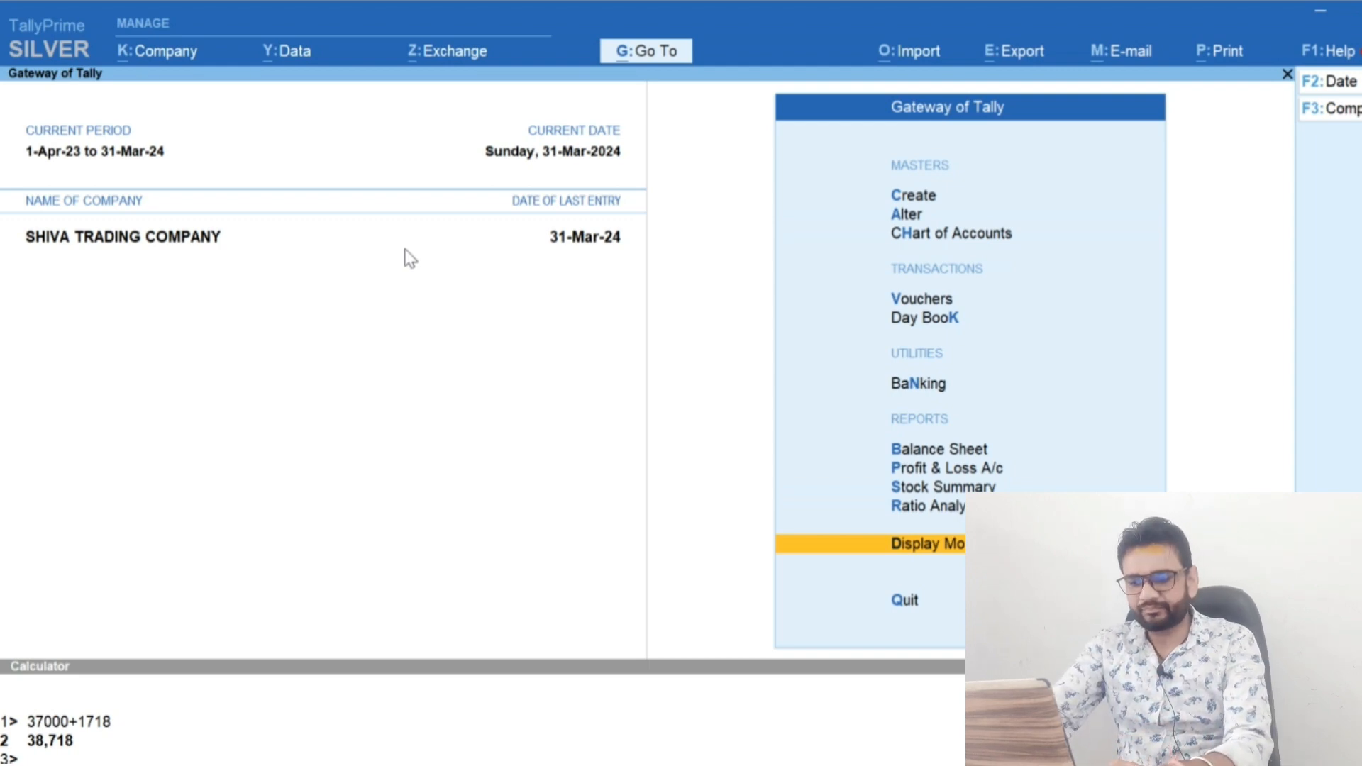
# Start a receipt voucher with BOB BANK as the receiving account
pyautogui.press('Down')
pyautogui.press('Down')
pyautogui.press('Up')
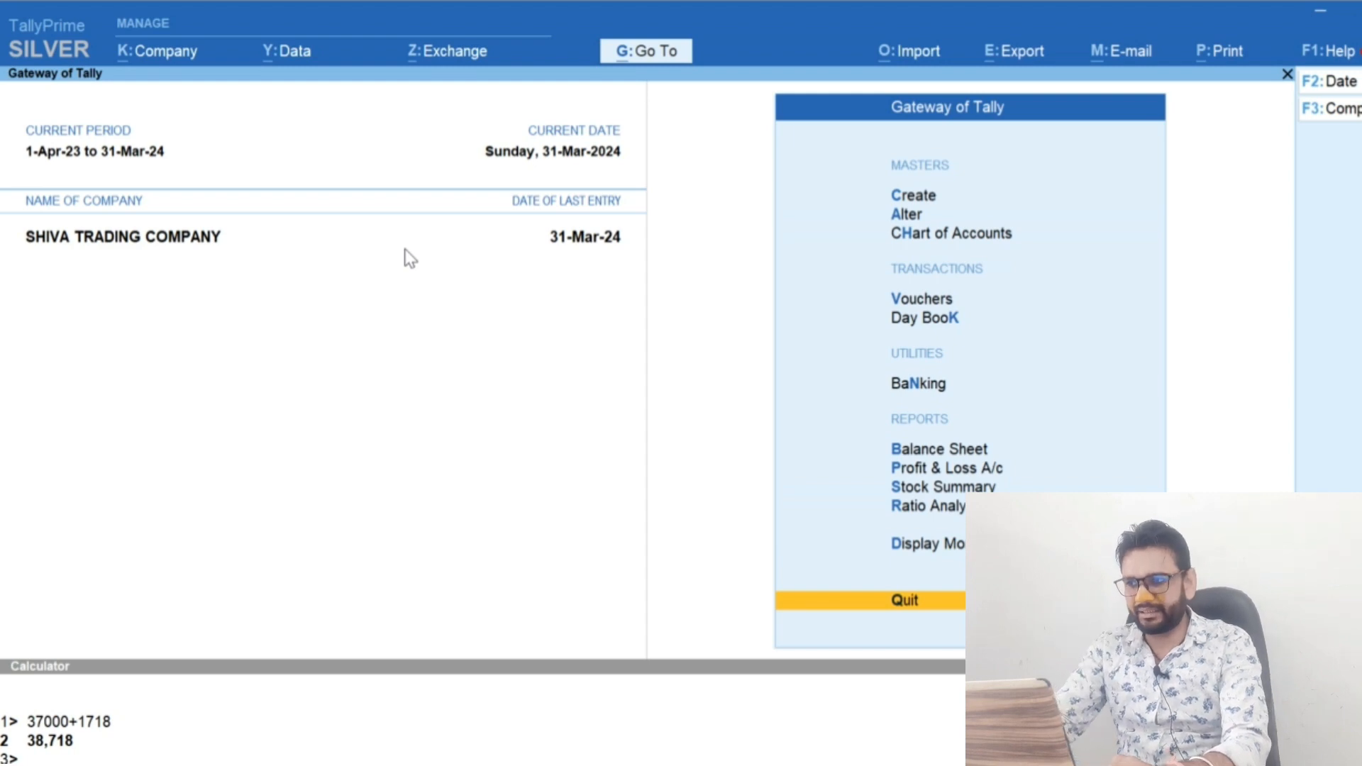
pyautogui.press('v')
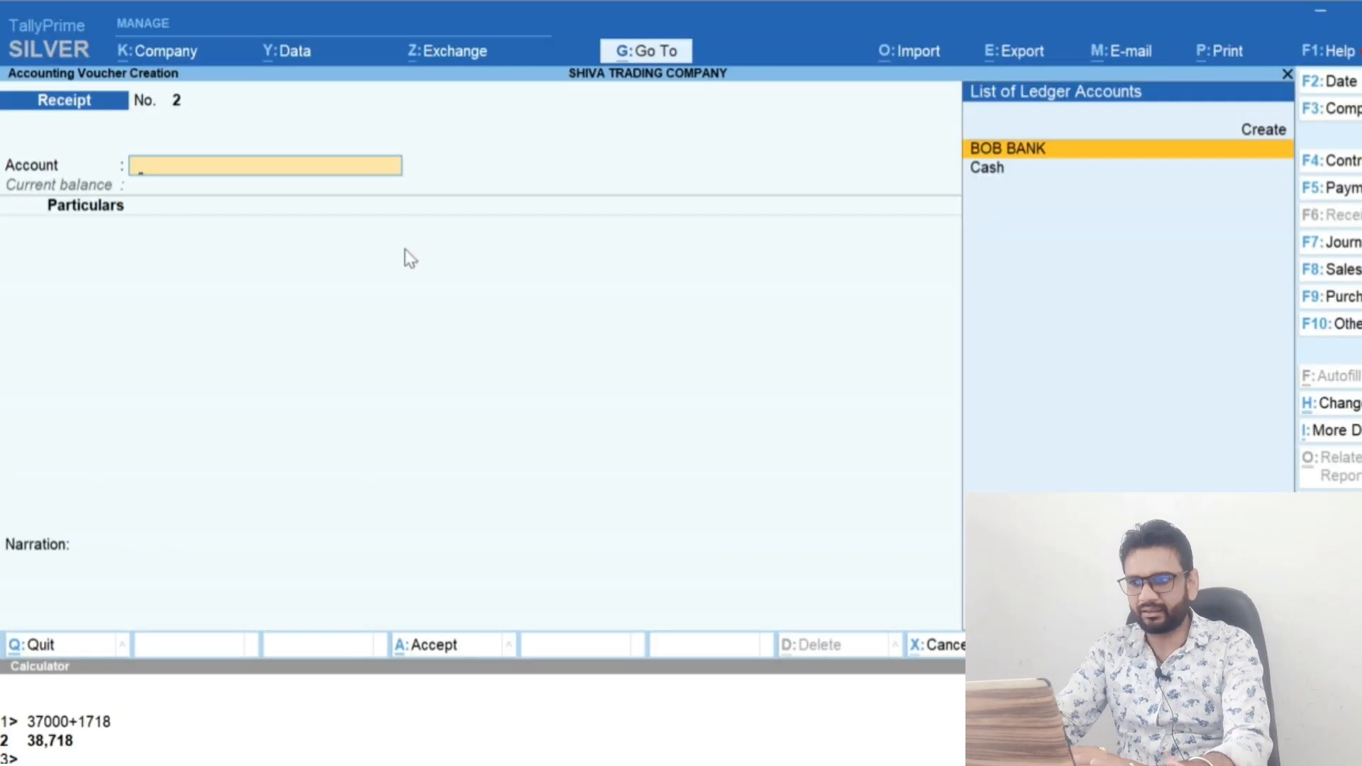
pyautogui.press('Return')
# Create the ledger Au Finance Bank under the Loans (Liability) group from within the receipt voucher
pyautogui.hotkey('alt', 'c')
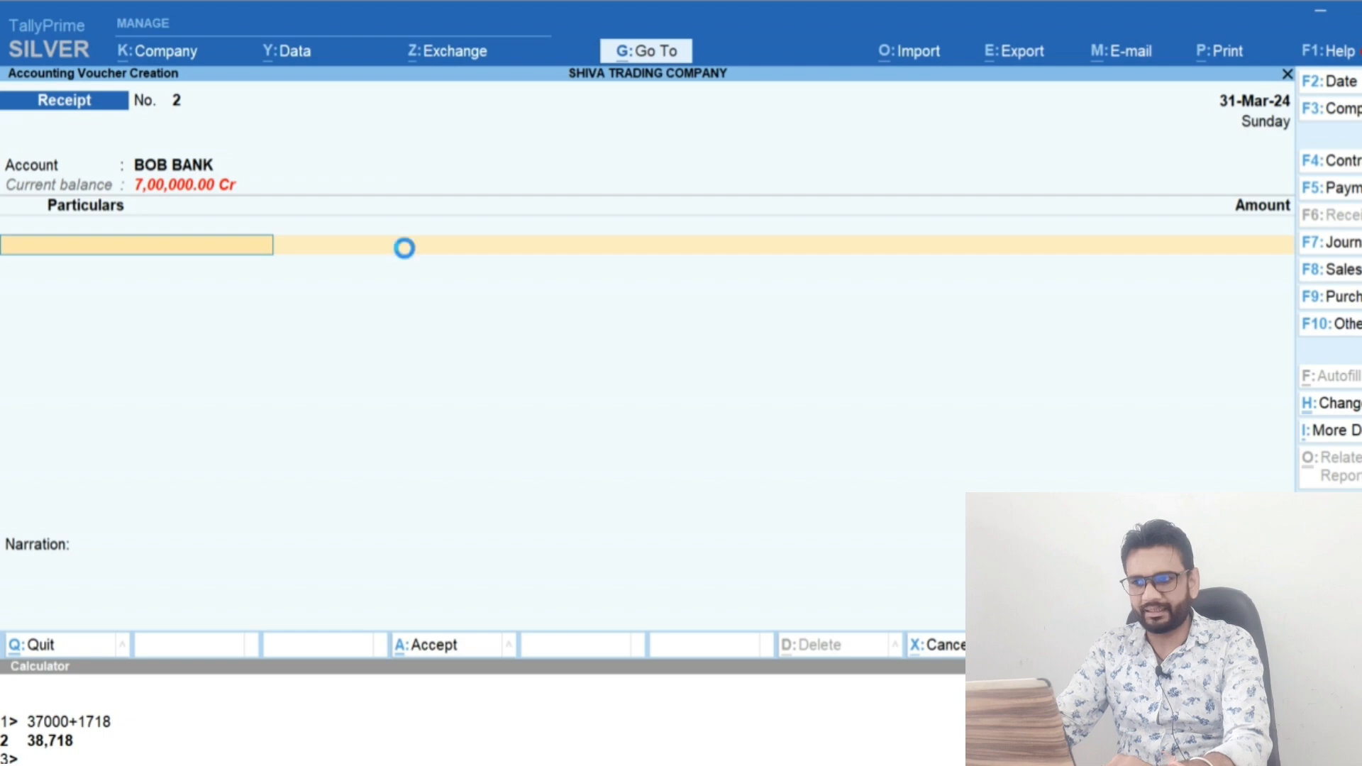
pyautogui.write('Au Finance Bank')
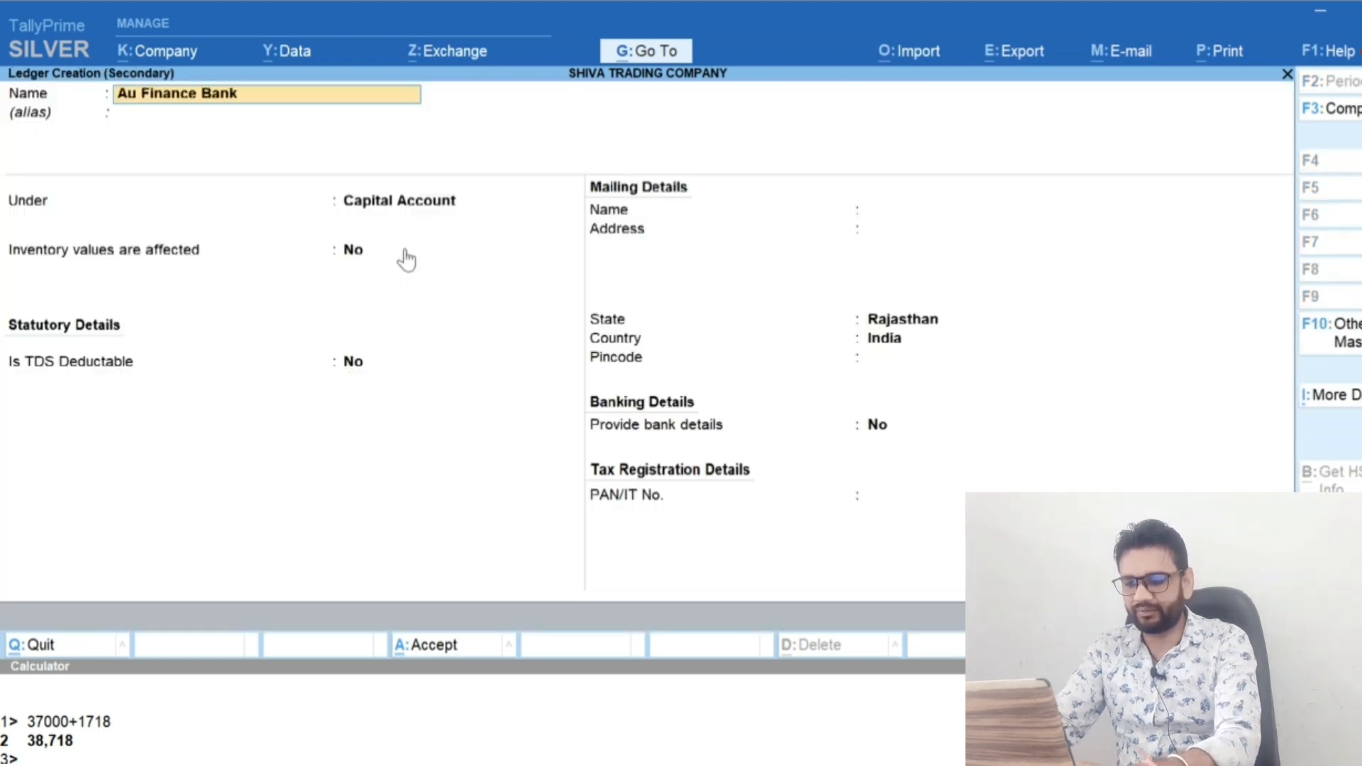
pyautogui.press('Return')
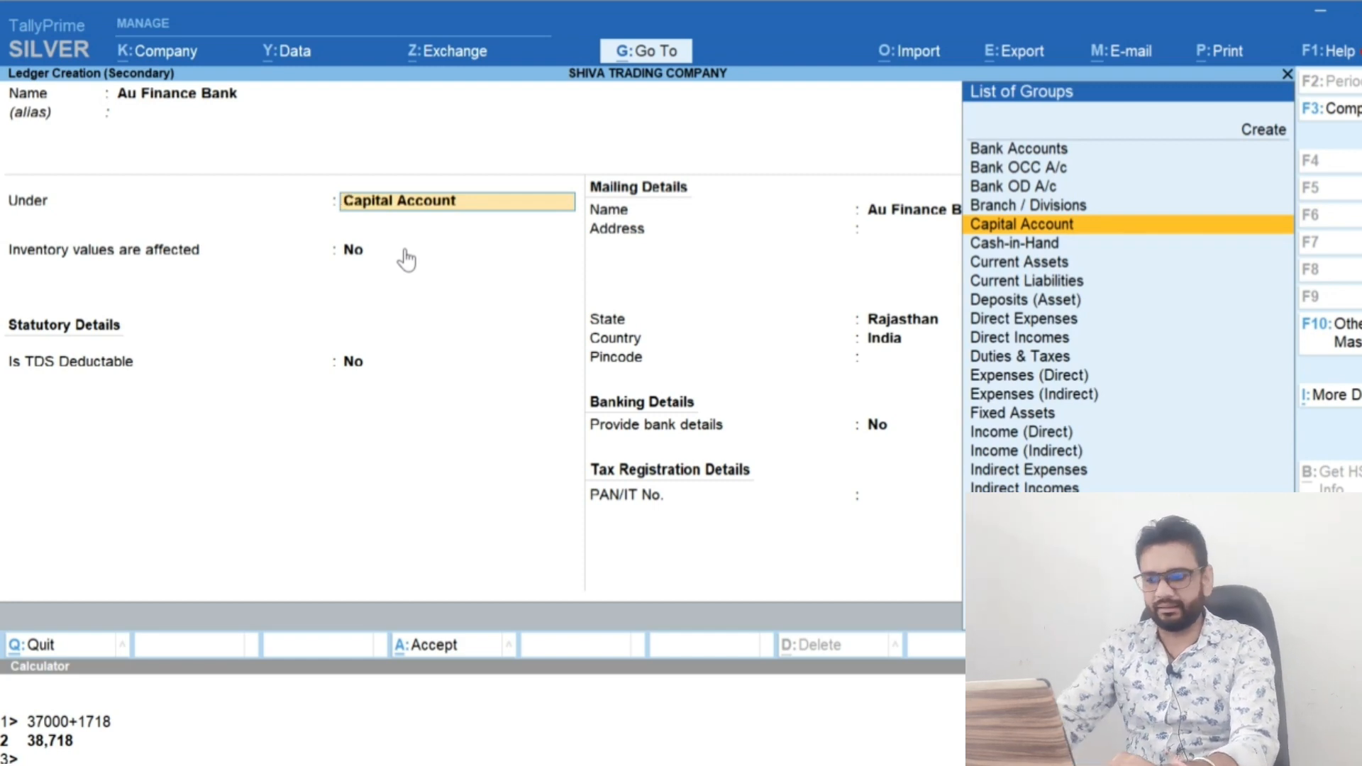
pyautogui.write('Loan')
pyautogui.press('Down')
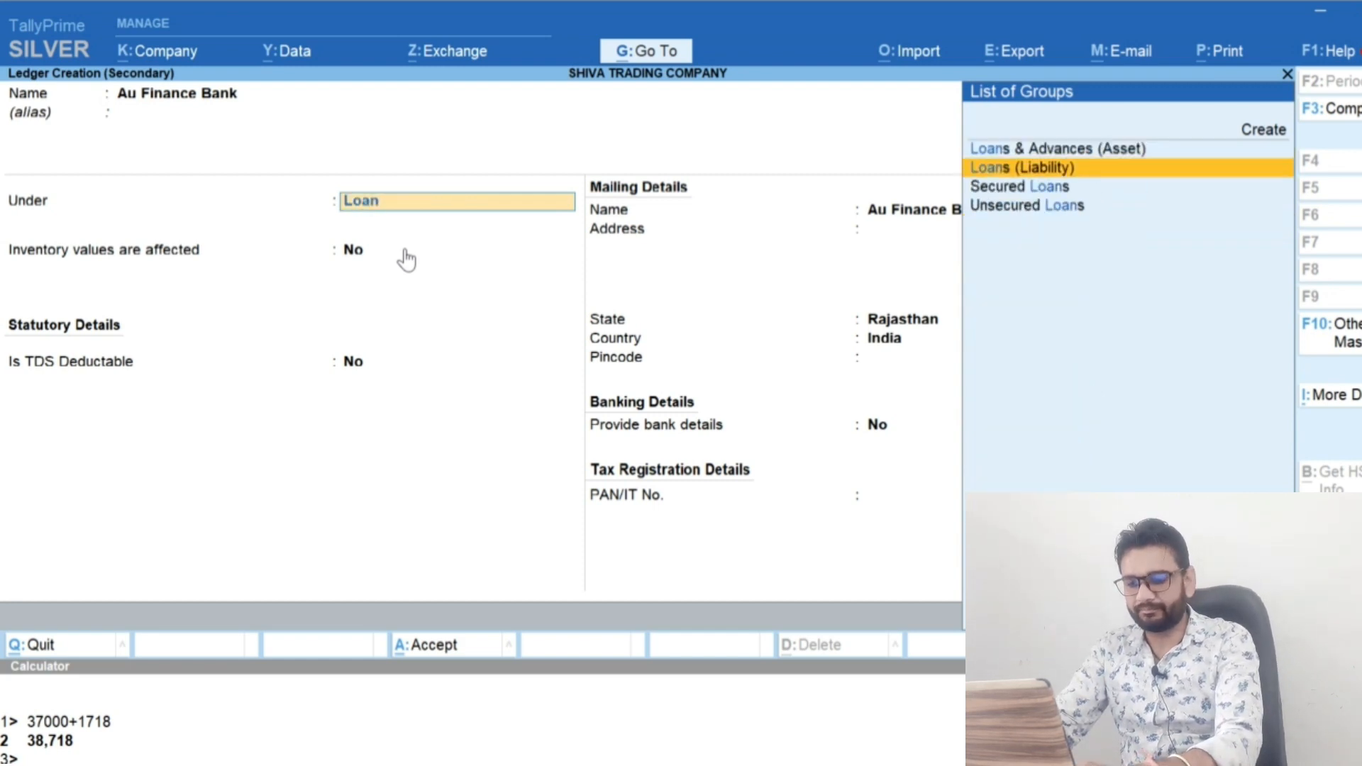
pyautogui.press('Return')
pyautogui.click(403, 250)
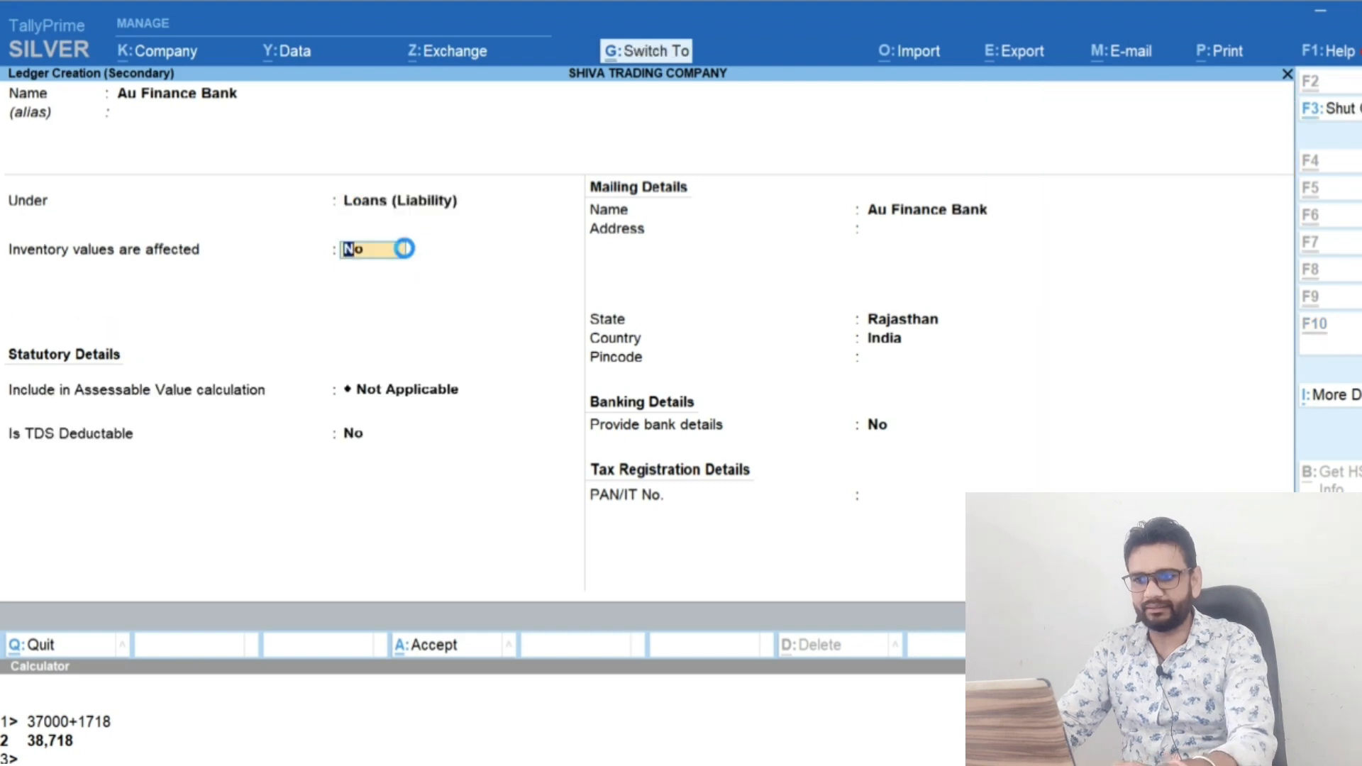
pyautogui.hotkey('ctrl', 'a')
# Enter 25,00,000 against Au Finance Bank and set the receipt's voucher date to 15-Apr-23
pyautogui.write('2500000')
pyautogui.press('Return')
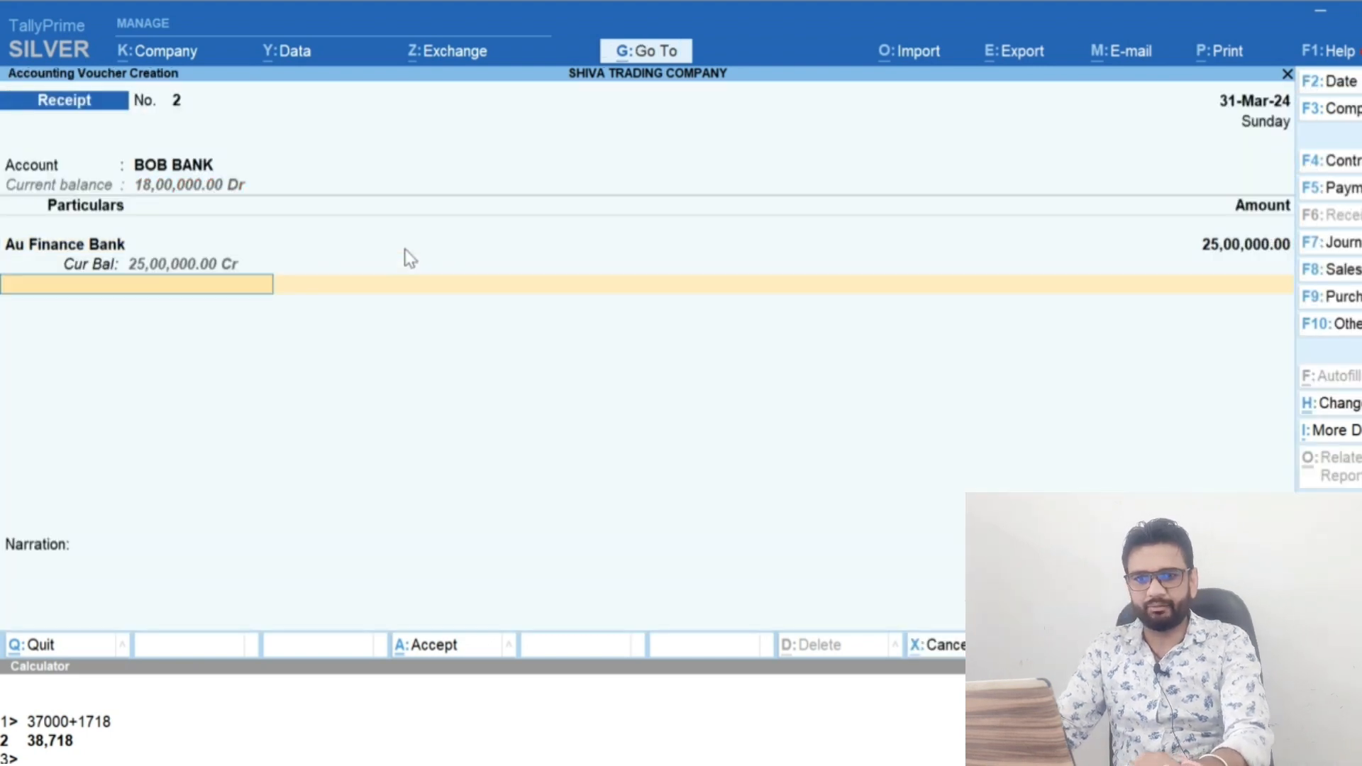
pyautogui.press('F2')
pyautogui.write('14')
pyautogui.press('Return')
pyautogui.press('F2')
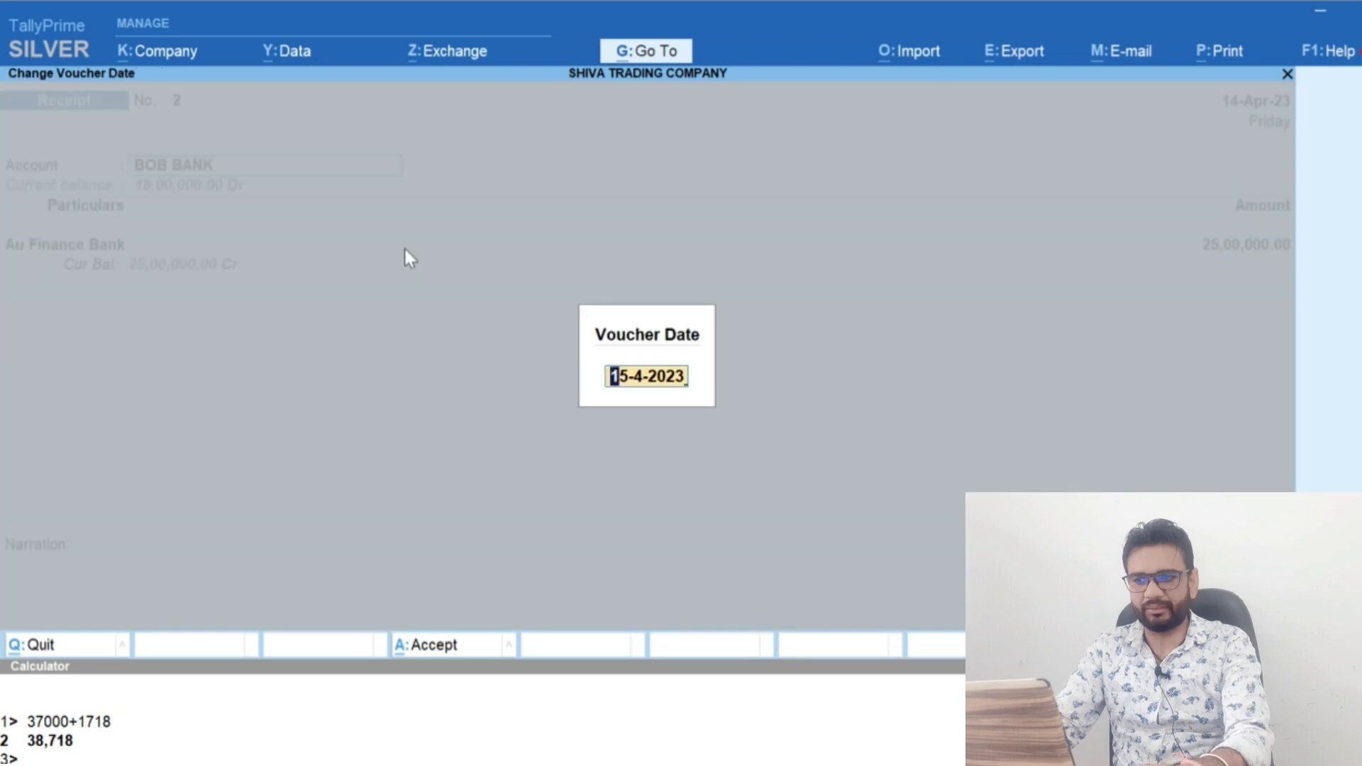
pyautogui.write('15')
pyautogui.write('-4')
pyautogui.press('Return')
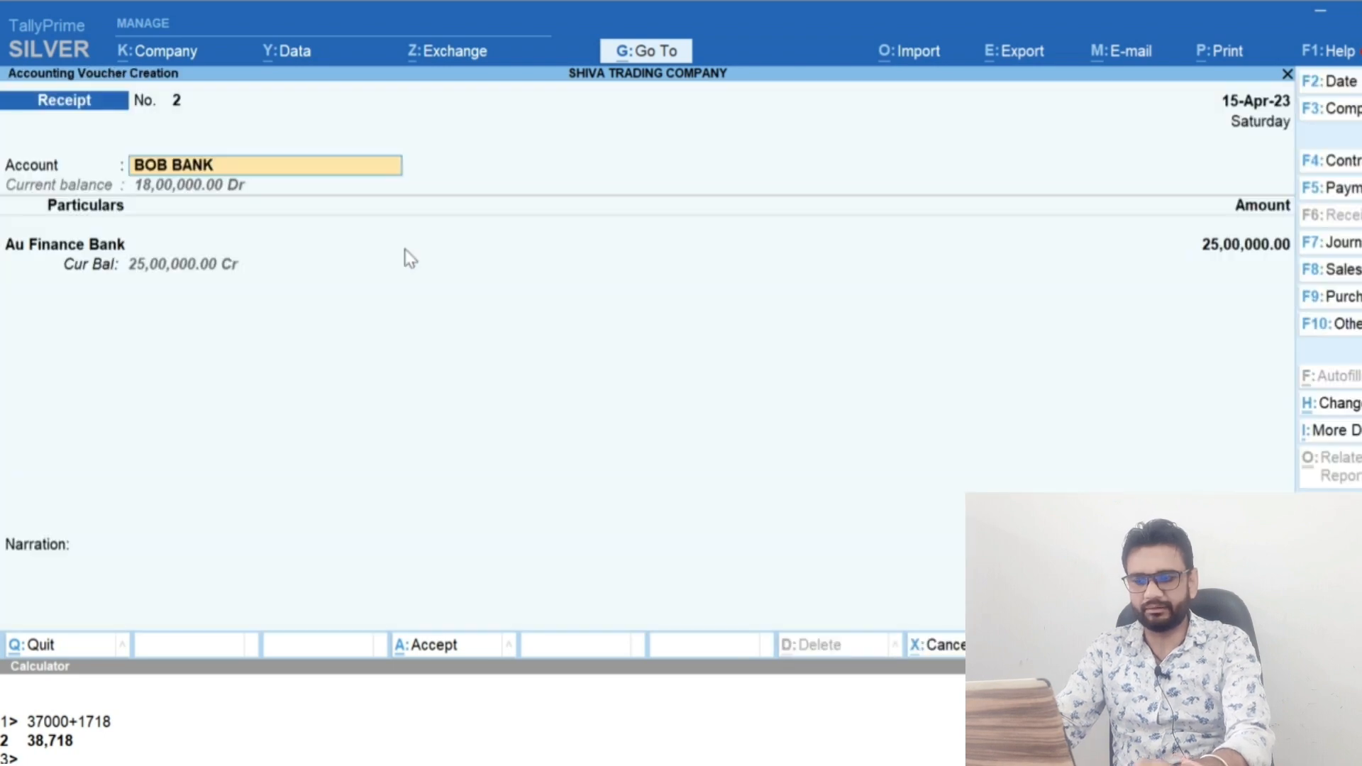
# Keep the Cheque/DD bank allocation for BOB BANK and save the loan receipt voucher
pyautogui.press('Return')
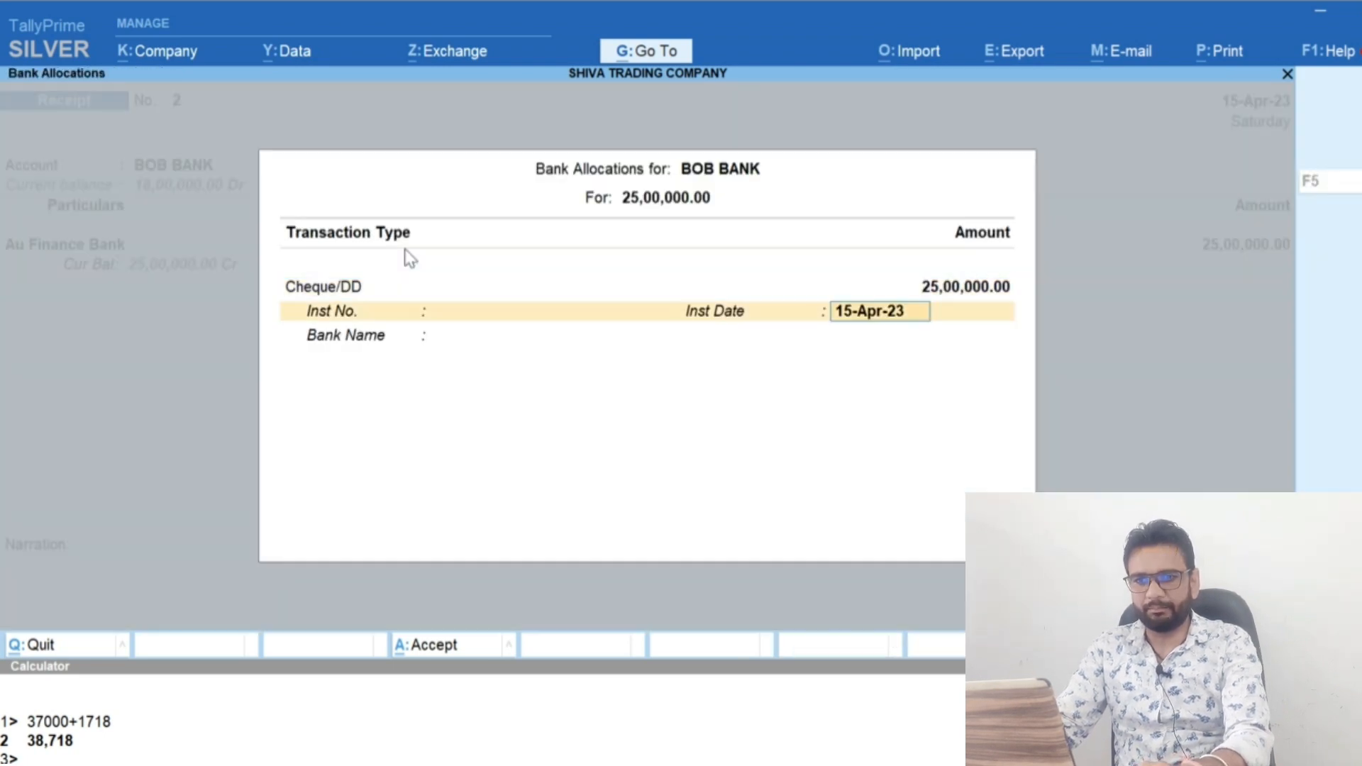
pyautogui.press('Return')
pyautogui.press('Return')
pyautogui.press('Return')
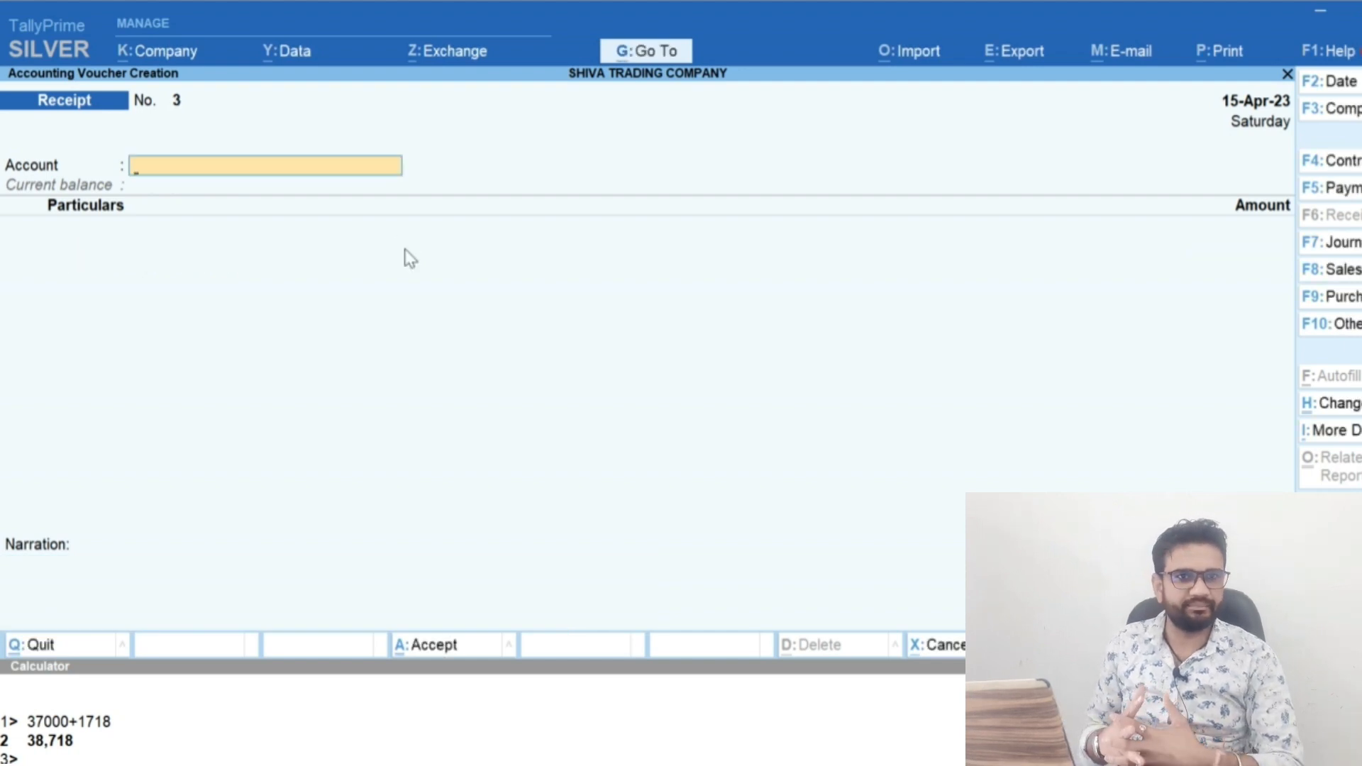
# Switch to the EMI calculator in the browser and examine the loan amount, interest rate, tenure, payment break-up and yearly payment chart
pyautogui.hotkey('alt', 'Tab')
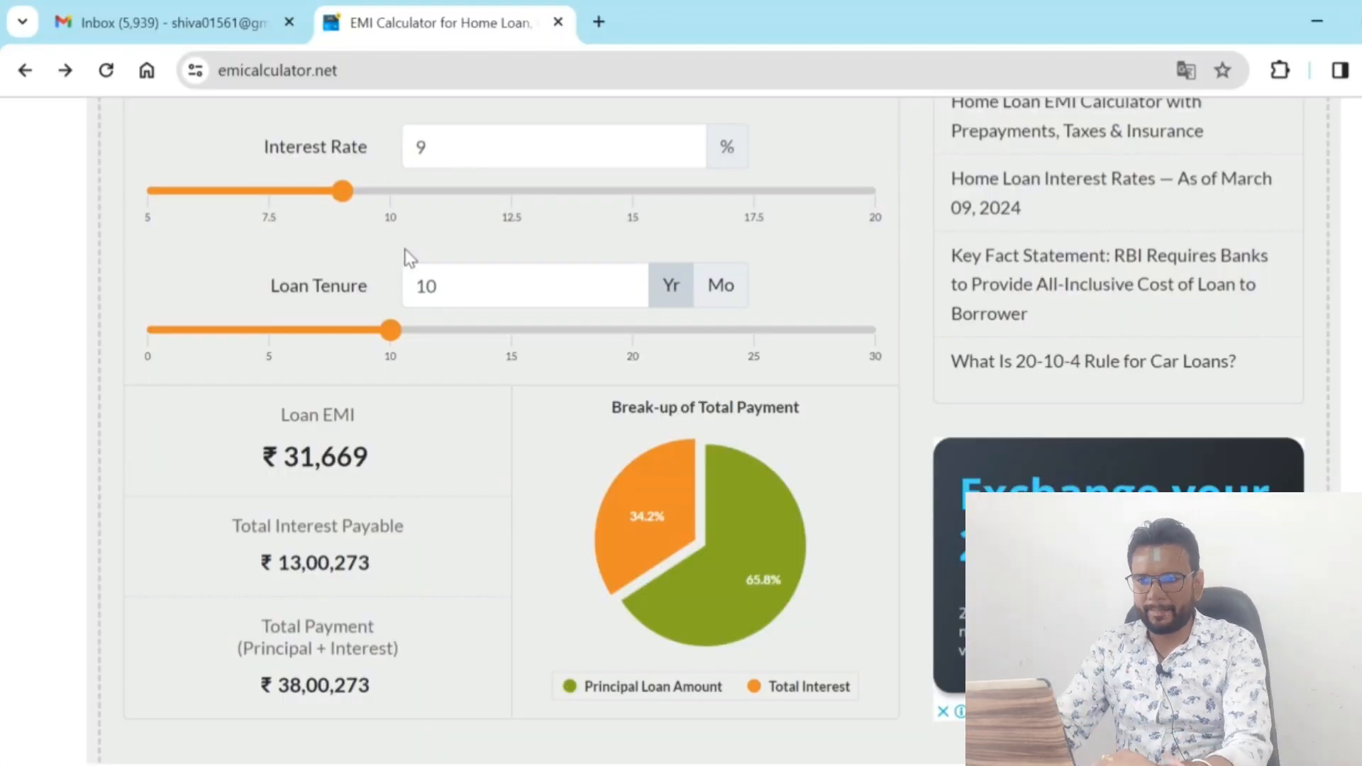
pyautogui.hotkey('alt', 'Tab')
pyautogui.hotkey('alt', 'Tab')
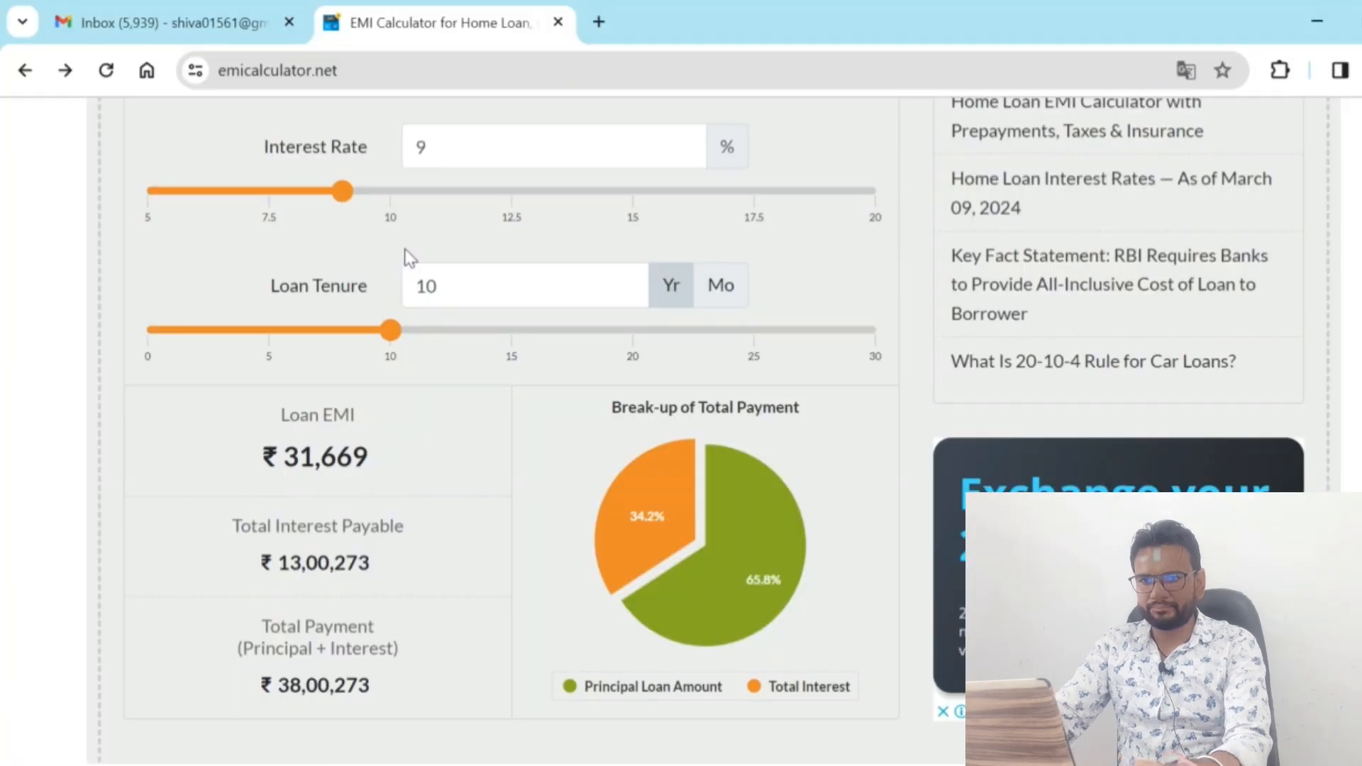
pyautogui.scroll(6, 409, 257)
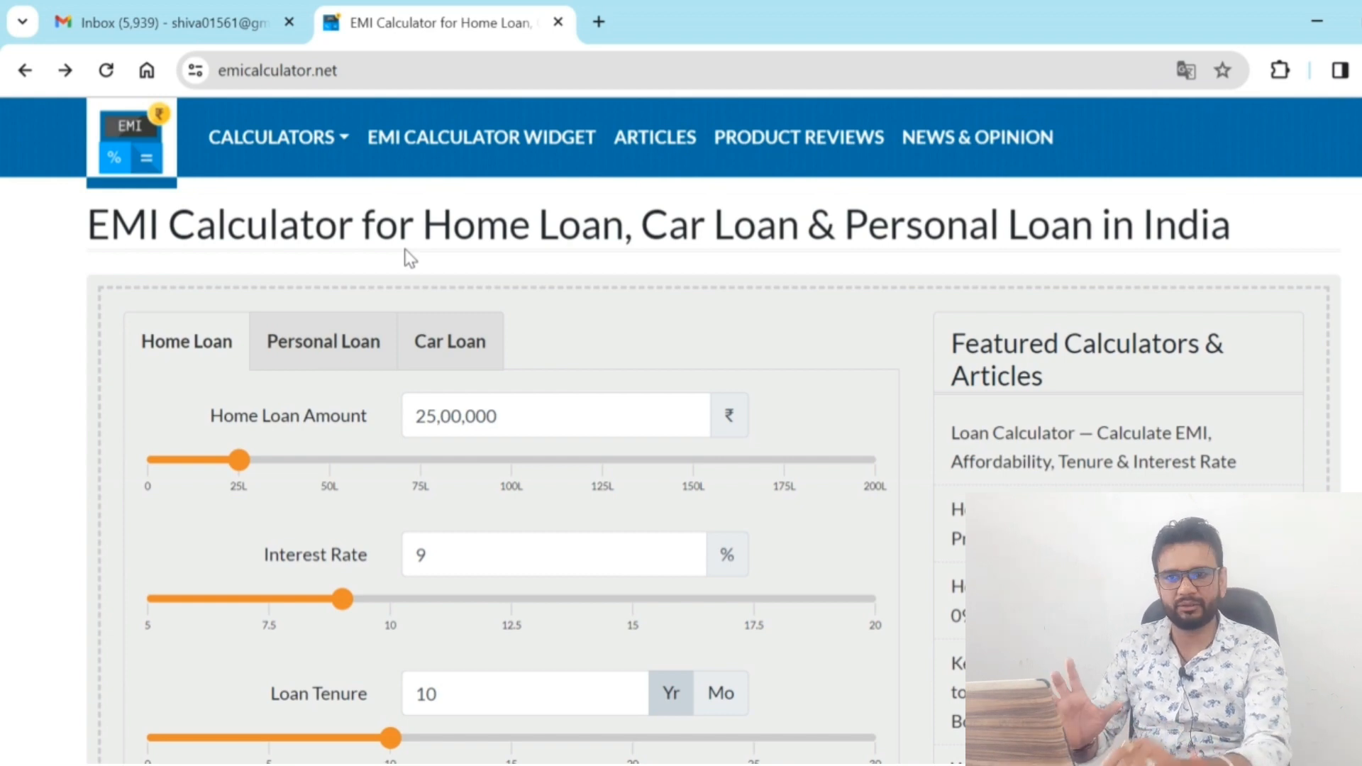
pyautogui.scroll(-2, 405, 250)
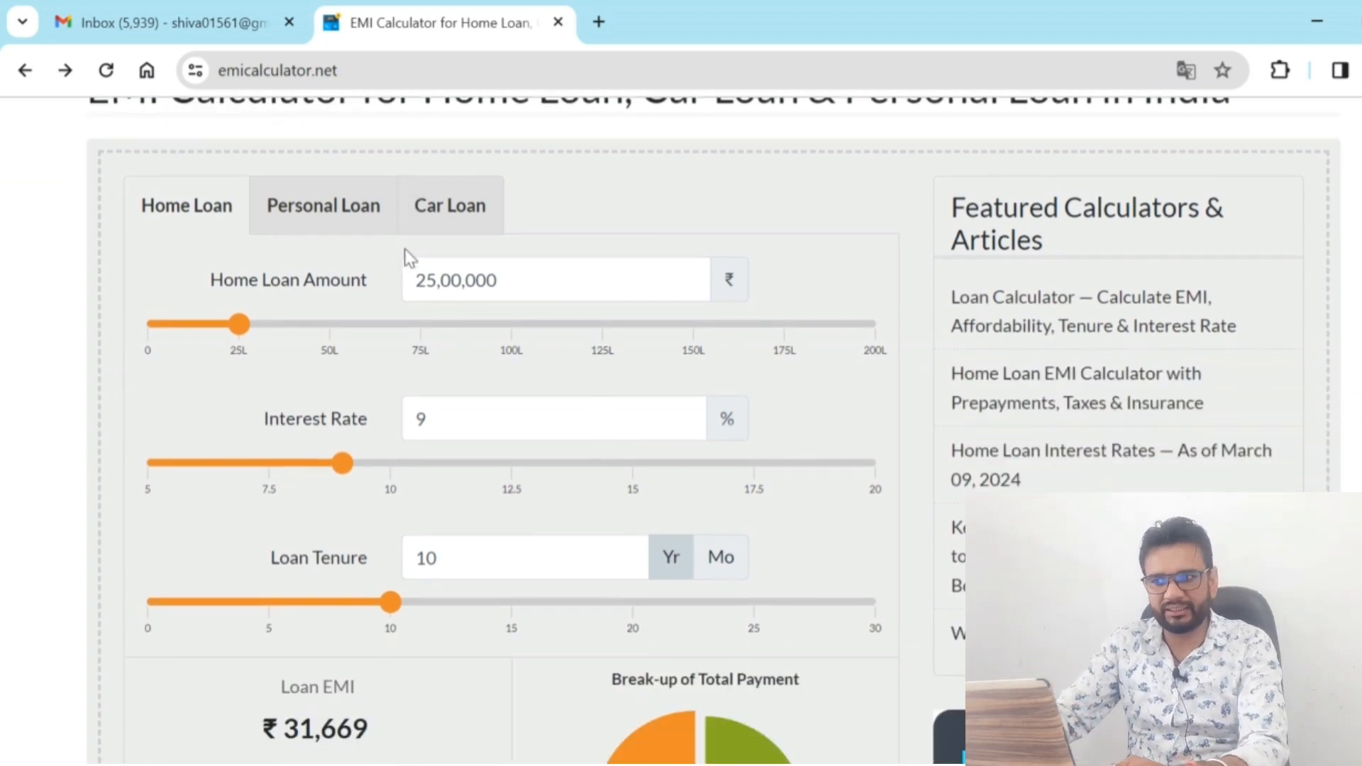
pyautogui.scroll(-6, 406, 250)
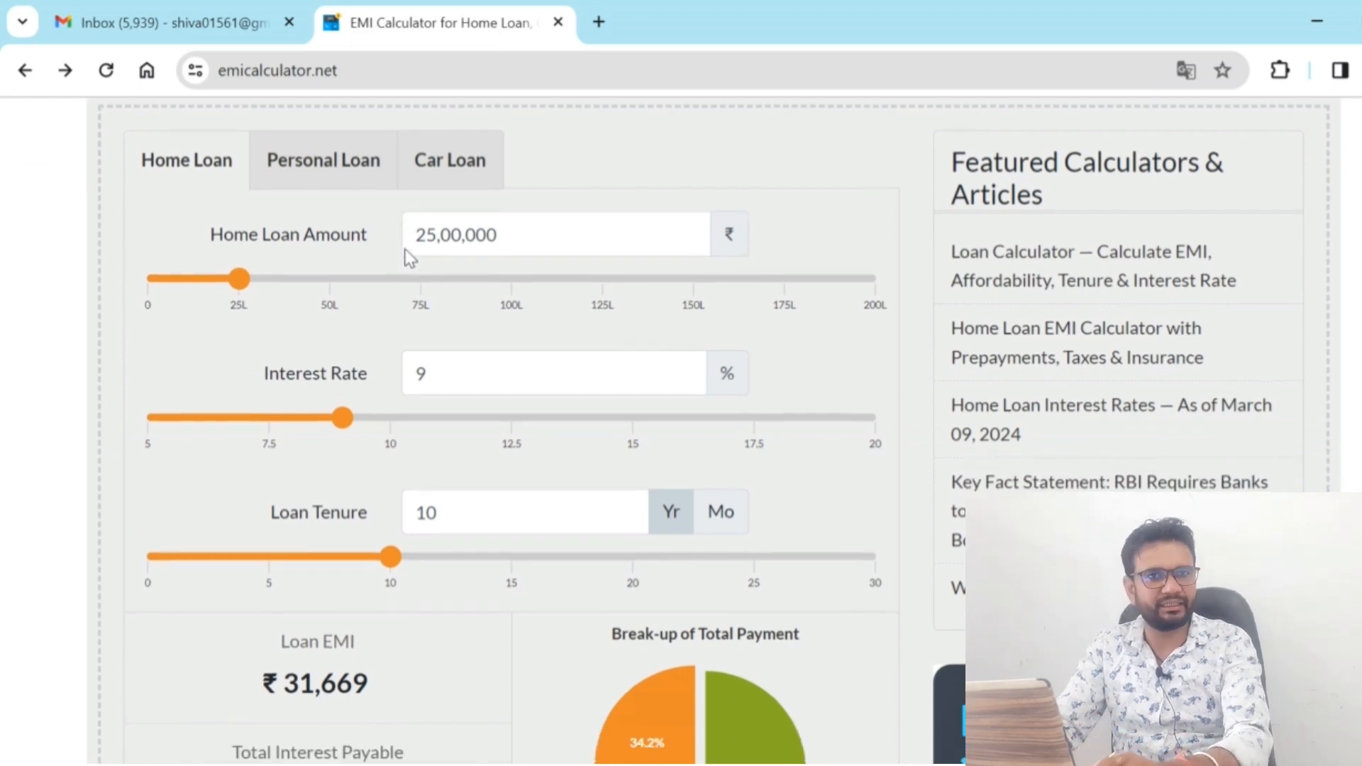
pyautogui.scroll(-1, 405, 248)
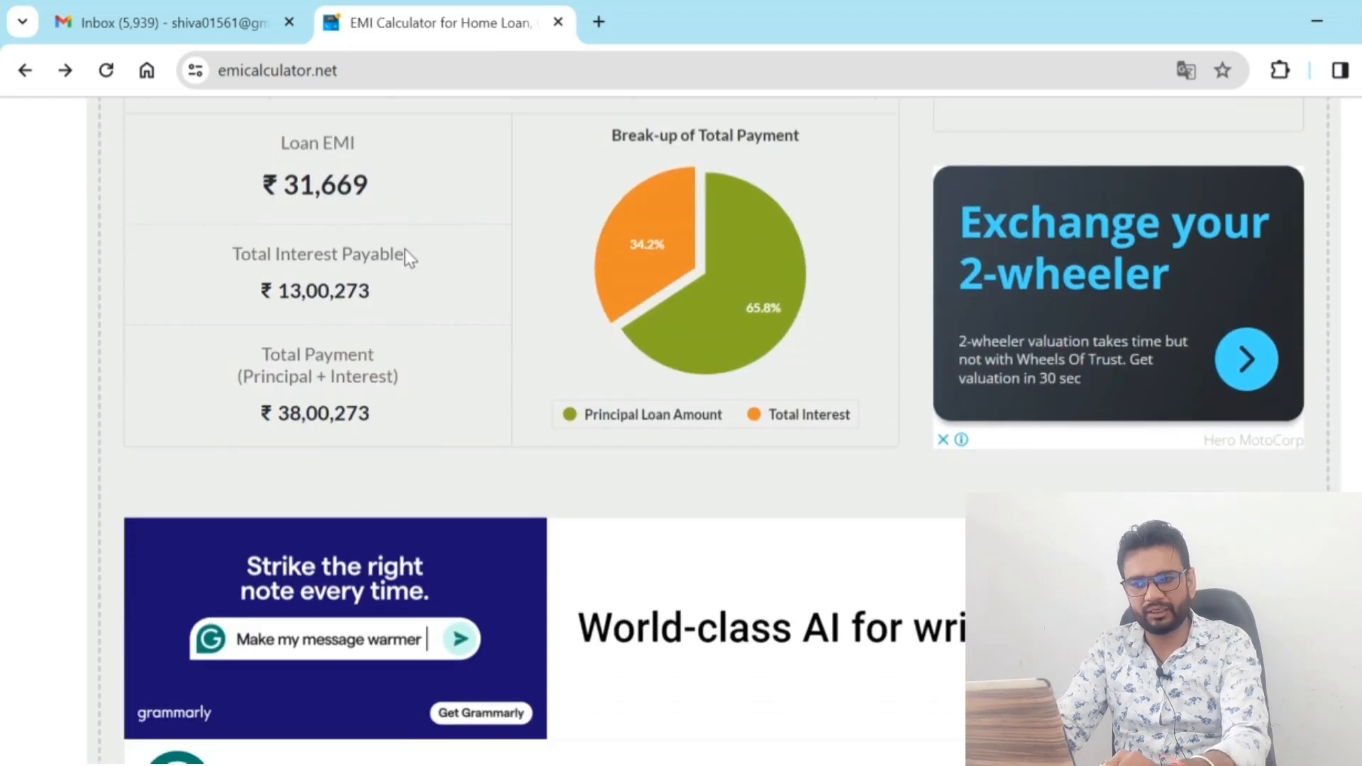
pyautogui.scroll(4, 405, 248)
pyautogui.scroll(5, 406, 250)
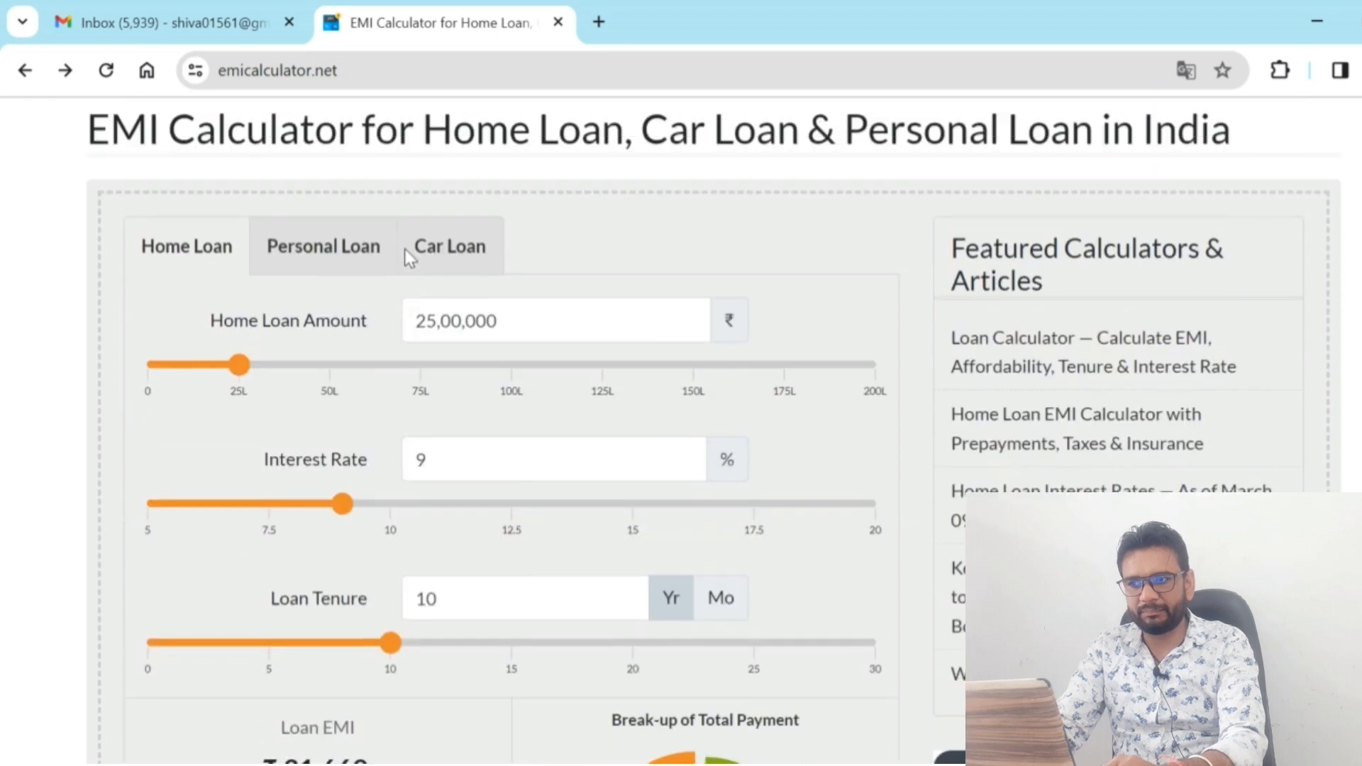
pyautogui.scroll(-1, 406, 250)
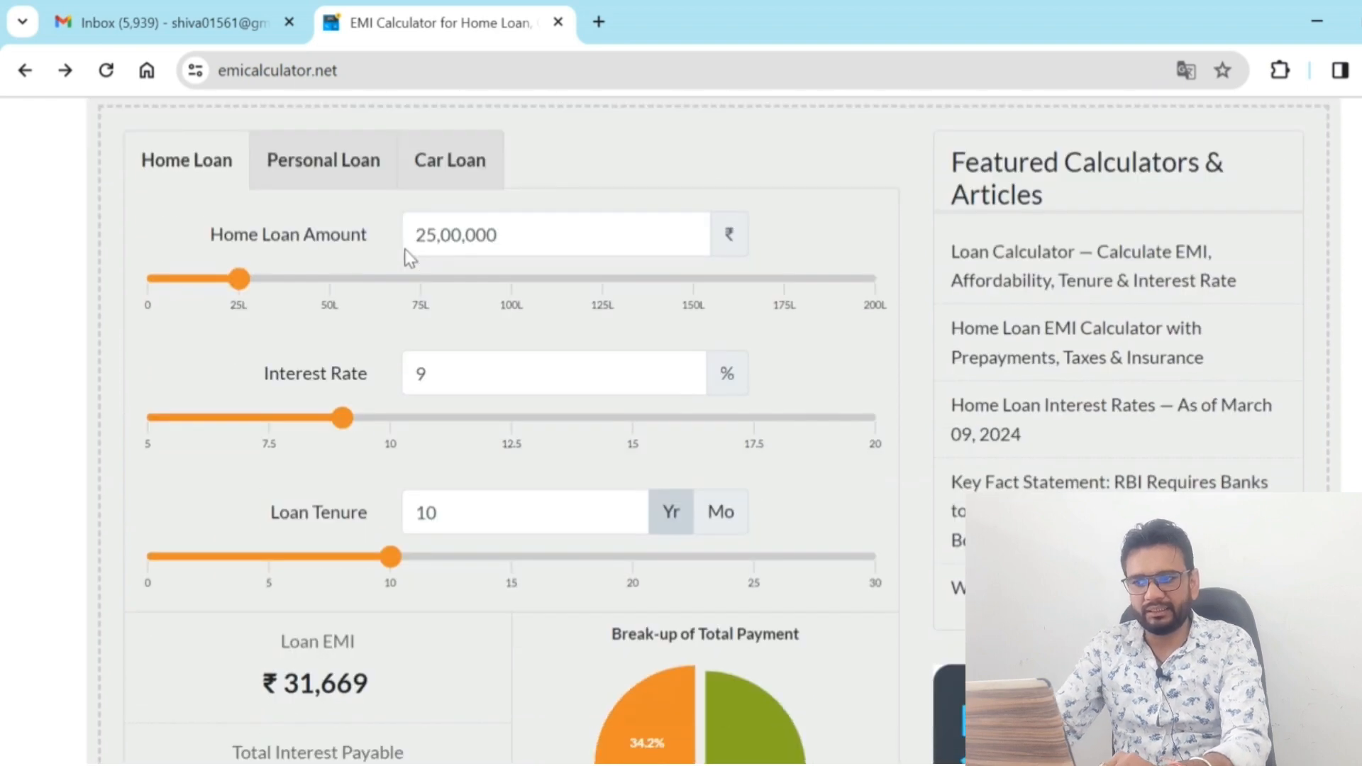
pyautogui.scroll(-2, 410, 257)
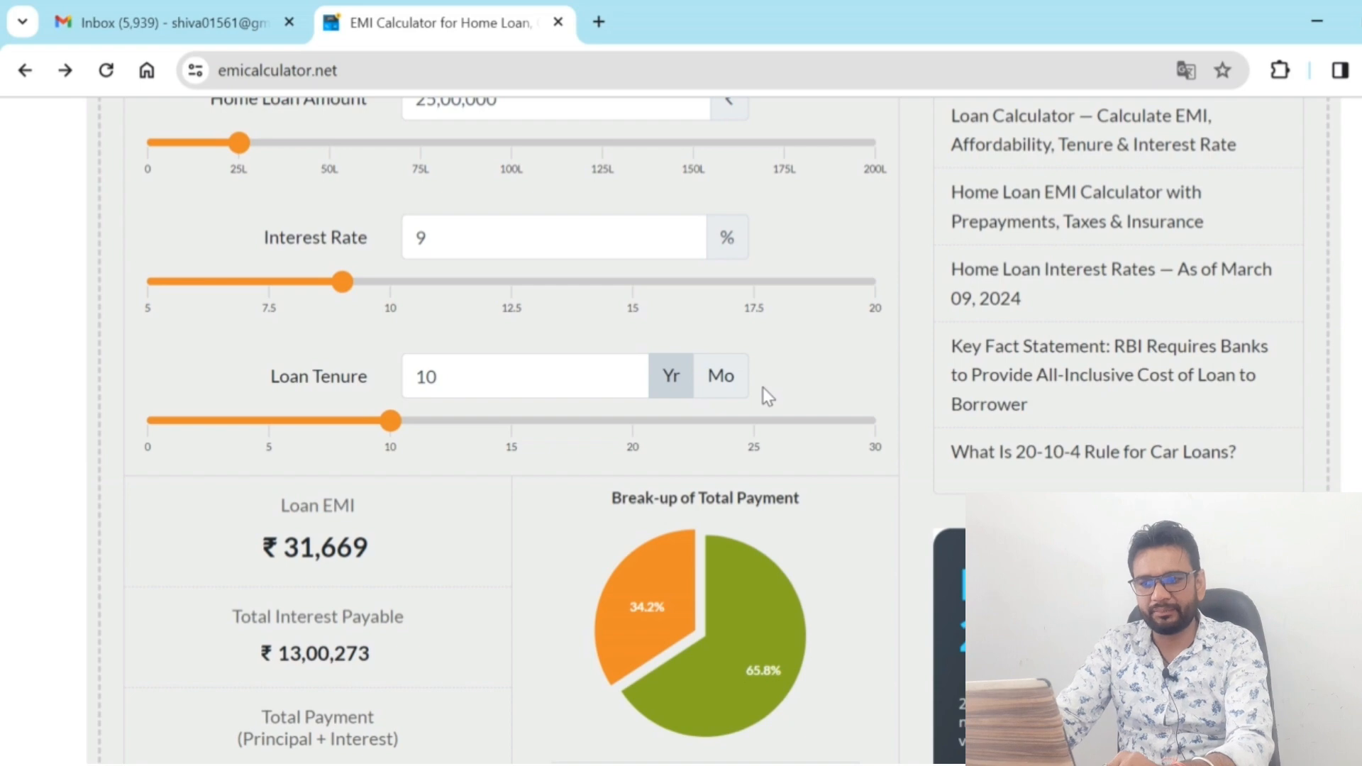
pyautogui.scroll(-2, 763, 388)
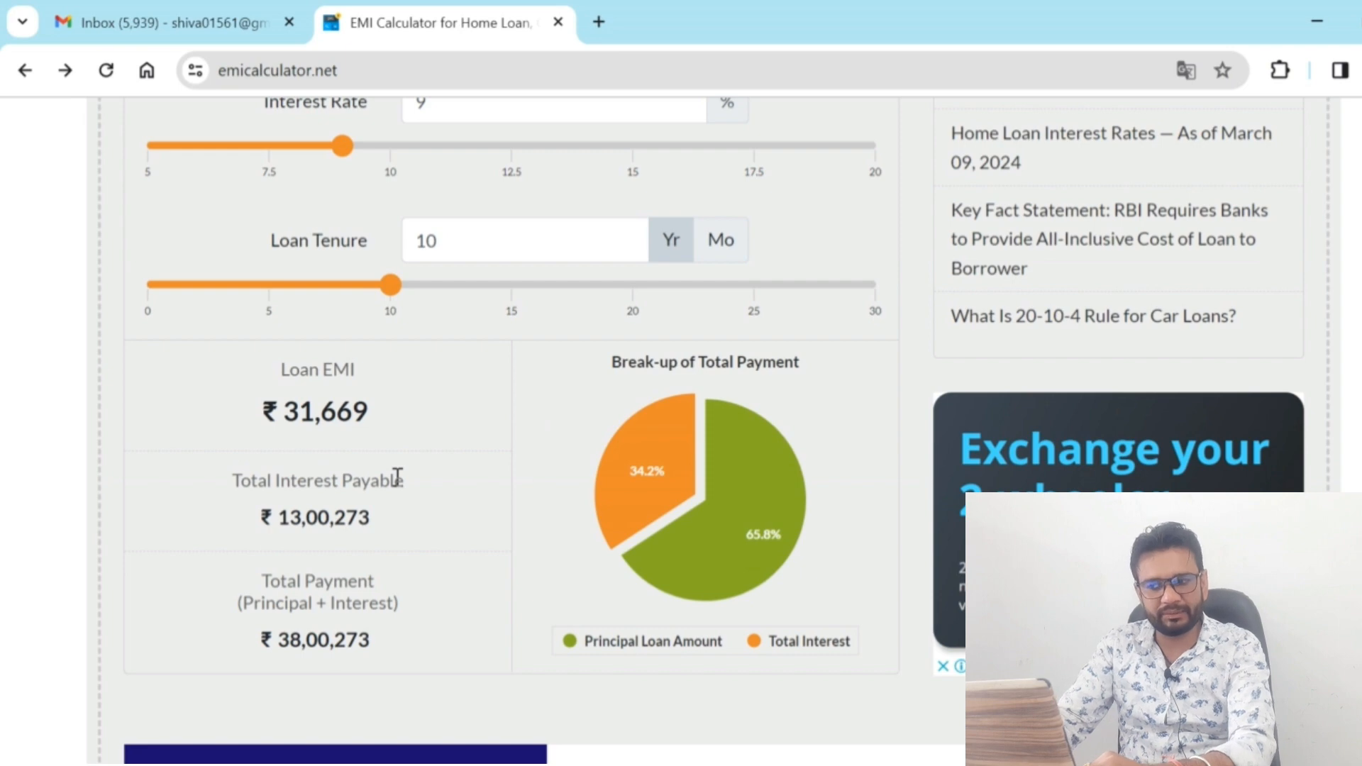
pyautogui.scroll(-10, 397, 478)
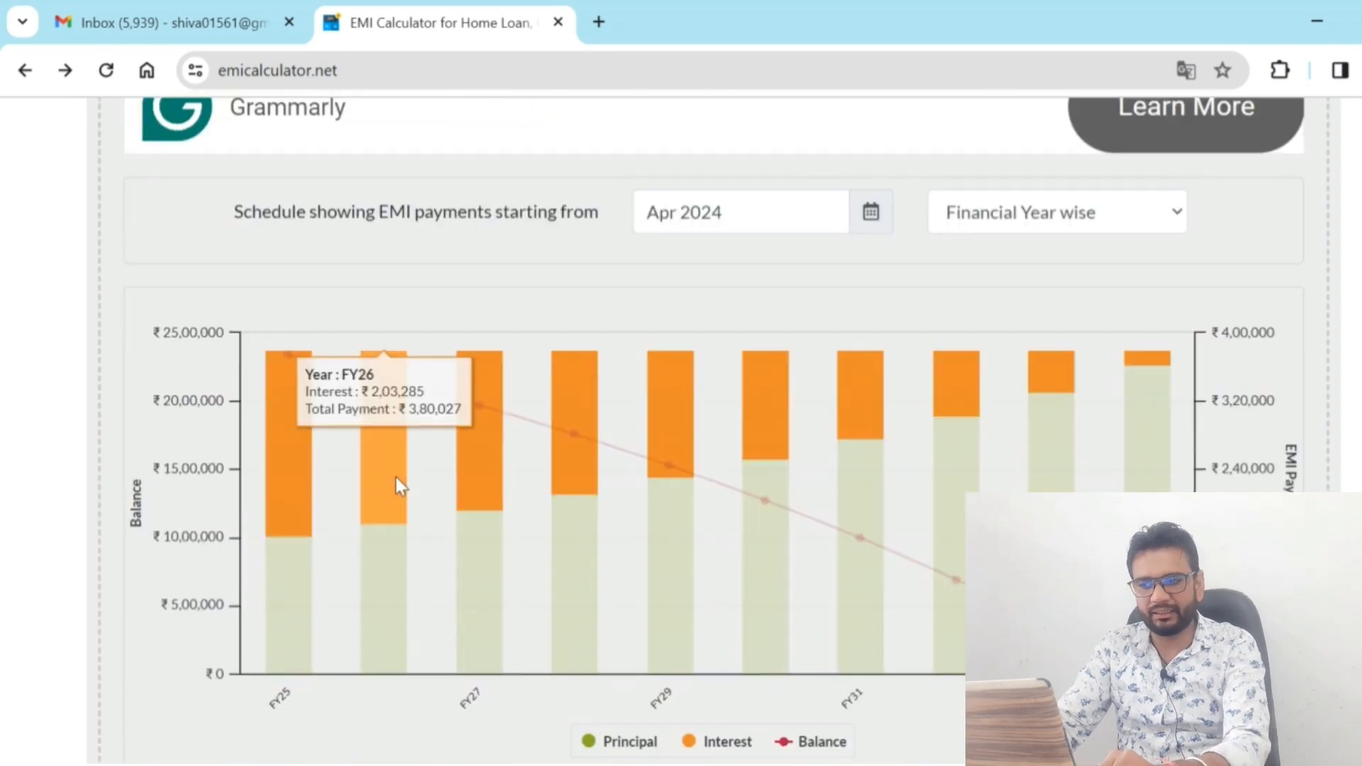
pyautogui.scroll(1, 396, 478)
pyautogui.scroll(-1, 396, 478)
pyautogui.scroll(-1, 396, 478)
pyautogui.scroll(1, 395, 478)
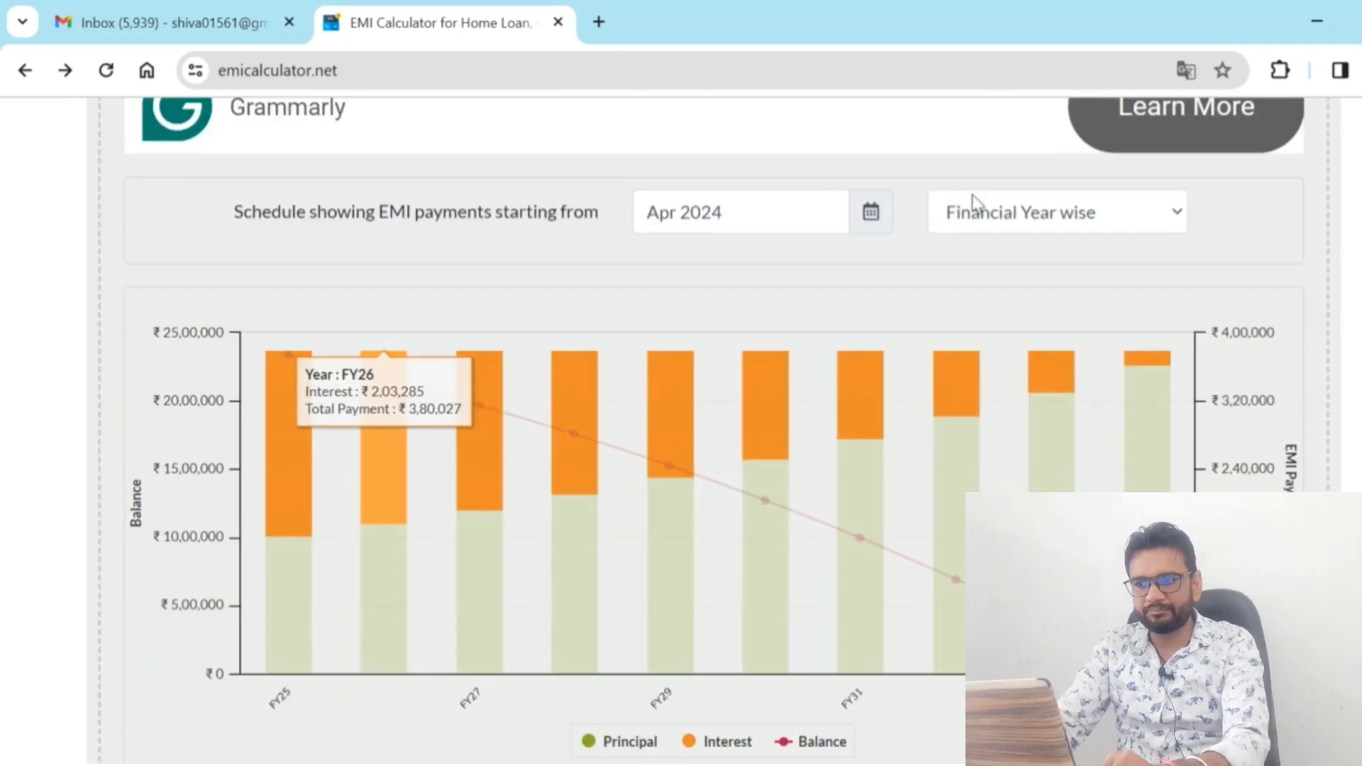
# Switch back to TallyPrime, reopen the saved loan receipt and change its voucher date to 1 April
pyautogui.hotkey('alt', 'Tab')
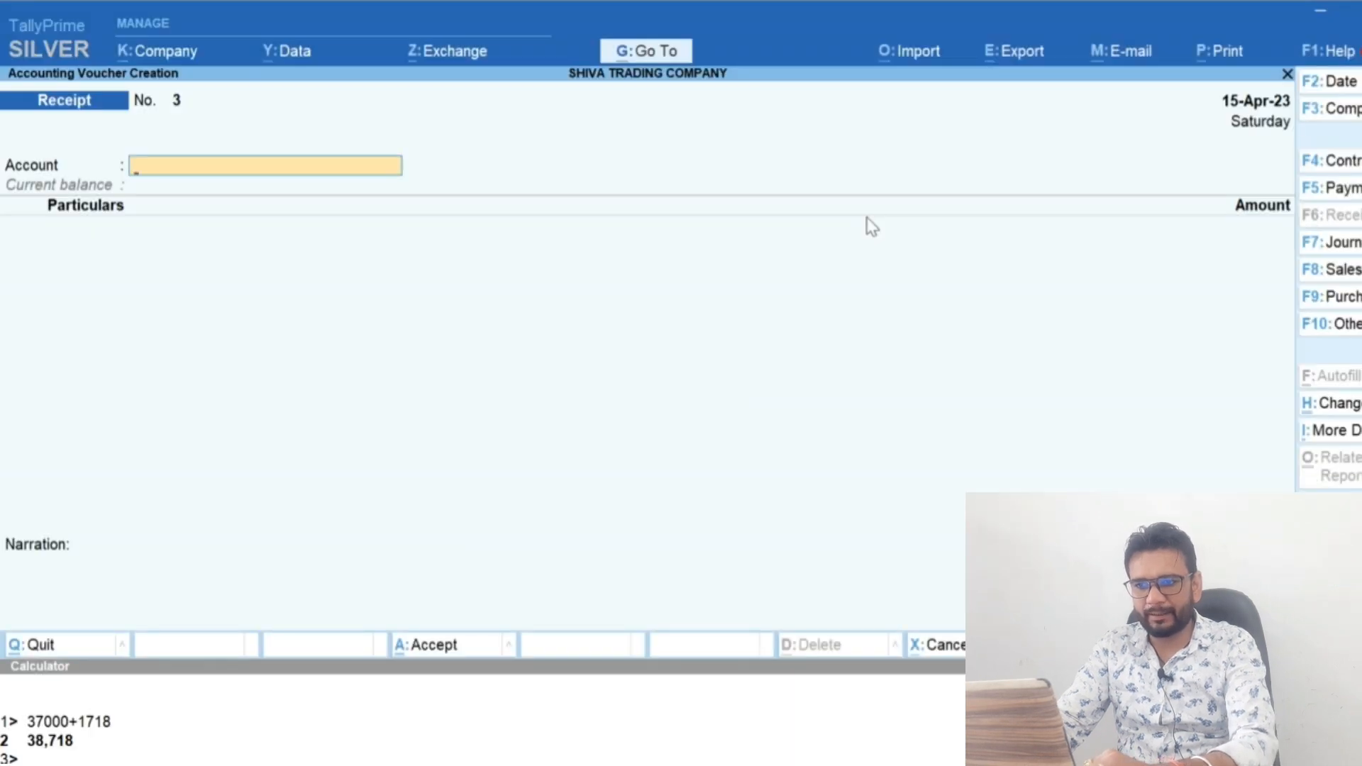
pyautogui.press('pageup')
pyautogui.press('F2')
pyautogui.write('1 4')
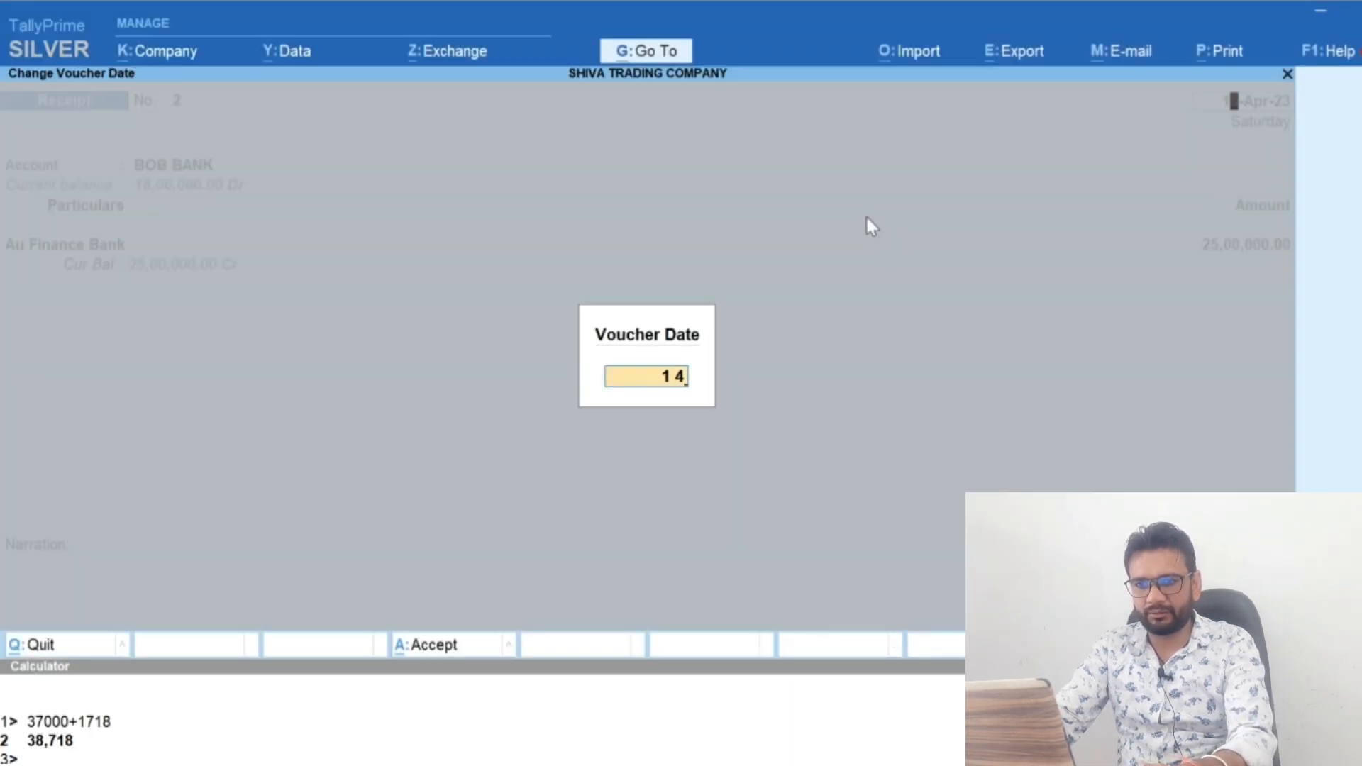
pyautogui.press('Return')
# Switch to the EMI calculator and examine the month-by-month principal and interest schedule for FY25
pyautogui.hotkey('alt', 'Tab')
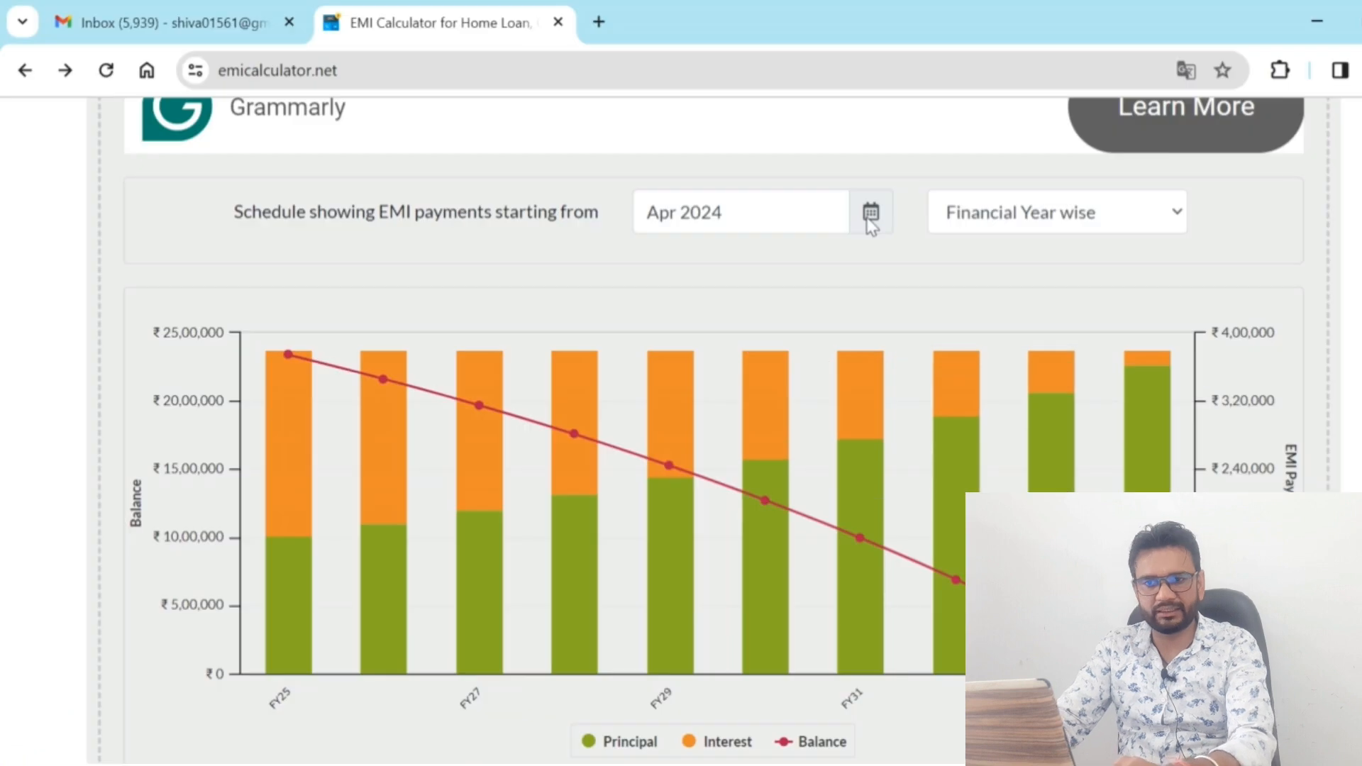
pyautogui.scroll(-1, 872, 227)
pyautogui.scroll(-7, 872, 226)
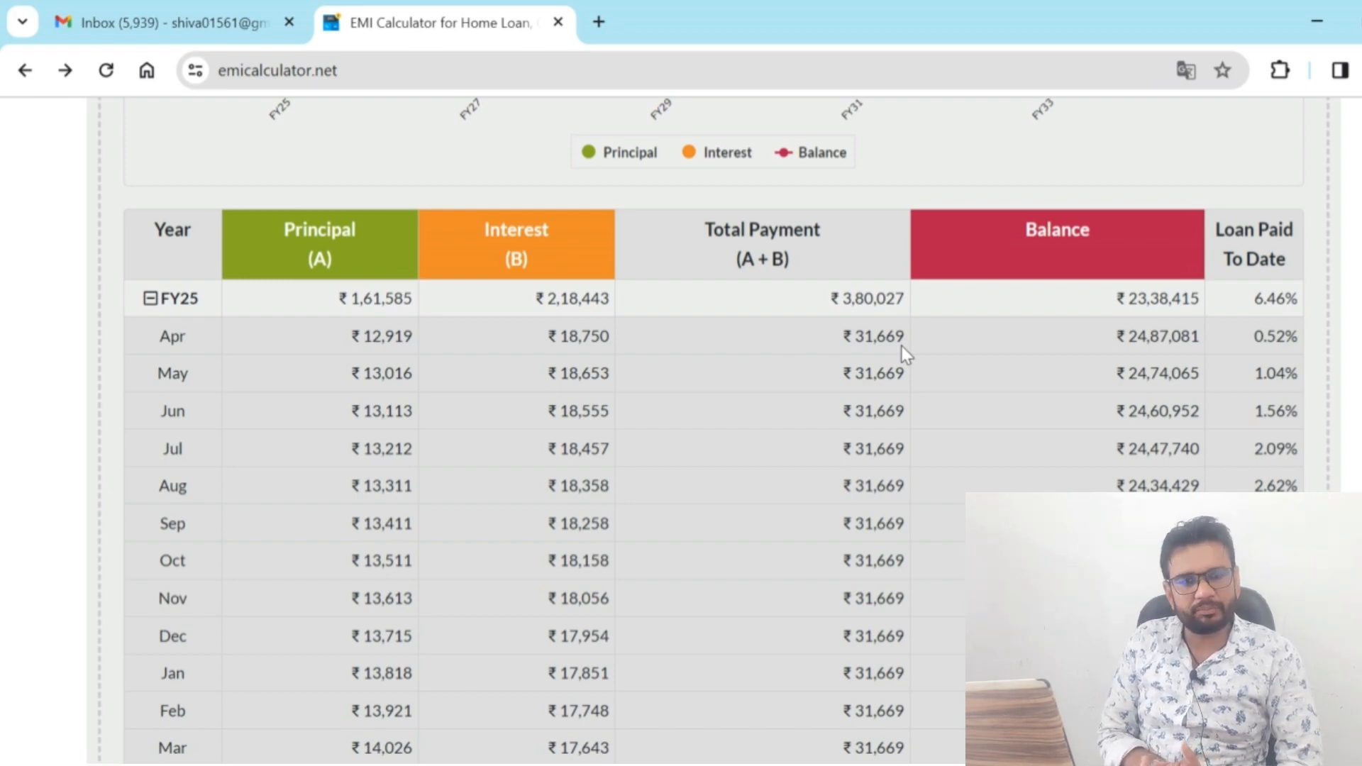
# Switch back to TallyPrime and start a payment voucher dated 30-Apr-23 from the BOB BANK account
pyautogui.hotkey('alt', 'Tab')
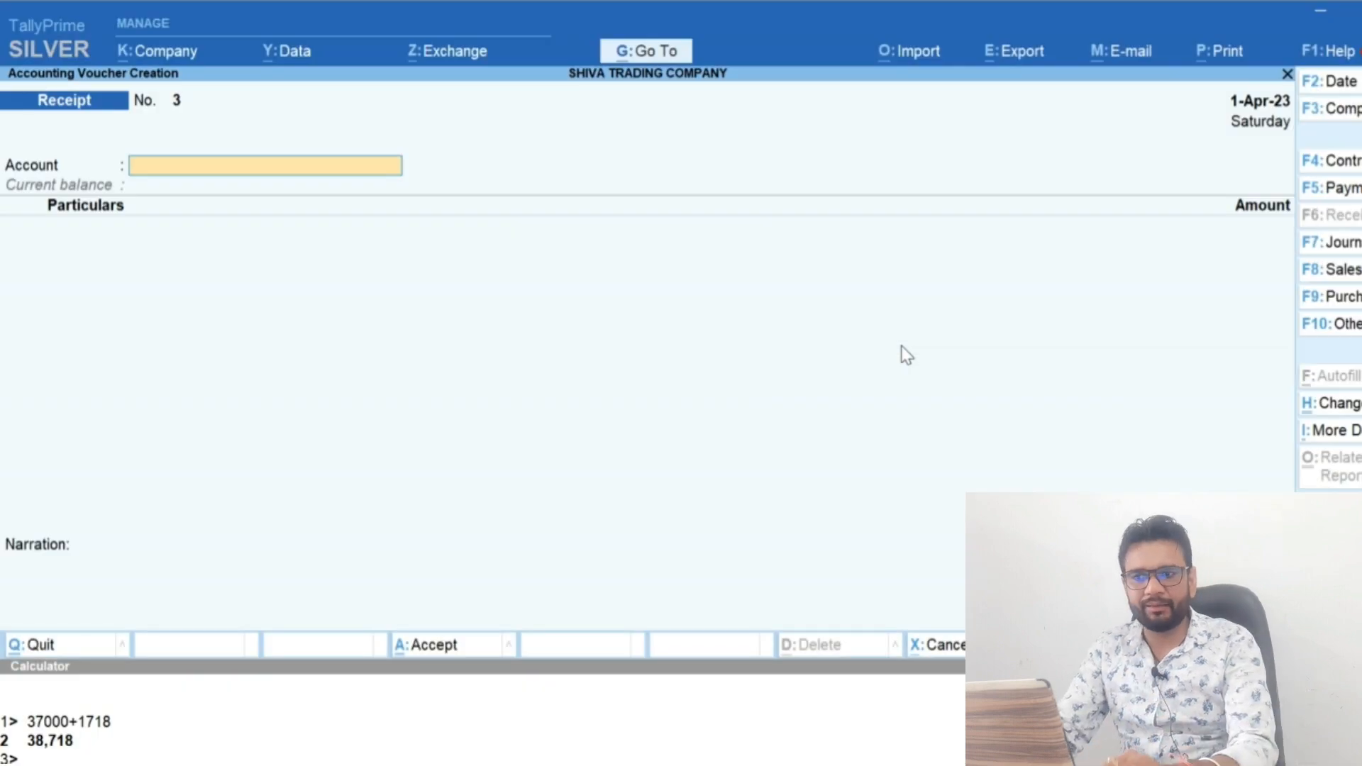
pyautogui.press('F5')
pyautogui.press('F2')
pyautogui.write('30')
pyautogui.press('Return')
# Enter the 31,669 instalment against Au Small Bank Loan A/c, save the payment voucher and leave voucher entry
pyautogui.press('Return')
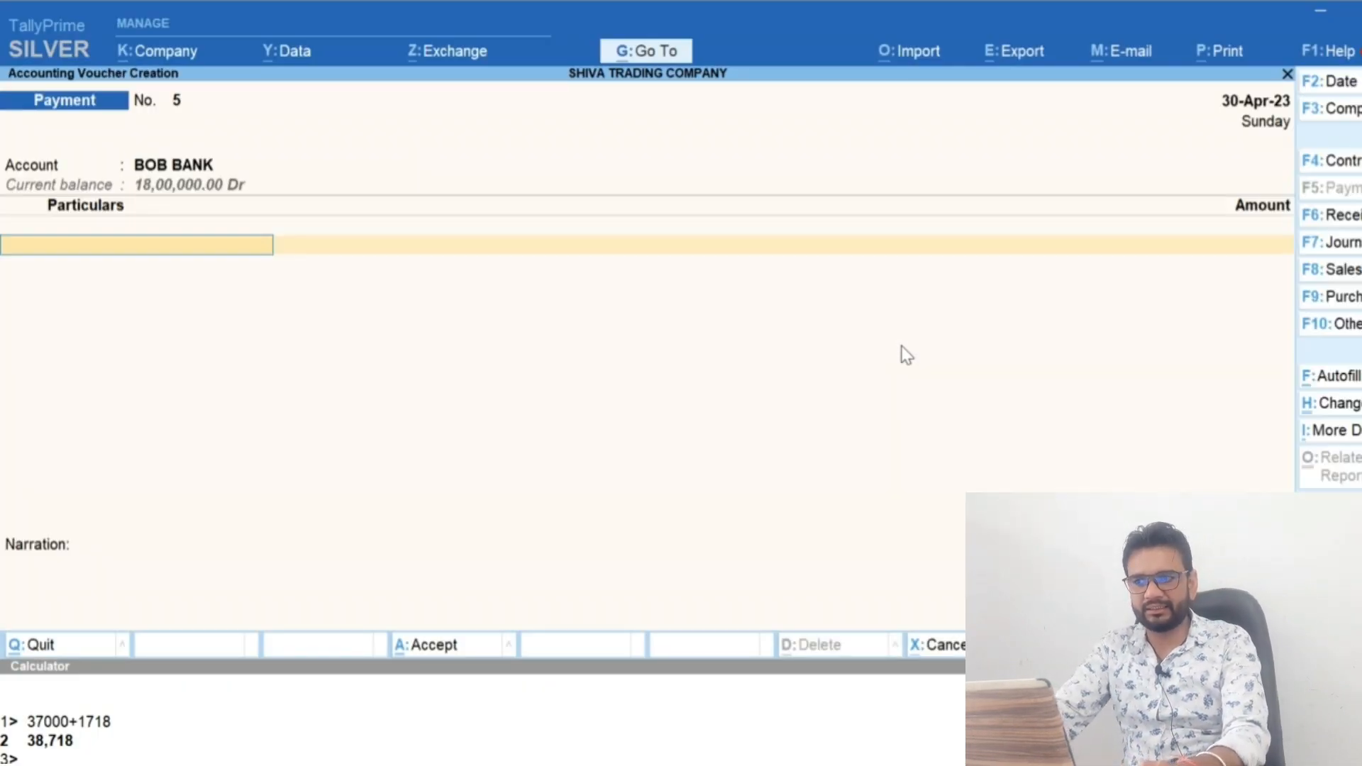
pyautogui.write('Loa')
pyautogui.press('Return')
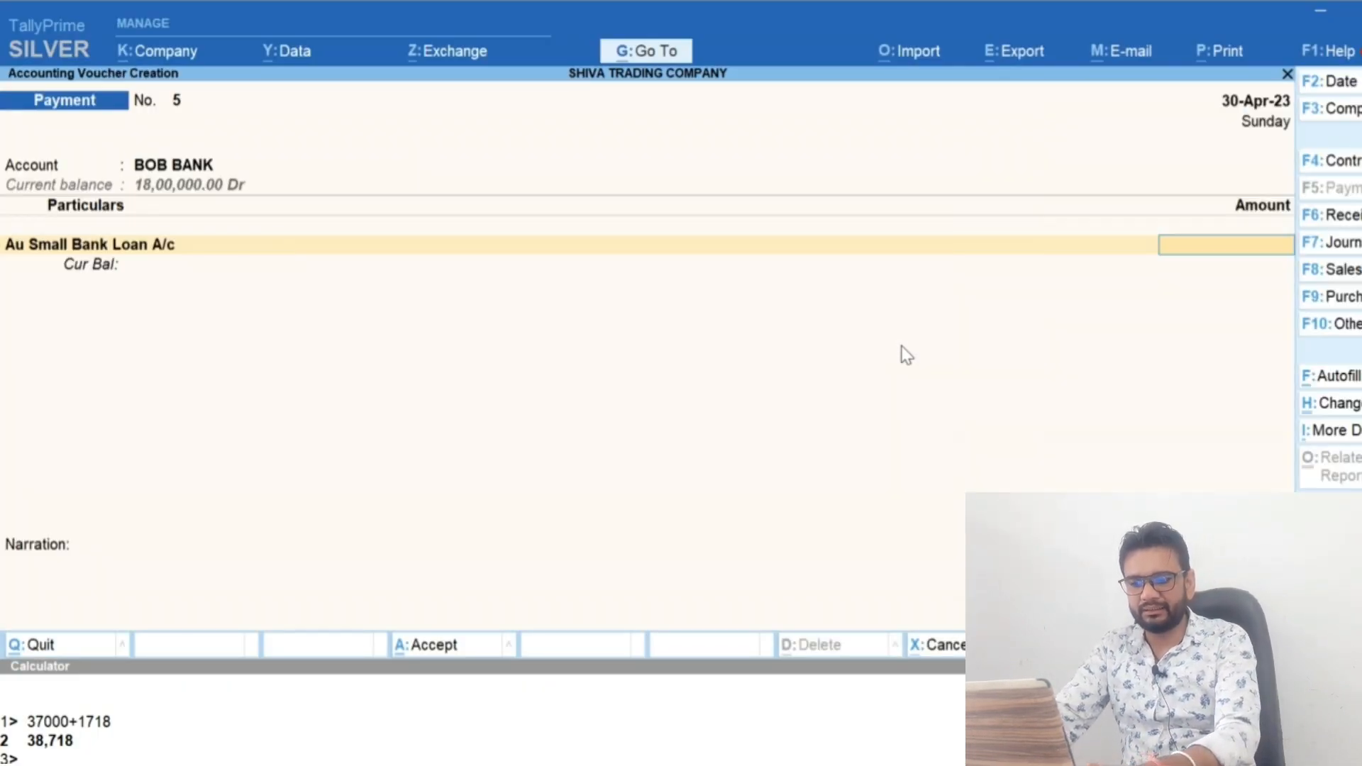
pyautogui.hotkey('alt', 'Tab')
pyautogui.hotkey('alt', 'Tab')
pyautogui.write('31669')
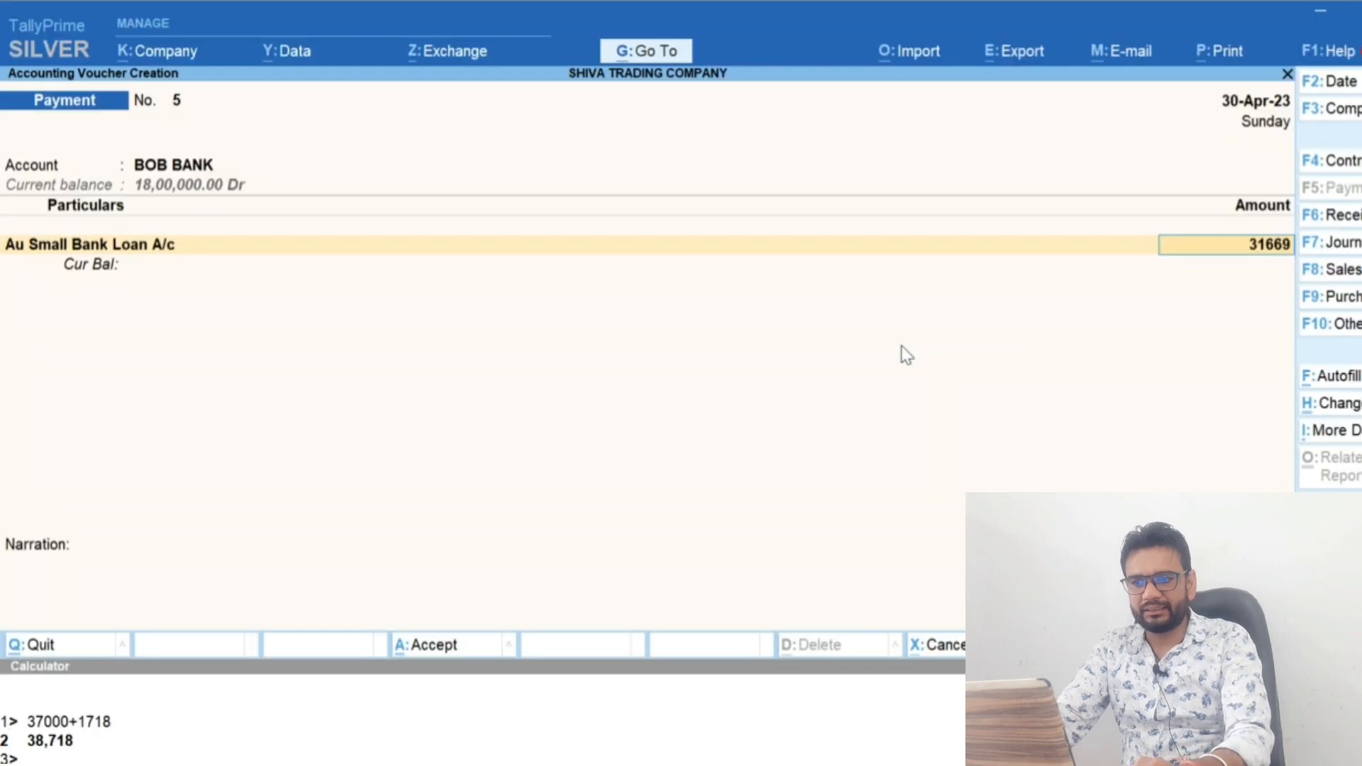
pyautogui.press('Return')
pyautogui.press('Return')
pyautogui.press('Return')
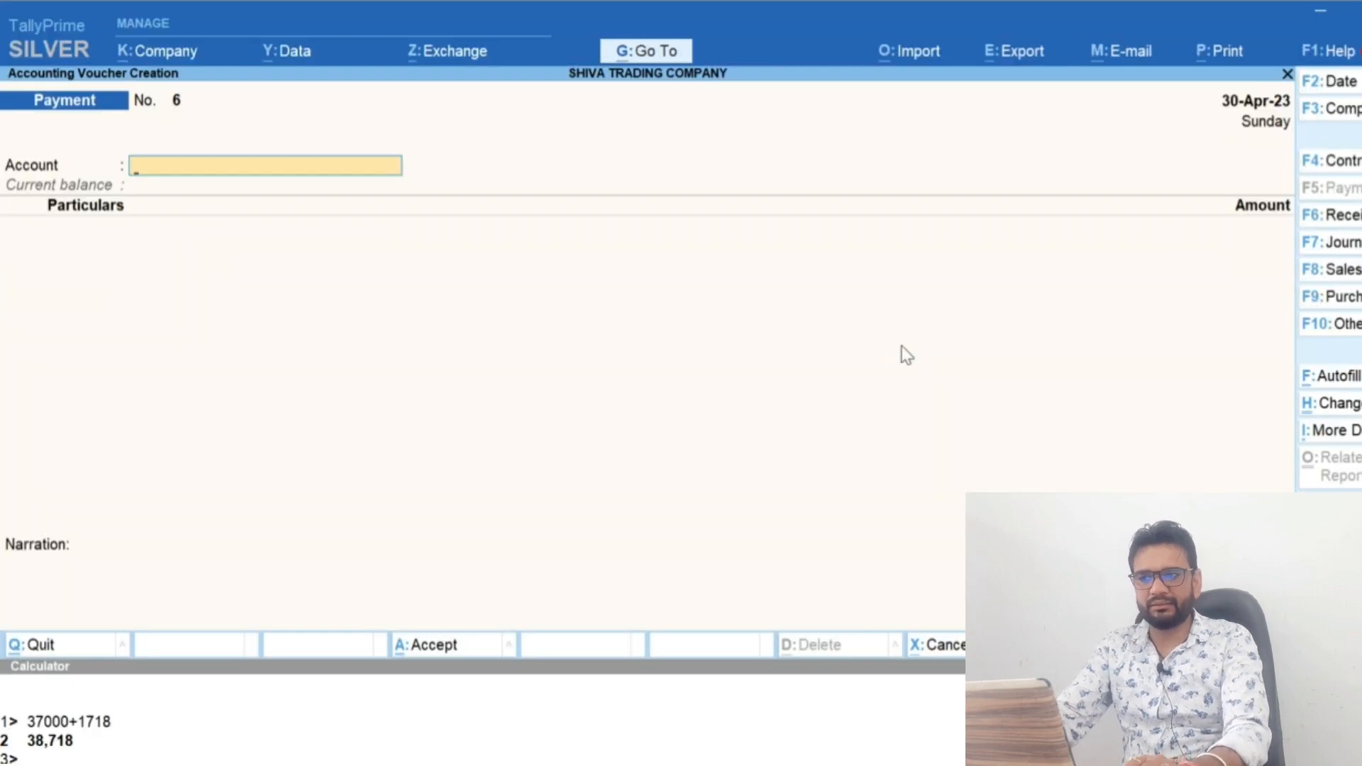
pyautogui.press('Escape')
pyautogui.press('d')
pyautogui.press('a')
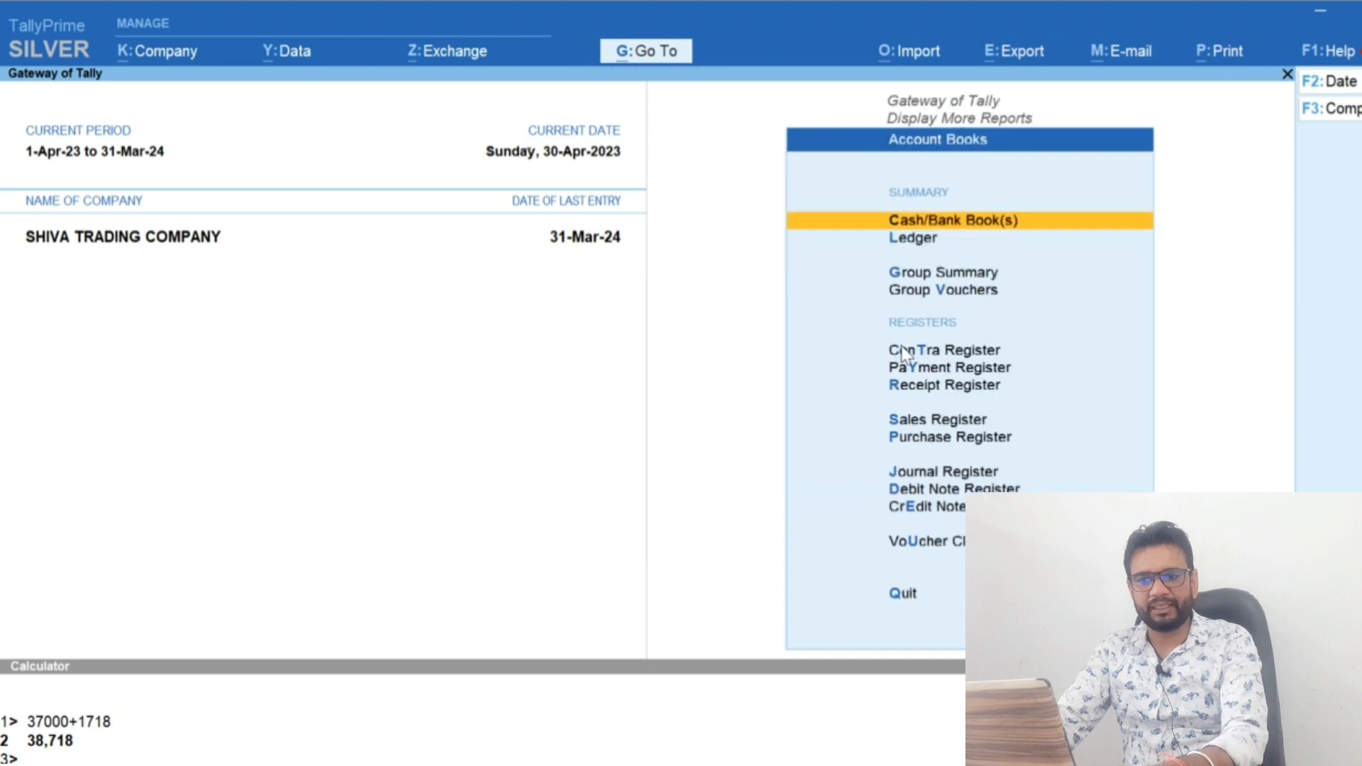
pyautogui.press('l')
pyautogui.press('Escape')
pyautogui.press('Escape')
pyautogui.press('Escape')
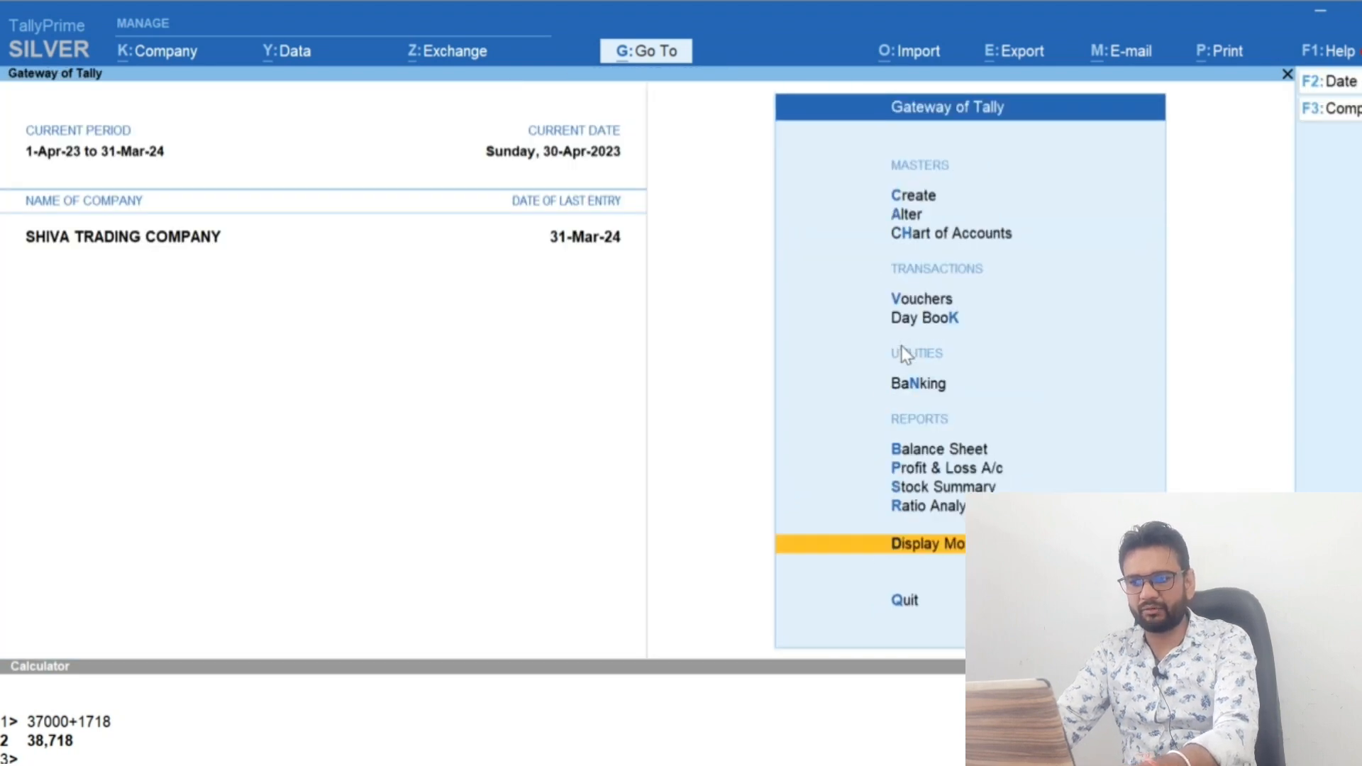
# From the Balance Sheet, open the Loans (Liability) group and compare the monthly summaries of Au Small Bank Loan A/c and Au Finance Bank
pyautogui.press('b')
pyautogui.press('Down')
pyautogui.press('Return')
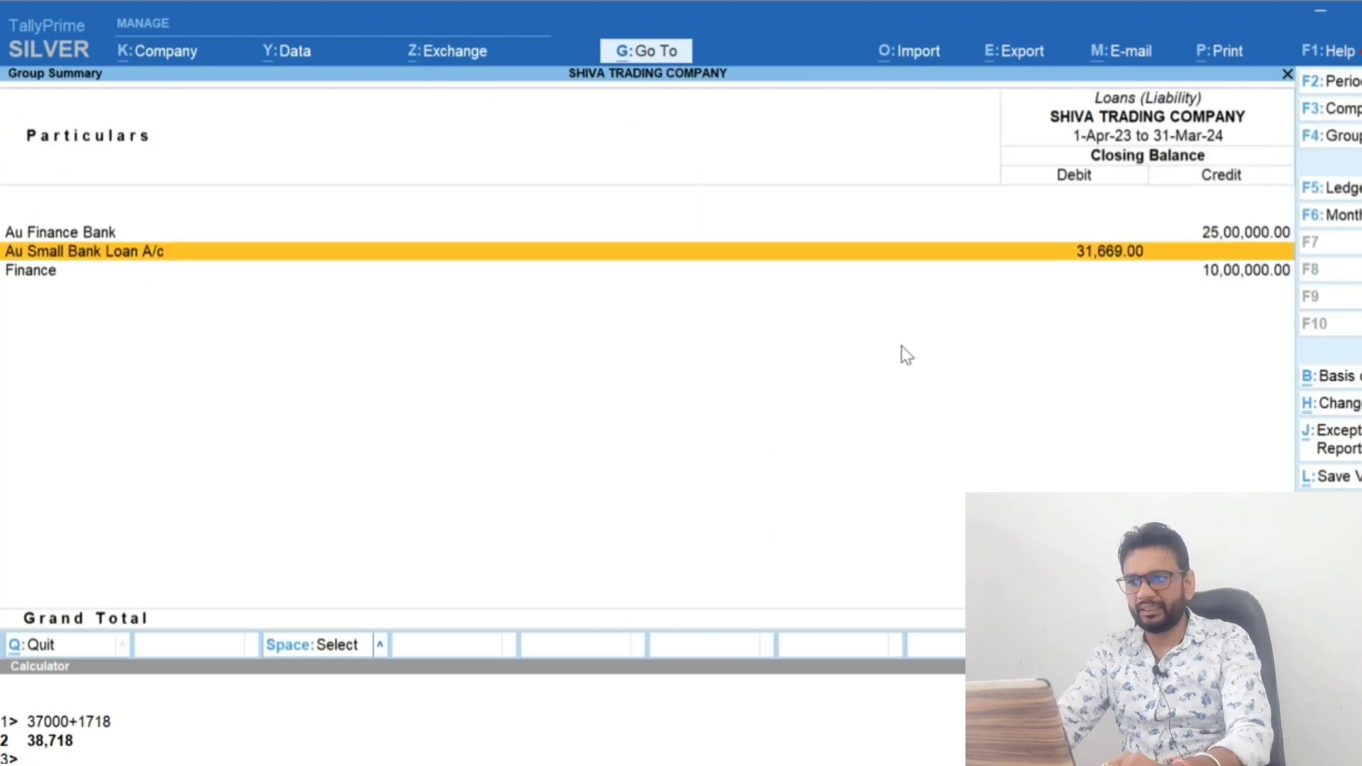
pyautogui.press('Return')
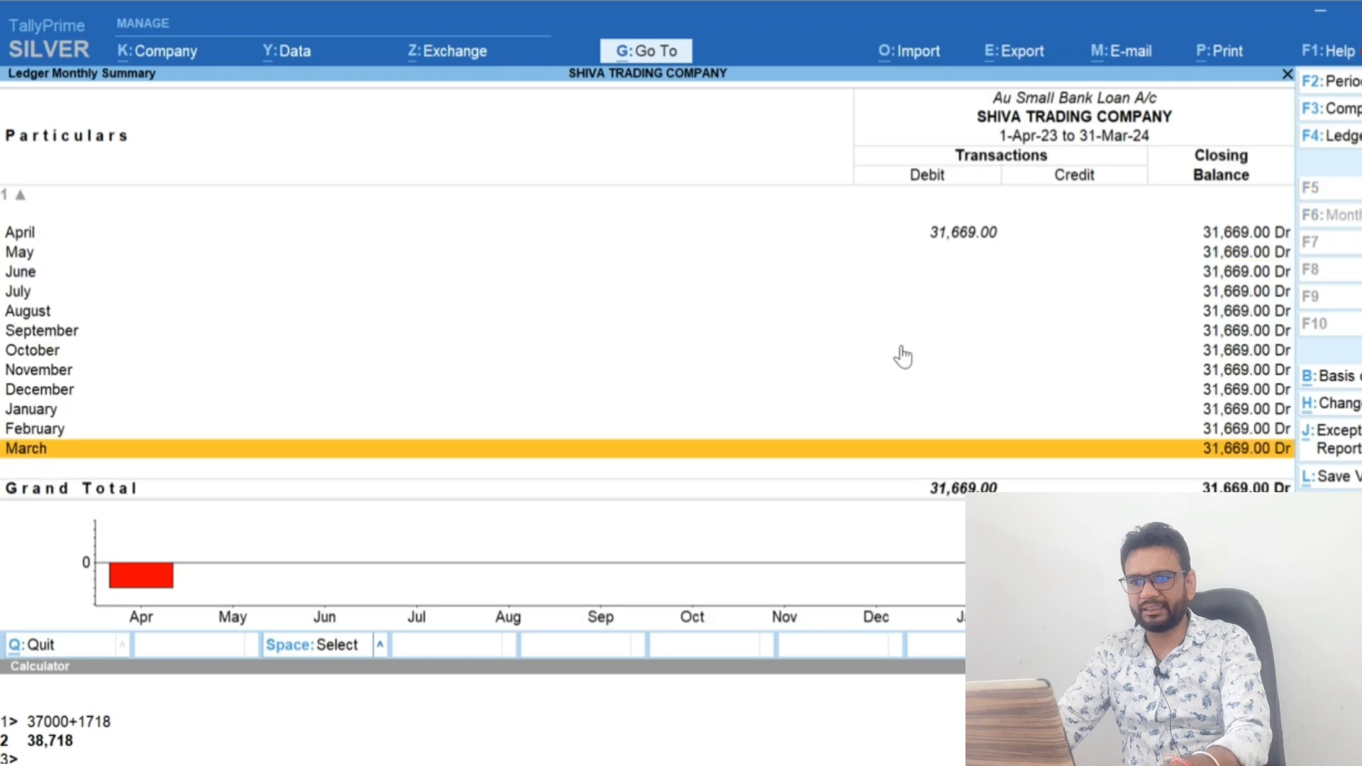
pyautogui.press('Escape')
pyautogui.press('Up')
pyautogui.press('Return')
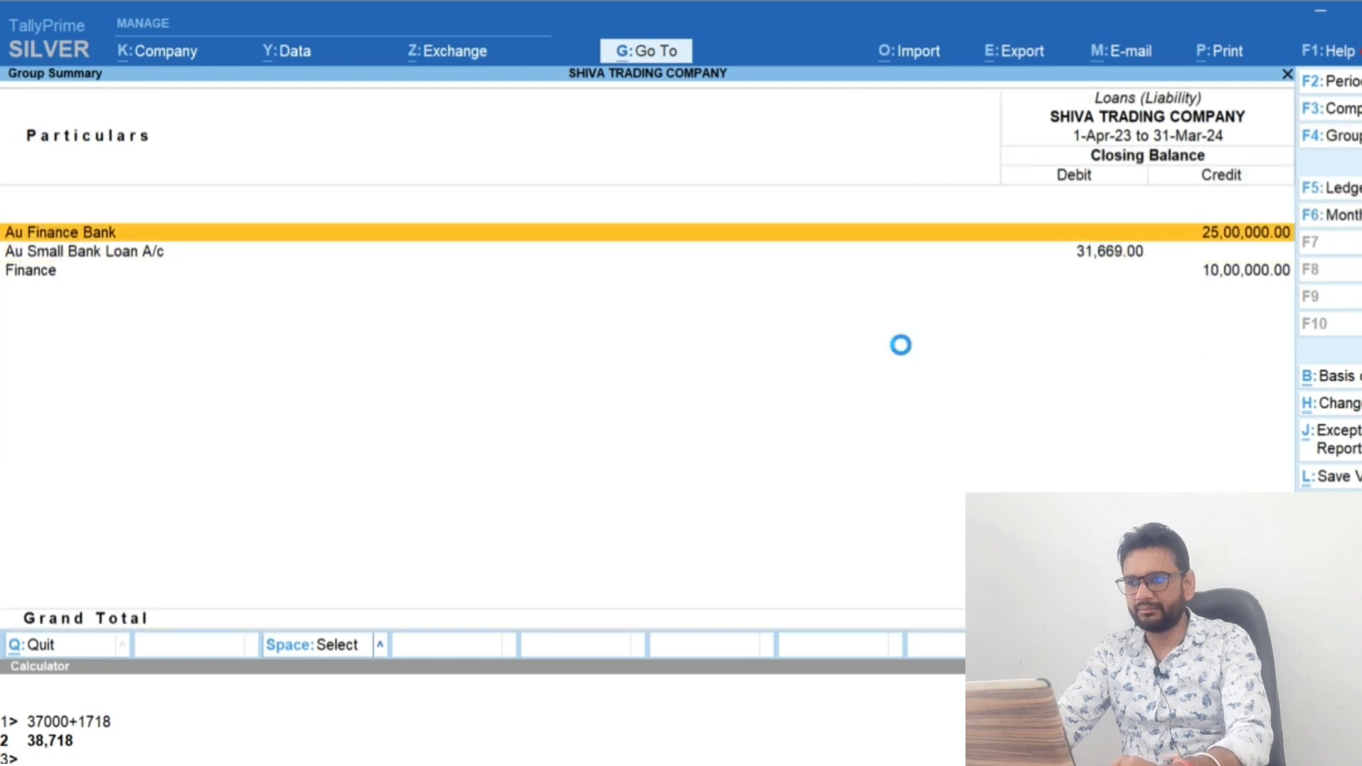
pyautogui.press('Escape')
pyautogui.press('Down')
pyautogui.press('Return')
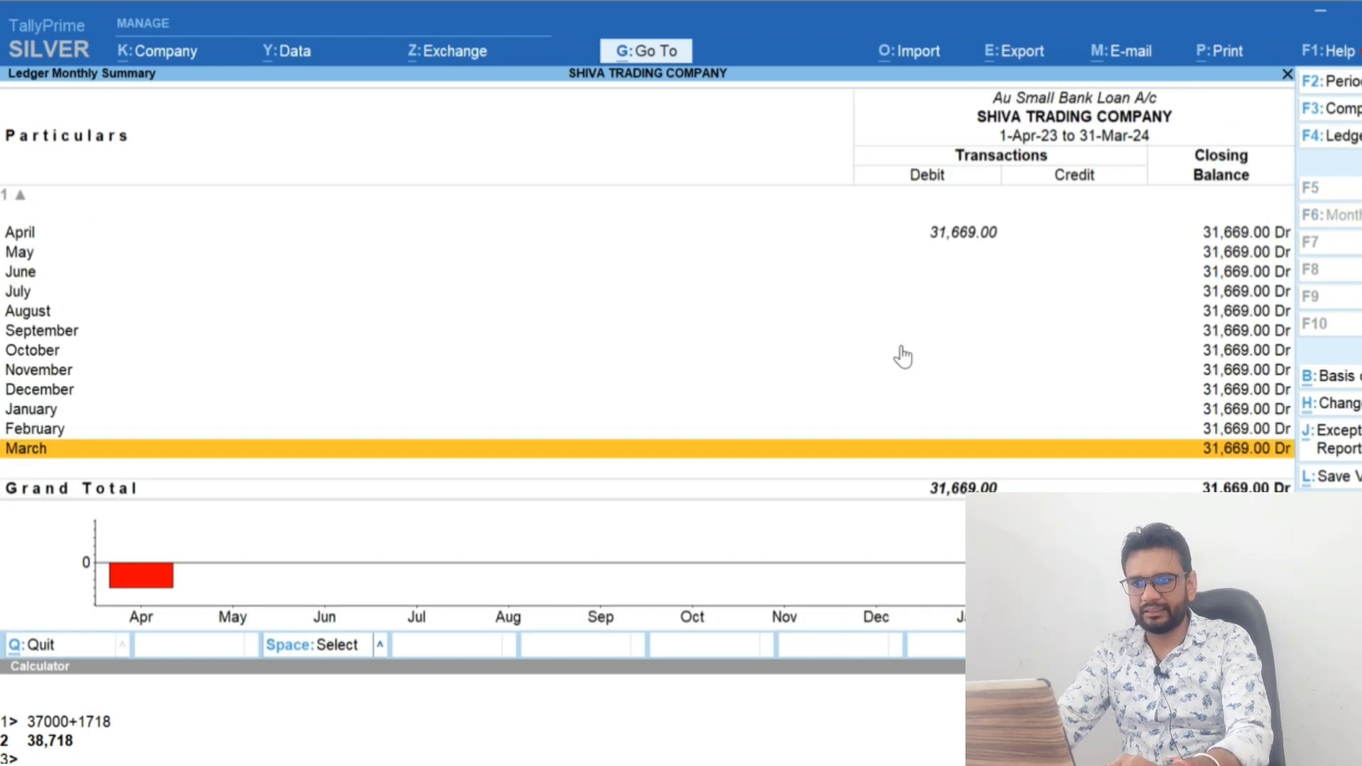
# Reopen the 30-Apr-23 payment voucher from Au Small Bank Loan A/c, replace its ledger with Au Finance Bank and save it
pyautogui.press('Up')
pyautogui.press('Return')
pyautogui.press('F2')
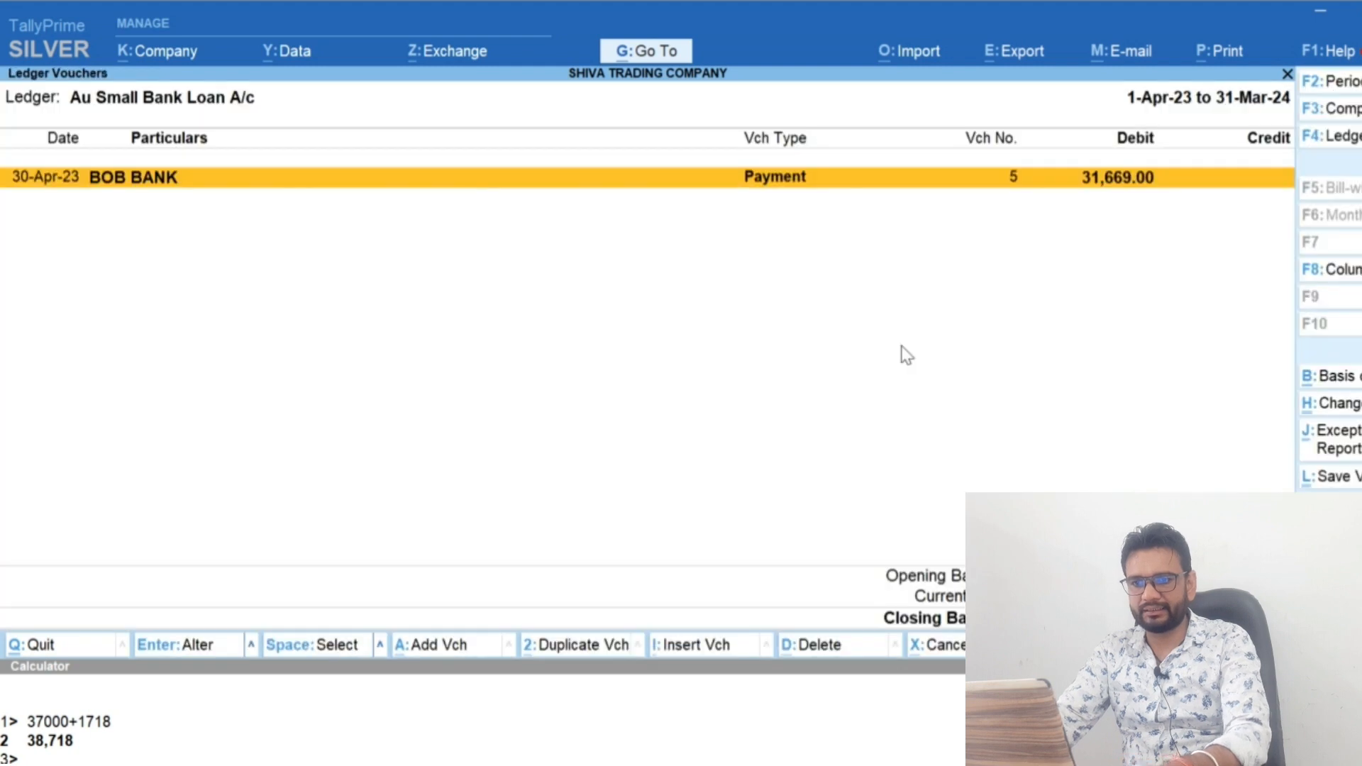
pyautogui.press('Return')
pyautogui.press('Return')
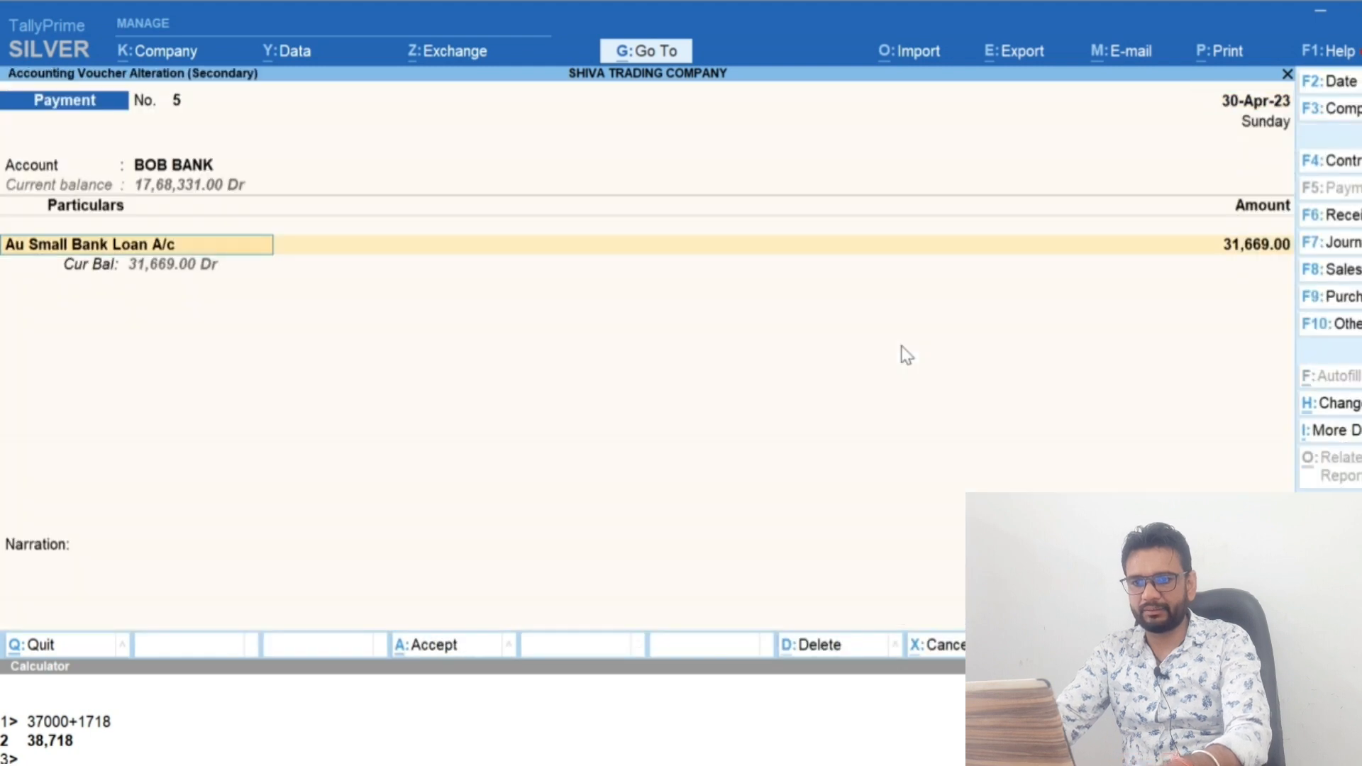
pyautogui.write('Au')
pyautogui.press('Down')
pyautogui.press('Return')
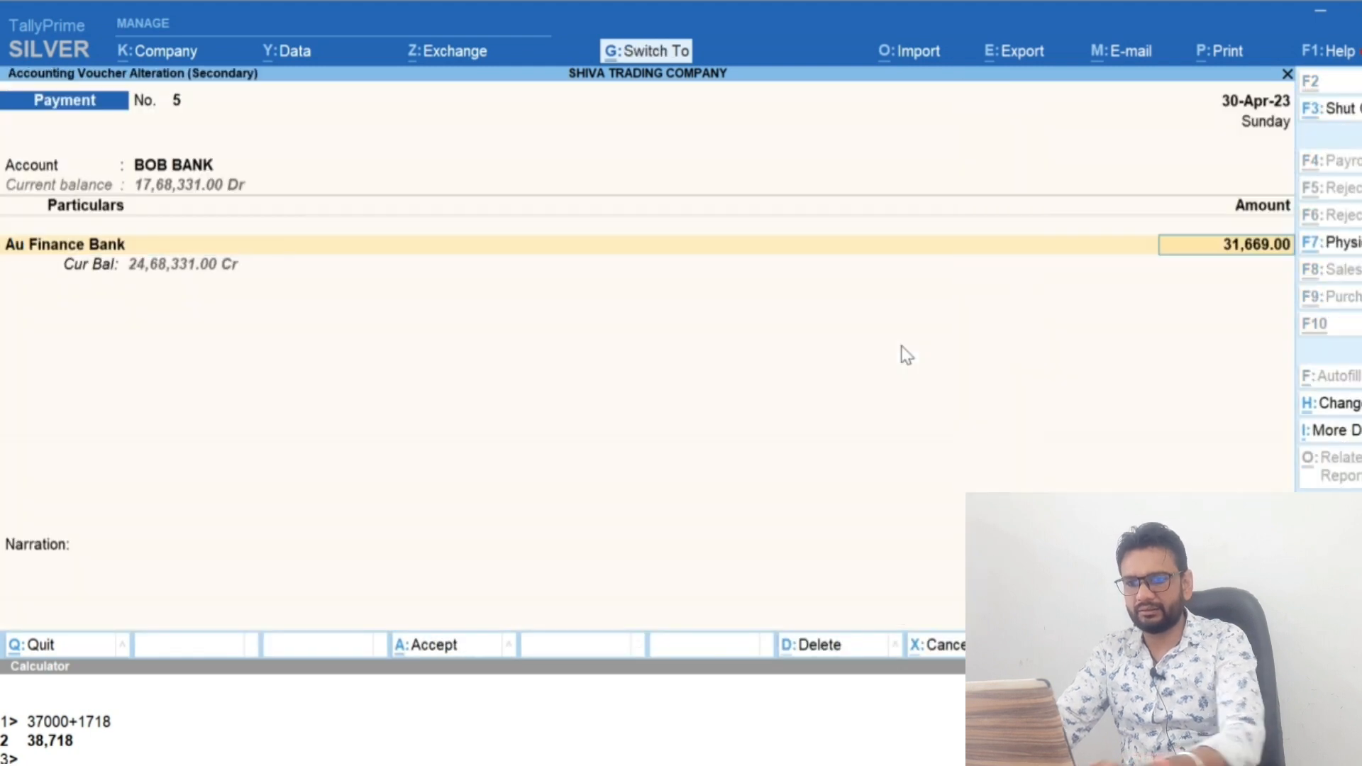
pyautogui.press('Return')
pyautogui.press('Return')
pyautogui.press('Return')
pyautogui.press('Return')
pyautogui.press('Return')
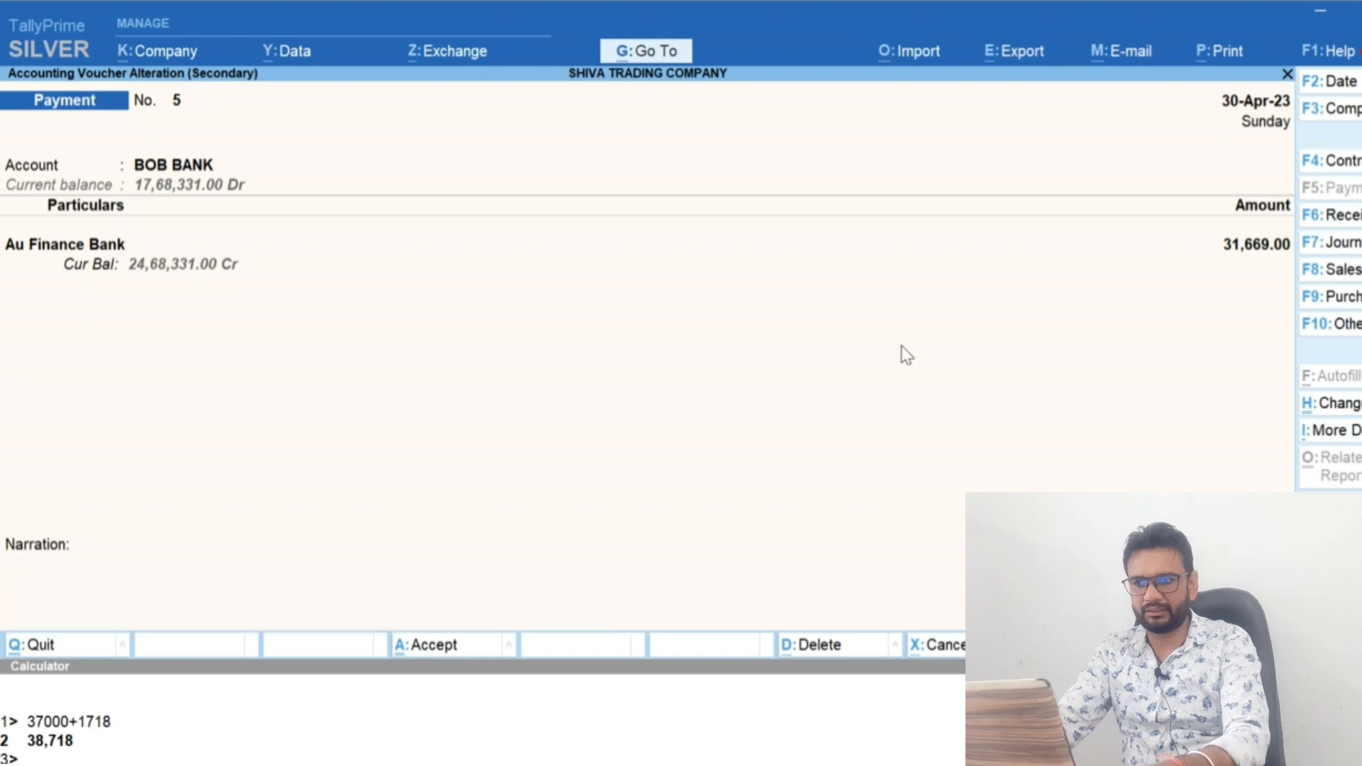
pyautogui.press('Return')
# Return to the Loans (Liability) group and open the Au Finance Bank ledger to review its April receipt and payment vouchers
pyautogui.press('Escape')
pyautogui.press('Escape')
pyautogui.press('Down')
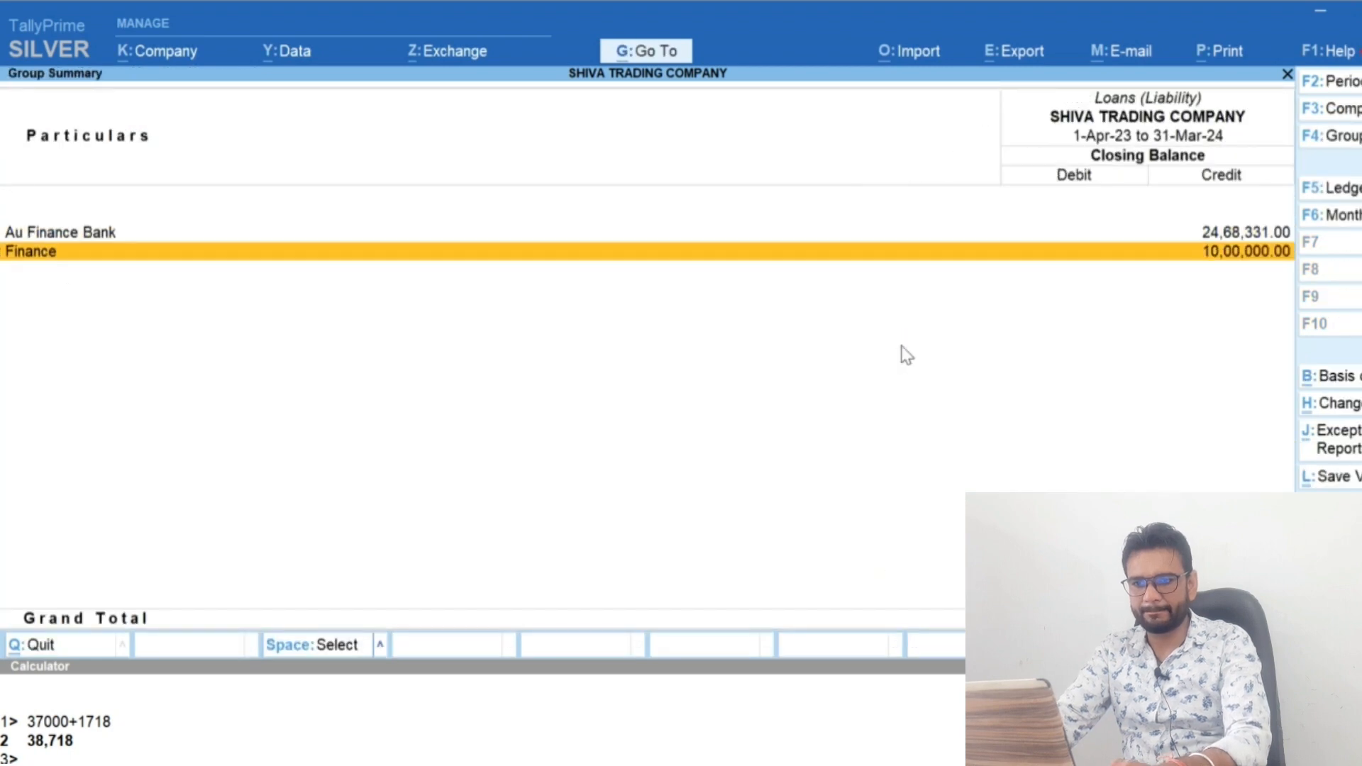
pyautogui.press('Up')
pyautogui.press('Return')
pyautogui.press('Up')
pyautogui.press('Up')
pyautogui.press('Up')
pyautogui.press('Up')
pyautogui.press('Up')
pyautogui.press('Up')
pyautogui.press('Up')
pyautogui.press('Up')
pyautogui.press('Up')
pyautogui.press('Up')
pyautogui.press('Up')
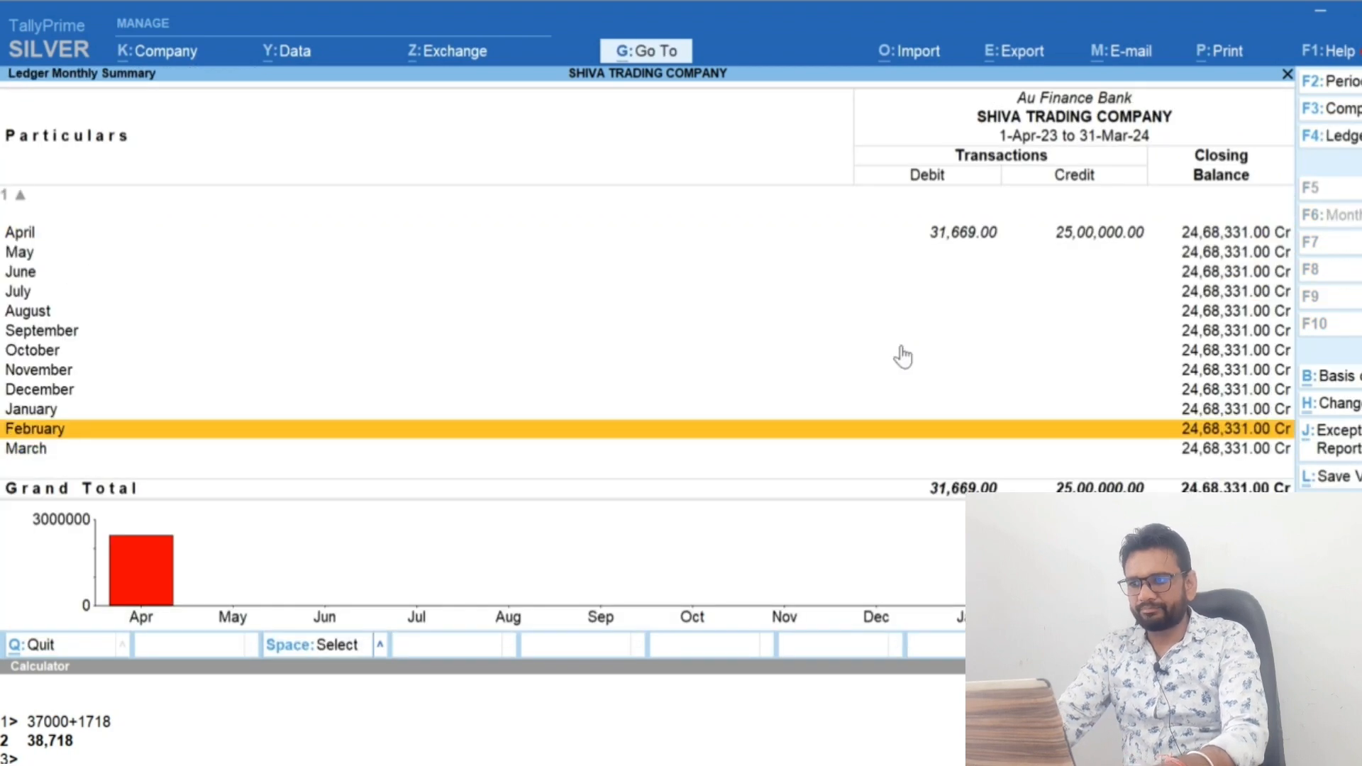
pyautogui.press('Return')
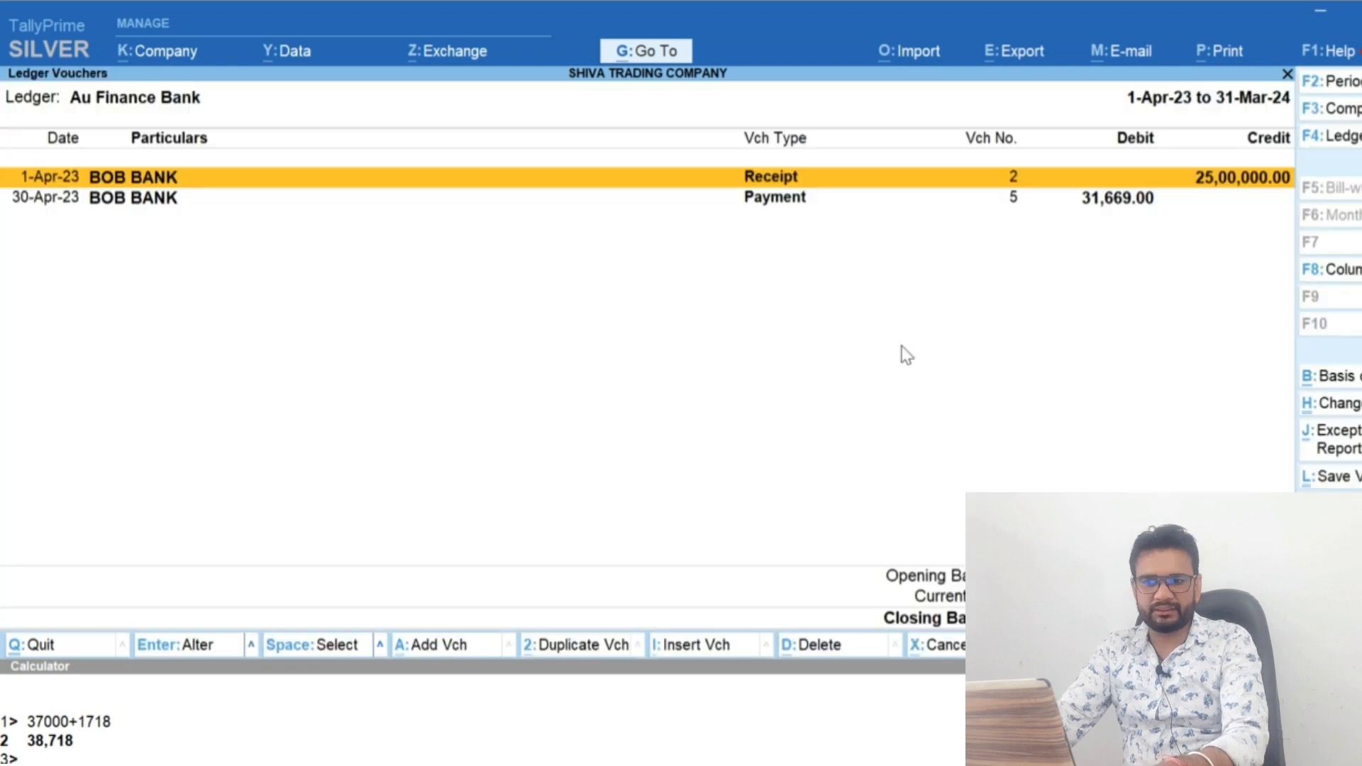
pyautogui.press('Down')
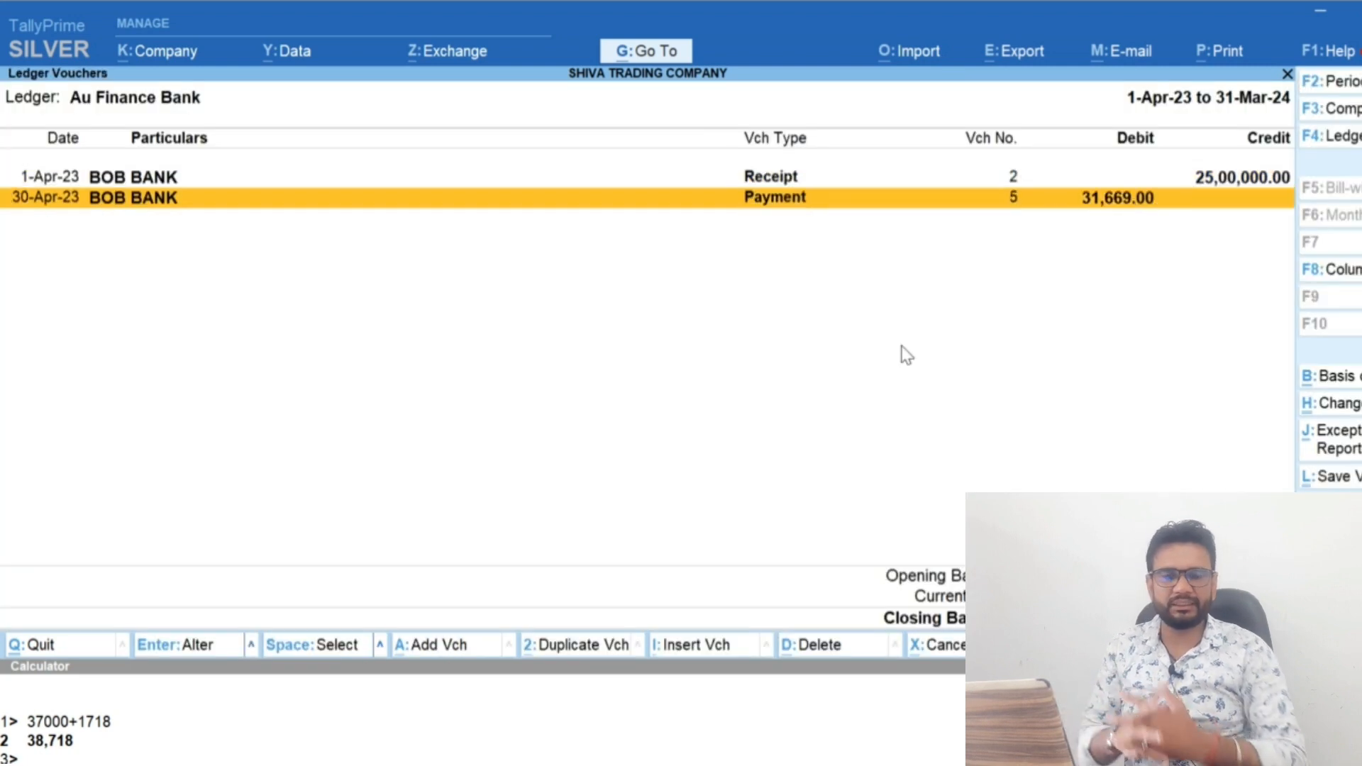
# Switch to the EMI calculator to examine April's principal and interest split for FY25, and return to TallyPrime
pyautogui.hotkey('alt', 'Tab')
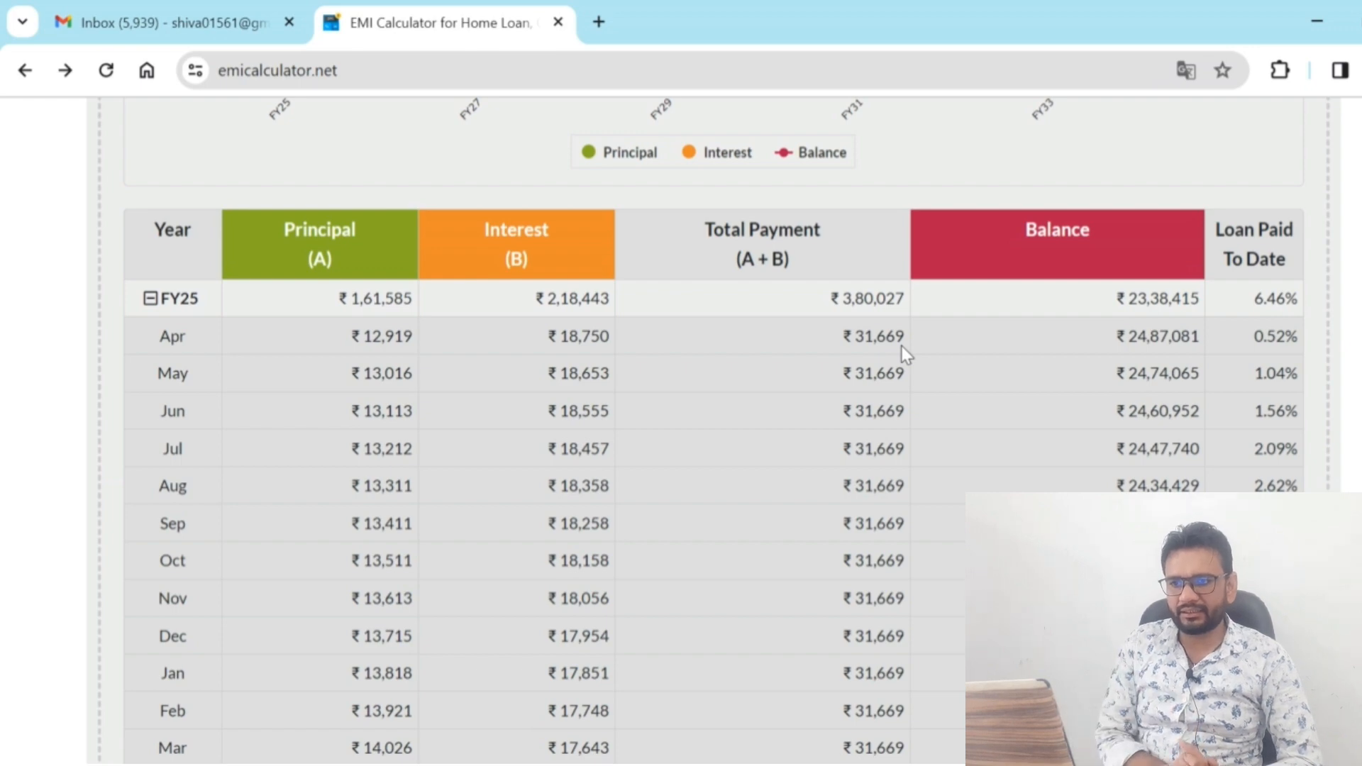
pyautogui.scroll(-1, 901, 346)
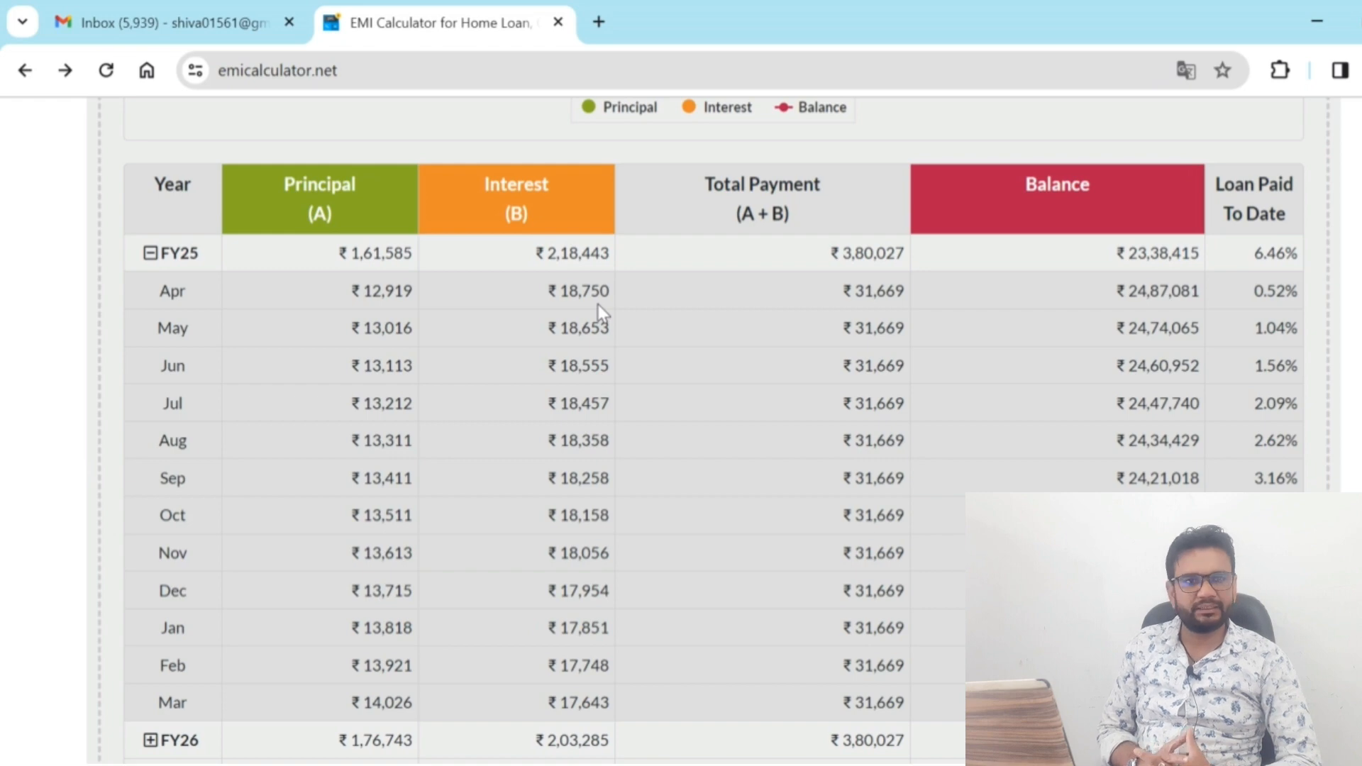
pyautogui.hotkey('alt', 'Tab')
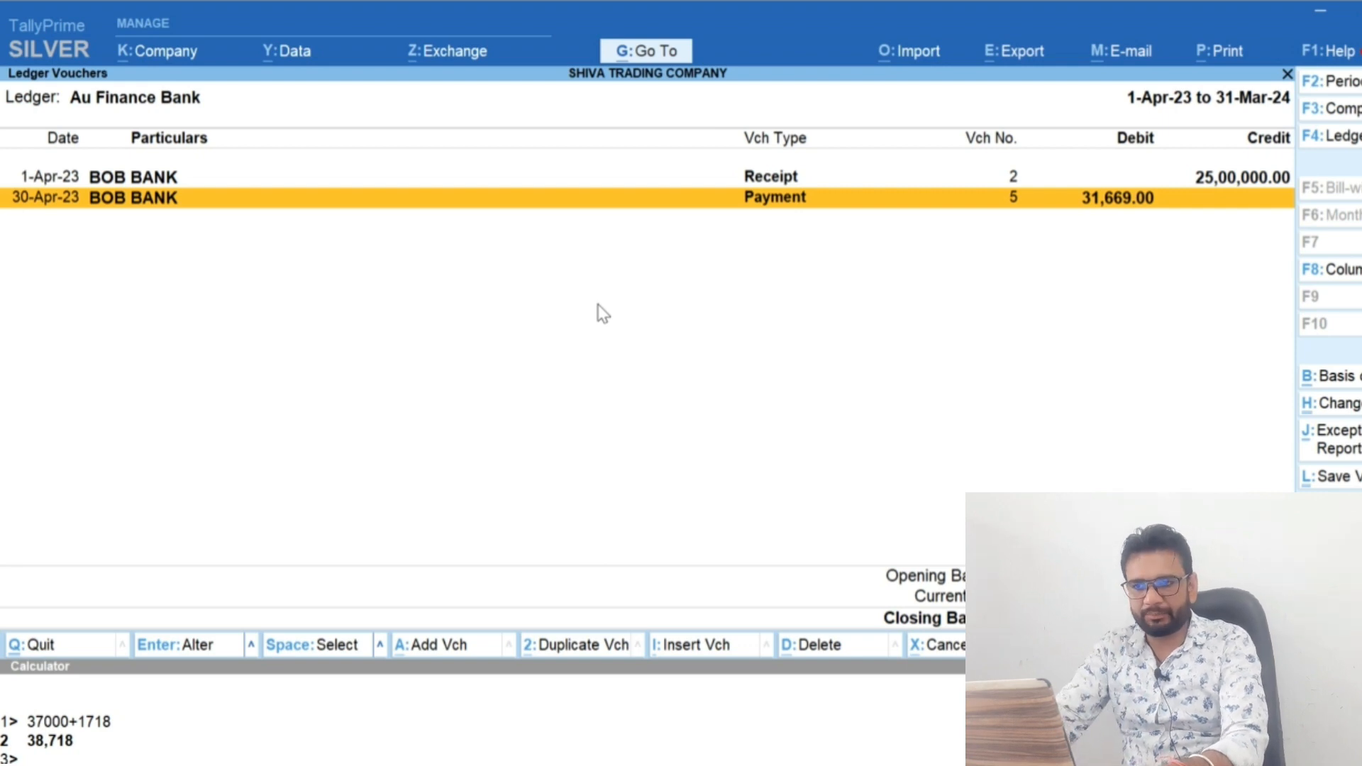
# Reopen the 30-Apr-23 payment voucher and set the Au Finance Bank amount to 12,919, April's principal in the EMI calculator
pyautogui.press('Return')
pyautogui.press('Return')
pyautogui.press('Return')
pyautogui.press('Return')
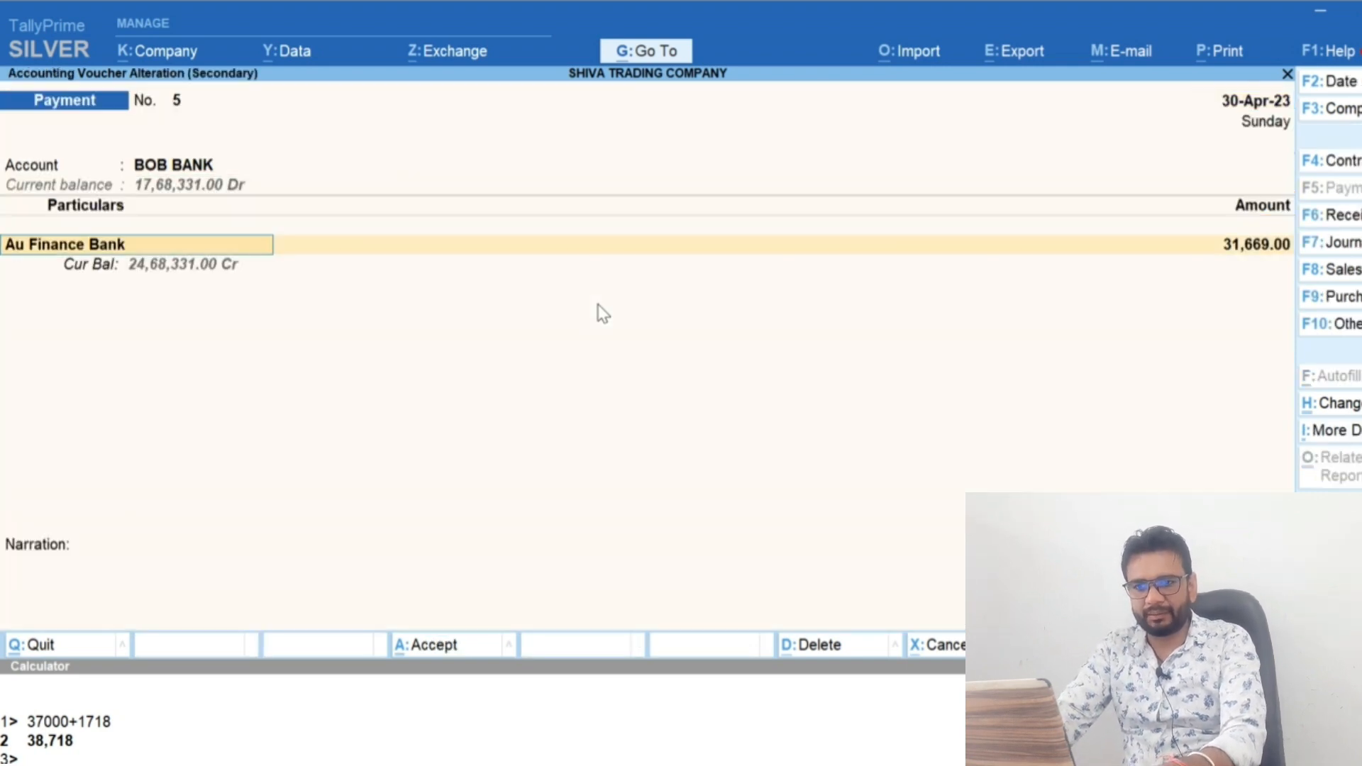
pyautogui.hotkey('alt', 'Tab')
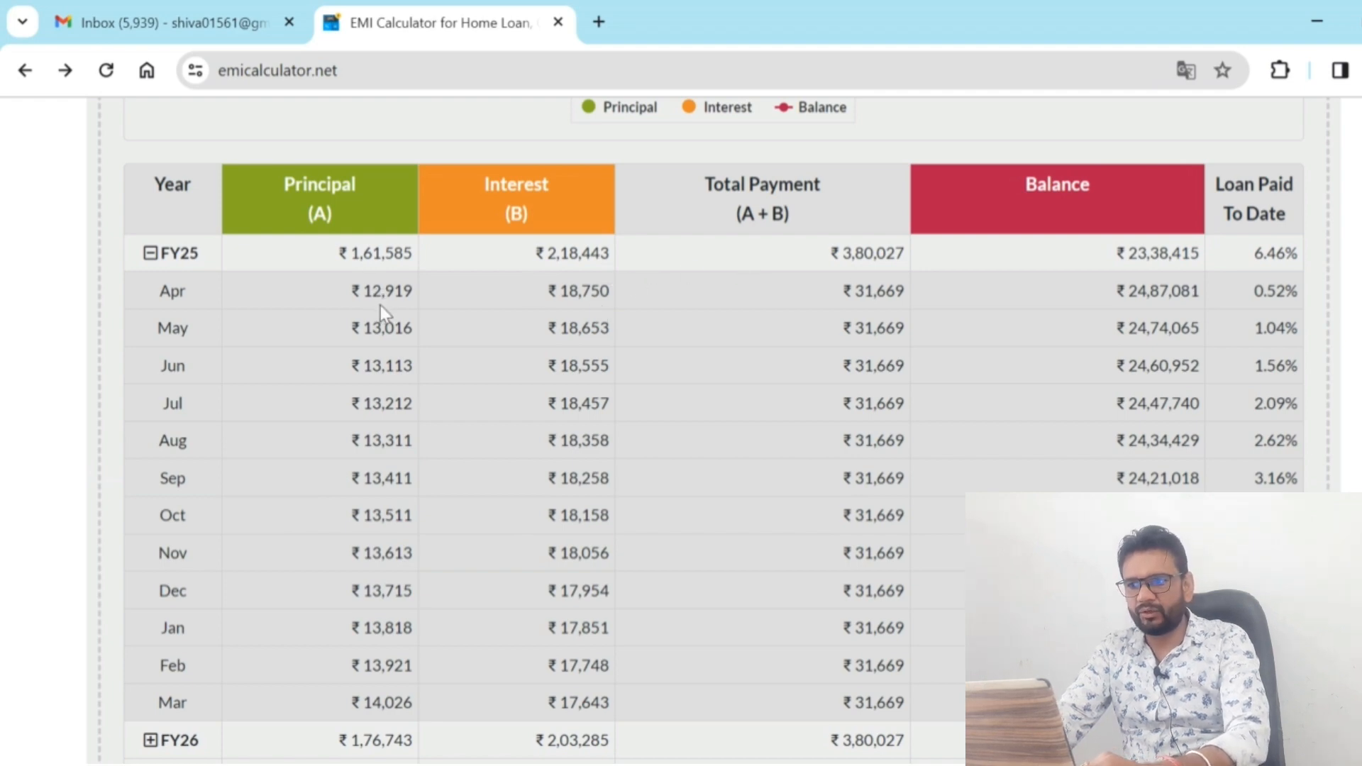
pyautogui.hotkey('alt', 'Tab')
pyautogui.write('12919')
pyautogui.press('Return')
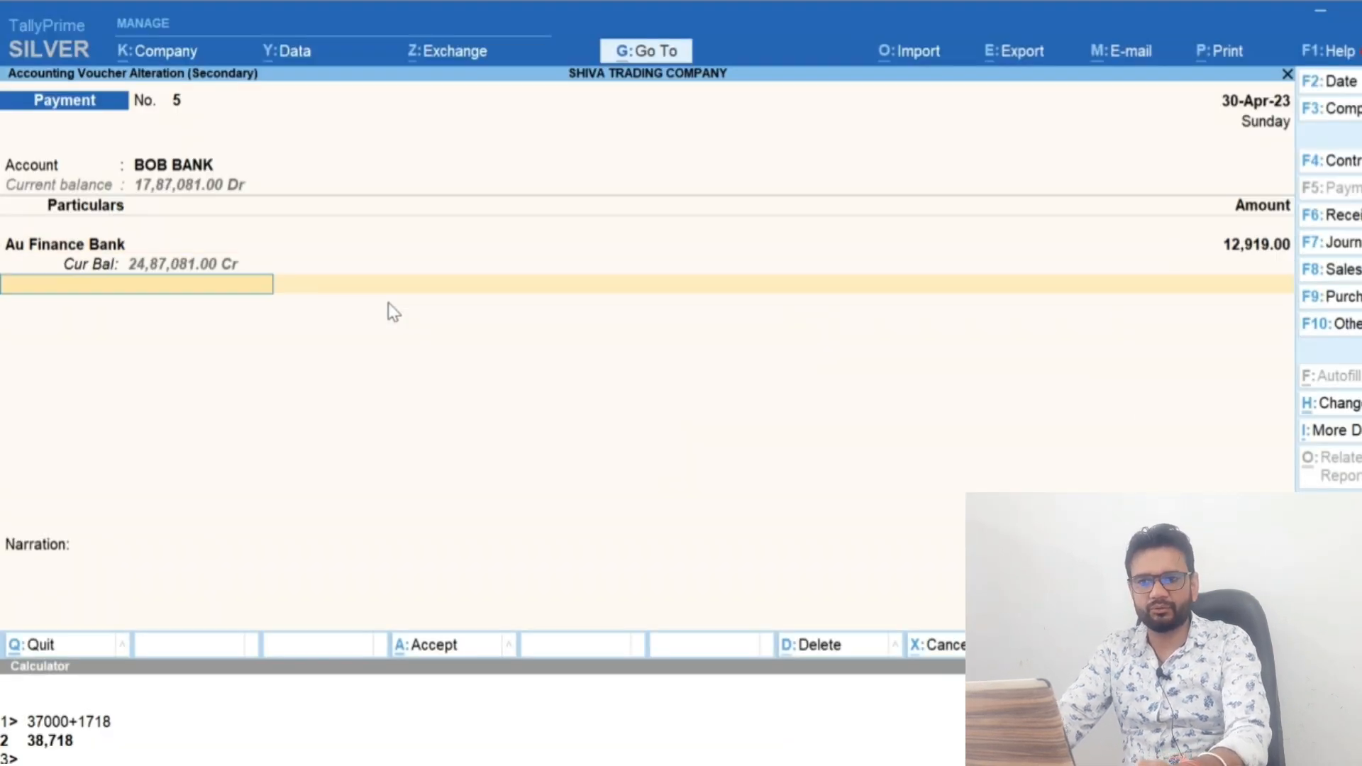
# Create the ledger Interest on Loan under Indirect Expenses for the second line of the payment voucher
pyautogui.write('Intere')
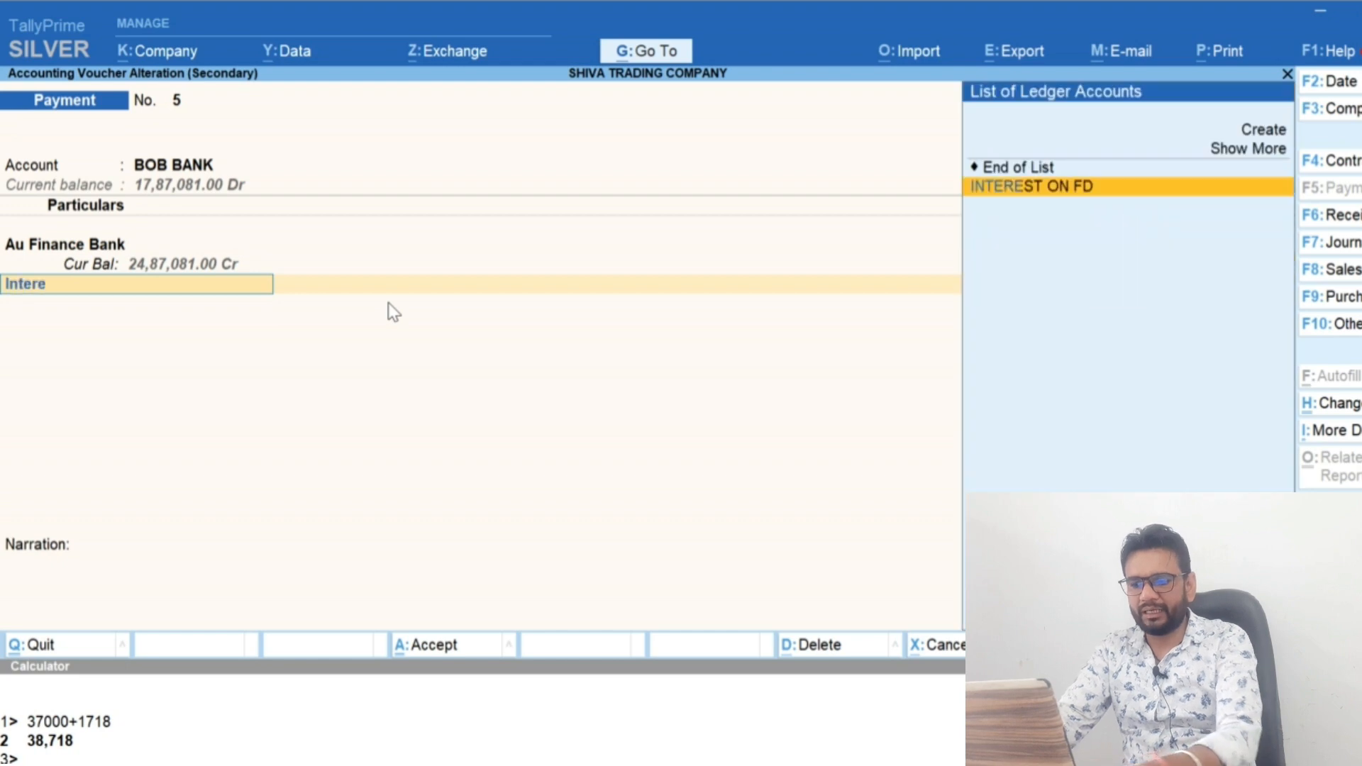
pyautogui.hotkey('alt', 'c')
pyautogui.write('st on Loan')
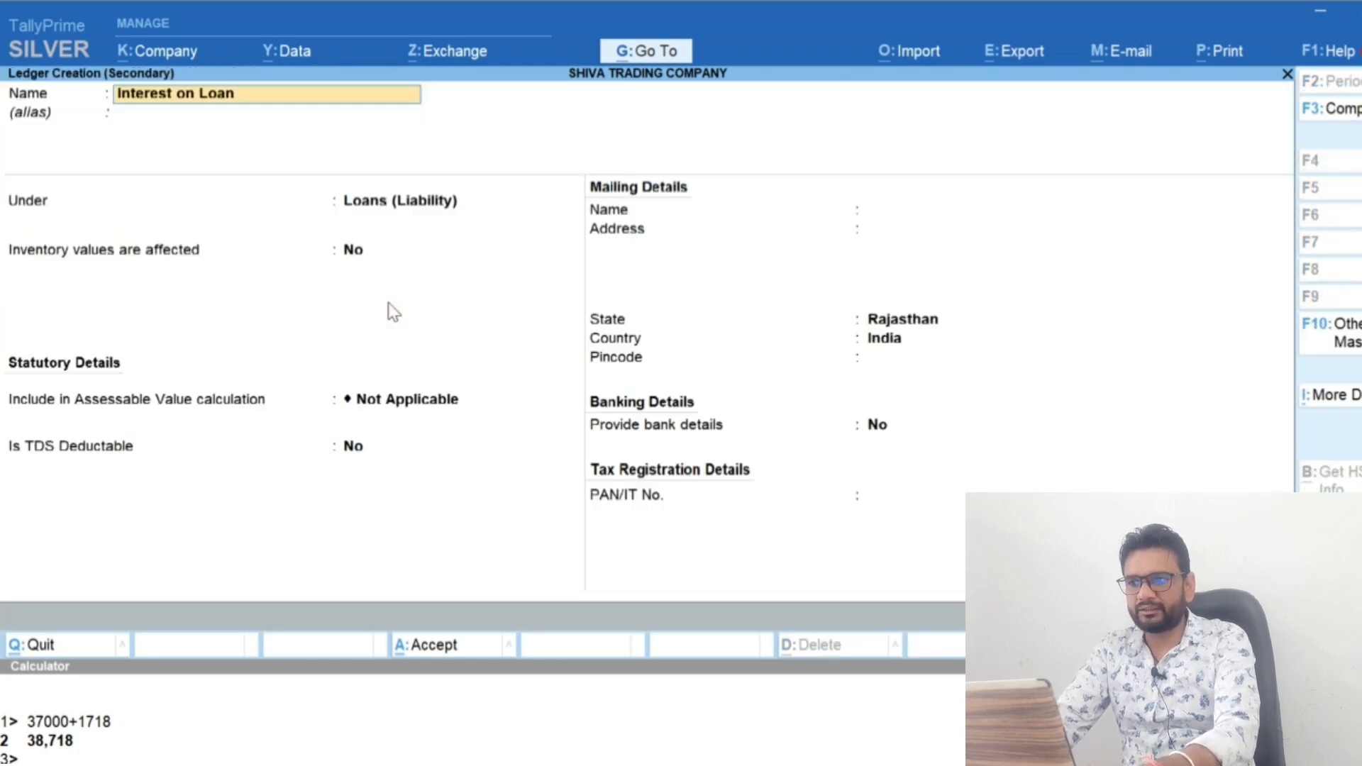
pyautogui.press('Return')
pyautogui.write('Ind')
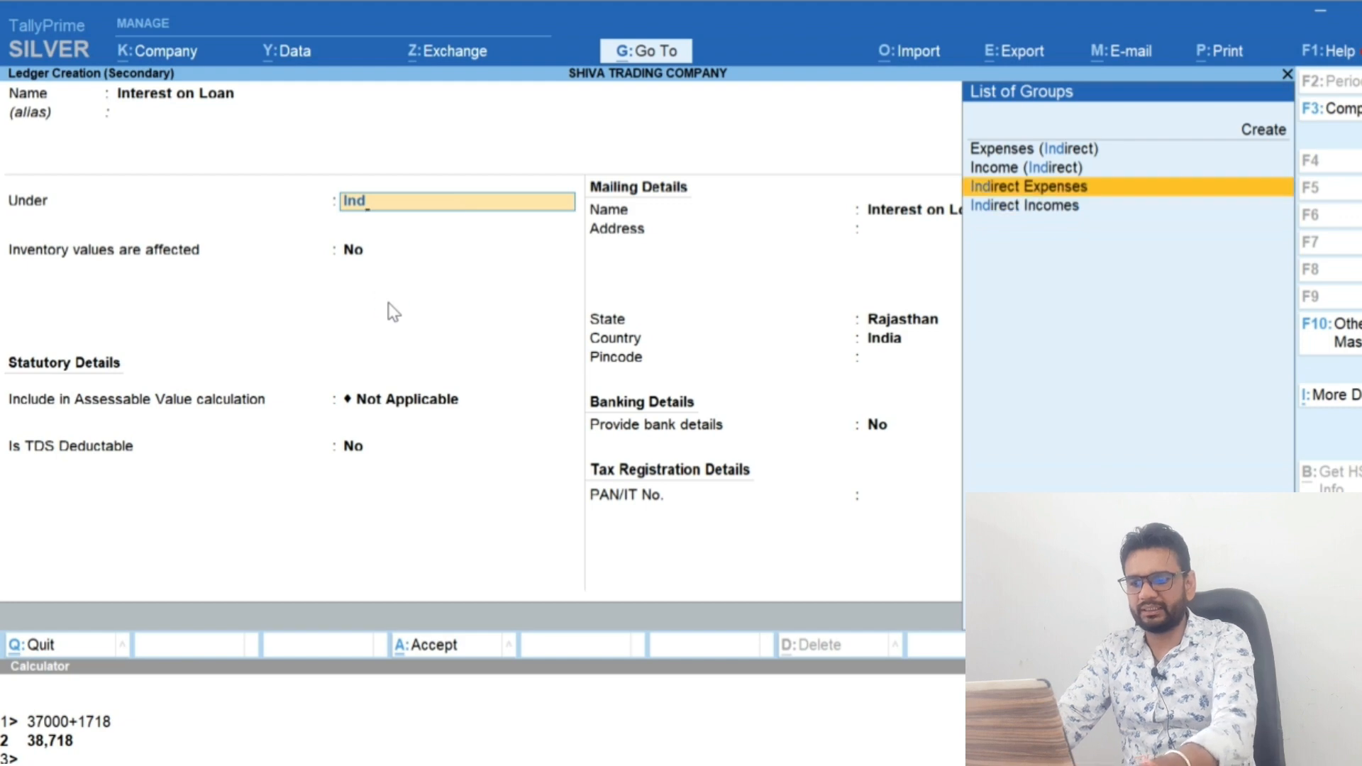
pyautogui.press('Return')
pyautogui.hotkey('ctrl', 'a')
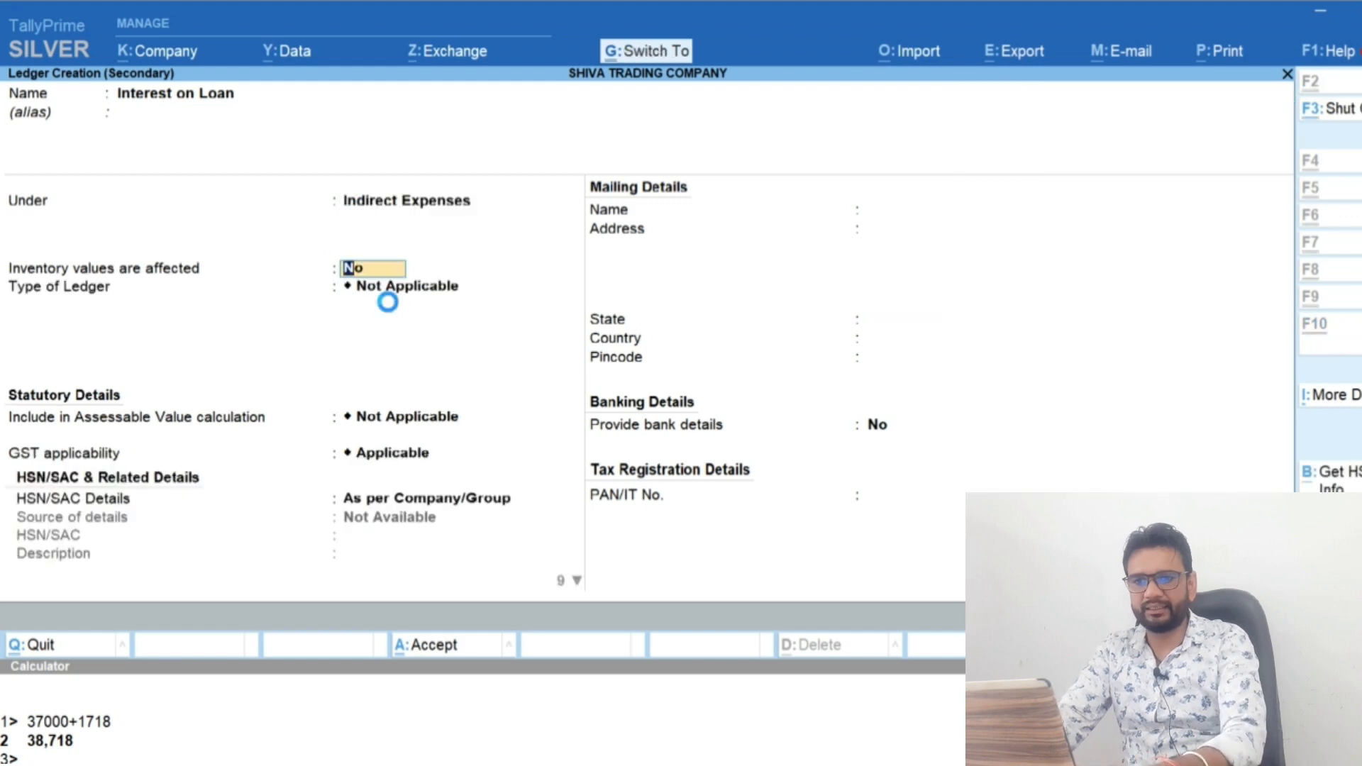
# Look up April's interest in the EMI calculator, enter 18,750 for Interest on Loan in TallyPrime and save the payment voucher
pyautogui.hotkey('alt', 'Tab')
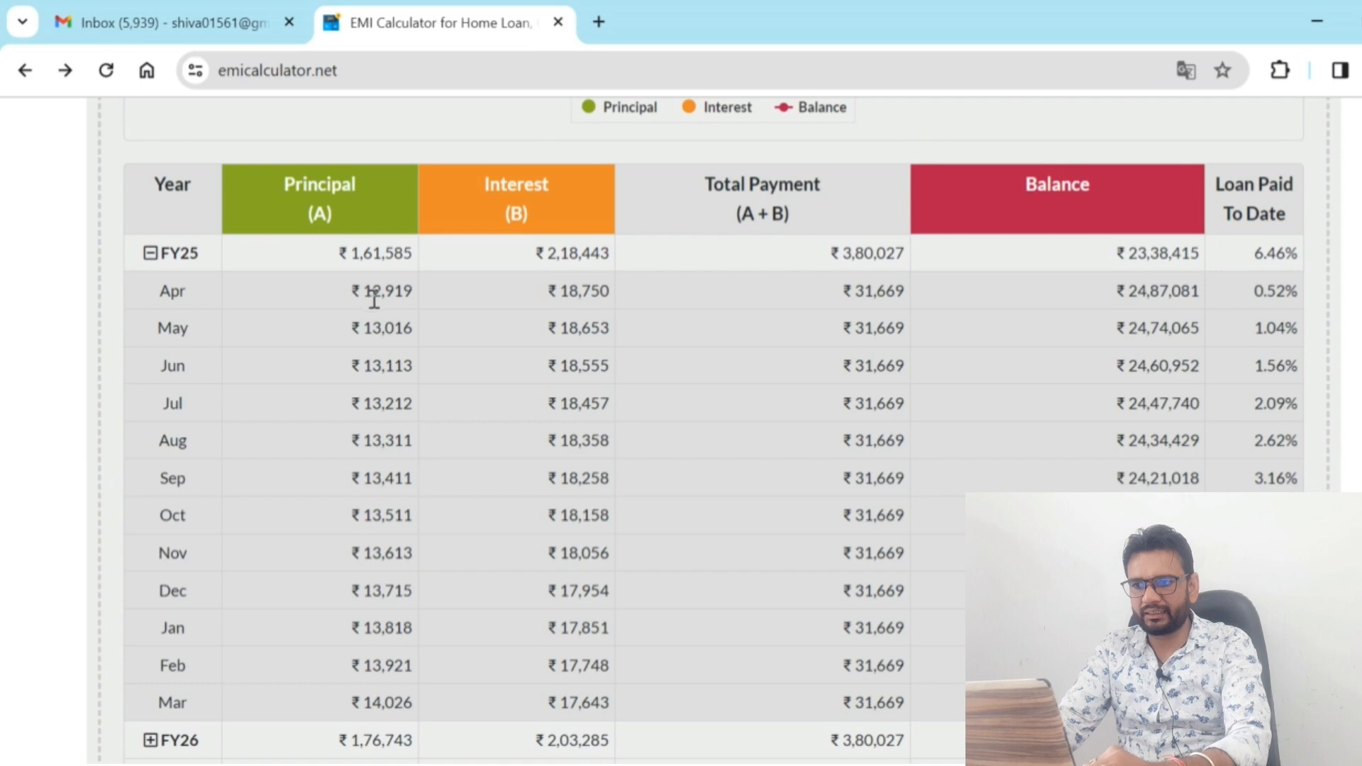
pyautogui.hotkey('alt', 'Tab')
pyautogui.write('18,75')
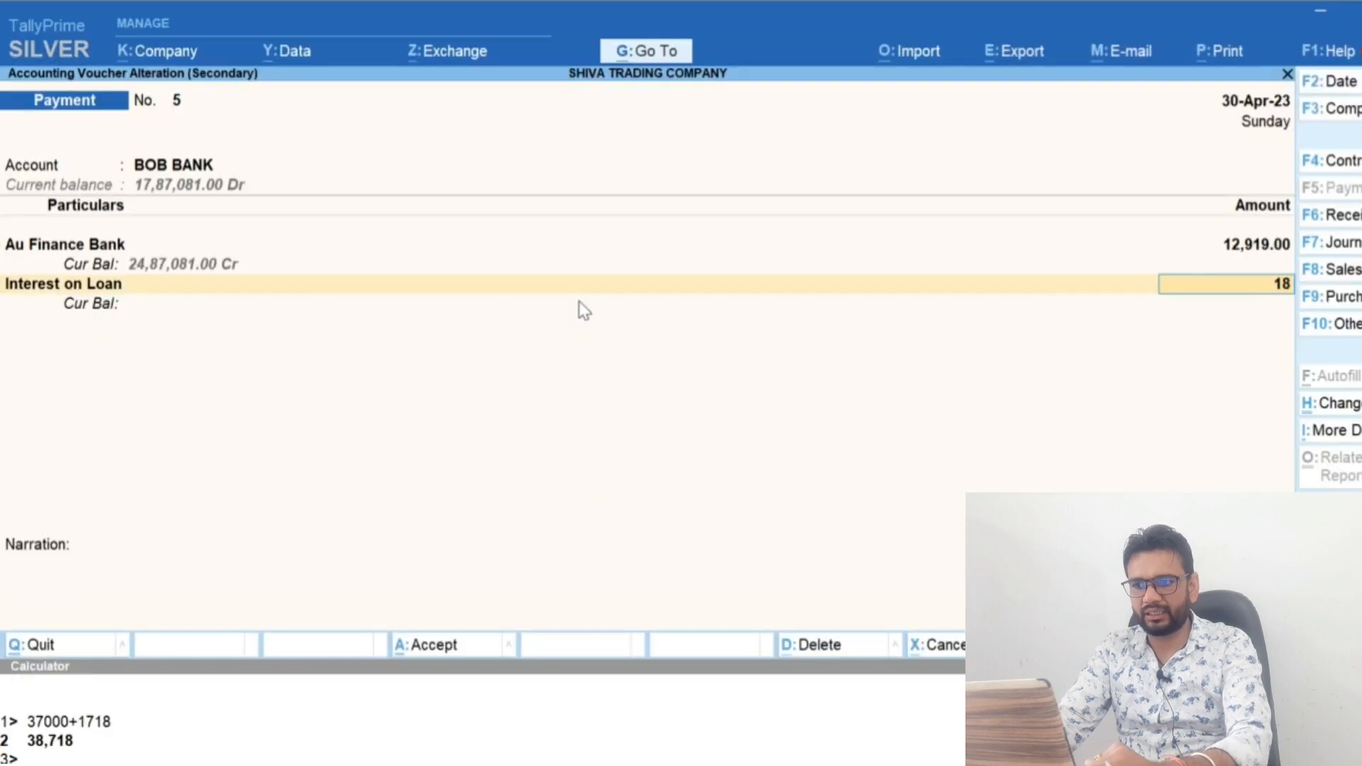
pyautogui.write('0')
pyautogui.press('Return')
pyautogui.press('Return')
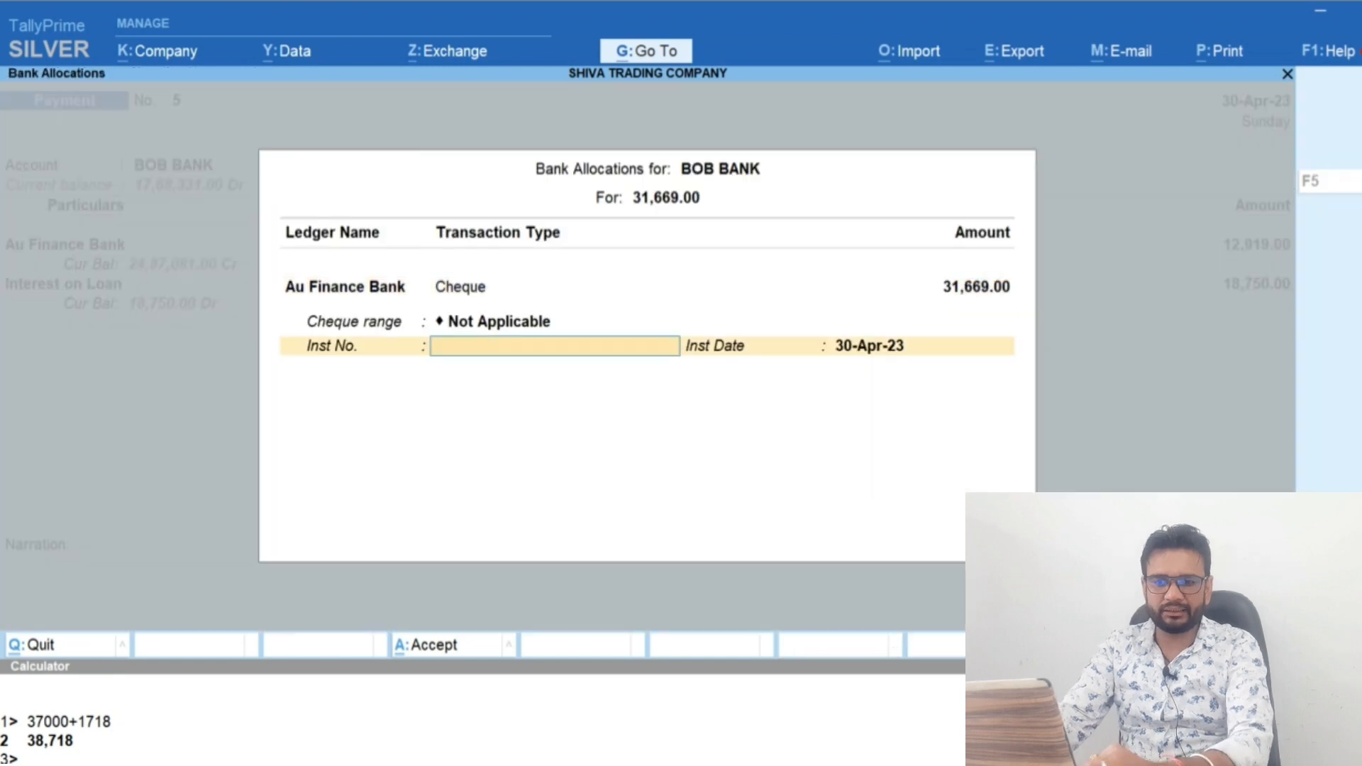
pyautogui.press('Return')
pyautogui.press('Return')
pyautogui.press('Return')
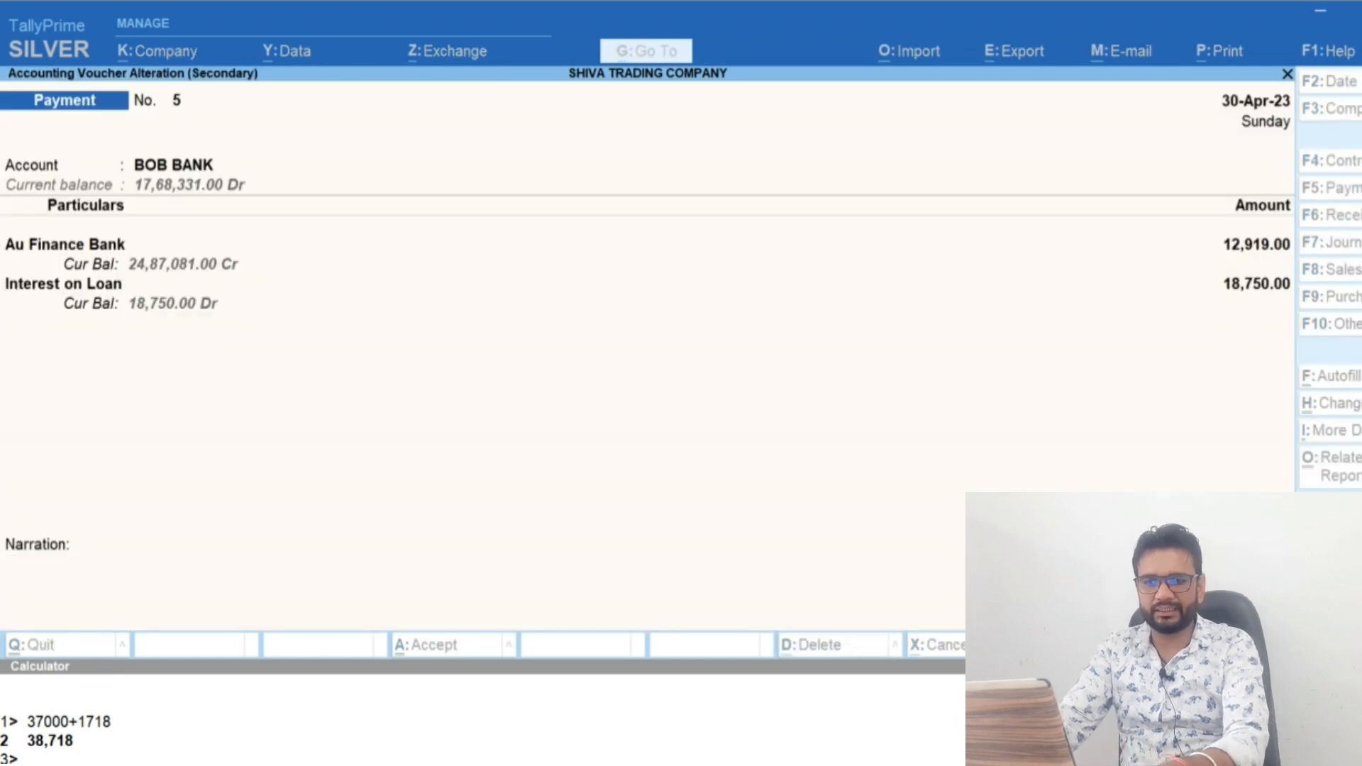
# Reopen the 30-Apr-23 payment voucher, check the EMI calculator and set the Au Finance Bank amount to the full 31,669 instalment
pyautogui.hotkey('alt', 'Tab')
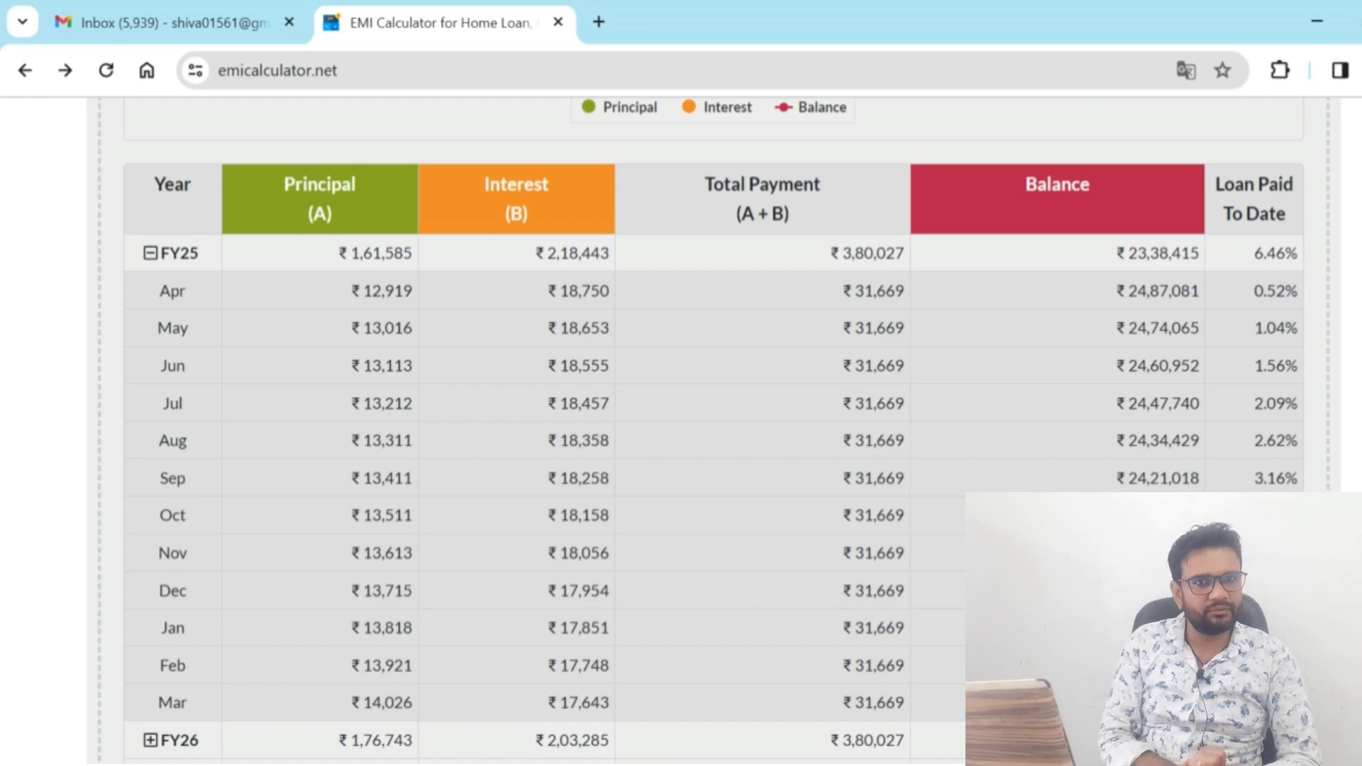
pyautogui.hotkey('alt', 'Tab')
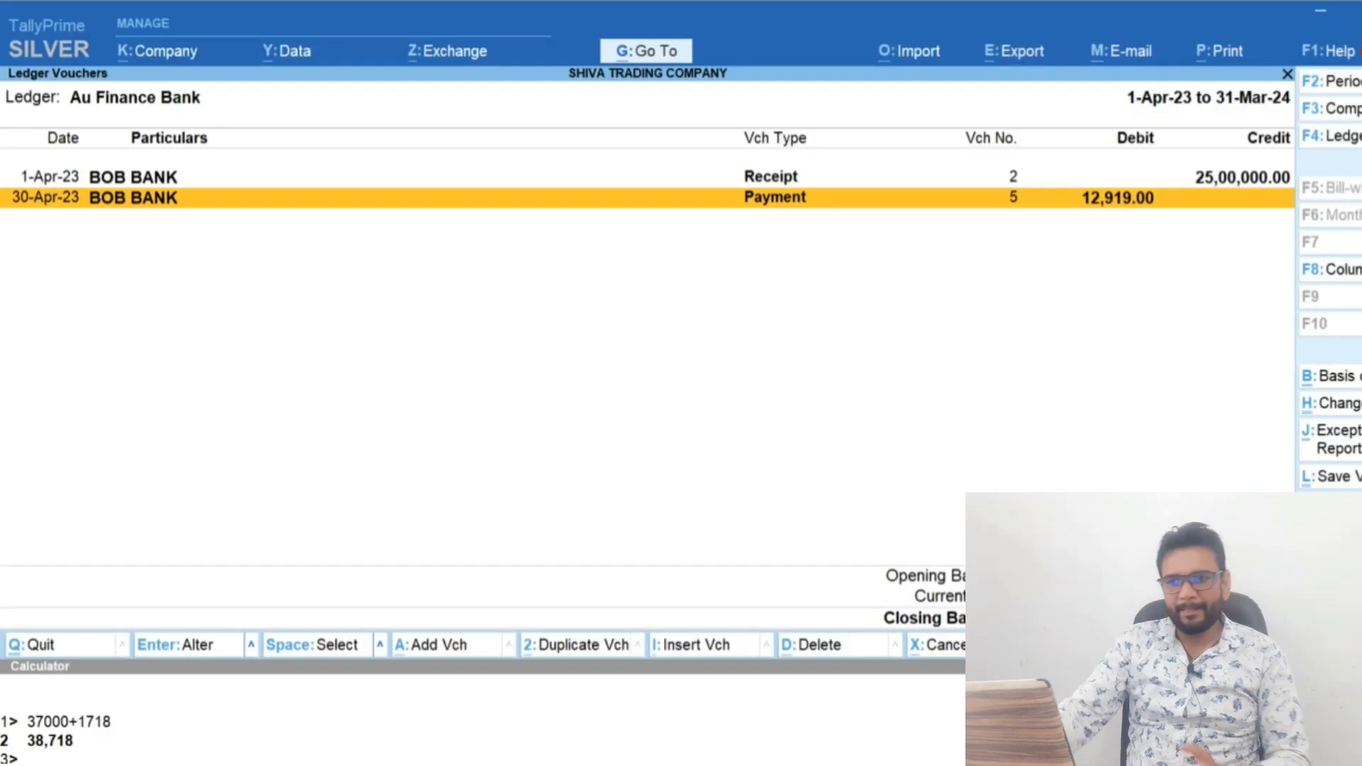
pyautogui.press('Return')
pyautogui.press('Return')
pyautogui.press('Return')
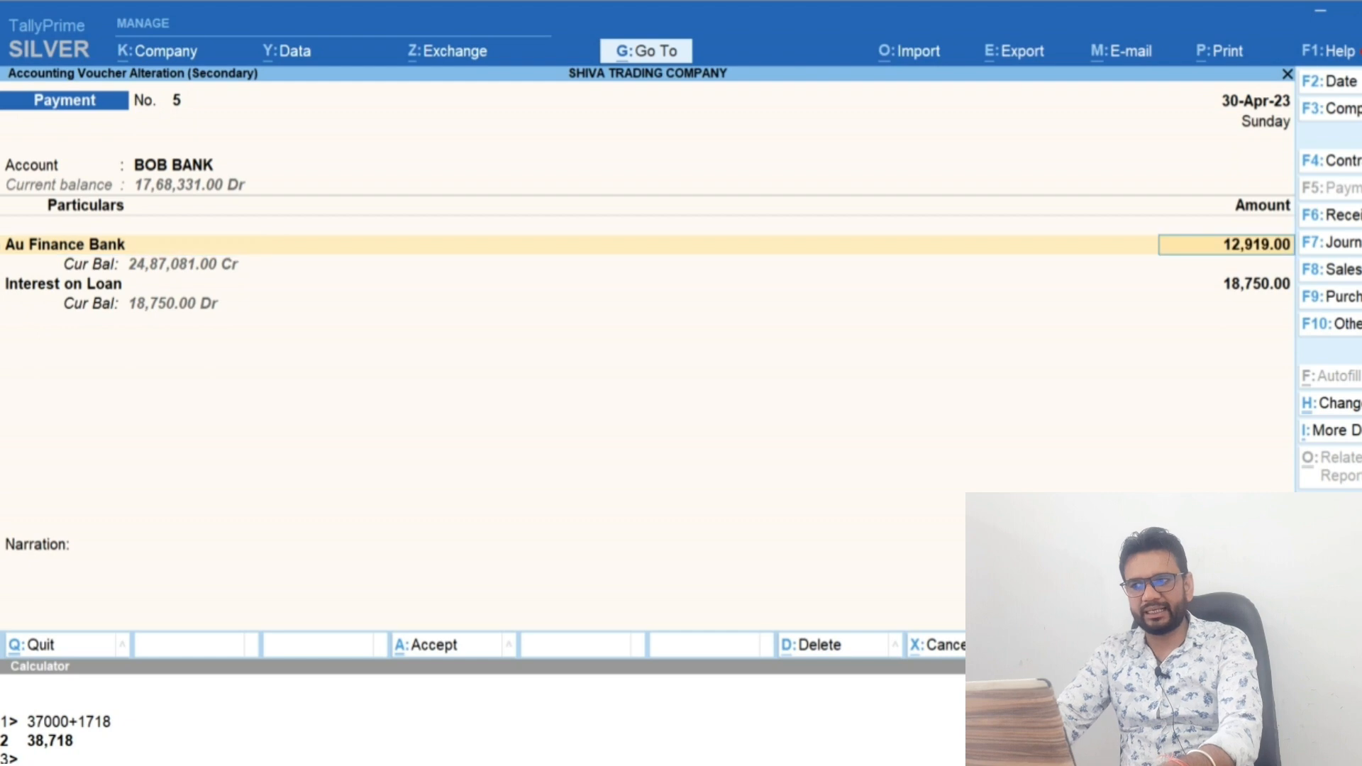
pyautogui.hotkey('alt', 'Tab')
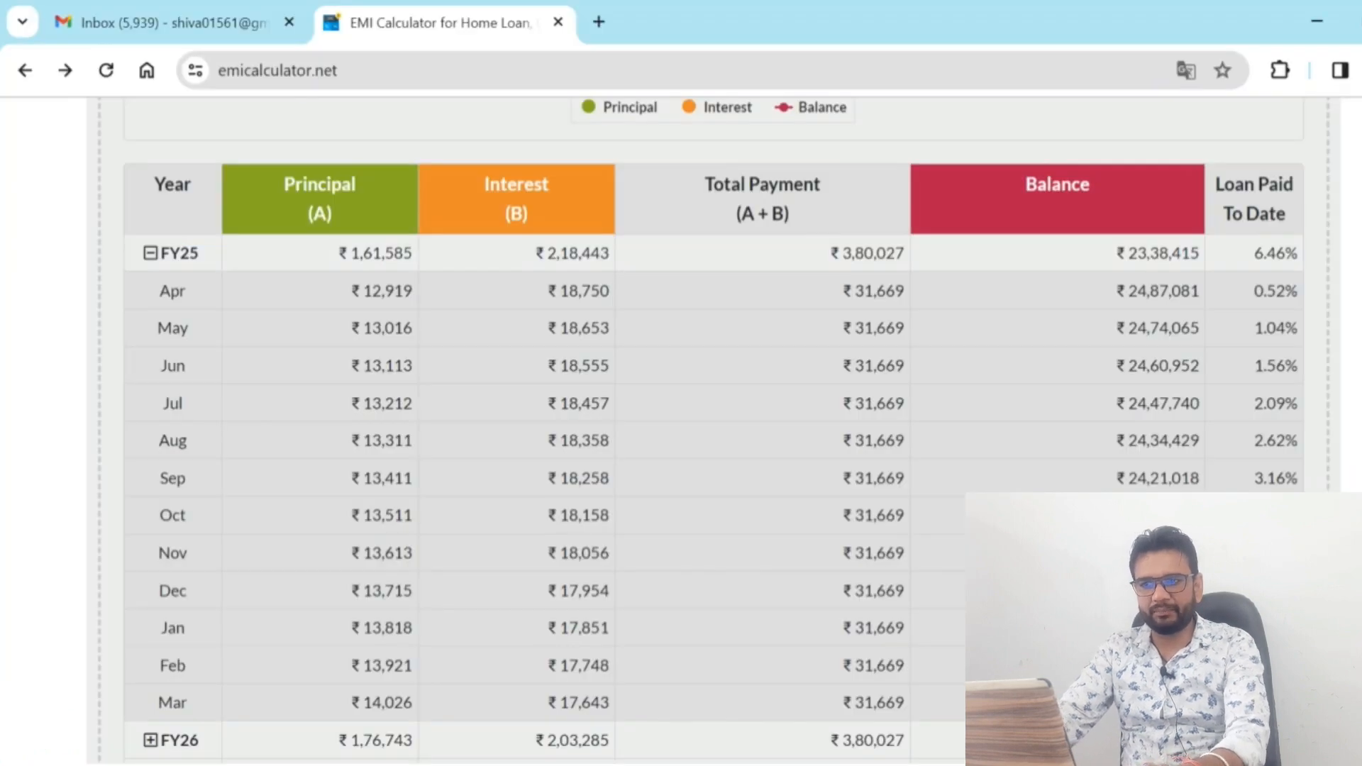
pyautogui.hotkey('alt', 'Tab')
pyautogui.write('31669')
pyautogui.press('Return')
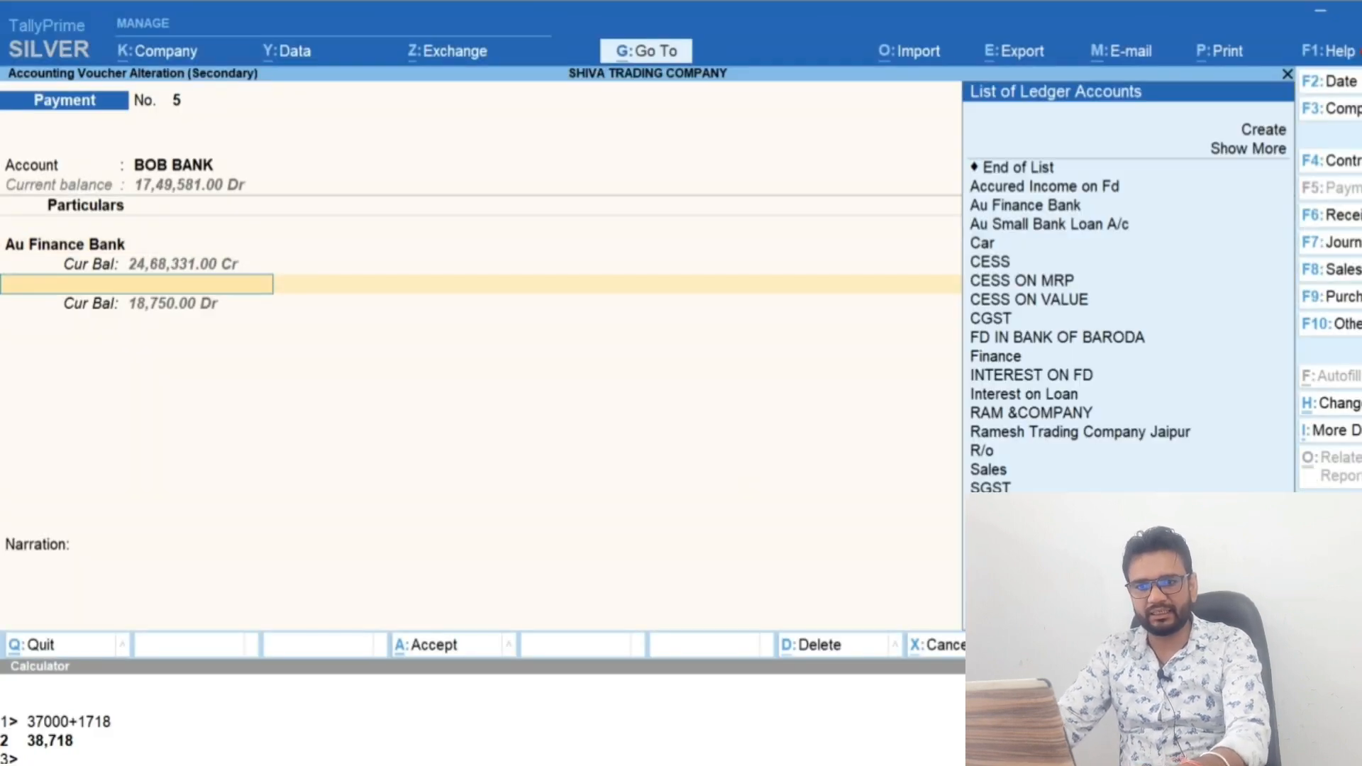
# Remove the Interest on Loan line from the 30-Apr-23 payment voucher and save it
pyautogui.press('Up')
pyautogui.press('Down')
pyautogui.press('Return')
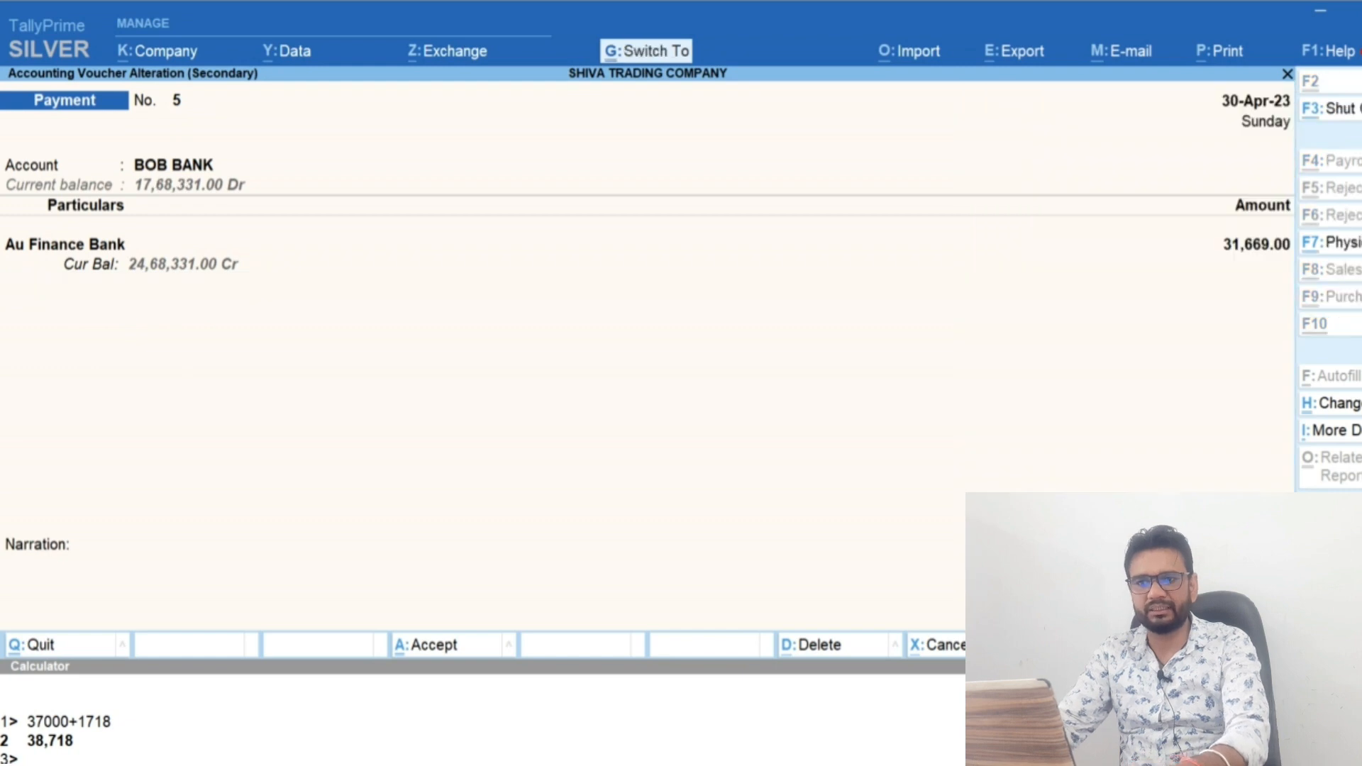
pyautogui.hotkey('ctrl', 'a')
# Duplicate the 30-Apr-23 payment voucher, date the copy 31-May-23 and save it
pyautogui.press('Up')
pyautogui.press('Down')
pyautogui.hotkey('alt', '2')
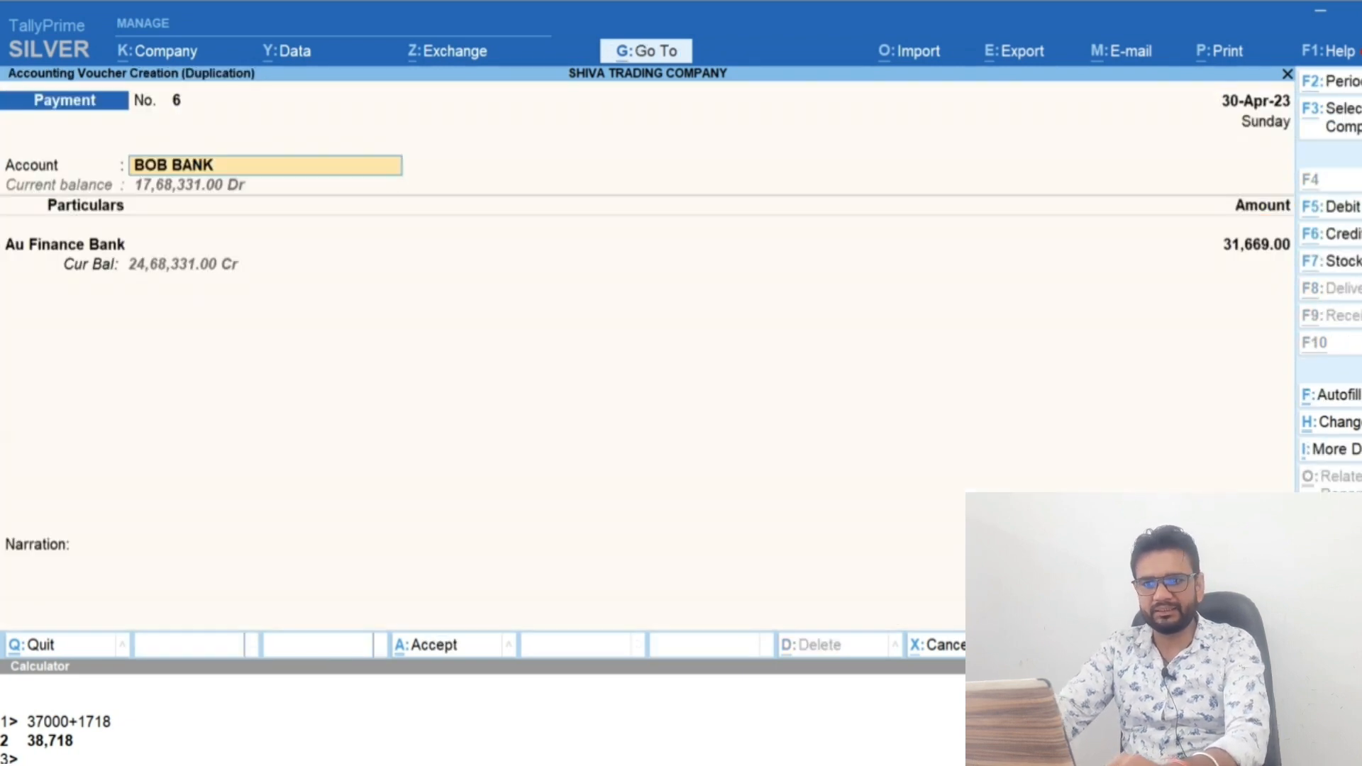
pyautogui.hotkey('ctrl', 'a')
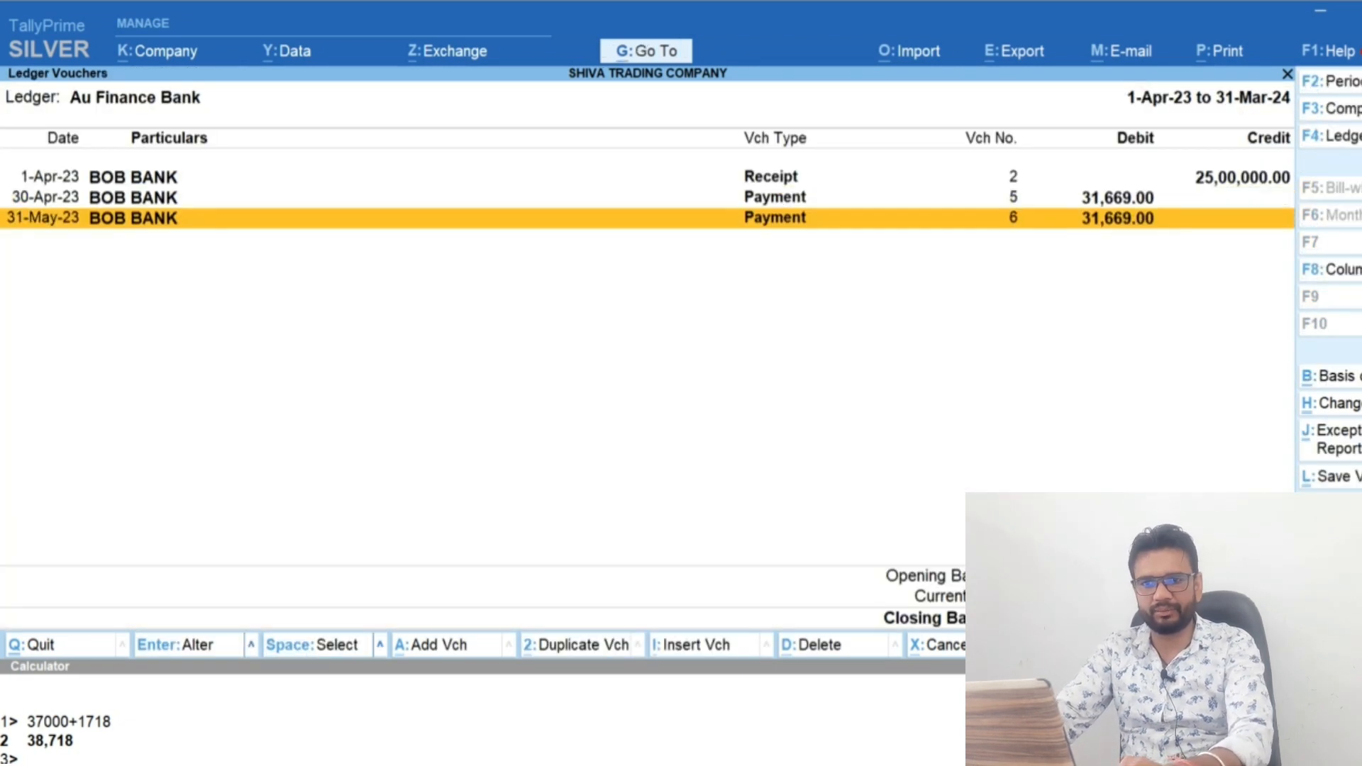
# Duplicate the 31-May-23 payment voucher, date the copy 30-Jun-23 and save it
pyautogui.hotkey('alt', '2')
pyautogui.press('F2')
pyautogui.write('30')
pyautogui.press('Return')
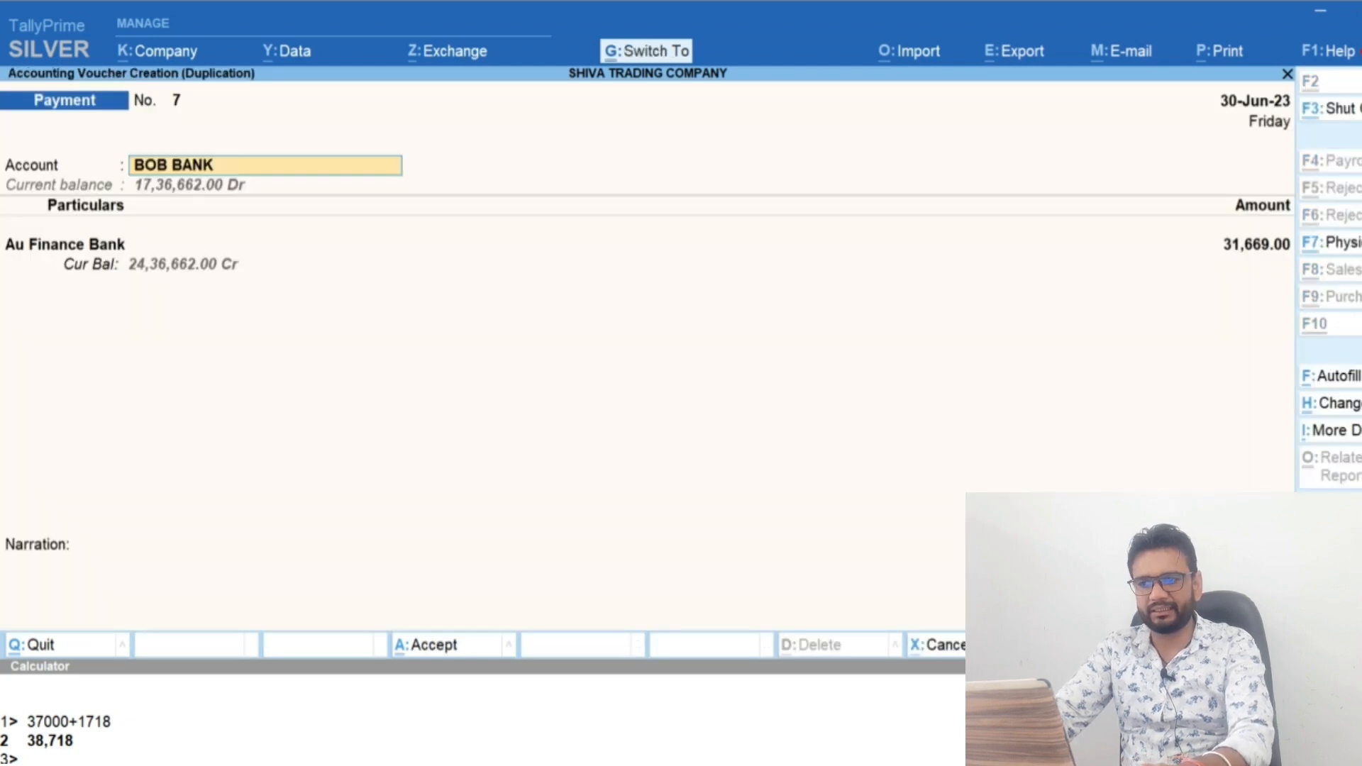
pyautogui.hotkey('ctrl', 'a')
# Duplicate the 30-Jun-23 payment voucher, date the copy 31-Jul-23 and save it
pyautogui.hotkey('alt', '2')
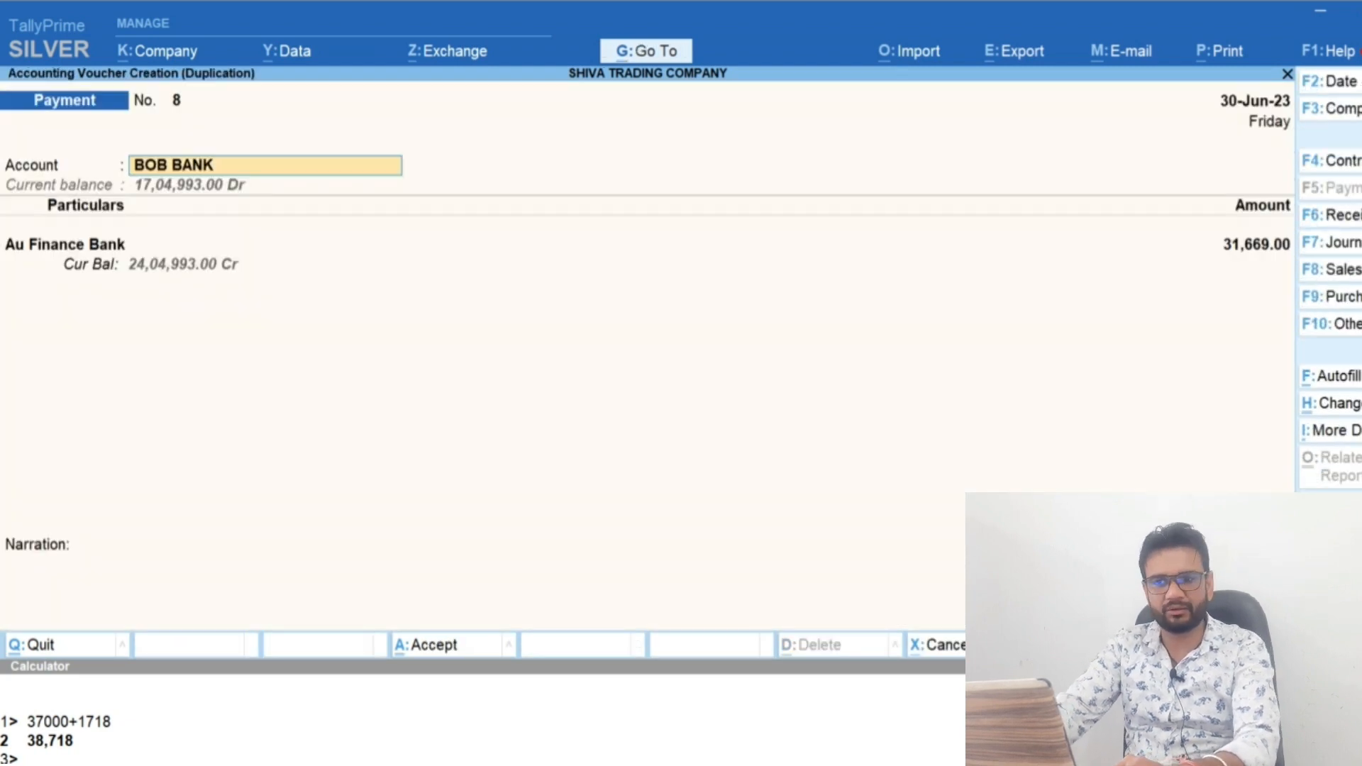
pyautogui.press('F2')
pyautogui.write('31-7')
pyautogui.press('Return')
pyautogui.hotkey('ctrl', 'a')
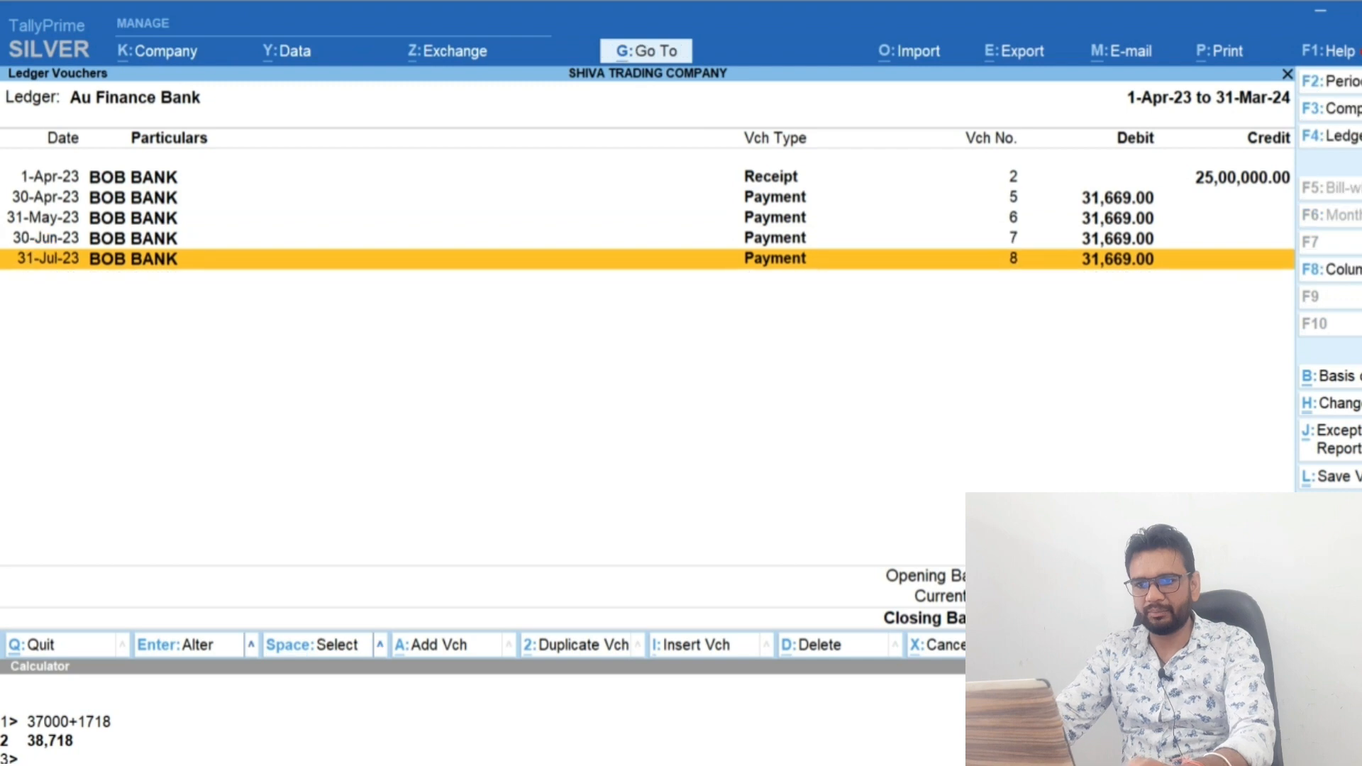
# Duplicate the 31-Jul-23 payment voucher, date the copy 31-Aug-23 and save it
pyautogui.hotkey('alt', '2')
pyautogui.press('F2')
pyautogui.write('31-8')
pyautogui.press('Return')
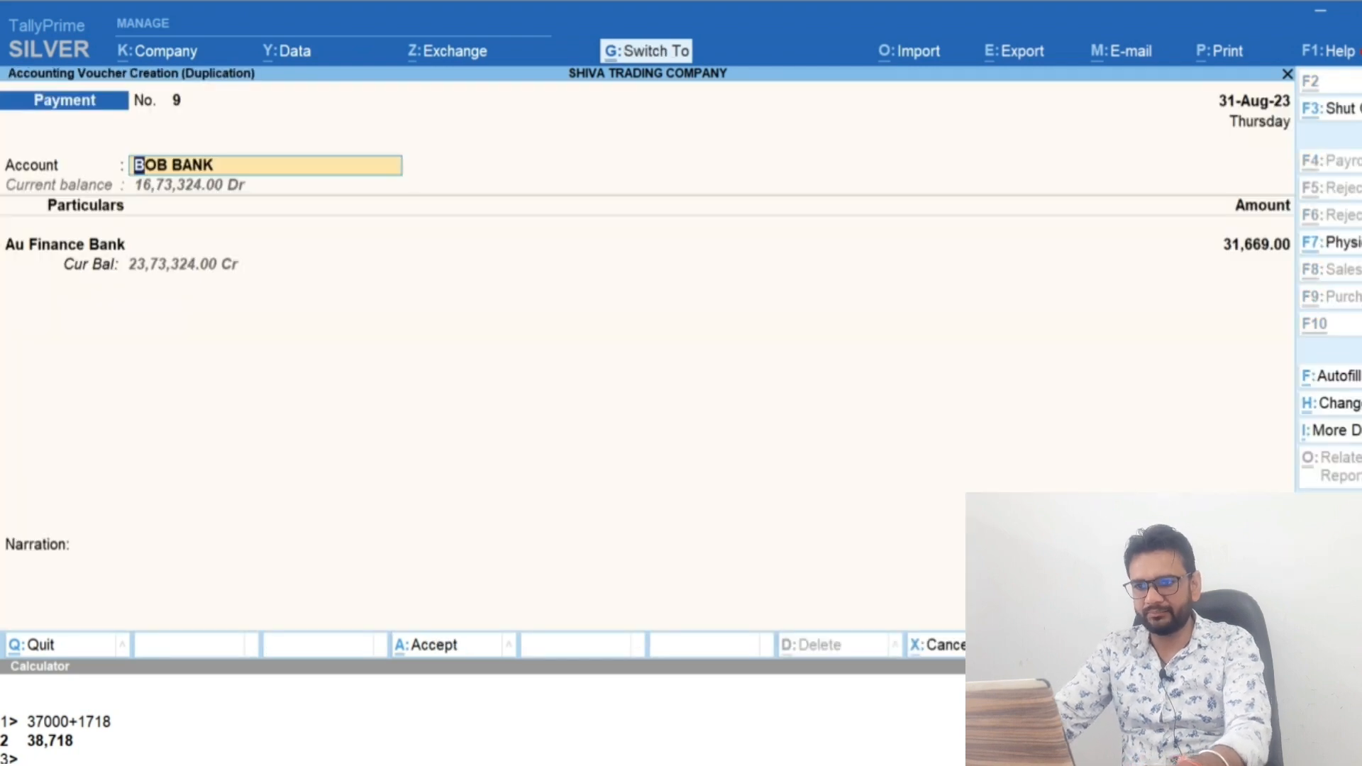
pyautogui.hotkey('ctrl', 'a')
# Duplicate the 31-Aug-23 payment voucher, date the copy 30-Sep-23 and save it
pyautogui.hotkey('alt', '2')
pyautogui.press('F2')
pyautogui.write('30-9')
pyautogui.press('Return')
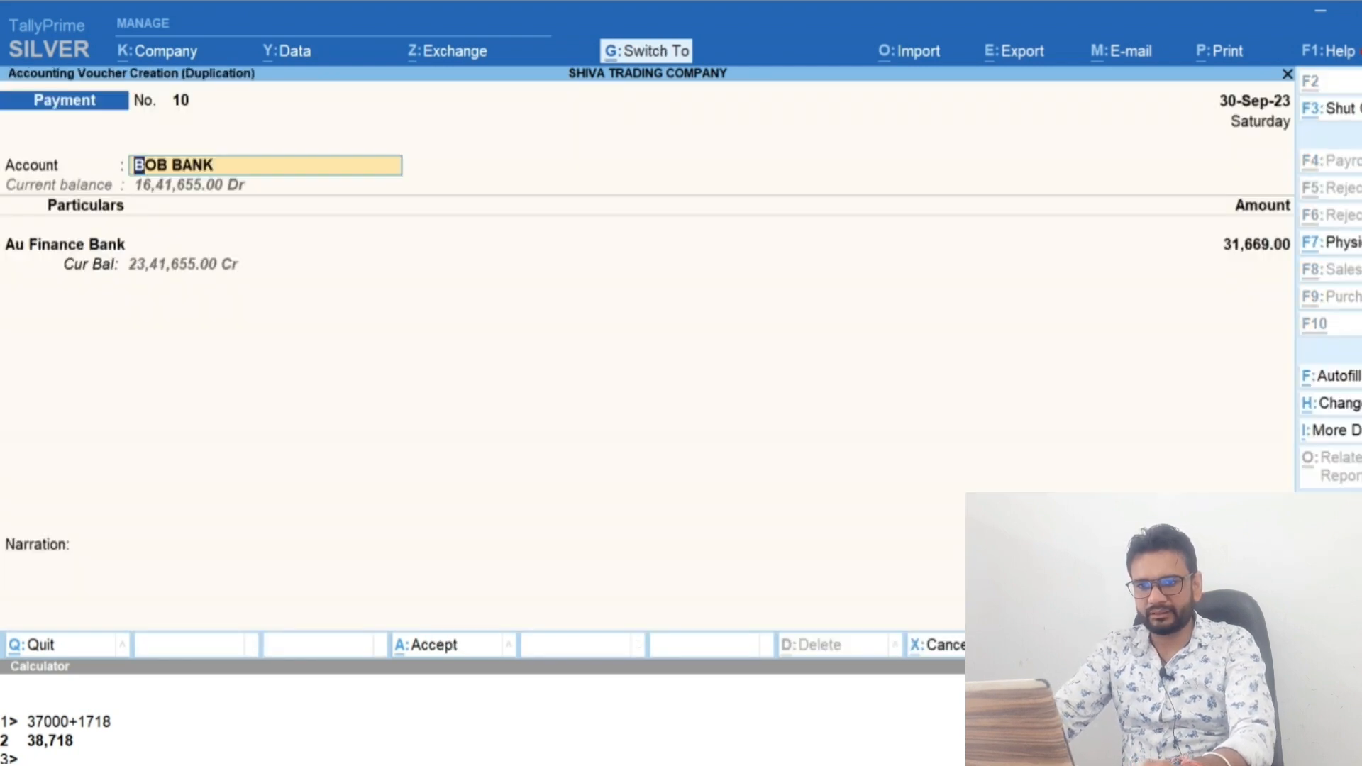
pyautogui.hotkey('ctrl', 'a')
# Duplicate the 30-Sep-23 payment voucher, date the copy 31-Oct-23 and save it
pyautogui.hotkey('alt', '2')
pyautogui.press('F2')
pyautogui.write('3')
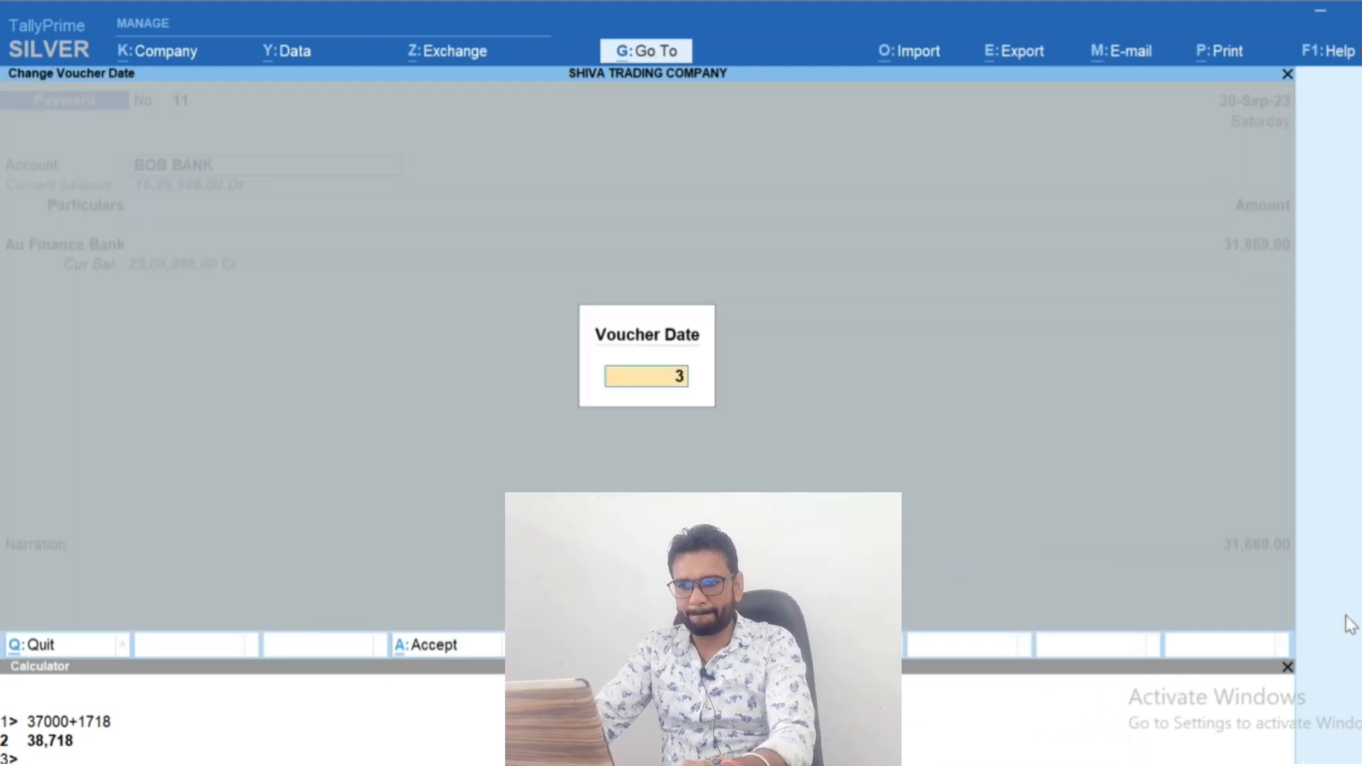
pyautogui.write('1-10')
pyautogui.press('Return')
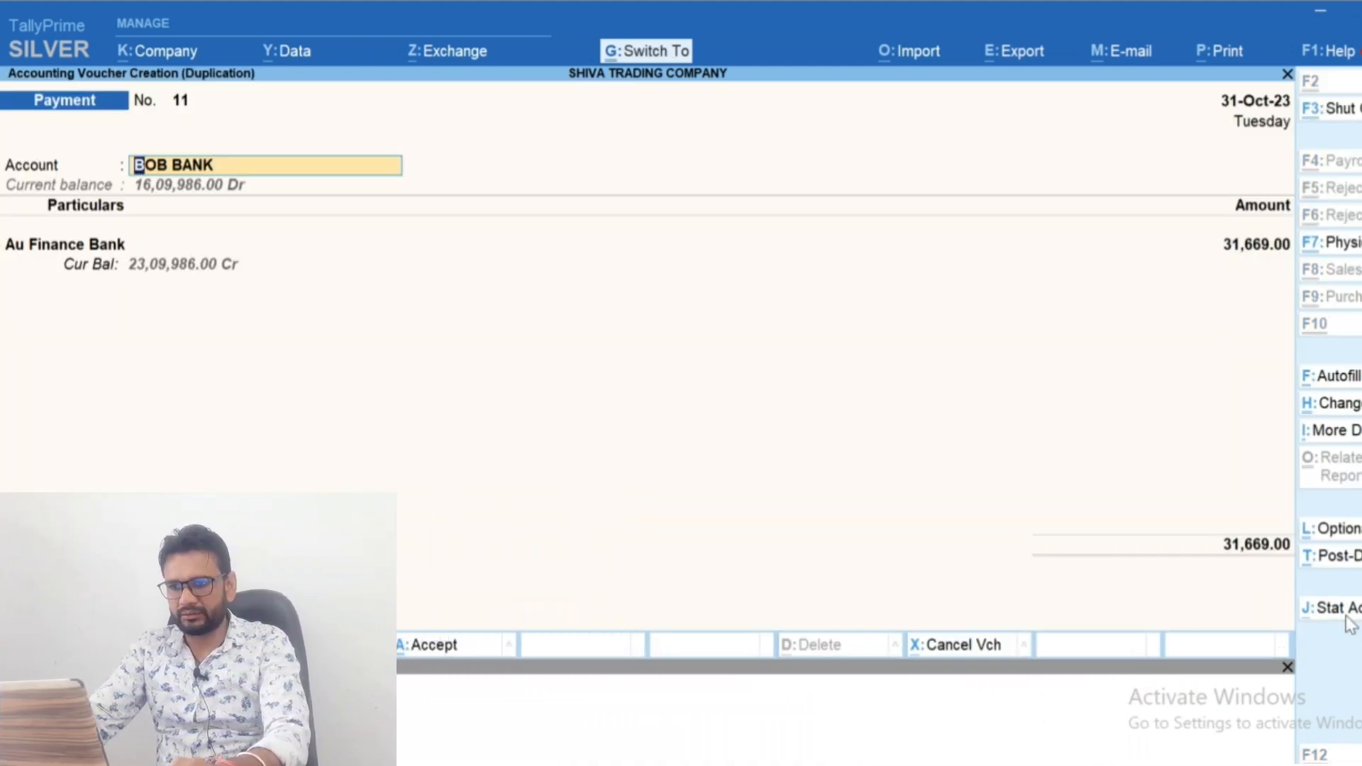
pyautogui.hotkey('ctrl', 'a')
# Duplicate the 31-Oct-23 payment voucher, date the copy 30-Nov-23 and save it
pyautogui.hotkey('alt', '2')
pyautogui.press('F2')
pyautogui.write('30-11')
pyautogui.press('Return')
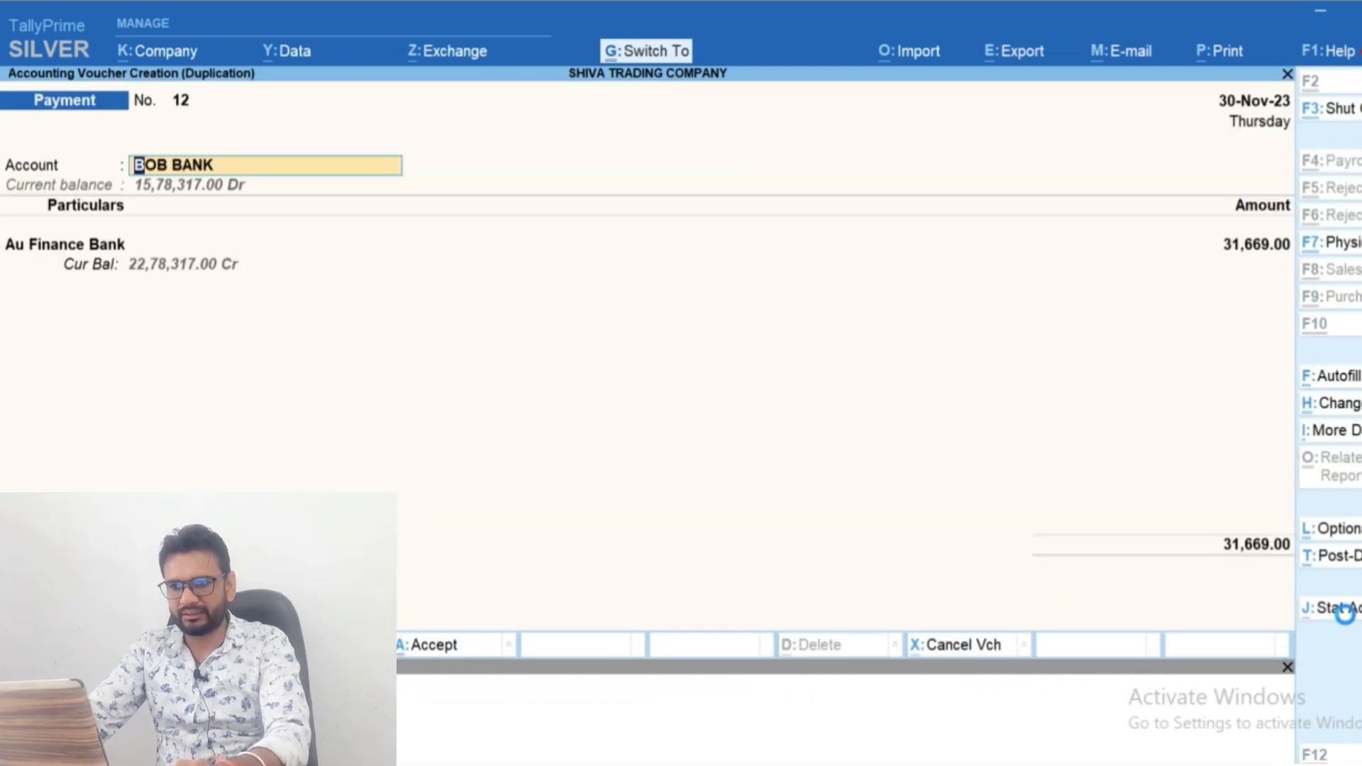
pyautogui.hotkey('ctrl', 'a')
# Duplicate the 30-Nov-23 payment voucher, date the copy 31-Dec-23 and save it
pyautogui.press('Down')
pyautogui.hotkey('alt', '2')
pyautogui.press('F2')
pyautogui.write('31-12')
pyautogui.press('Return')
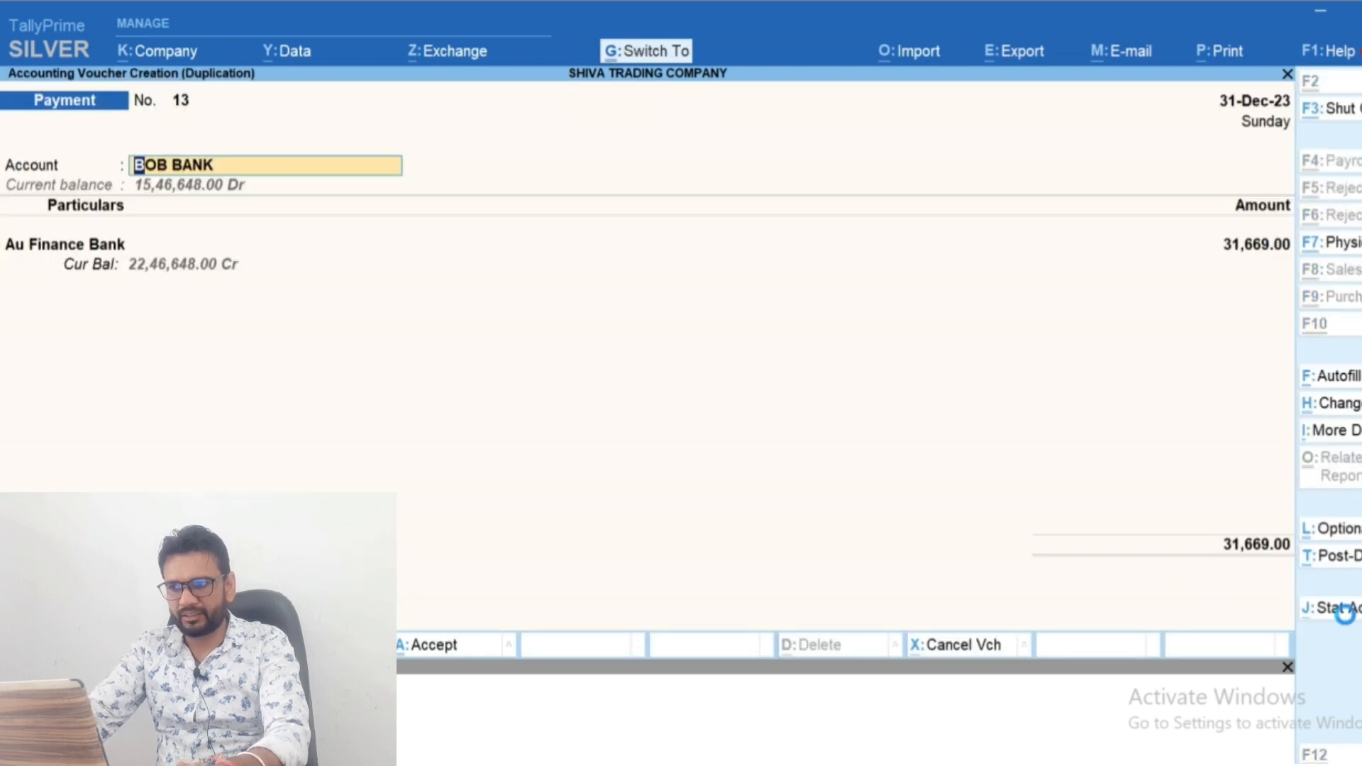
pyautogui.hotkey('ctrl', 'a')
# Duplicate the 31-Dec-23 payment voucher, date the copy 31-Jan-24 and save it
pyautogui.hotkey('alt', '2')
pyautogui.press('F2')
pyautogui.write('31-1')
pyautogui.press('Return')
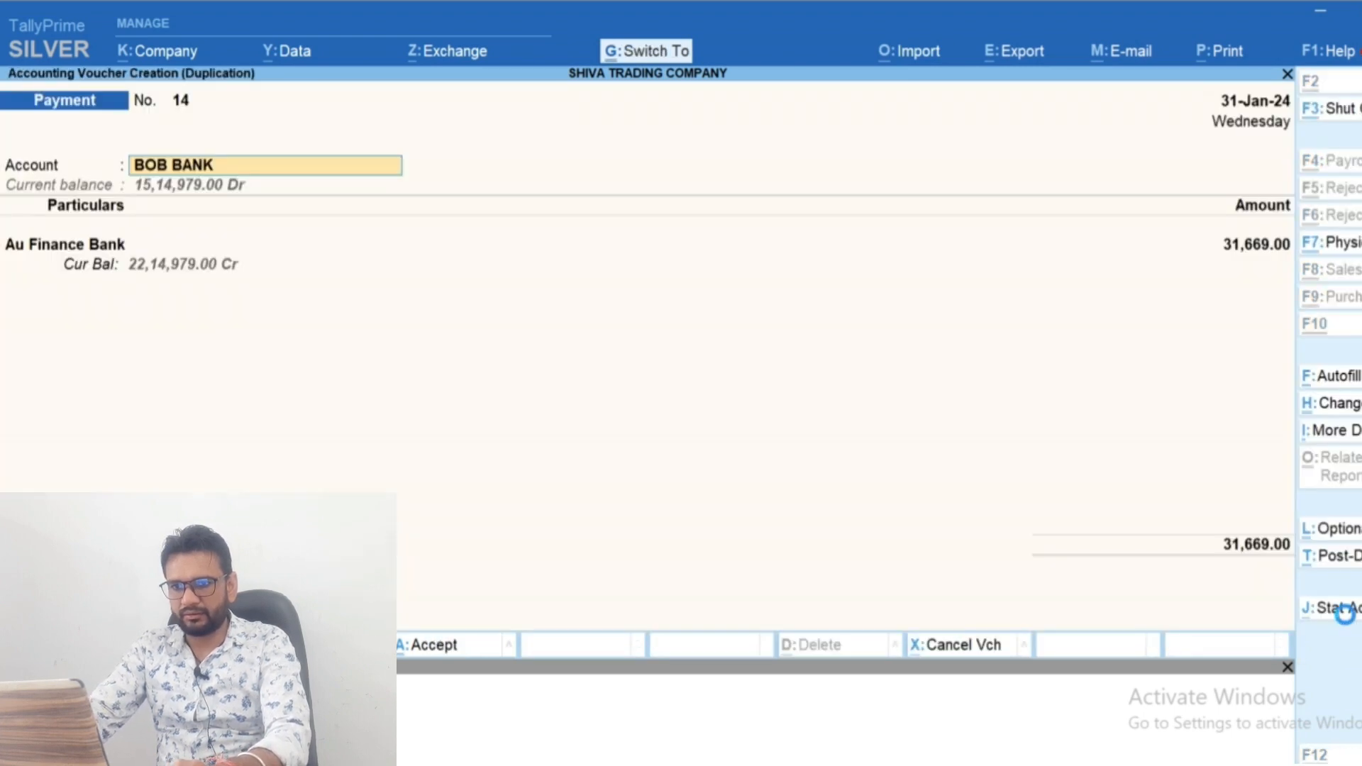
pyautogui.hotkey('ctrl', 'a')
# Duplicate the 31-Jan-24 payment voucher, date the copy 28-Feb-24 and save it
pyautogui.hotkey('alt', '2')
pyautogui.press('F2')
pyautogui.write('28-2')
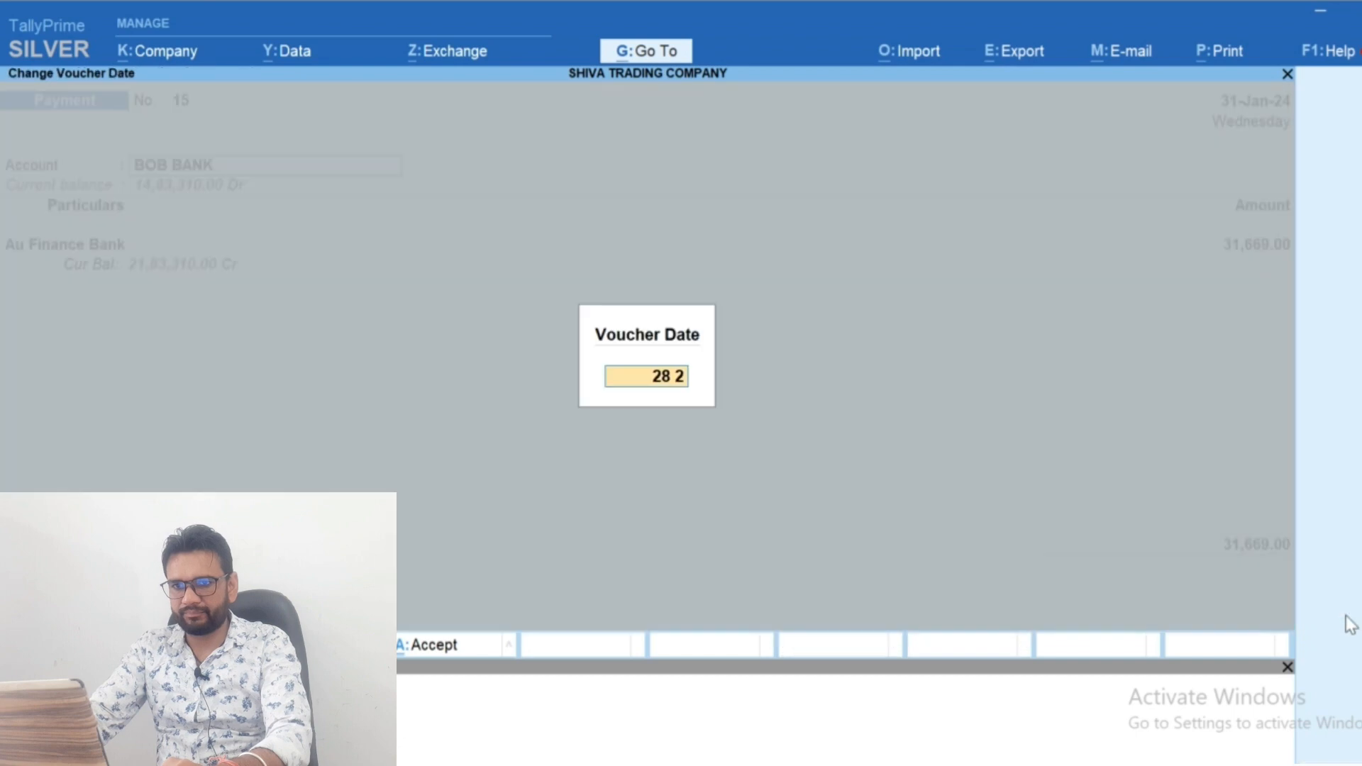
pyautogui.press('Return')
pyautogui.hotkey('ctrl', 'a')
# Duplicate the 28-Feb-24 payment voucher, date the copy 31-Mar-24 and save it
pyautogui.hotkey('alt', '2')
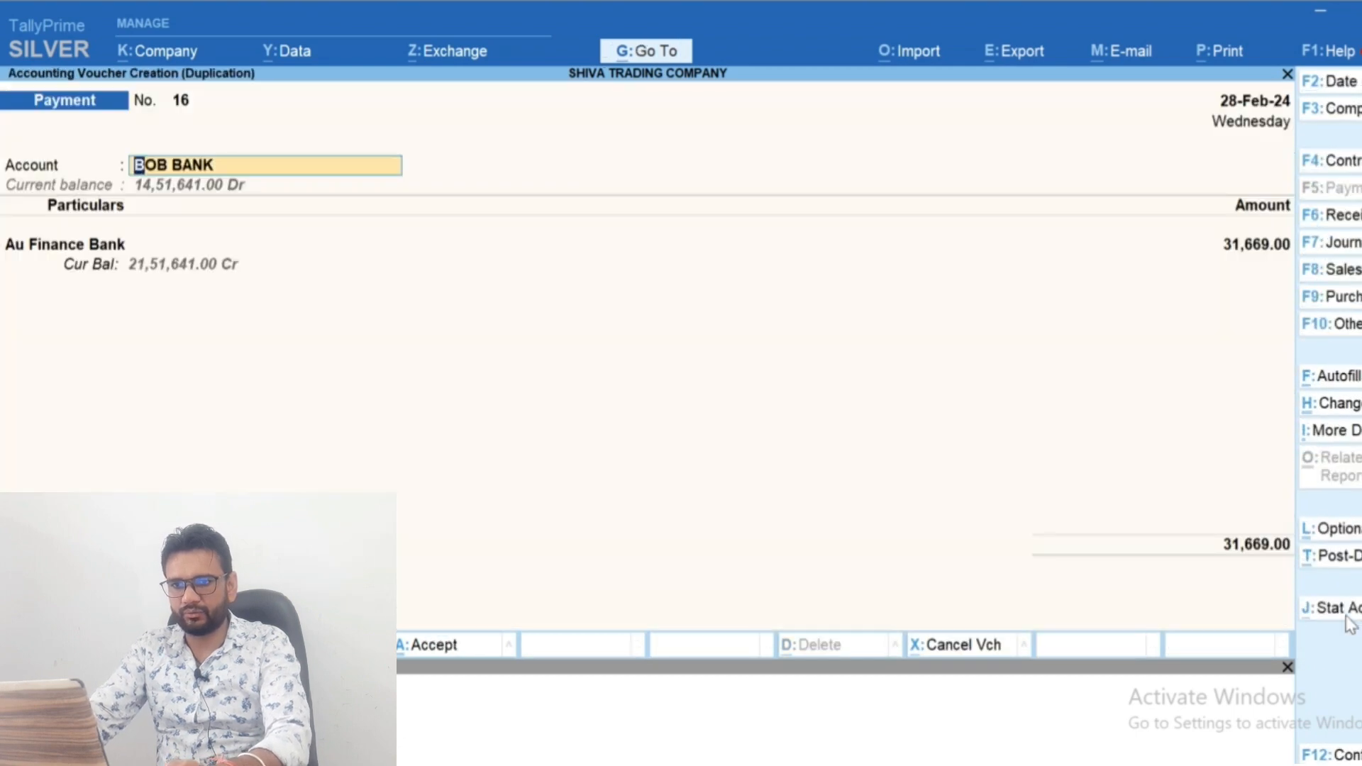
pyautogui.press('F2')
pyautogui.write('31-3')
pyautogui.press('Return')
pyautogui.hotkey('ctrl', 'a')
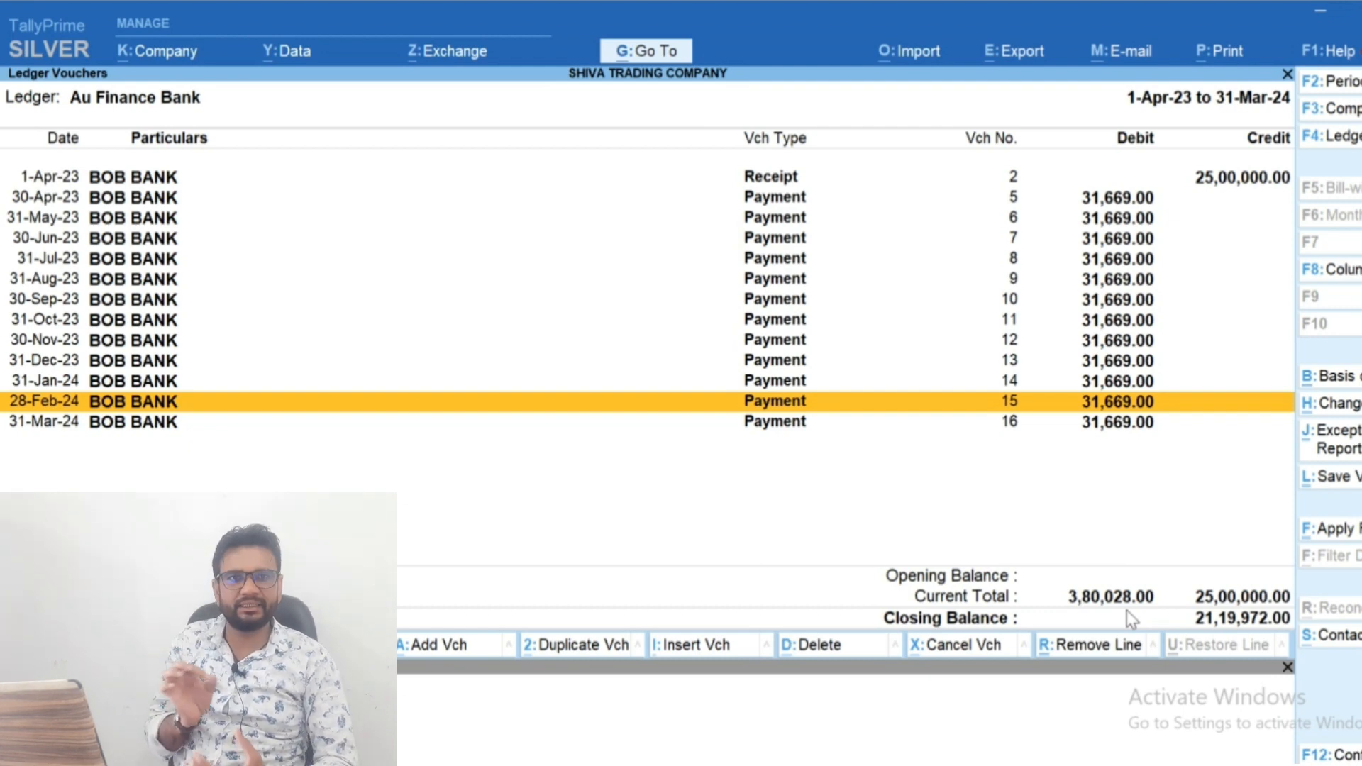
# Compare the EMI calculator's FY25 total payment with the debit total of the Au Finance Bank ledger in TallyPrime
pyautogui.hotkey('alt', 'Tab')
pyautogui.scroll(1, 1128, 608)
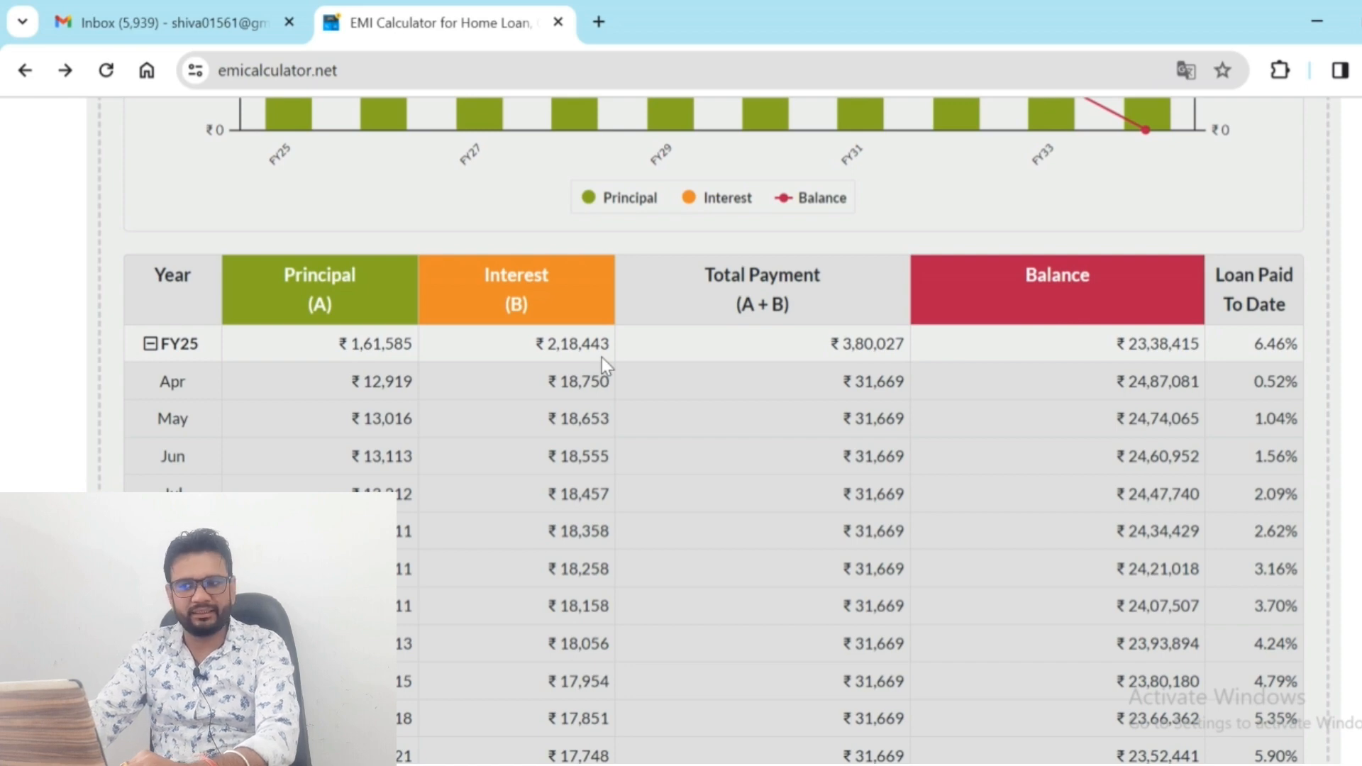
pyautogui.hotkey('alt', 'Tab')
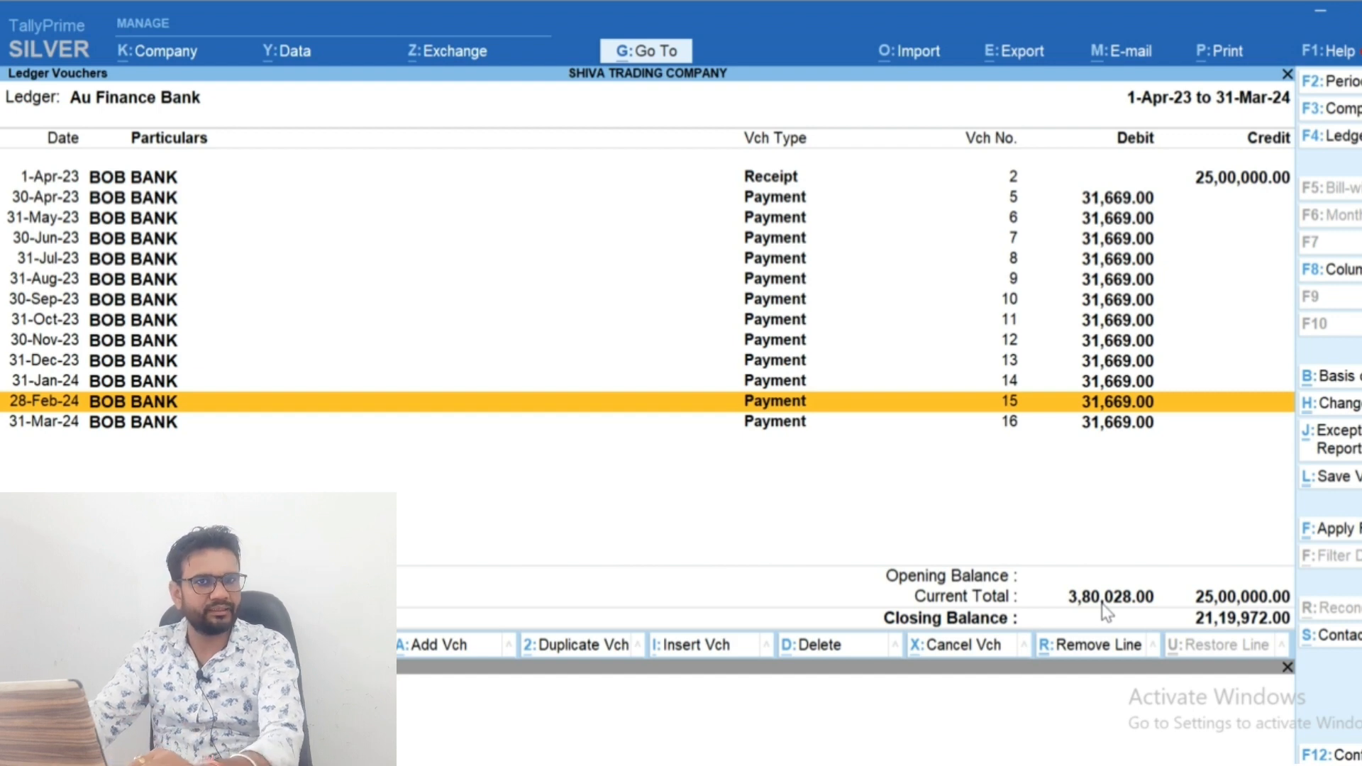
pyautogui.hotkey('alt', 'Tab')
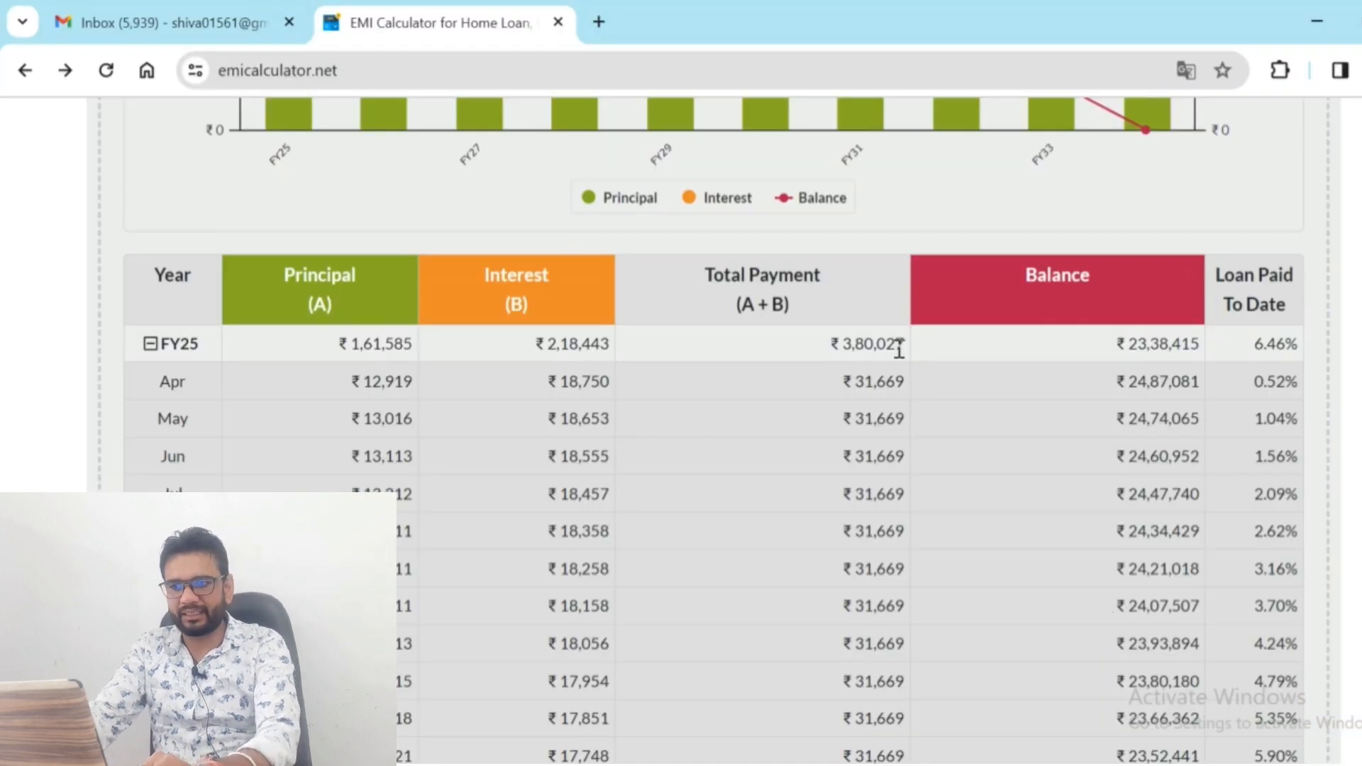
pyautogui.hotkey('alt', 'Tab')
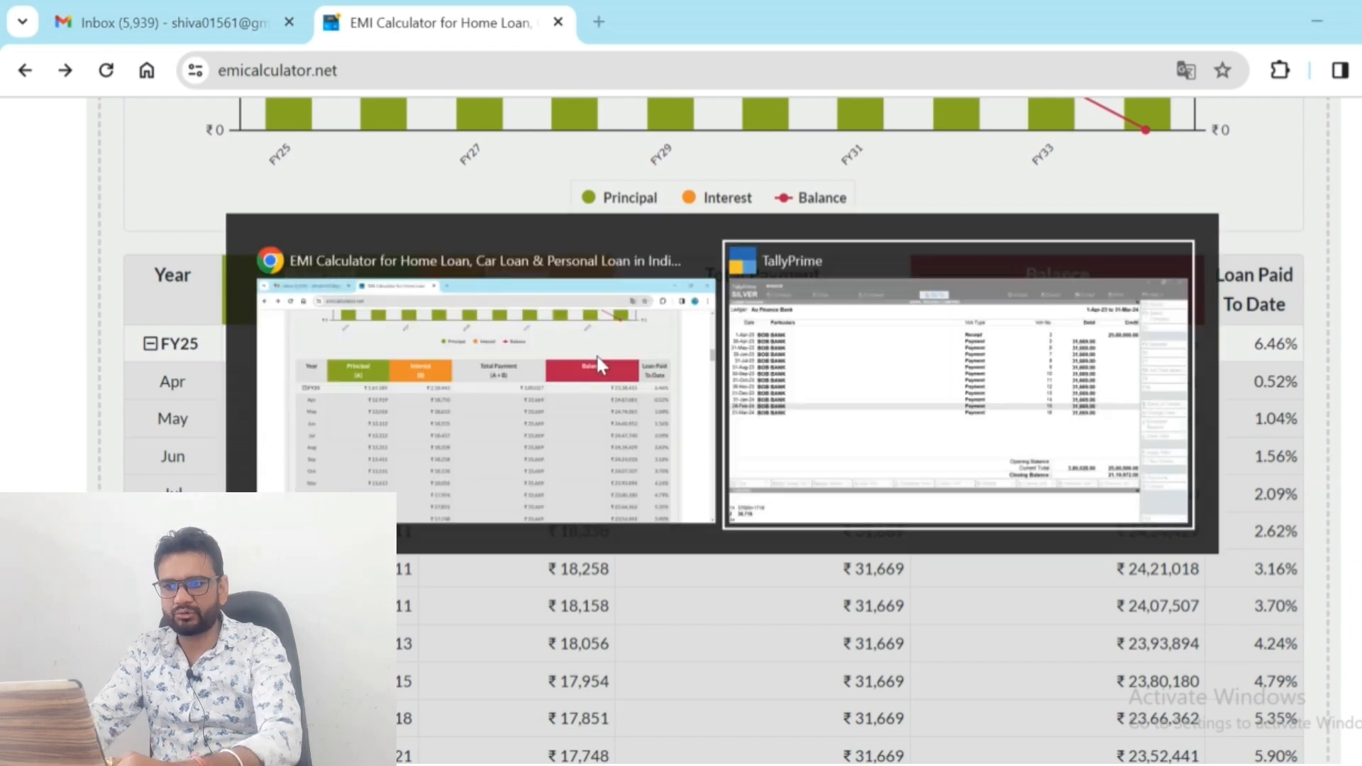
# Duplicate the 31-Mar-24 payment voucher as a Journal voucher and set its debit ledger to Interest on Loan
pyautogui.press('Down')
pyautogui.hotkey('alt', '2')
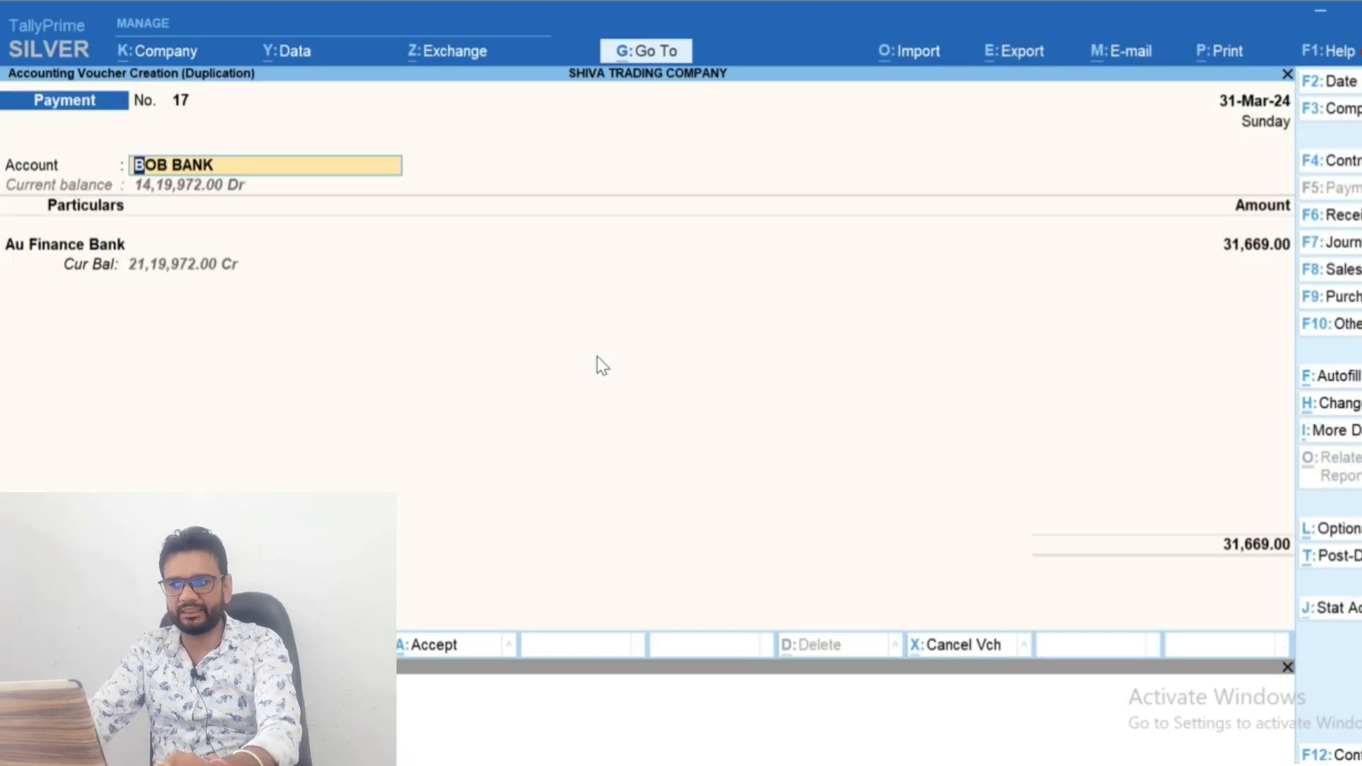
pyautogui.press('F7')
pyautogui.write('Intere')
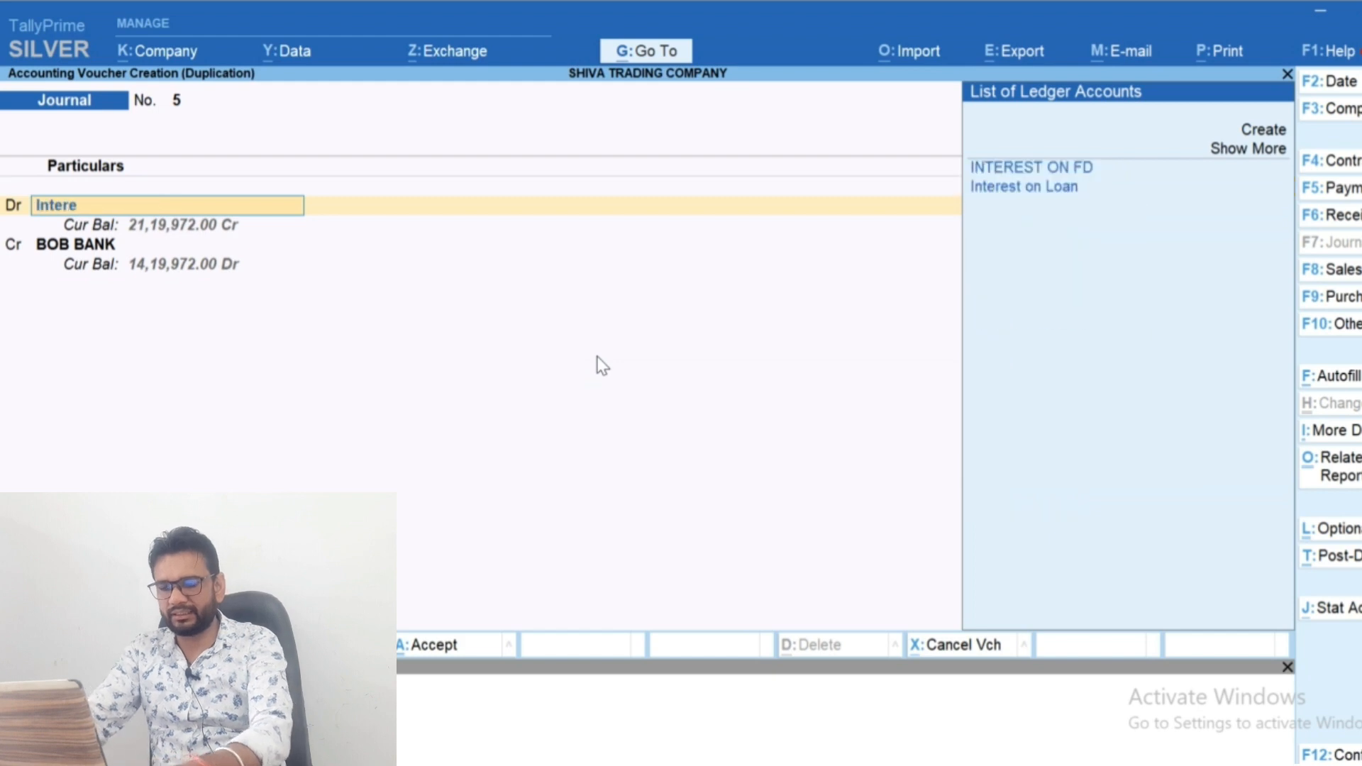
pyautogui.press('Down')
pyautogui.press('Return')
# Look up the FY25 interest in the EMI calculator and enter 2,18,443 as the Interest on Loan debit in TallyPrime
pyautogui.hotkey('alt', 'Tab')
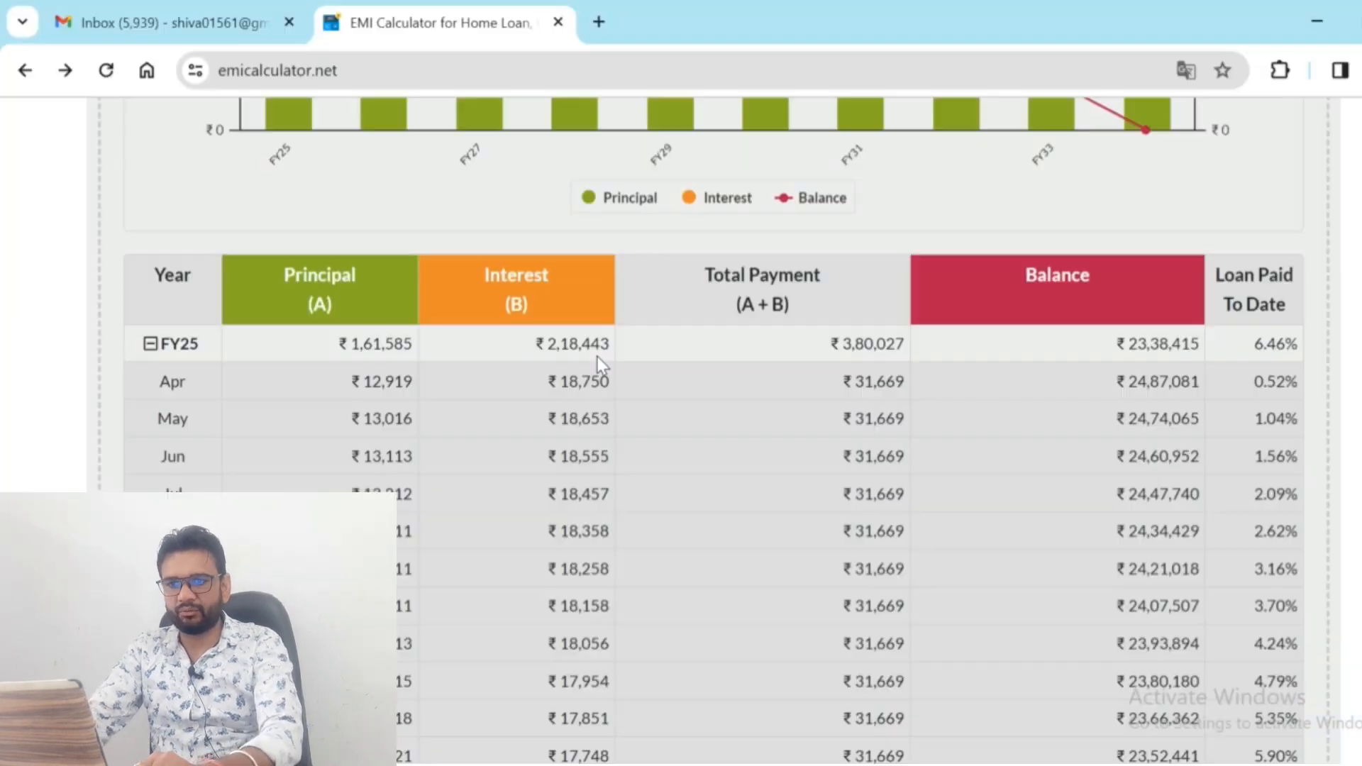
pyautogui.hotkey('alt', 'Tab')
pyautogui.write('2')
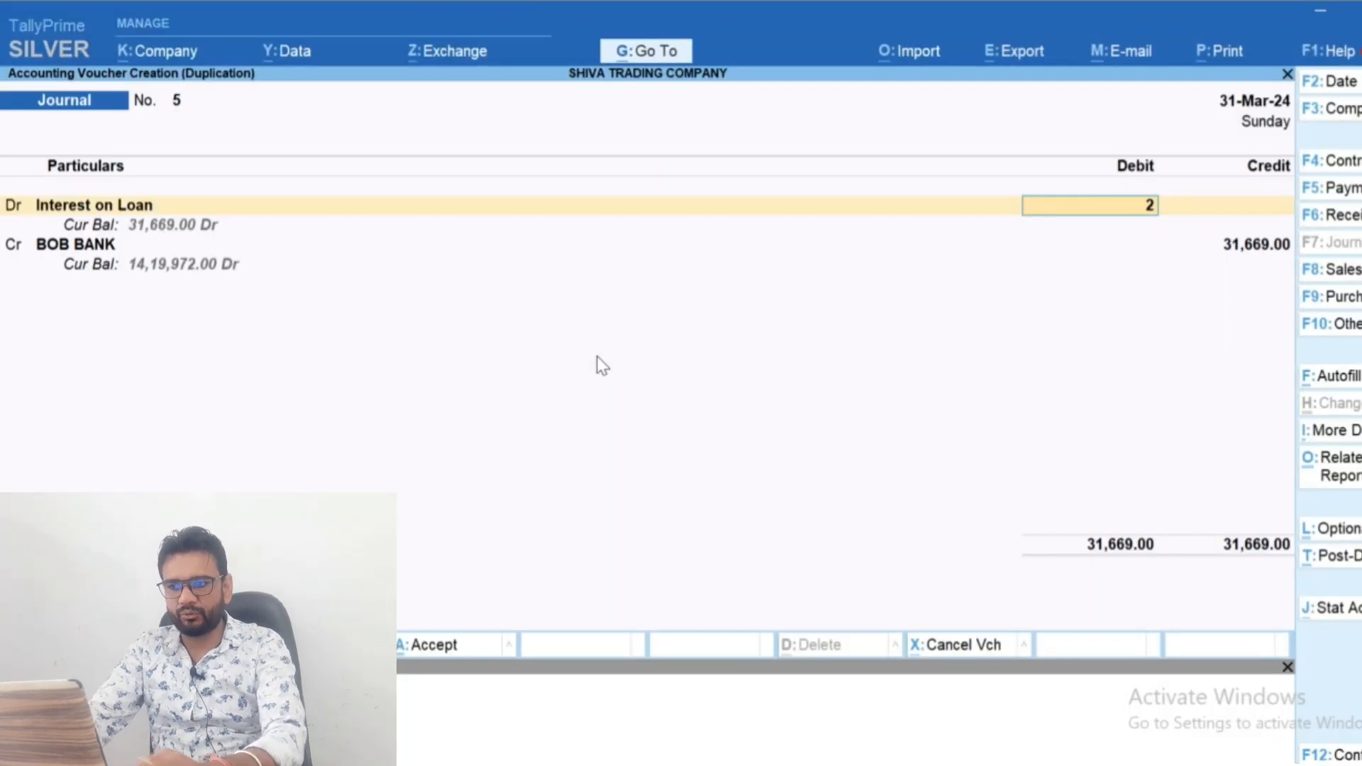
pyautogui.write(',18,443')
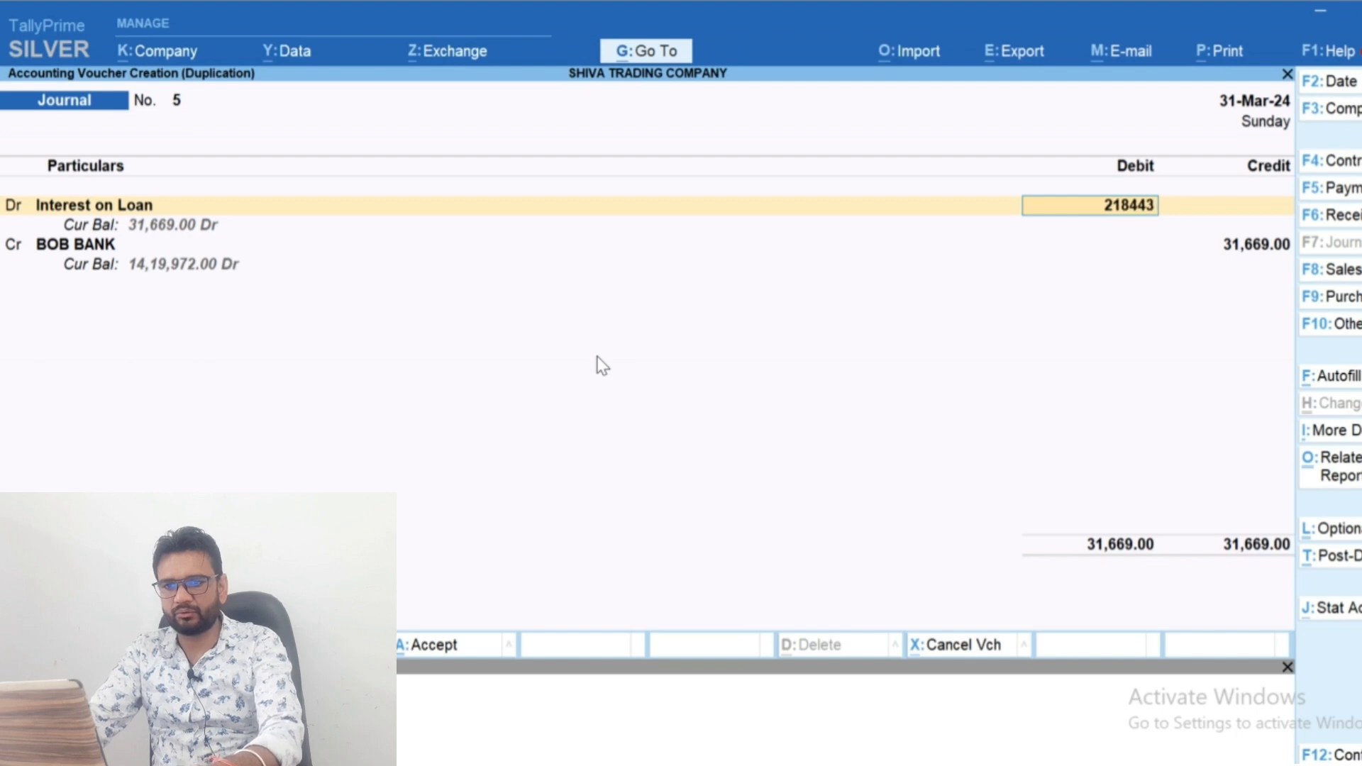
pyautogui.press('Return')
pyautogui.press('Return')
# Replace BOB BANK with Au Finance Bank as the journal's credit ledger for 2,18,443 and save the voucher
pyautogui.write('Loa')
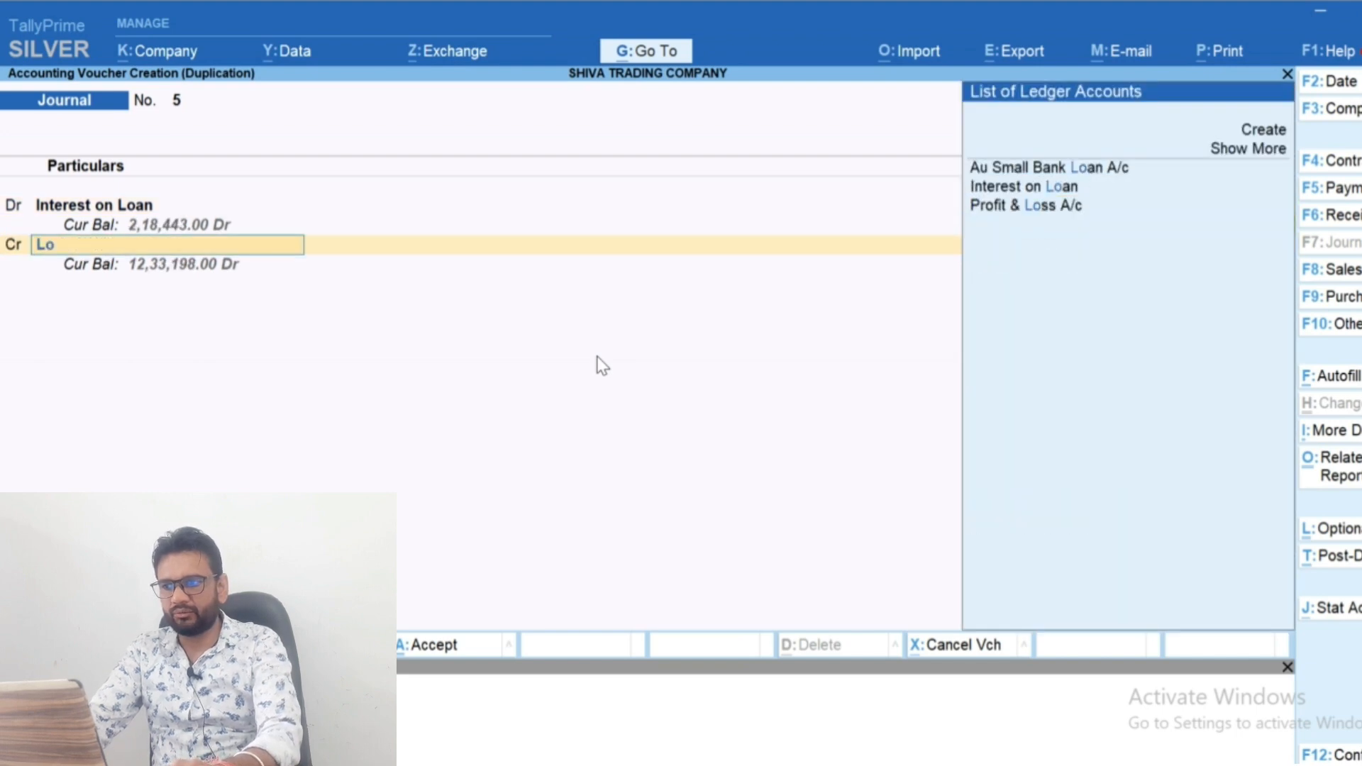
pyautogui.press('BackSpace')
pyautogui.press('BackSpace')
pyautogui.press('BackSpace')
pyautogui.write('Au')
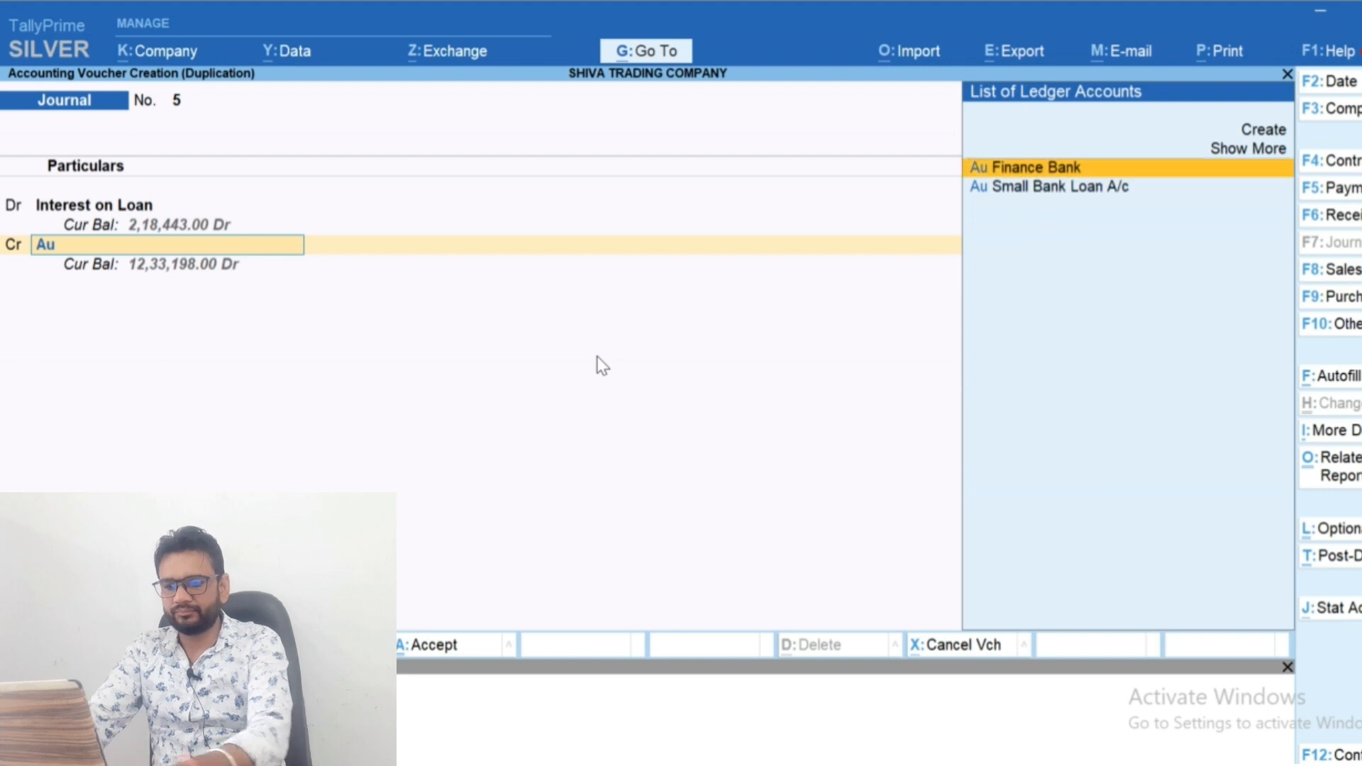
pyautogui.press('Down')
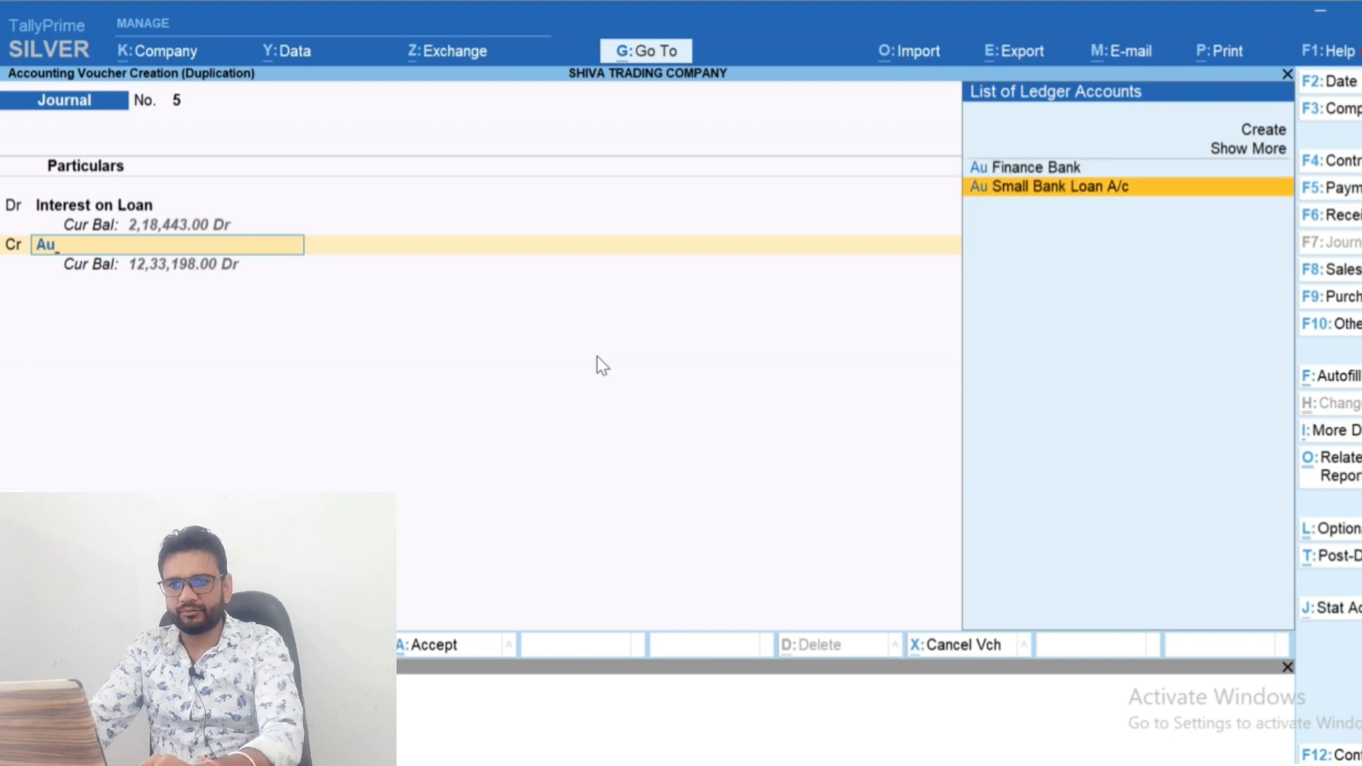
pyautogui.press('Up')
pyautogui.press('Return')
pyautogui.press('Return')
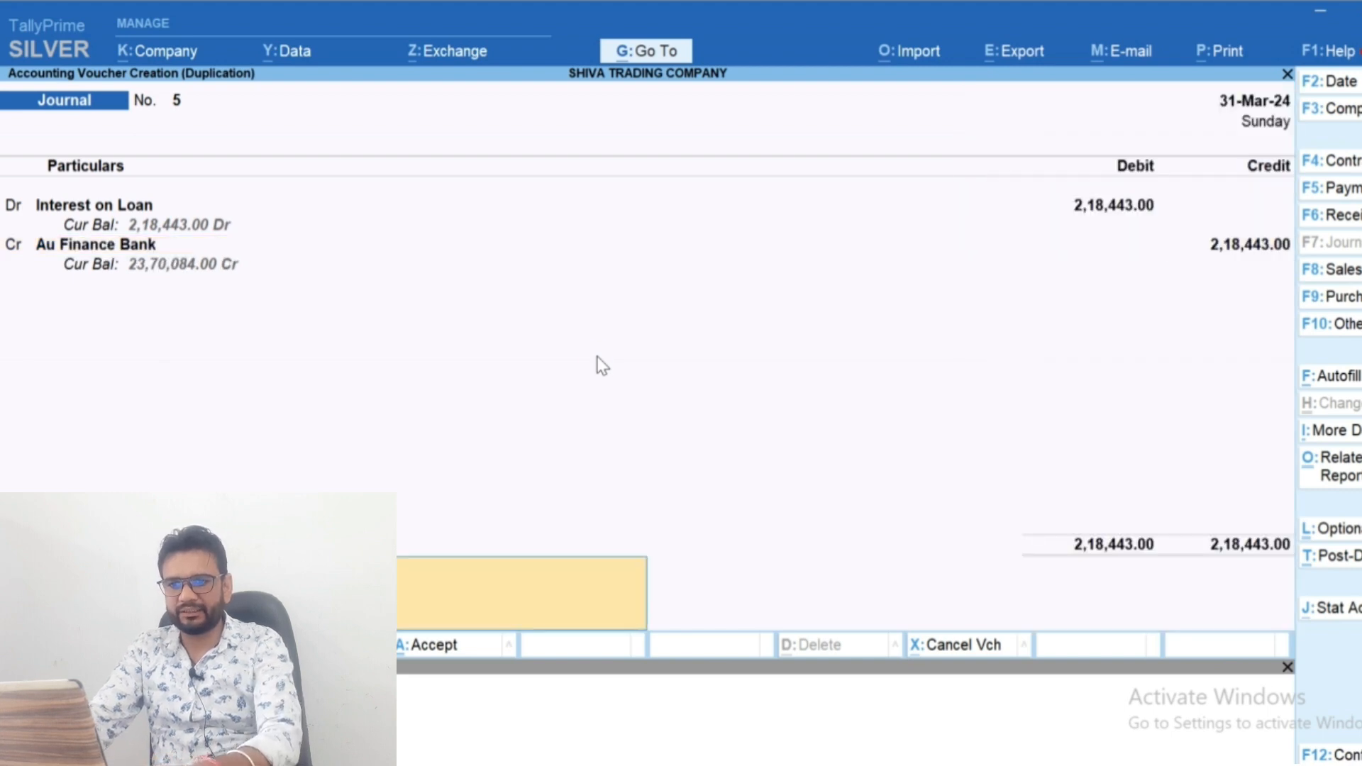
pyautogui.press('Return')
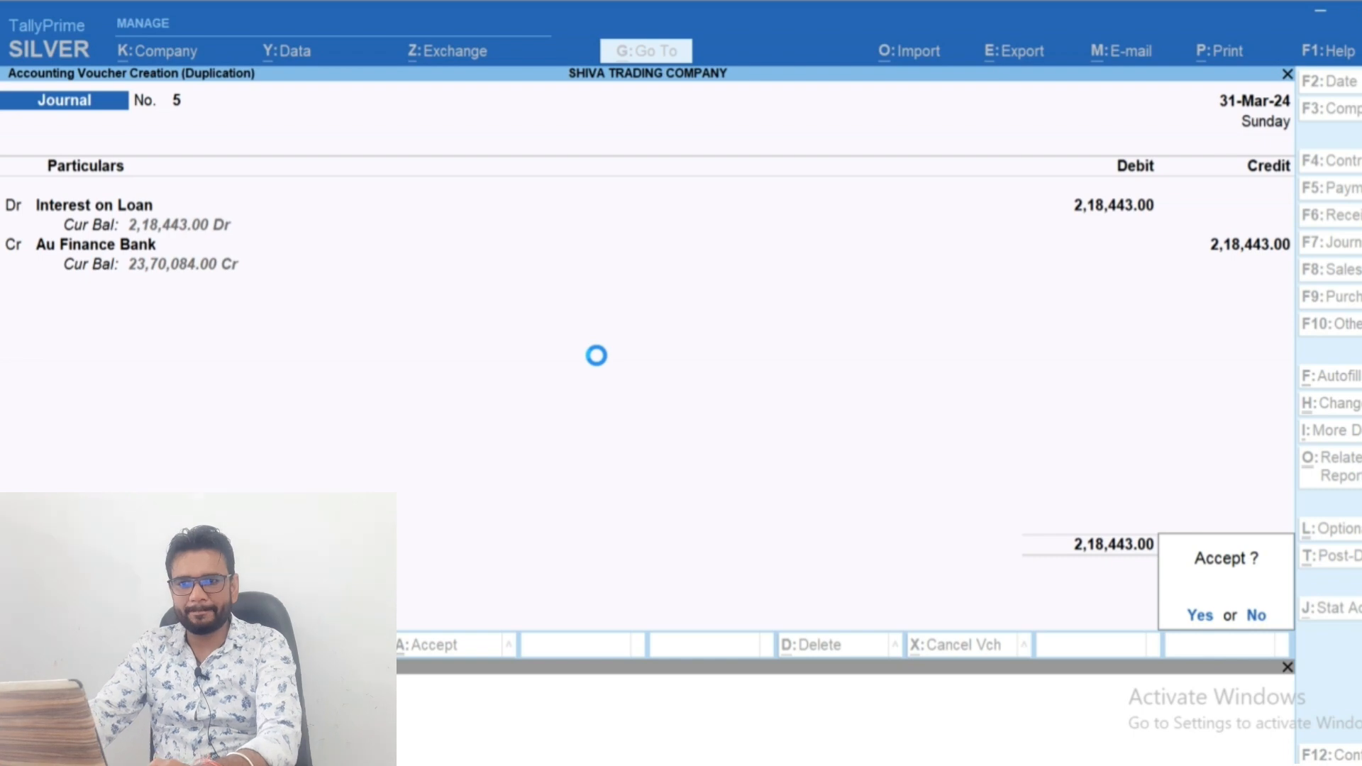
pyautogui.press('Return')
# Review the monthly payment entries and the Interest on Loan journal in the Au Finance Bank ledger
pyautogui.press('Up')
pyautogui.press('Up')
pyautogui.press('Up')
pyautogui.press('Up')
pyautogui.press('Up')
pyautogui.press('Up')
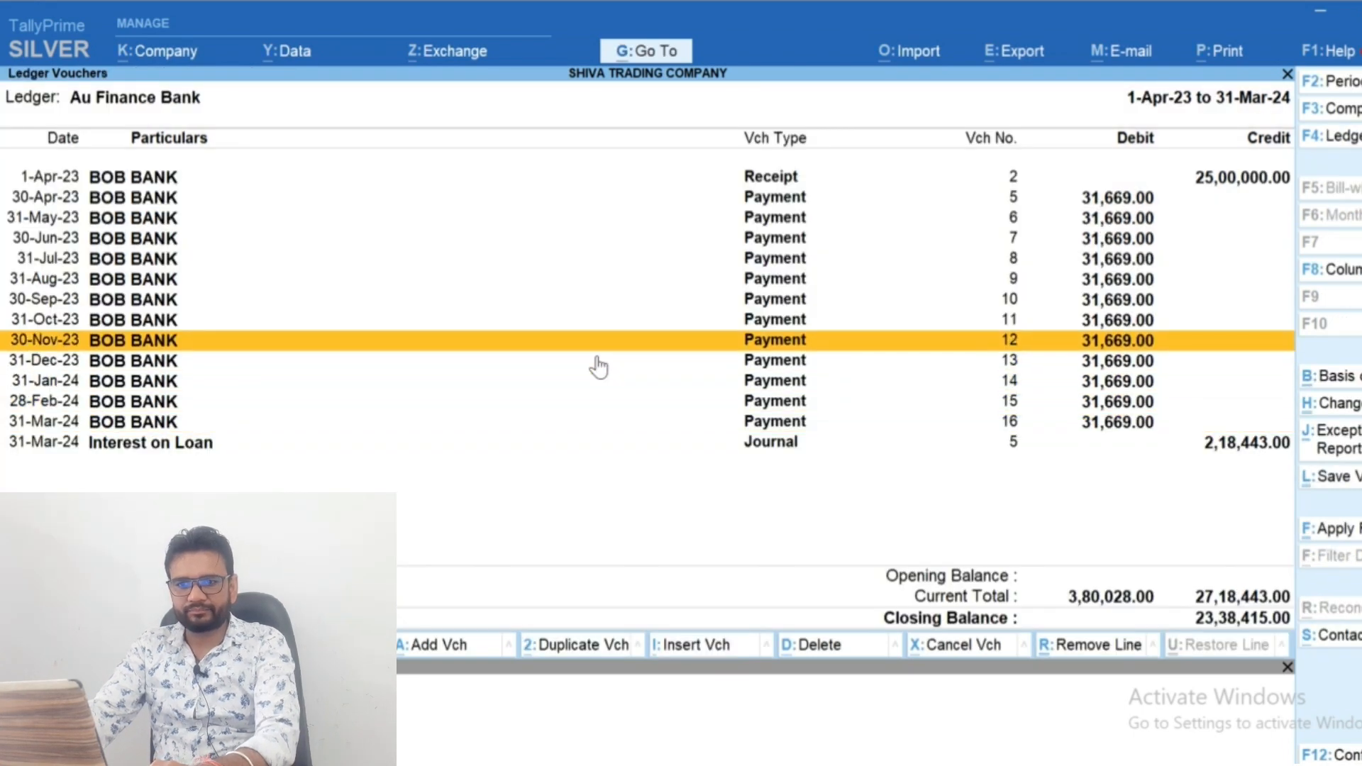
pyautogui.press('Down')
pyautogui.press('Down')
pyautogui.press('Down')
pyautogui.press('Down')
pyautogui.press('Down')
pyautogui.press('Down')
pyautogui.press('Down')
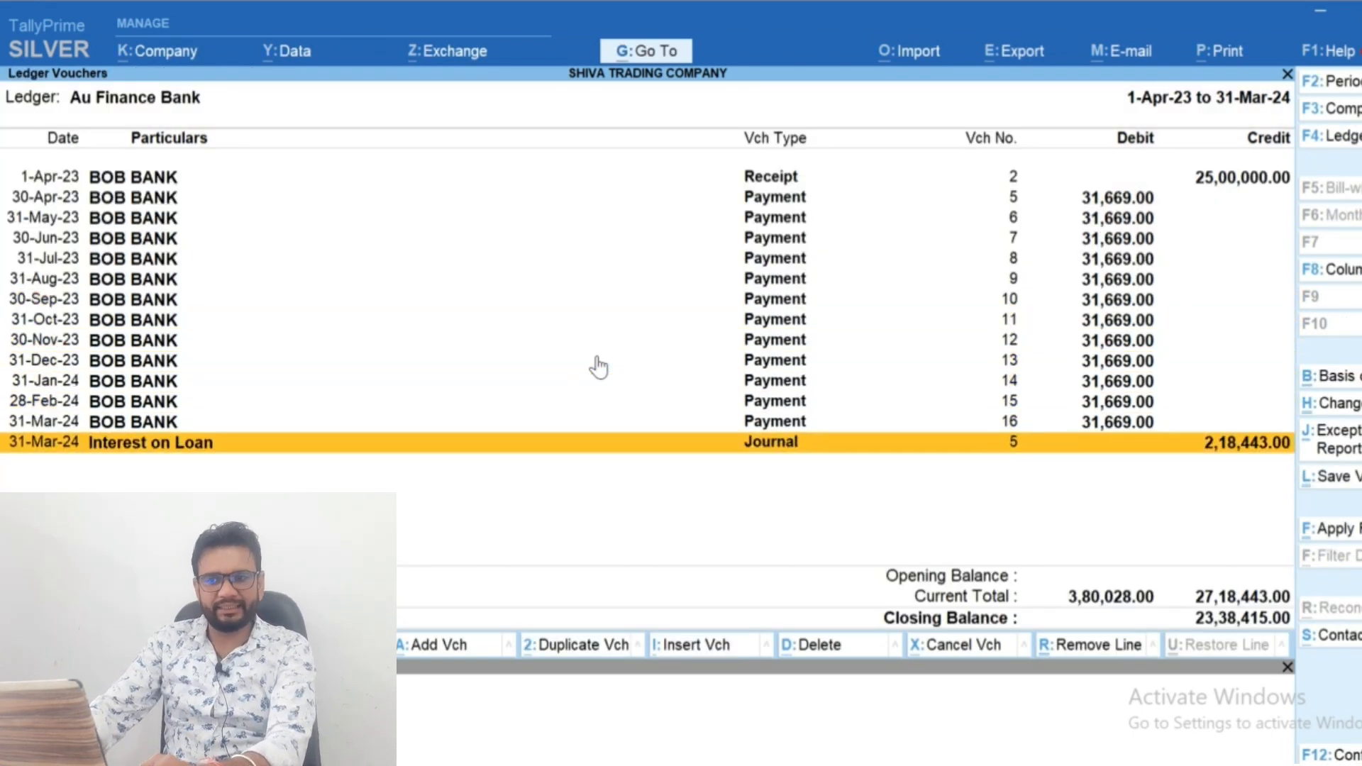
pyautogui.press('Up')
pyautogui.press('Up')
pyautogui.press('Up')
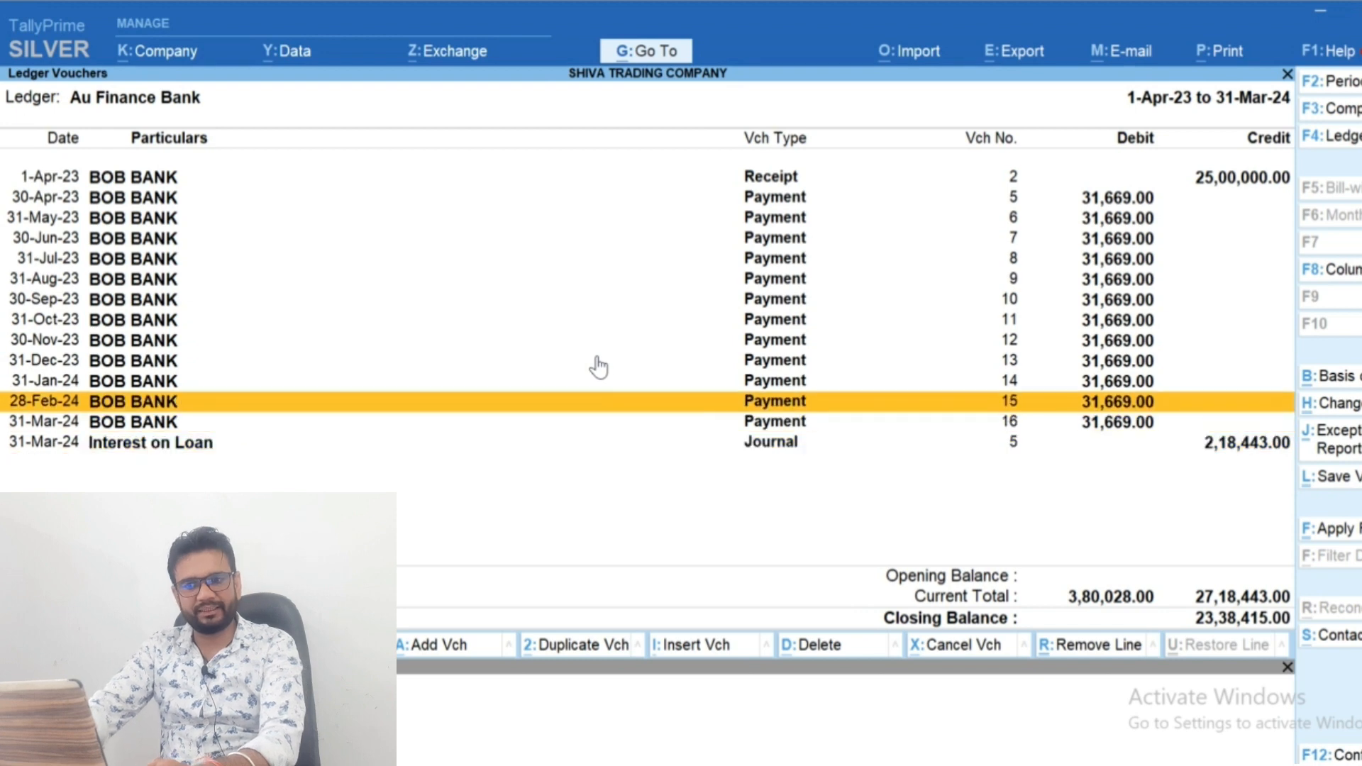
pyautogui.press('Down')
pyautogui.press('Down')
pyautogui.press('Down')
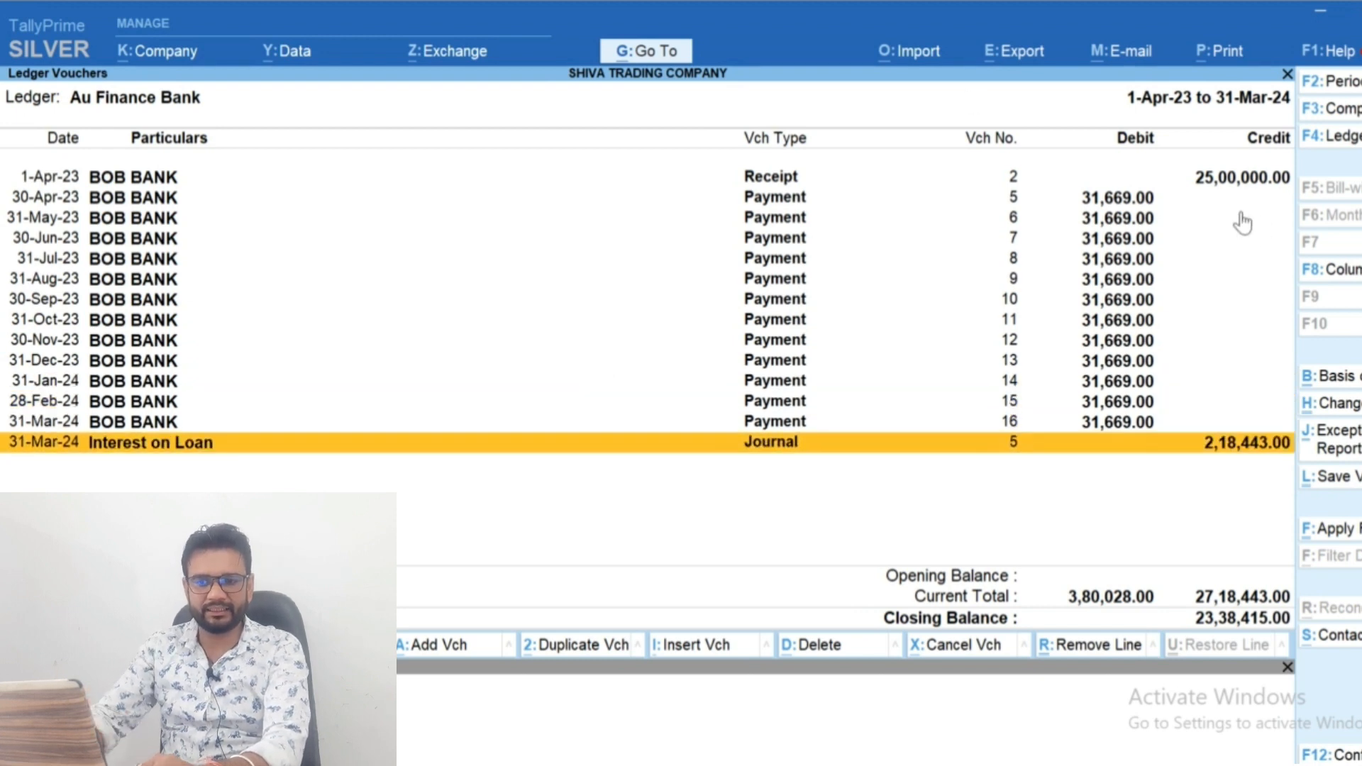
# Compare the Au Finance Bank closing balance with the EMI calculator's March balance, then return to TallyPrime
pyautogui.hotkey('alt', 'Tab')
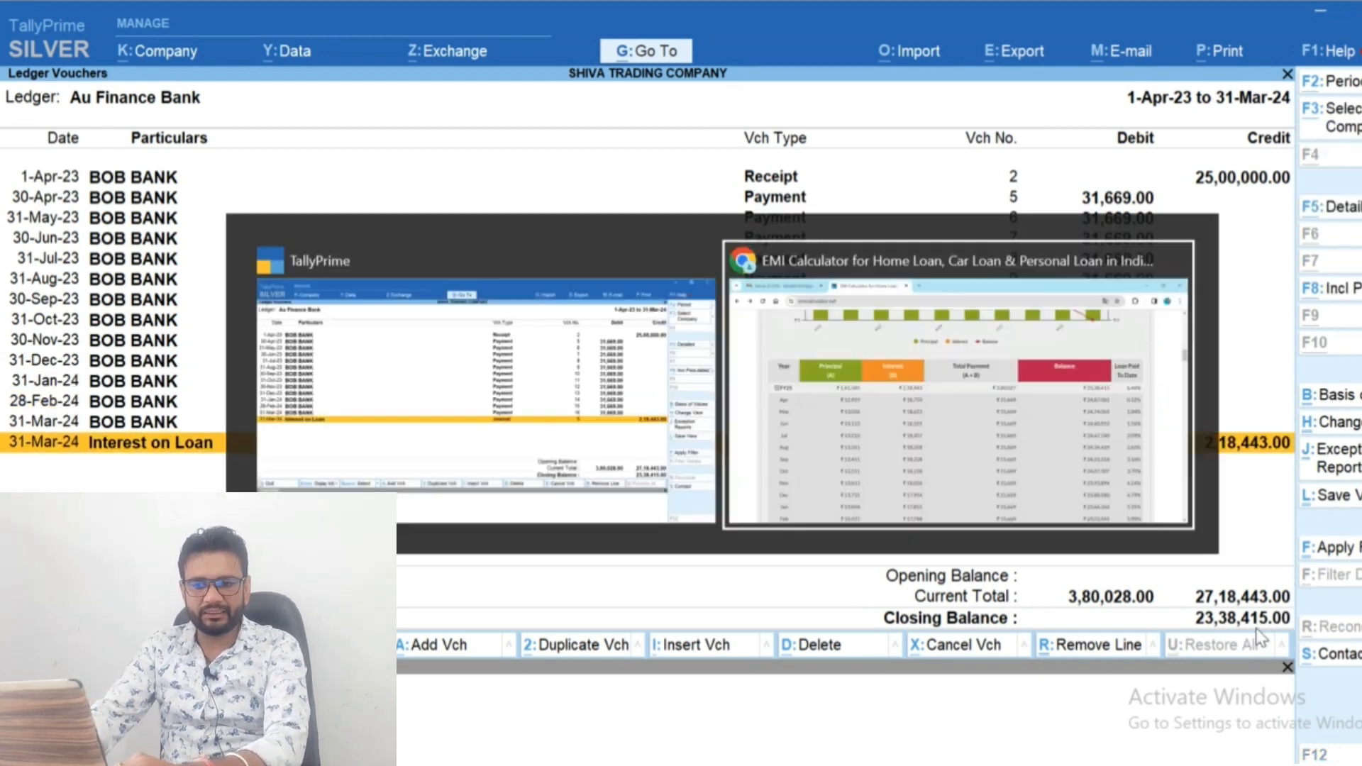
pyautogui.scroll(-2, 1256, 628)
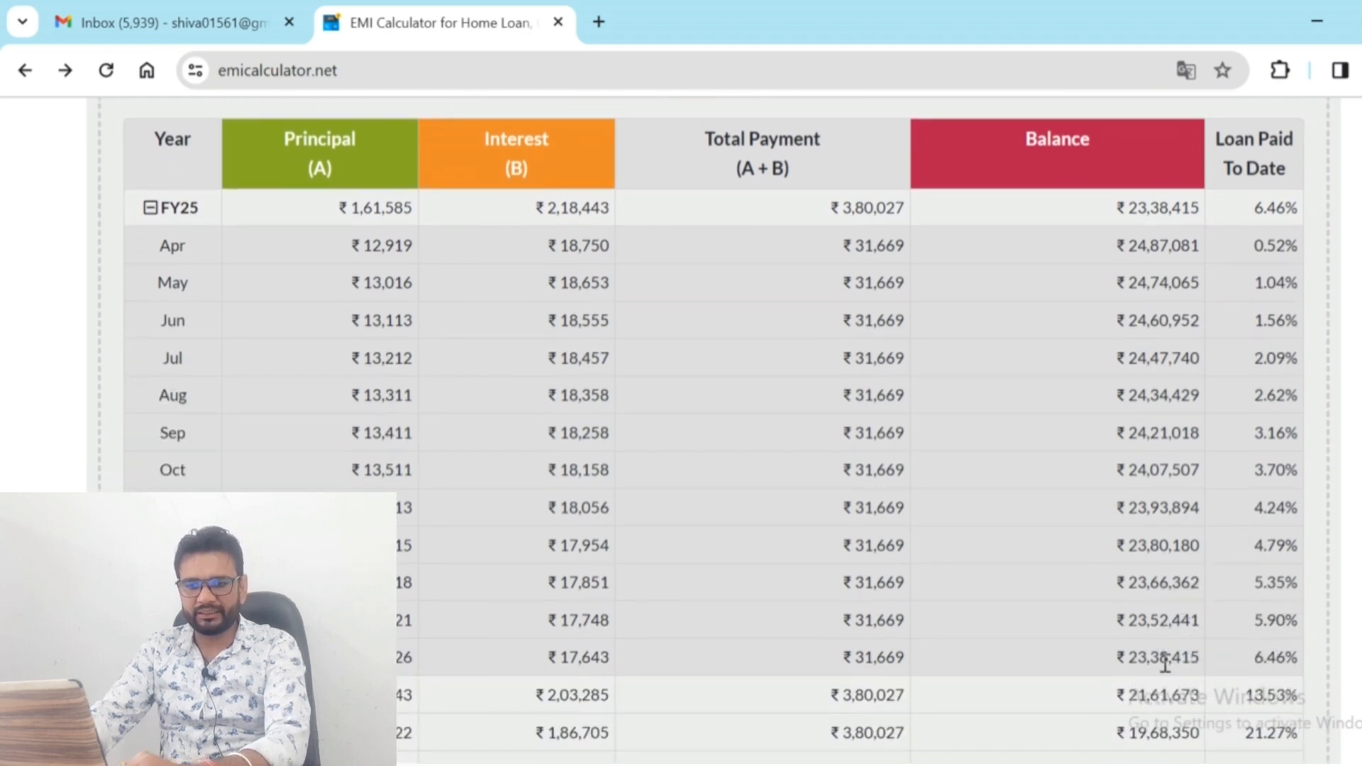
pyautogui.tripleClick(1164, 659)
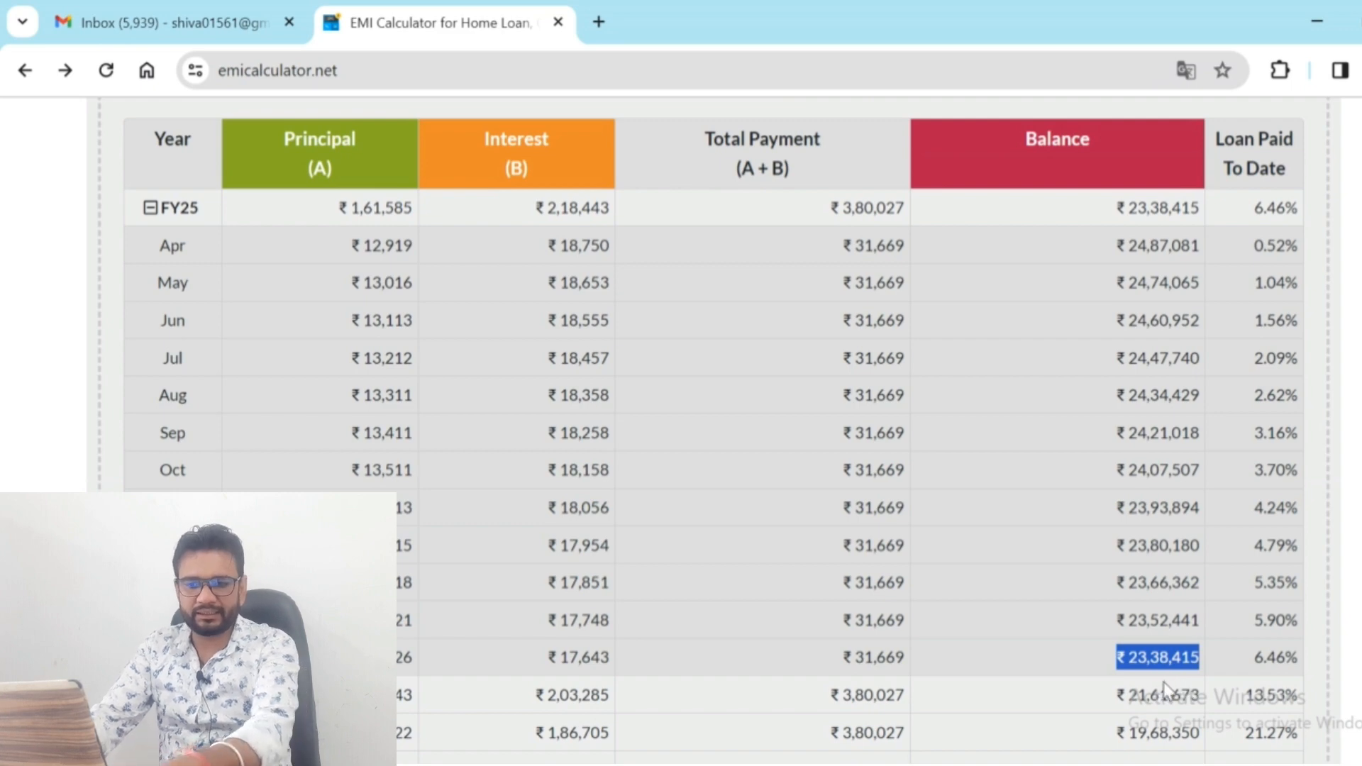
pyautogui.hotkey('alt', 'Tab')
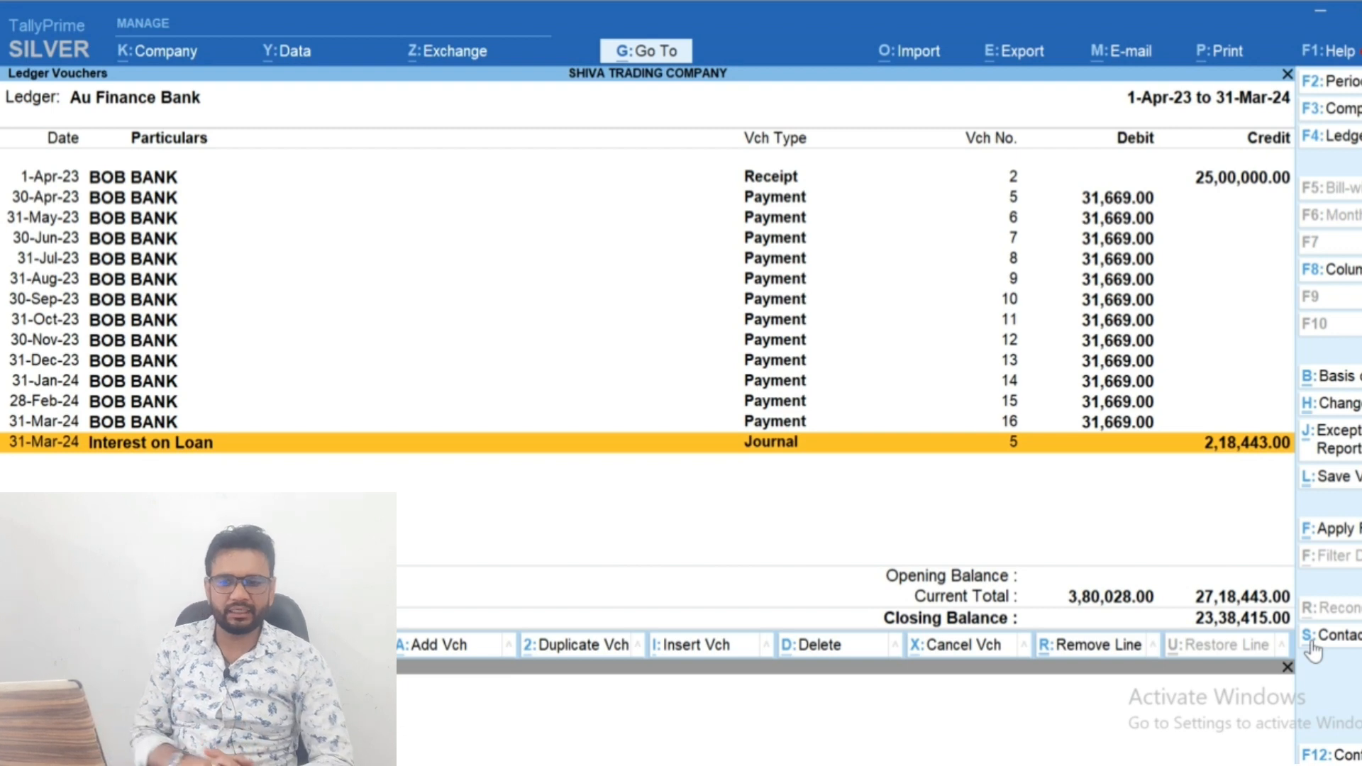
# Close the Au Finance Bank ledger report and return to the Gateway of Tally
pyautogui.press('Escape')
pyautogui.press('Escape')
pyautogui.press('Escape')
pyautogui.press('n')
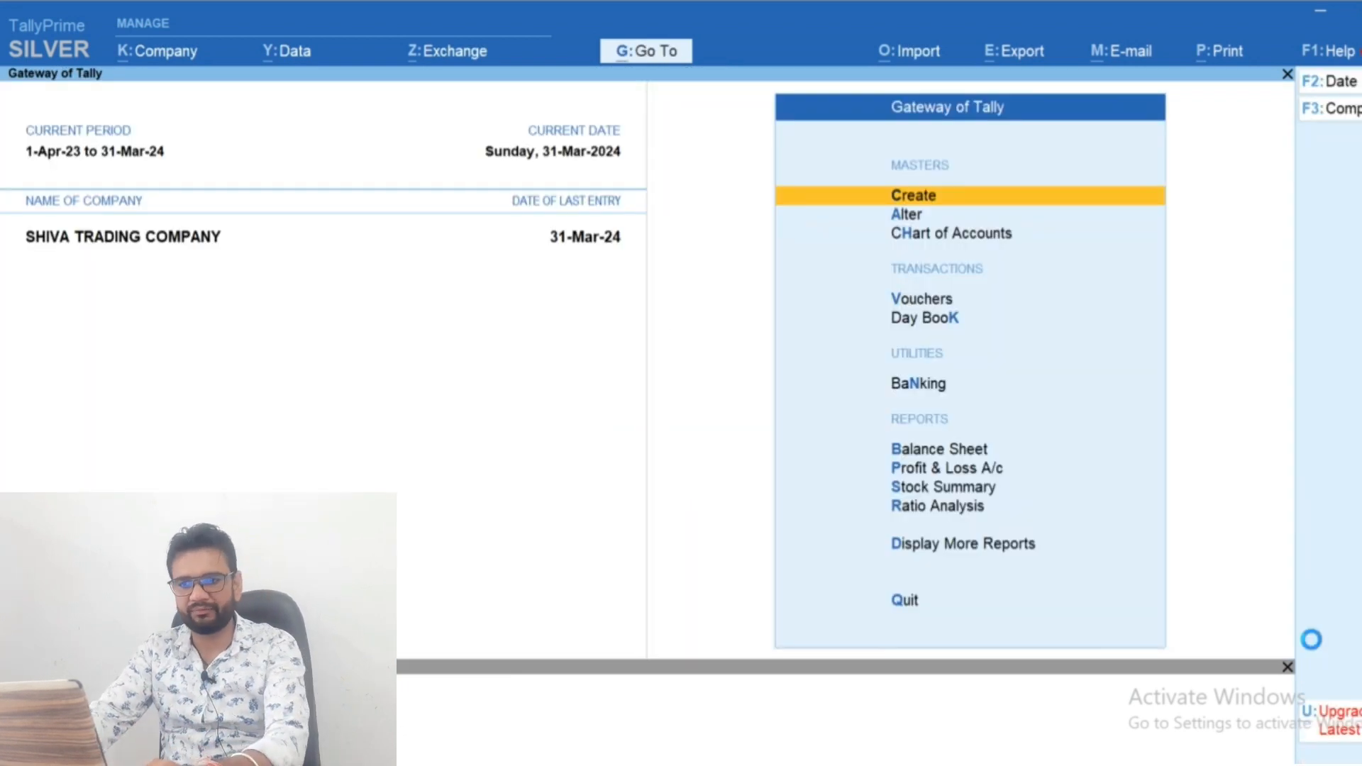
# Review the Au Finance Bank loan's monthly balances from the Balance Sheet and expand the Loans (Liability) group's details
pyautogui.press('b')
pyautogui.press('Down')
pyautogui.press('Return')
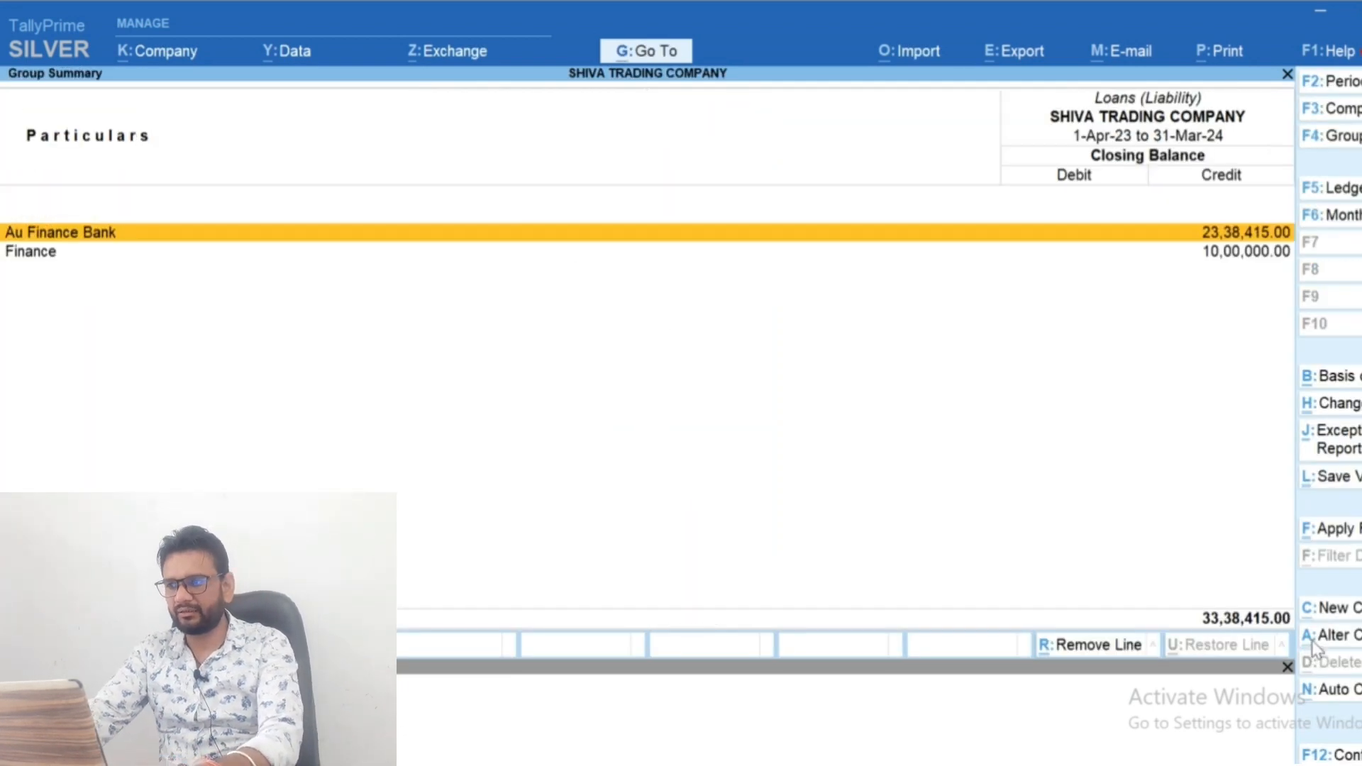
pyautogui.press('Return')
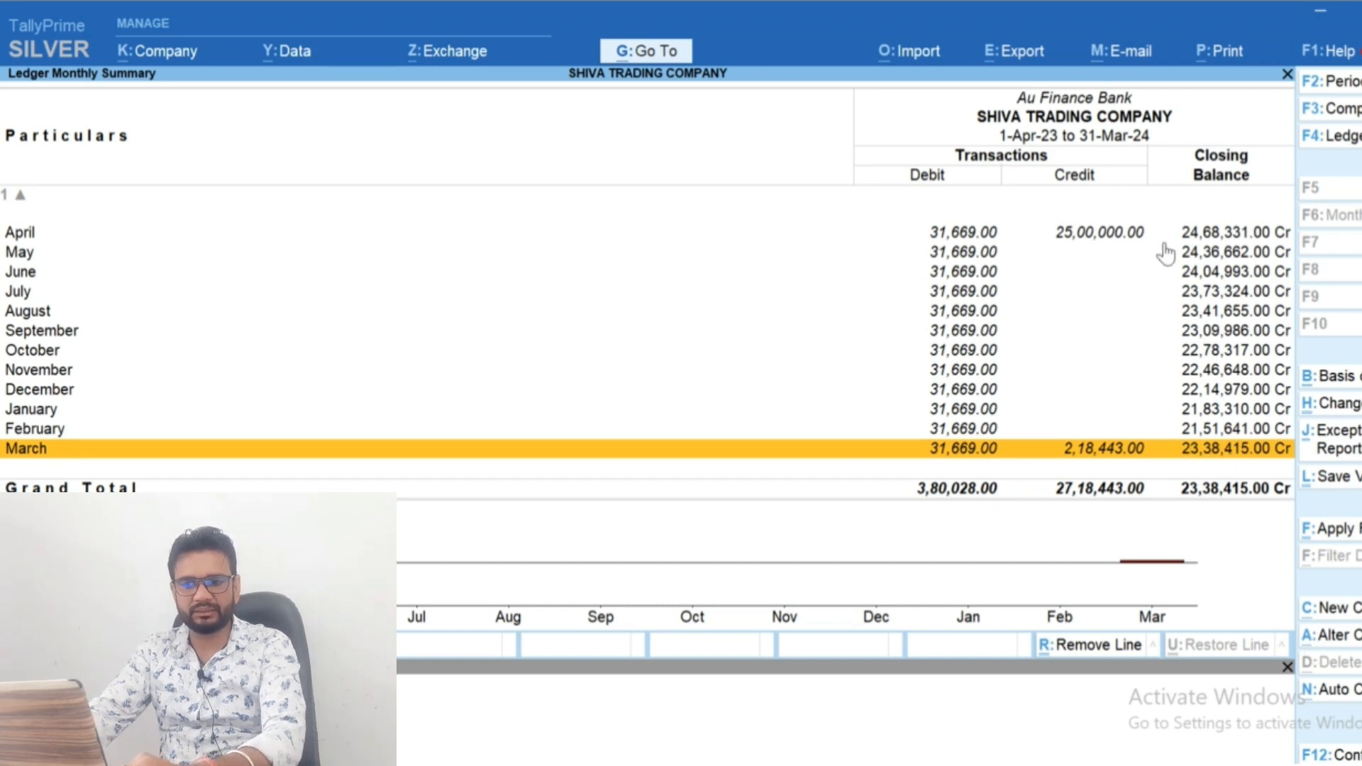
pyautogui.press('Escape')
pyautogui.press('Escape')
pyautogui.hotkey('shift', 'Return')
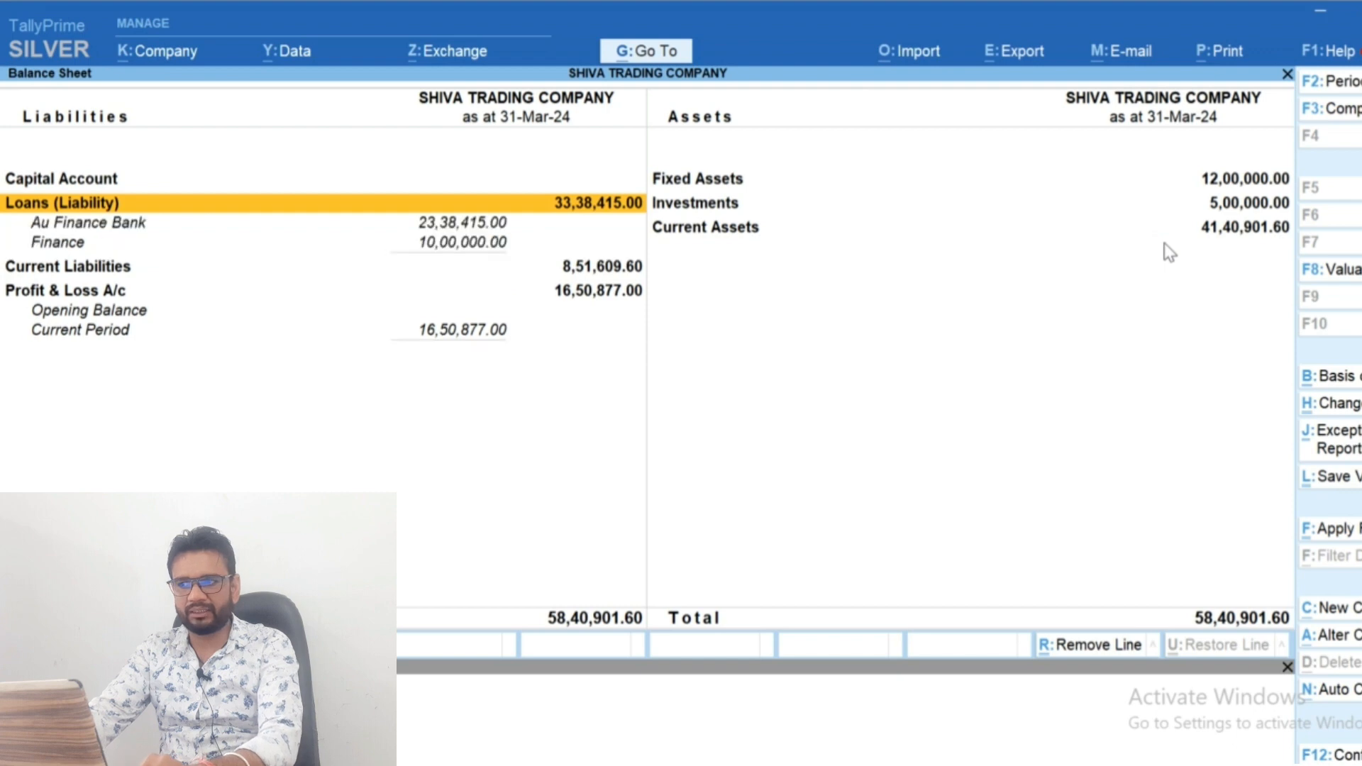
# Drill down from the Profit & Loss A/c through Indirect Expenses to check the Interest on Loan ledger's monthly summary
pyautogui.press('Down')
pyautogui.press('Down')
pyautogui.press('Down')
pyautogui.press('Down')
pyautogui.press('Return')
pyautogui.press('Down')
pyautogui.press('Down')
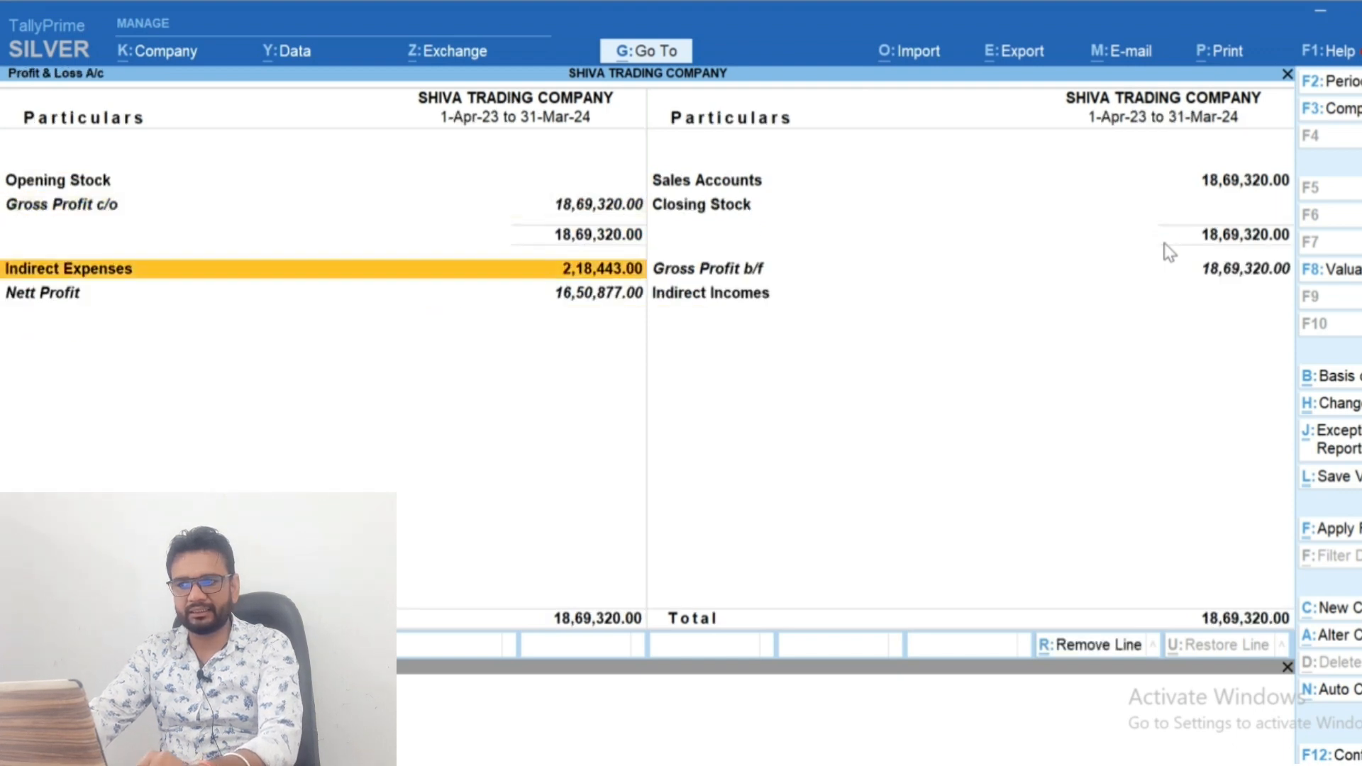
pyautogui.press('Down')
pyautogui.press('Up')
pyautogui.press('Return')
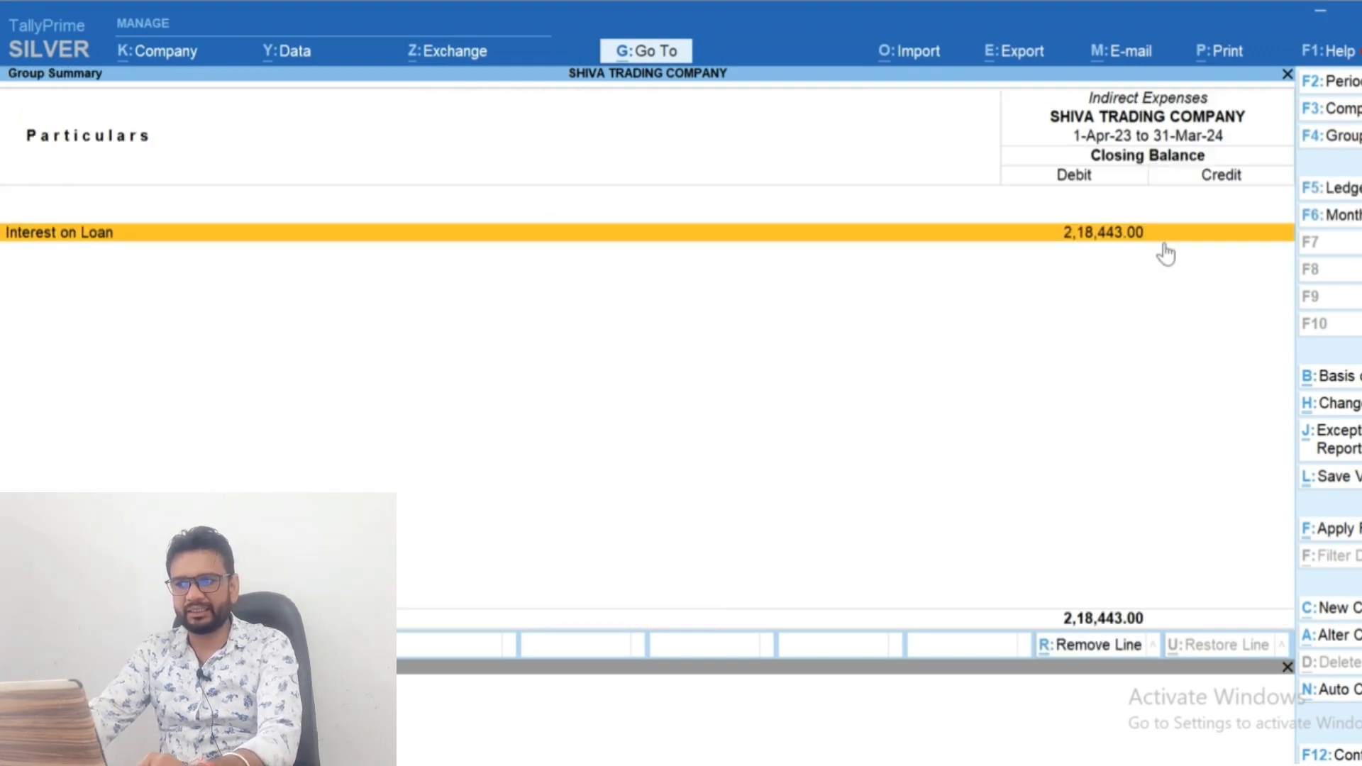
pyautogui.press('Return')
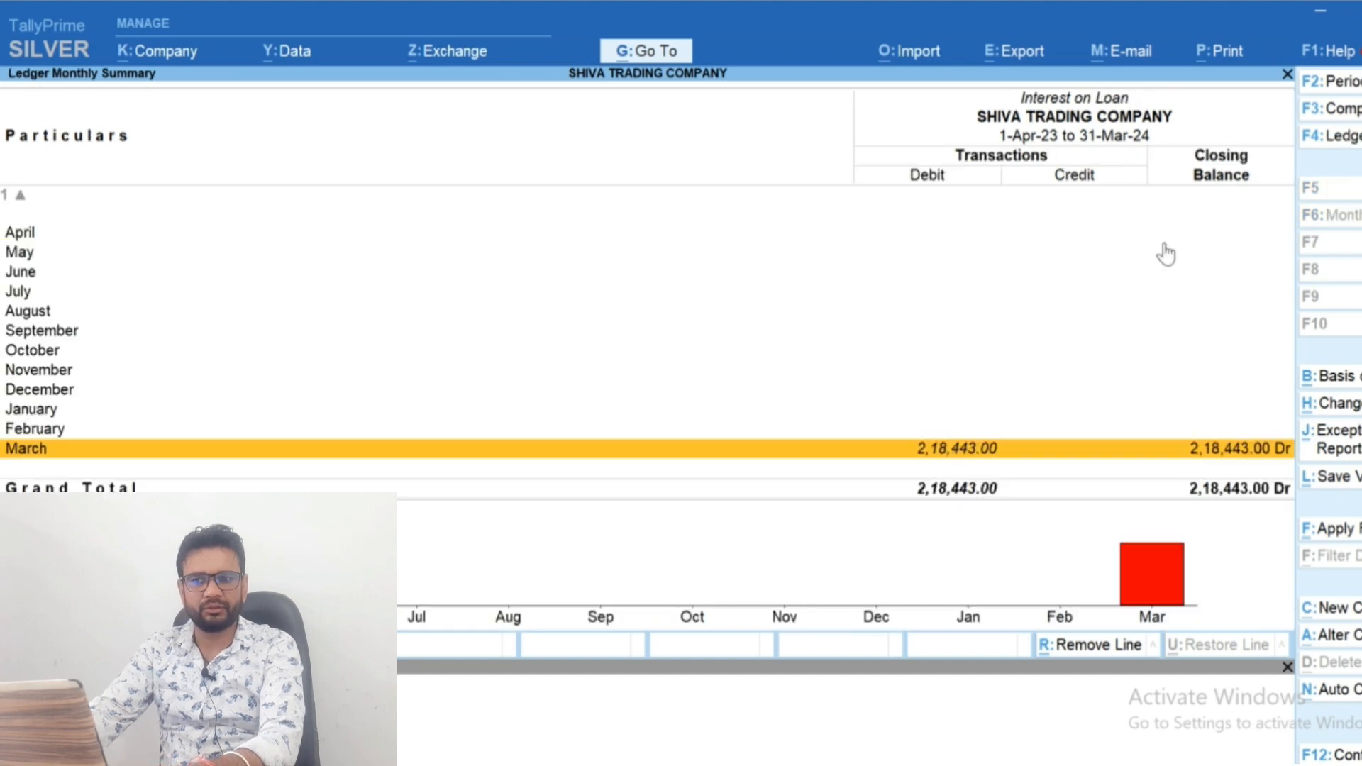
pyautogui.press('Escape')
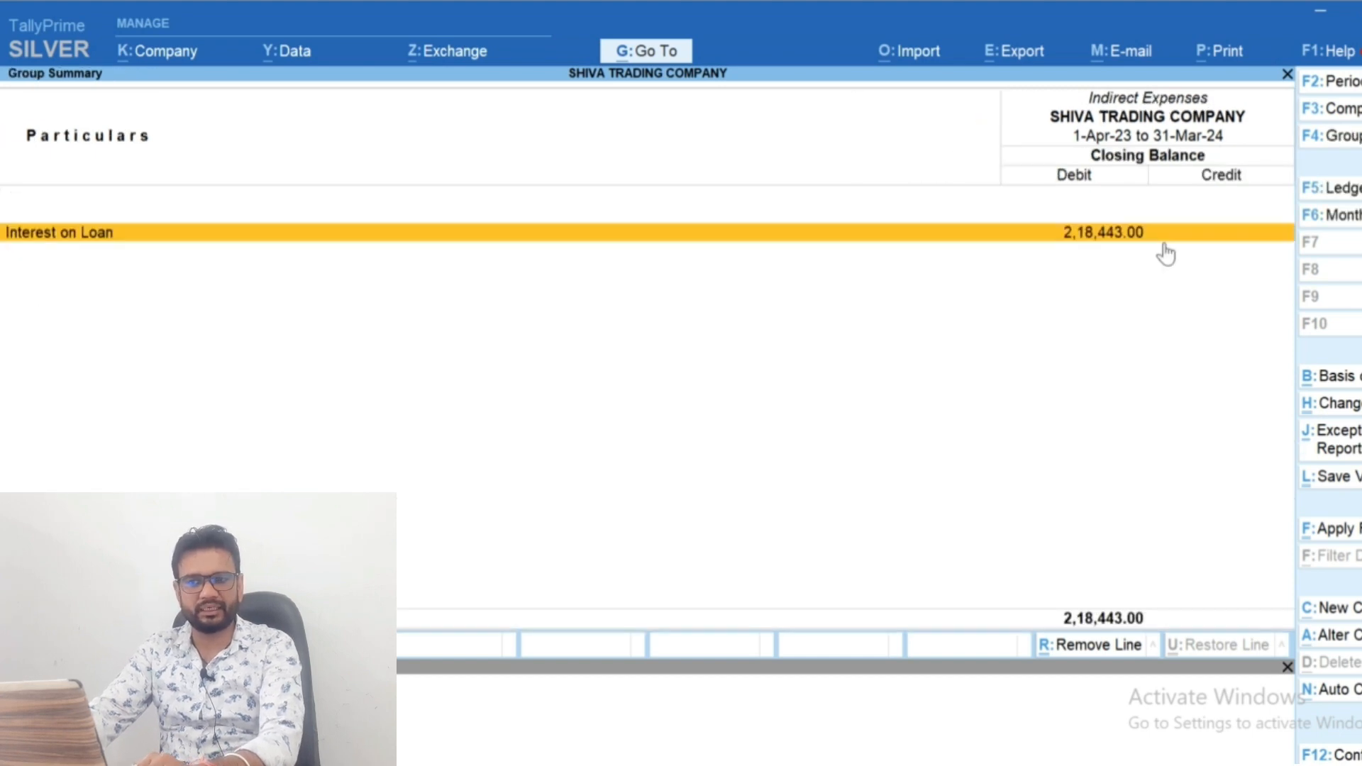
# Compare Interest on Loan with the EMI calculator's FY25 interest, revisit the home loan inputs, and return to TallyPrime's Balance Sheet
pyautogui.hotkey('alt', 'Tab')
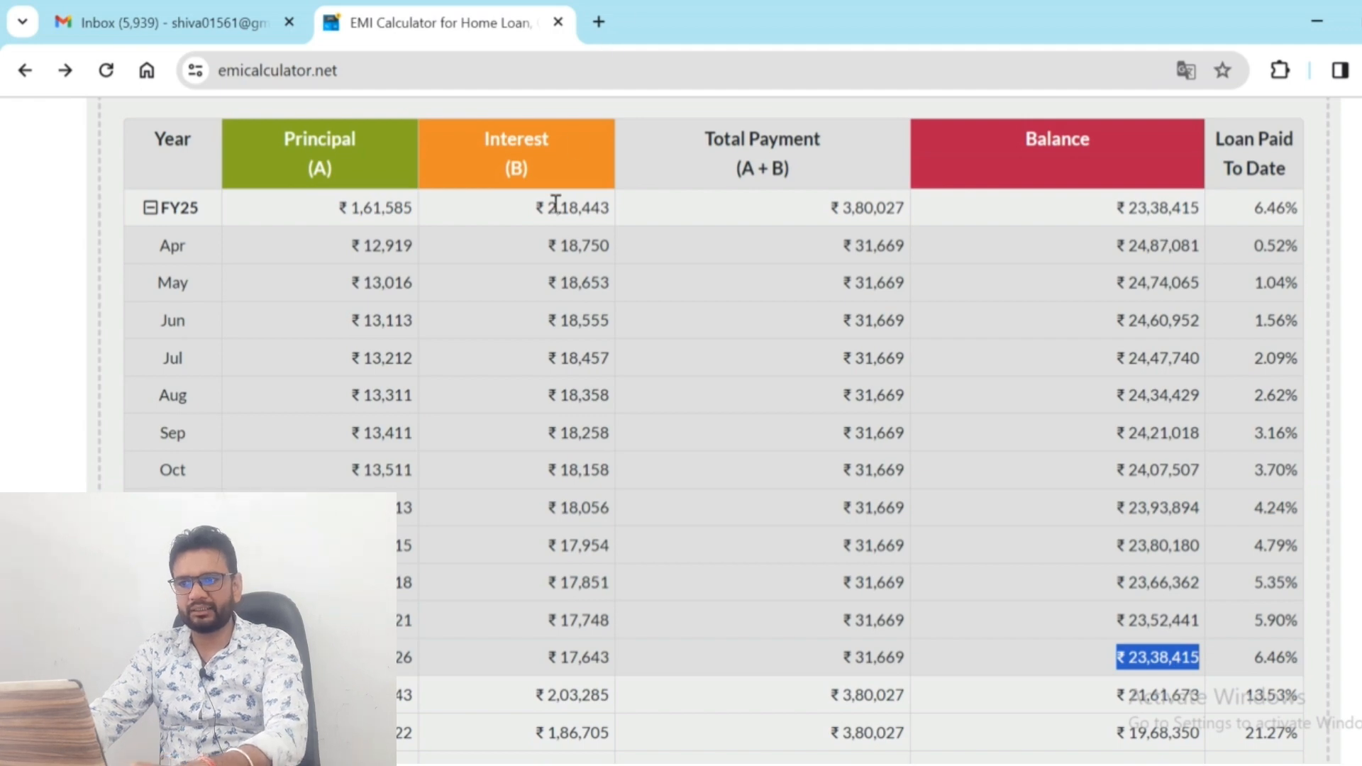
pyautogui.hotkey('alt', 'Tab')
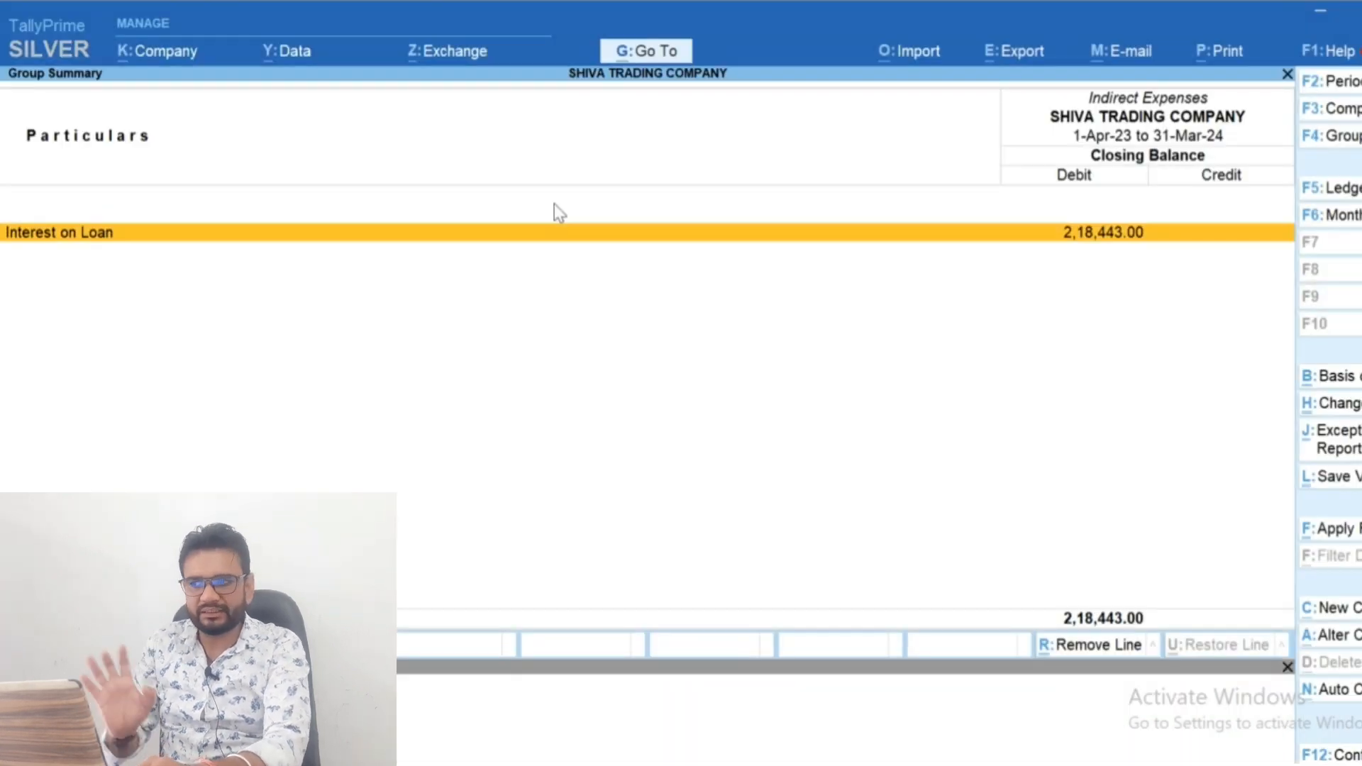
pyautogui.press('Escape')
pyautogui.hotkey('alt', 'Tab')
pyautogui.scroll(15, 555, 203)
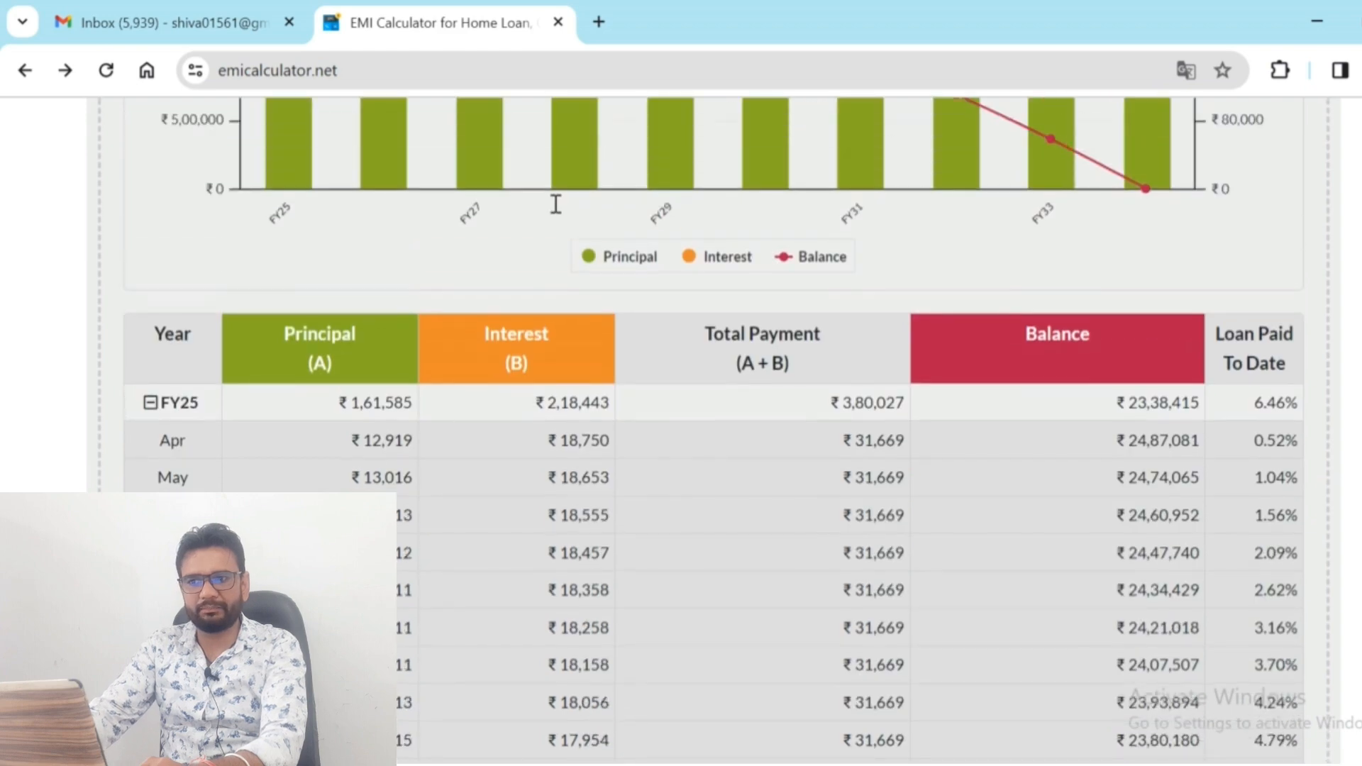
pyautogui.scroll(8, 556, 203)
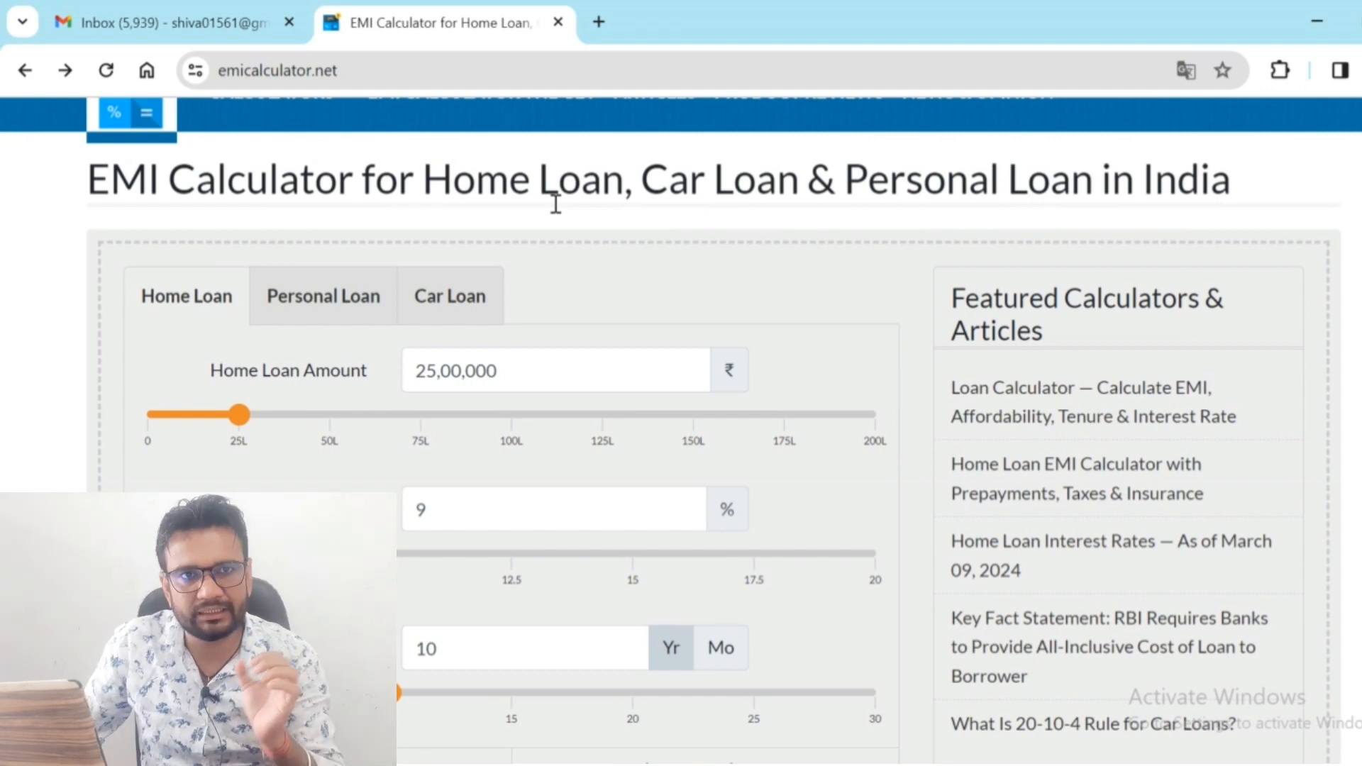
pyautogui.hotkey('alt', 'Tab')
pyautogui.press('Escape')
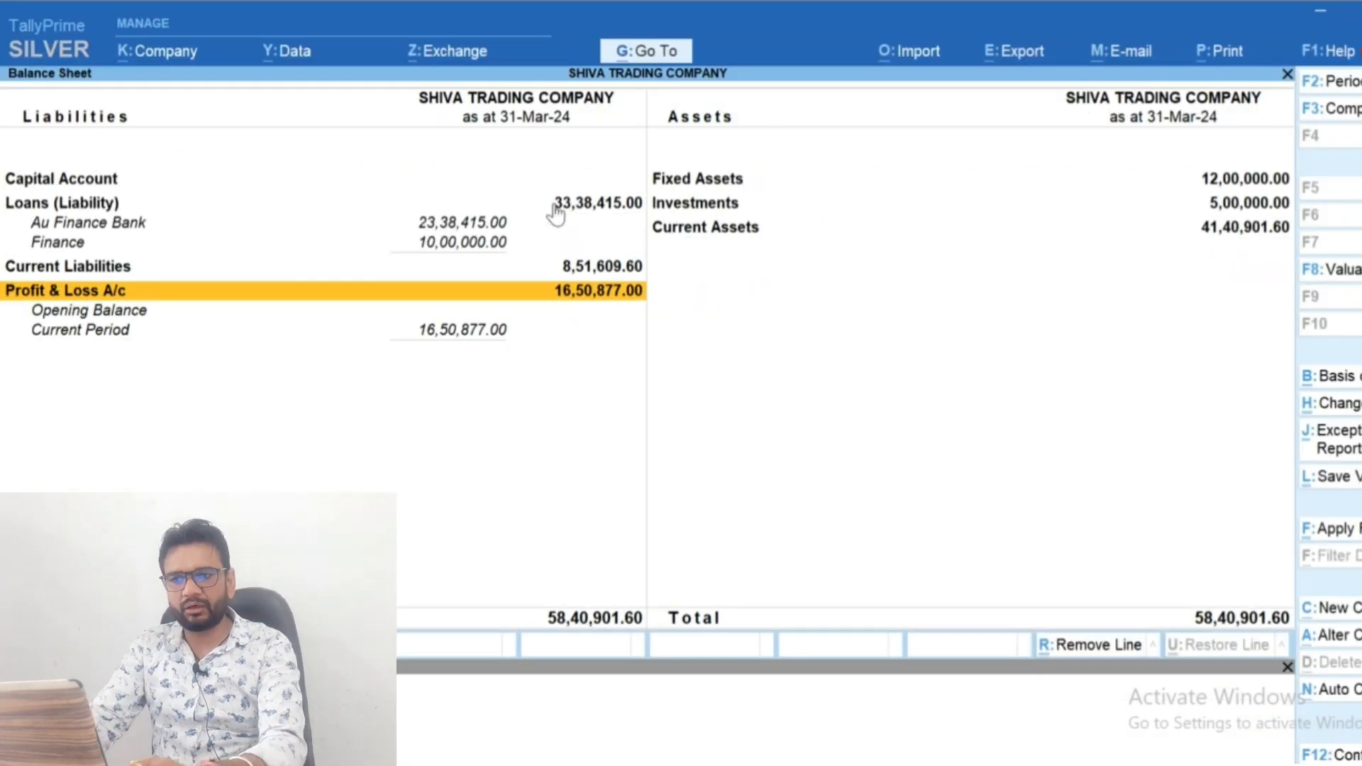
# Leave the Balance Sheet and start a new journal voucher
pyautogui.press('Escape')
pyautogui.press('v')
pyautogui.press('F7')
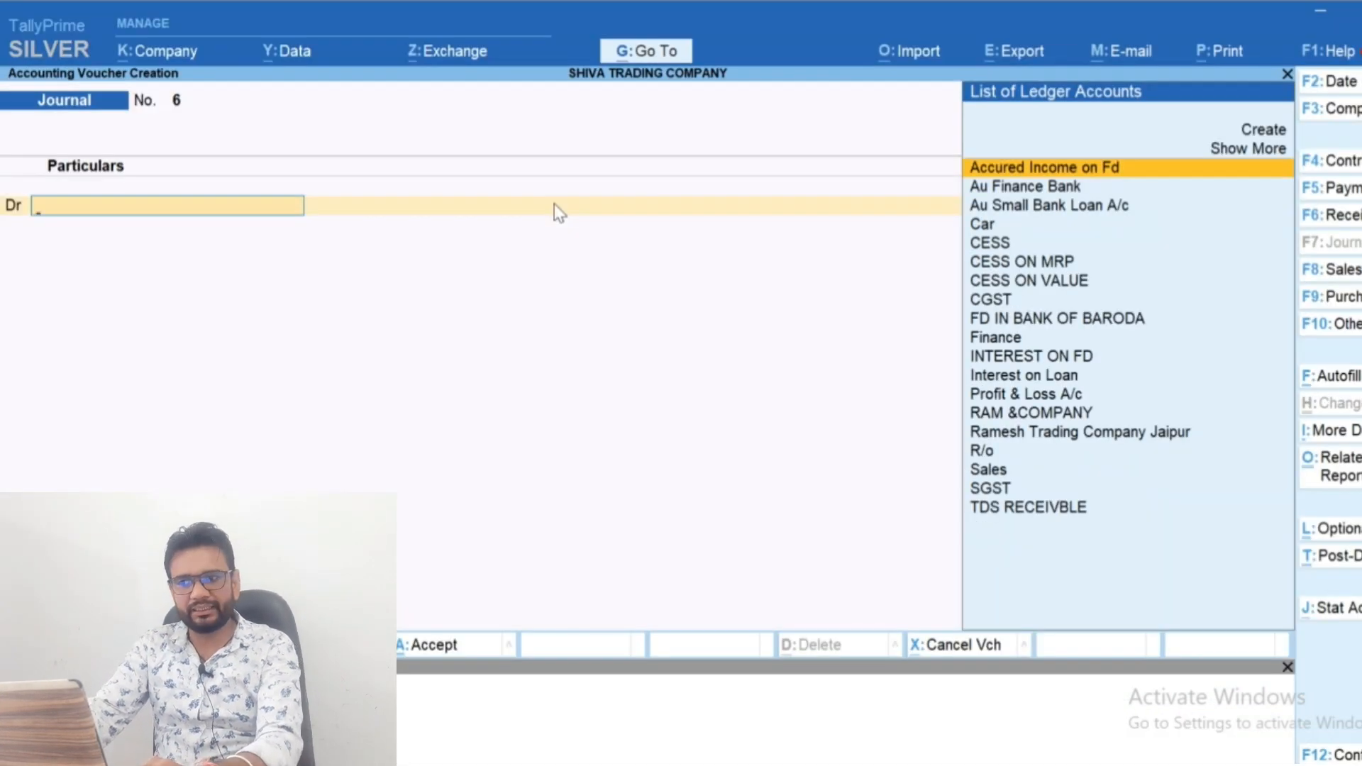
pyautogui.hotkey('alt', 'c')
pyautogui.write('Car')
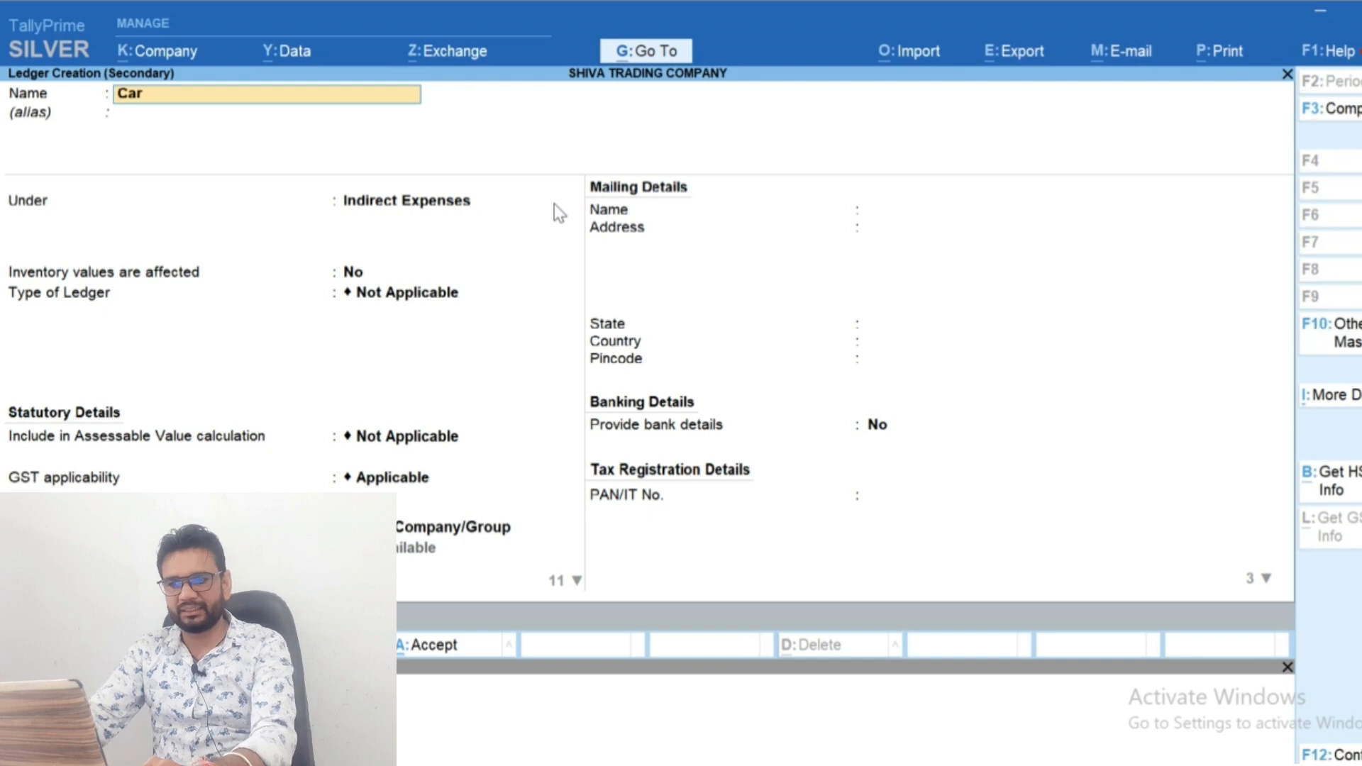
pyautogui.press('Return')
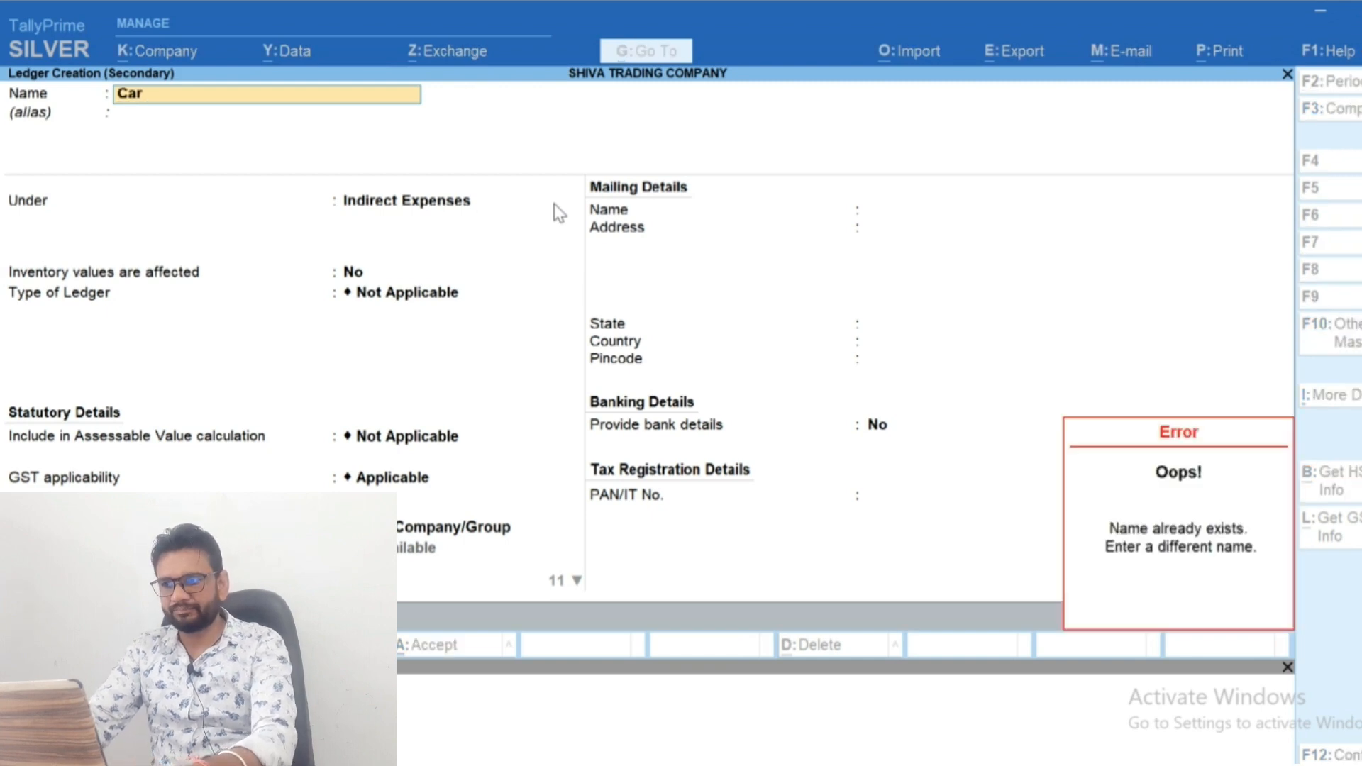
pyautogui.press('Escape')
pyautogui.press('Escape')
pyautogui.write('y')
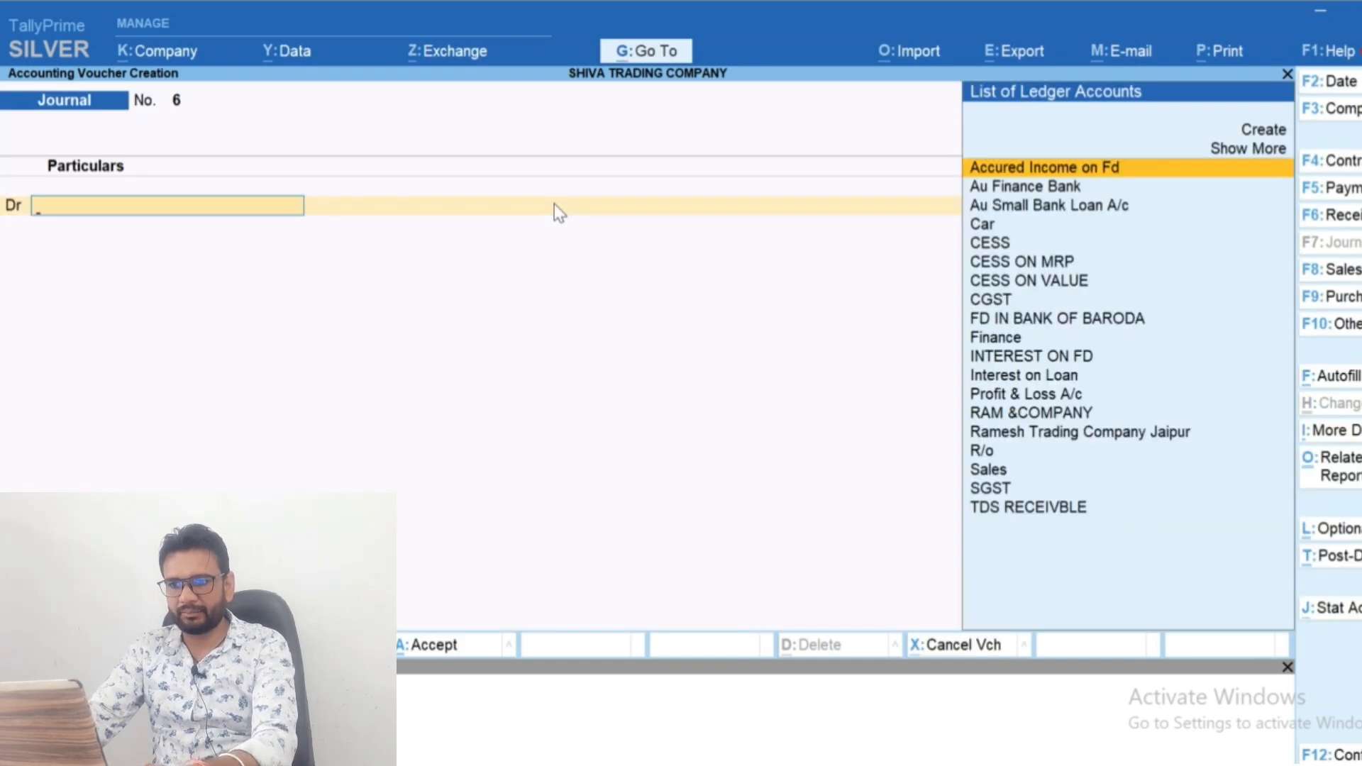
pyautogui.write('Car')
# Debit the Car ledger with 15,00,000 and choose Finance as the credit ledger in the journal
pyautogui.press('Return')
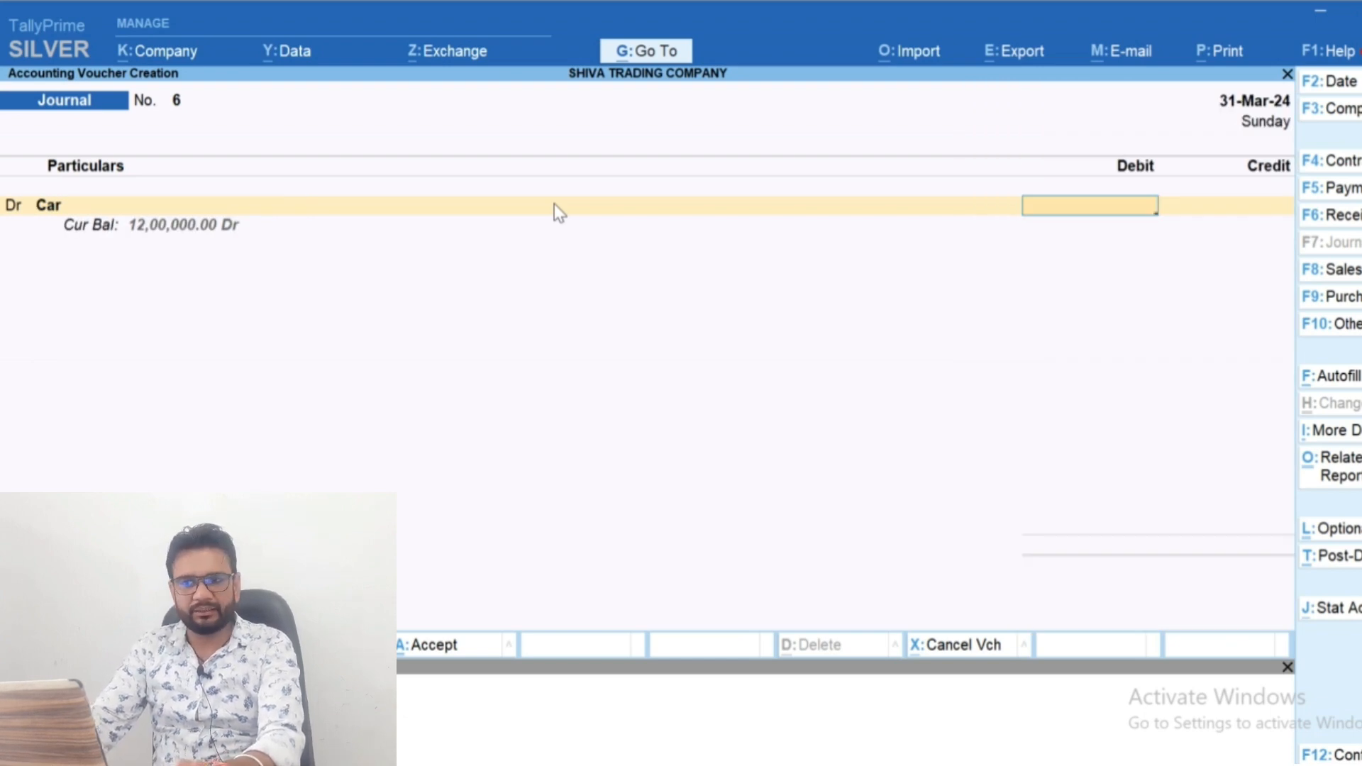
pyautogui.write('300000')
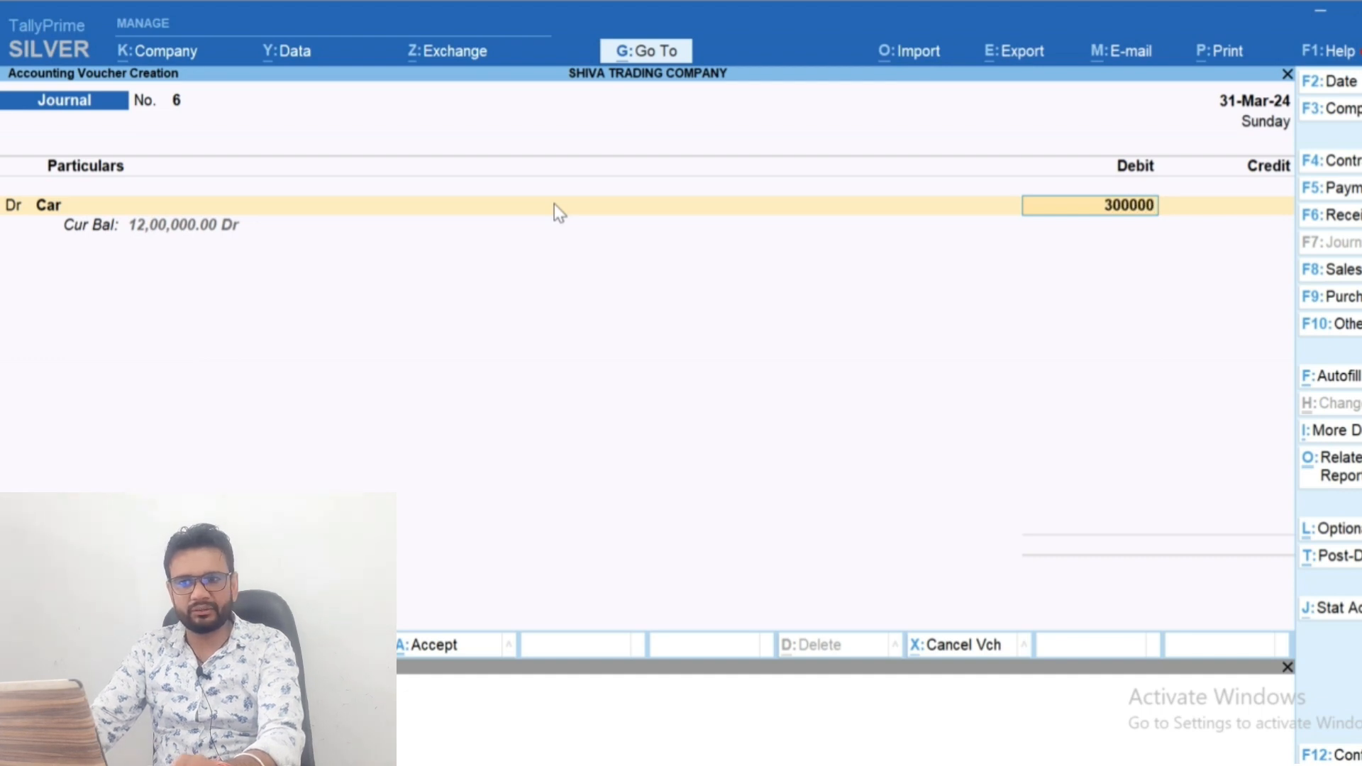
pyautogui.press('BackSpace')
pyautogui.press('BackSpace')
pyautogui.press('BackSpace')
pyautogui.press('BackSpace')
pyautogui.press('BackSpace')
pyautogui.press('BackSpace')
pyautogui.write('150000')
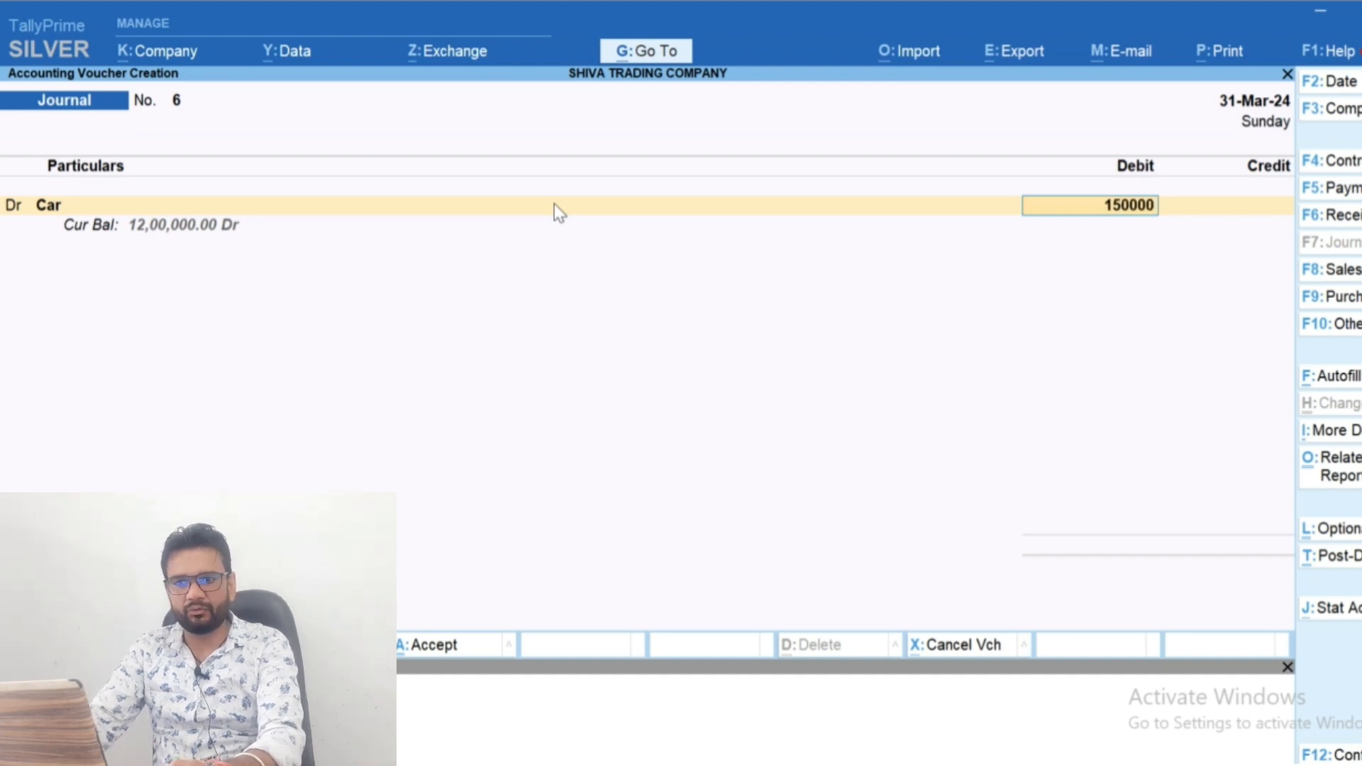
pyautogui.press('Return')
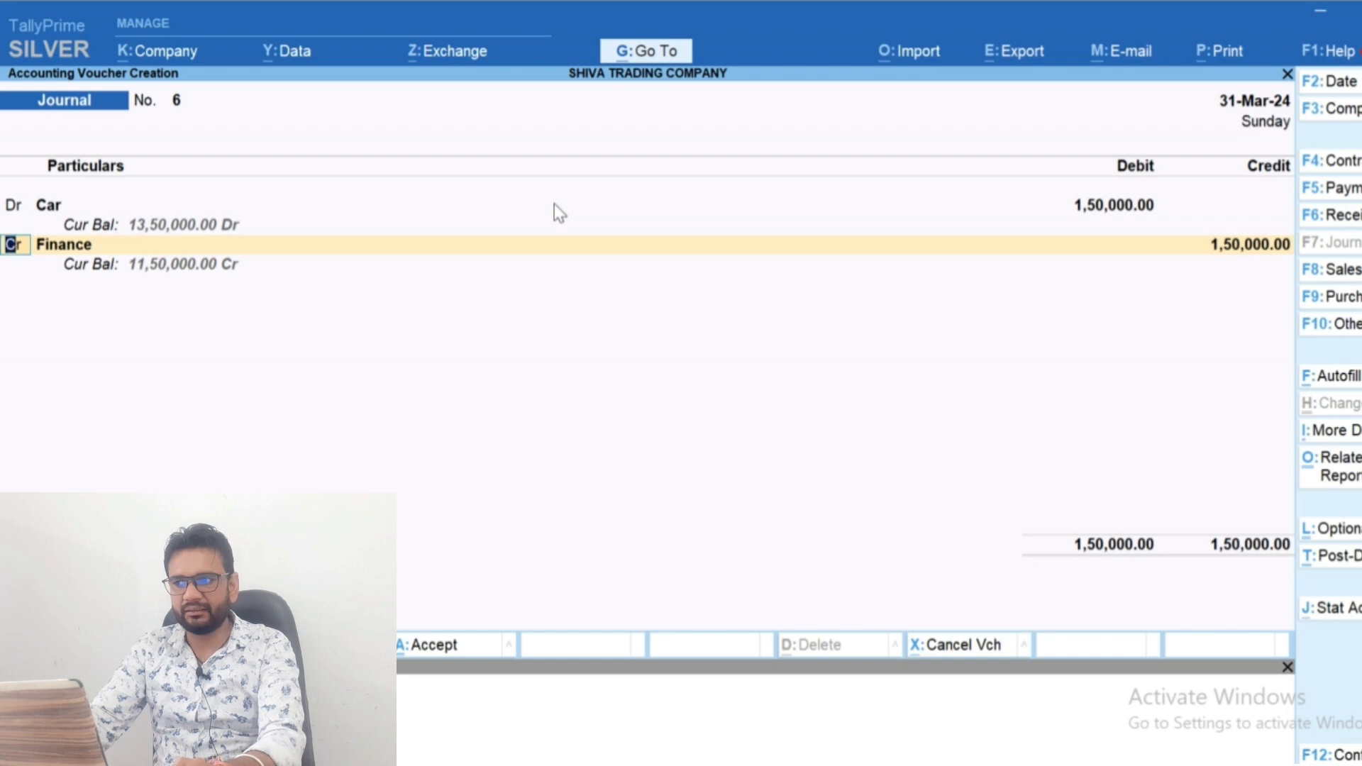
pyautogui.press('Return')
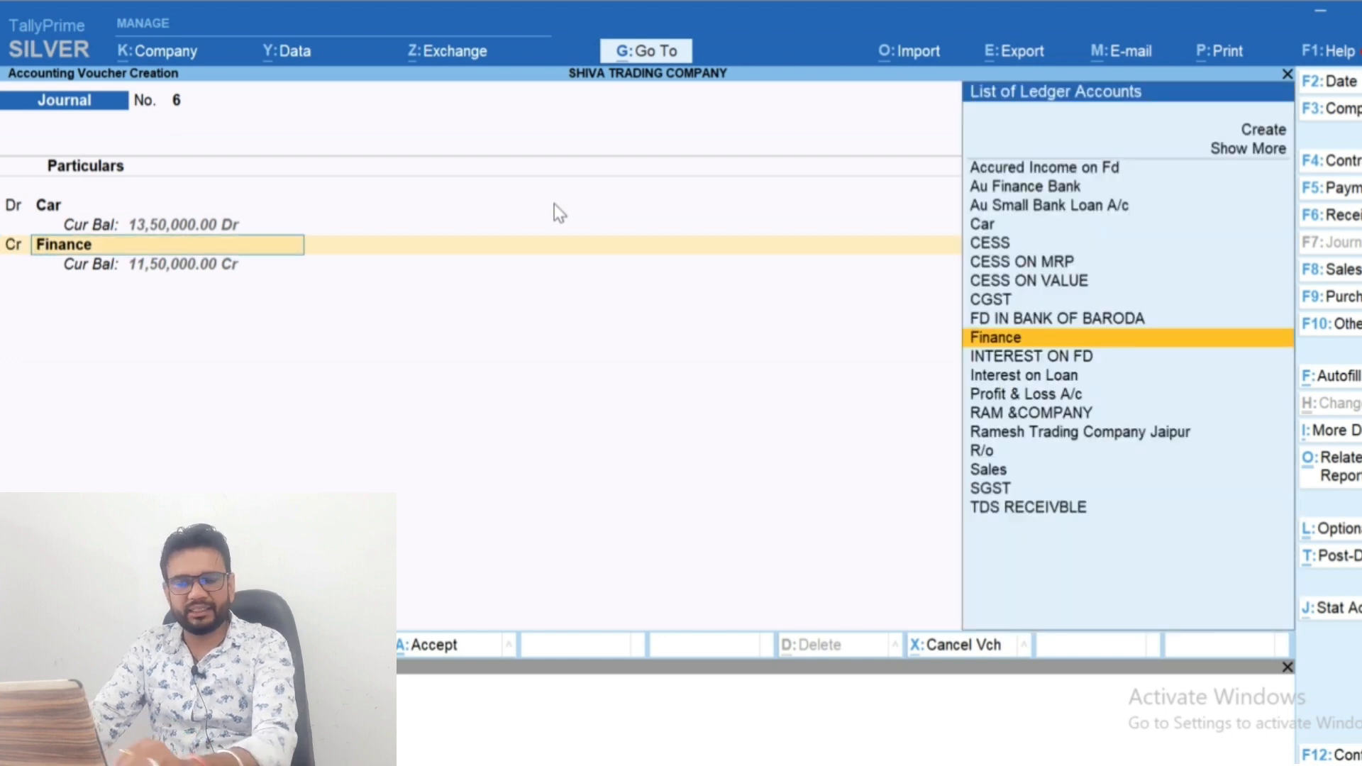
pyautogui.press('Return')
pyautogui.press('BackSpace')
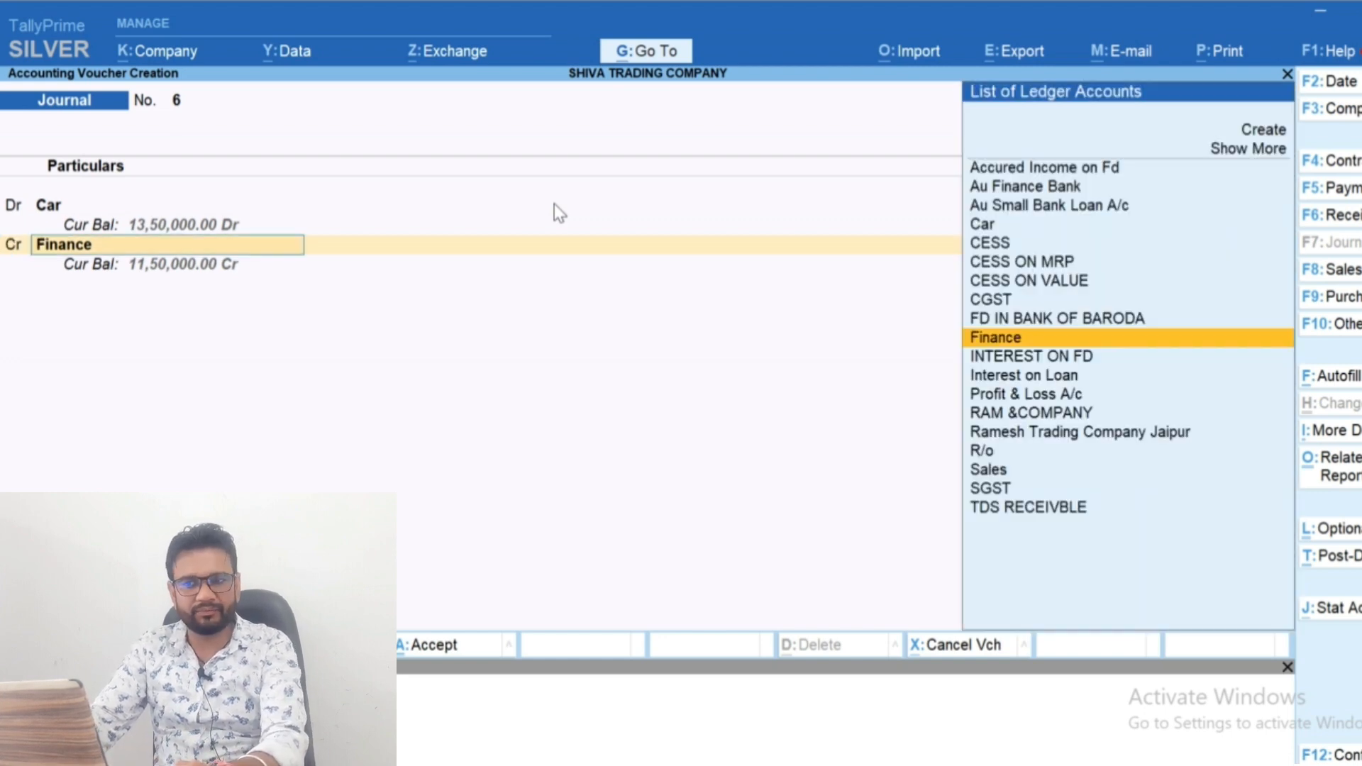
pyautogui.press('BackSpace')
pyautogui.write('1500000')
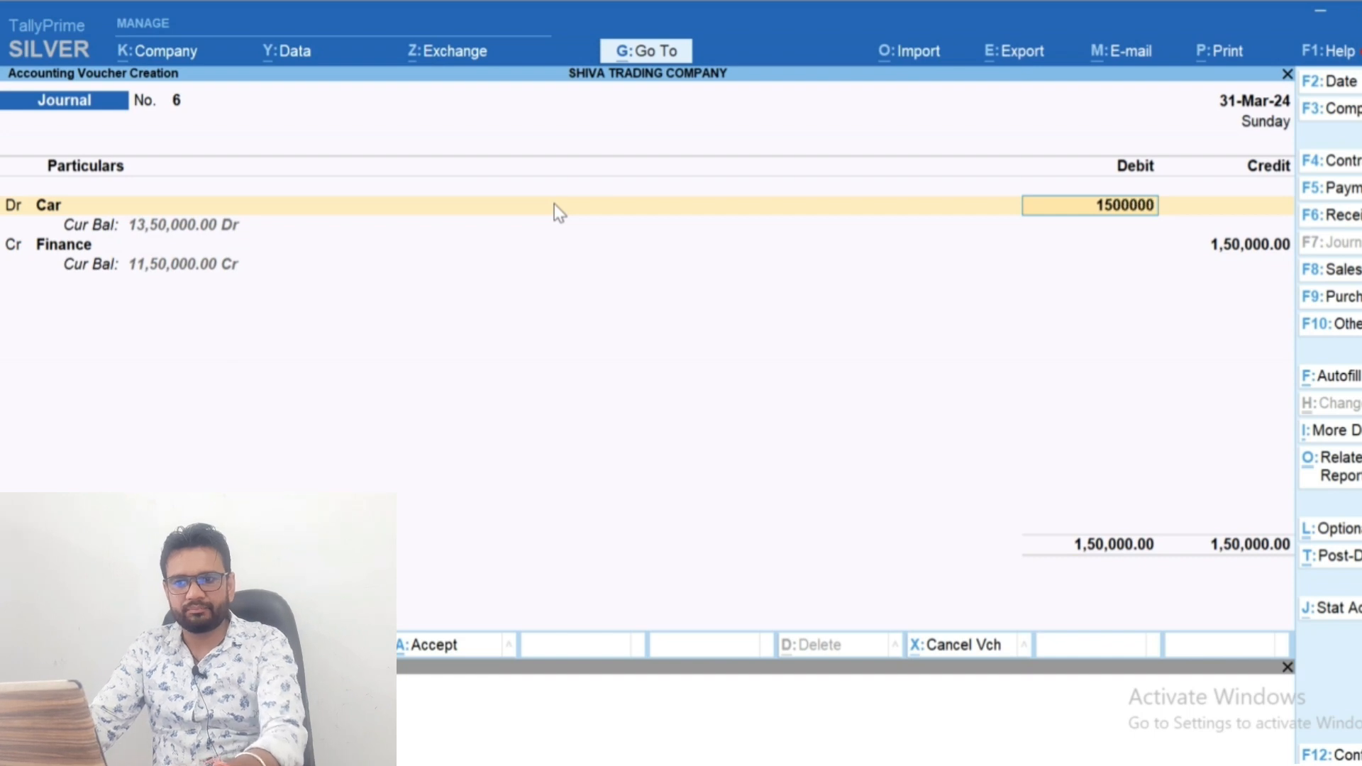
# Set the Finance ledger's credit amount to 12,00,000
pyautogui.press('Return')
pyautogui.press('Return')
pyautogui.write('12000')
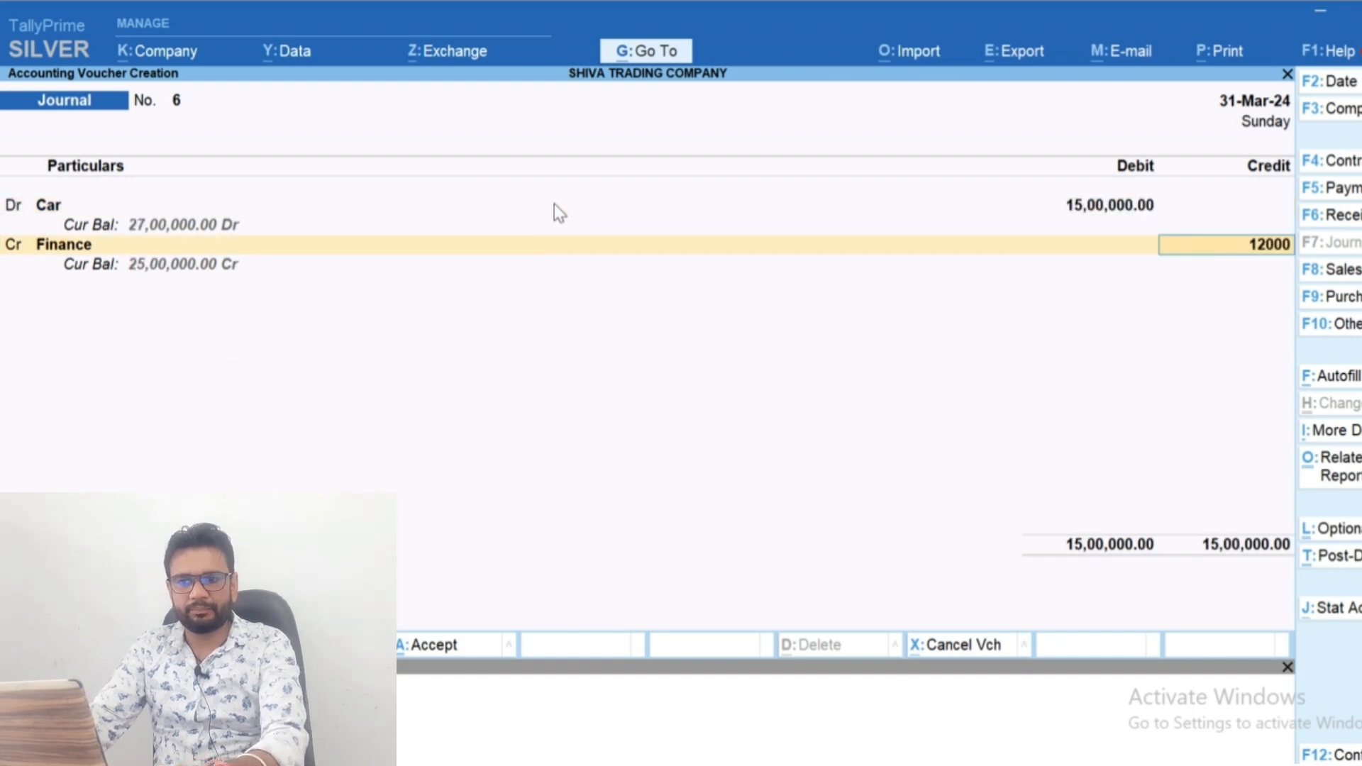
pyautogui.write('0')
pyautogui.press('Return')
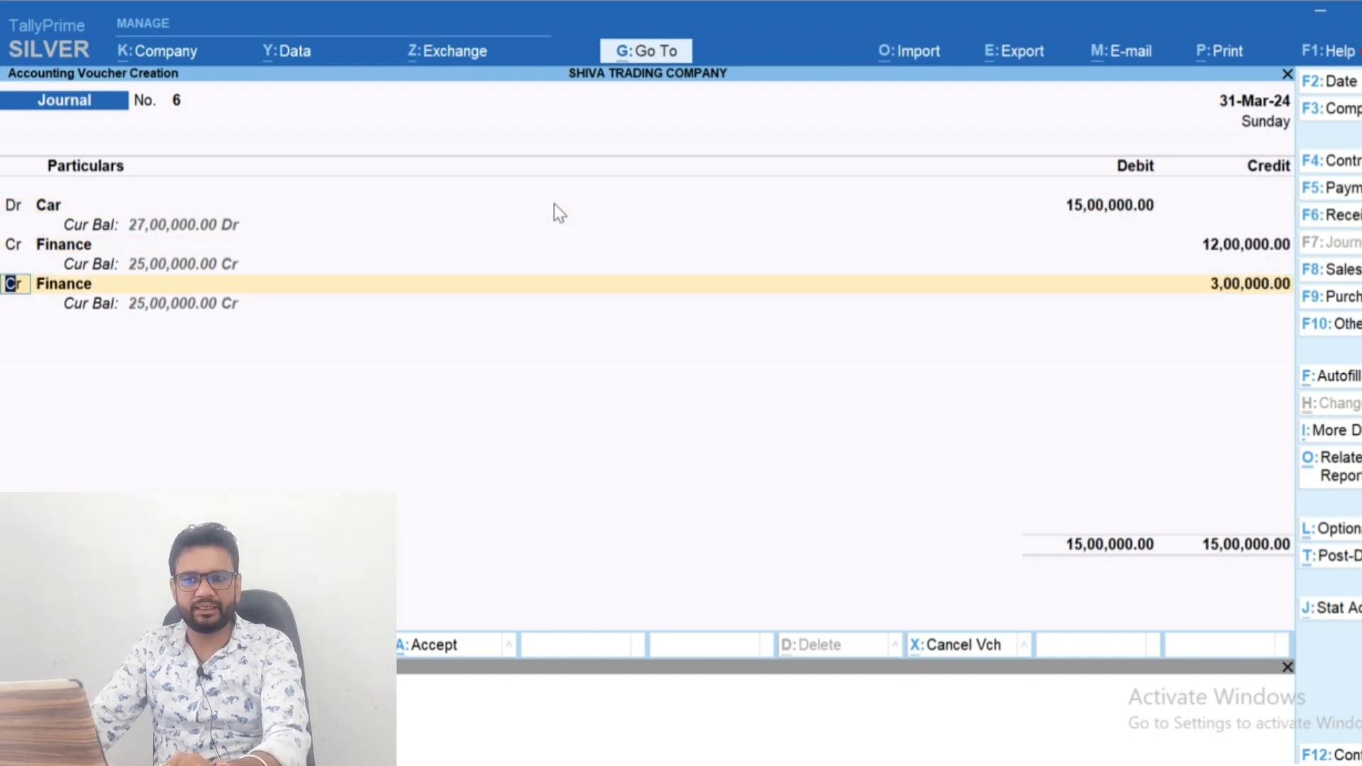
# Credit the remaining 3,00,000 to BOB BANK as the car's down payment and save the journal voucher
pyautogui.press('Return')
pyautogui.write('Bank')
pyautogui.press('Down')
pyautogui.press('Down')
pyautogui.press('Down')
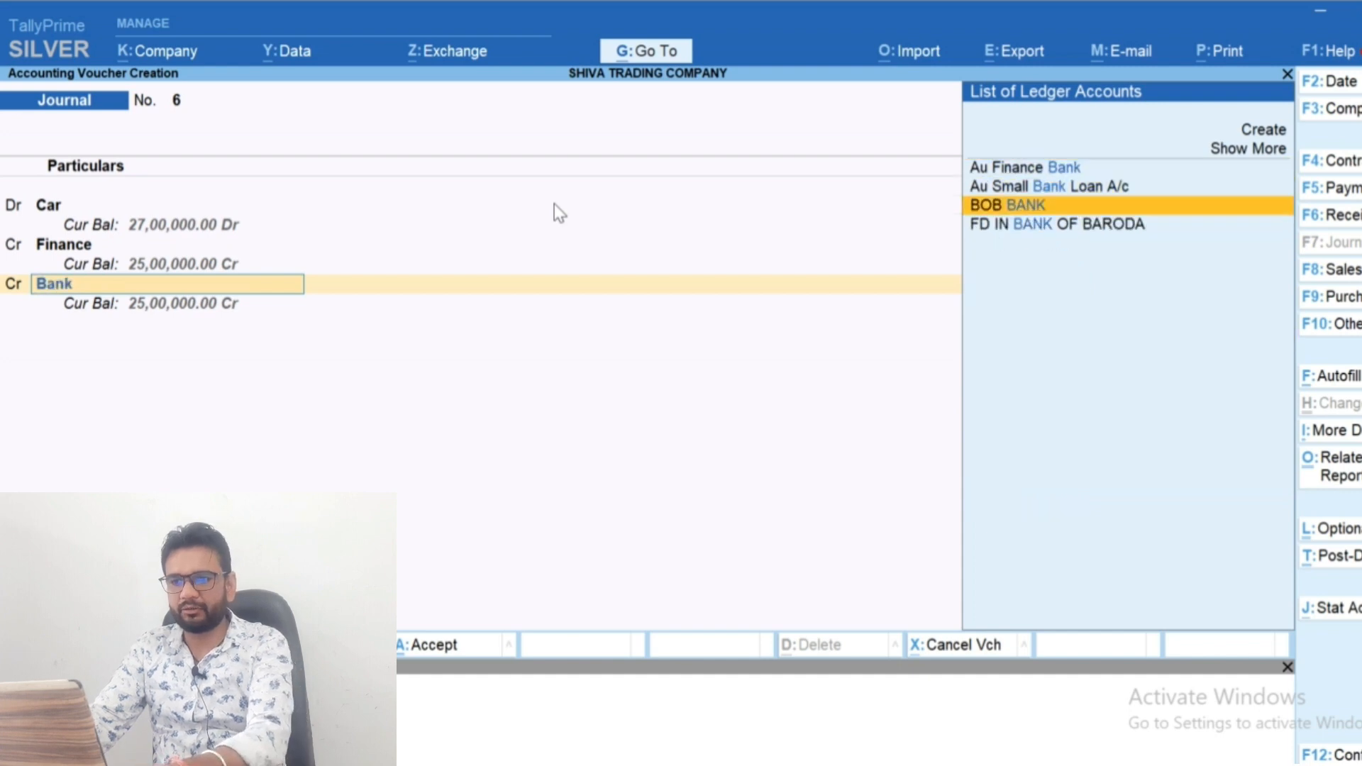
pyautogui.press('Return')
pyautogui.press('Return')
pyautogui.press('Return')
pyautogui.press('Return')
pyautogui.press('Return')
pyautogui.press('Return')
pyautogui.press('Return')
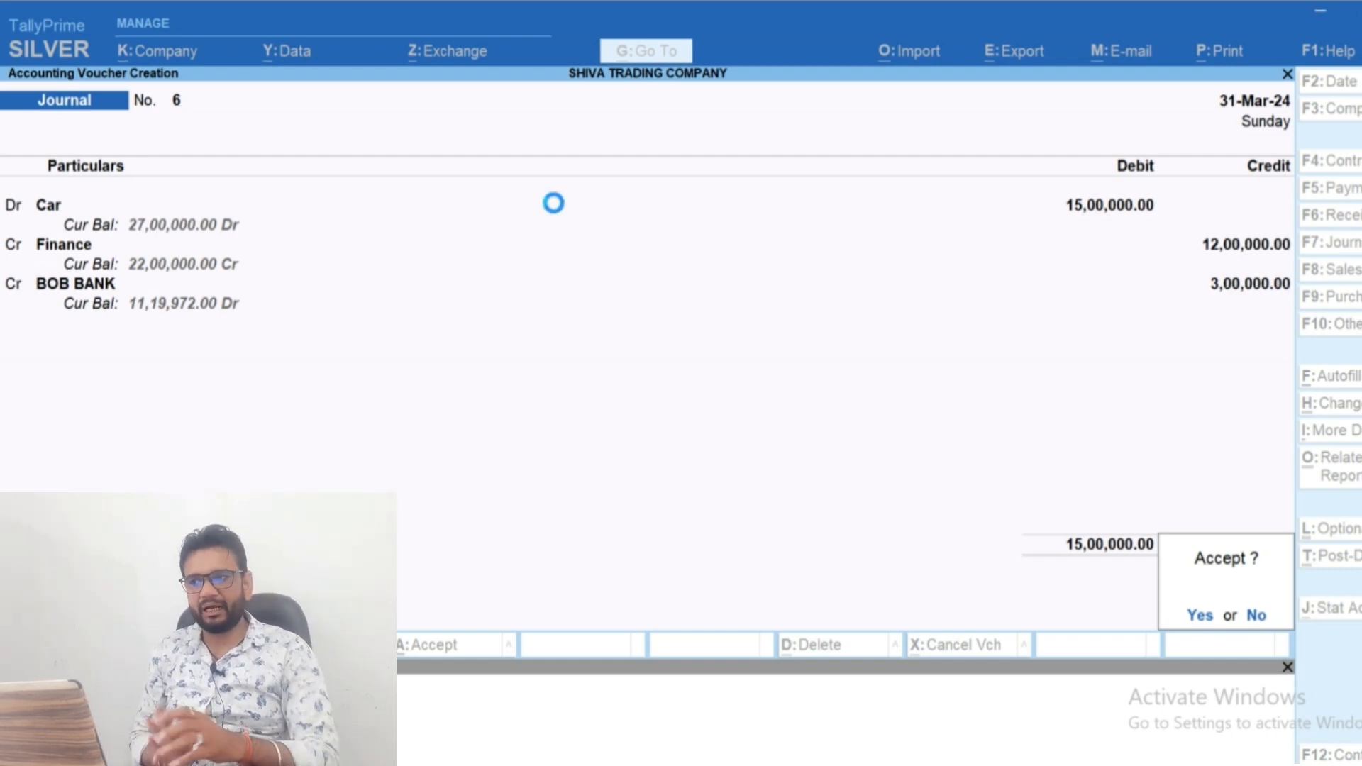
pyautogui.press('Return')
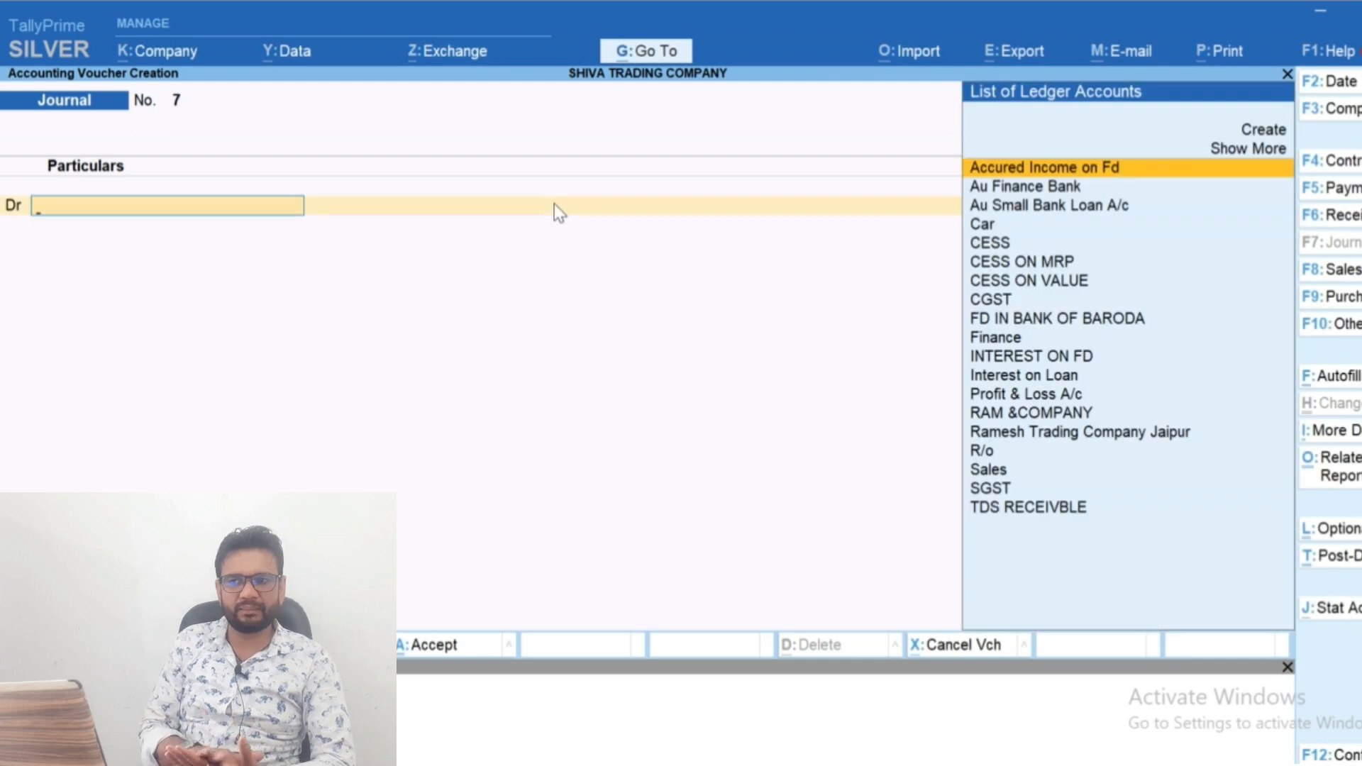
# Switch to the EMI calculator in the browser, set a car loan amount of 12,00,000, and review its EMI
pyautogui.hotkey('alt', 'Tab')
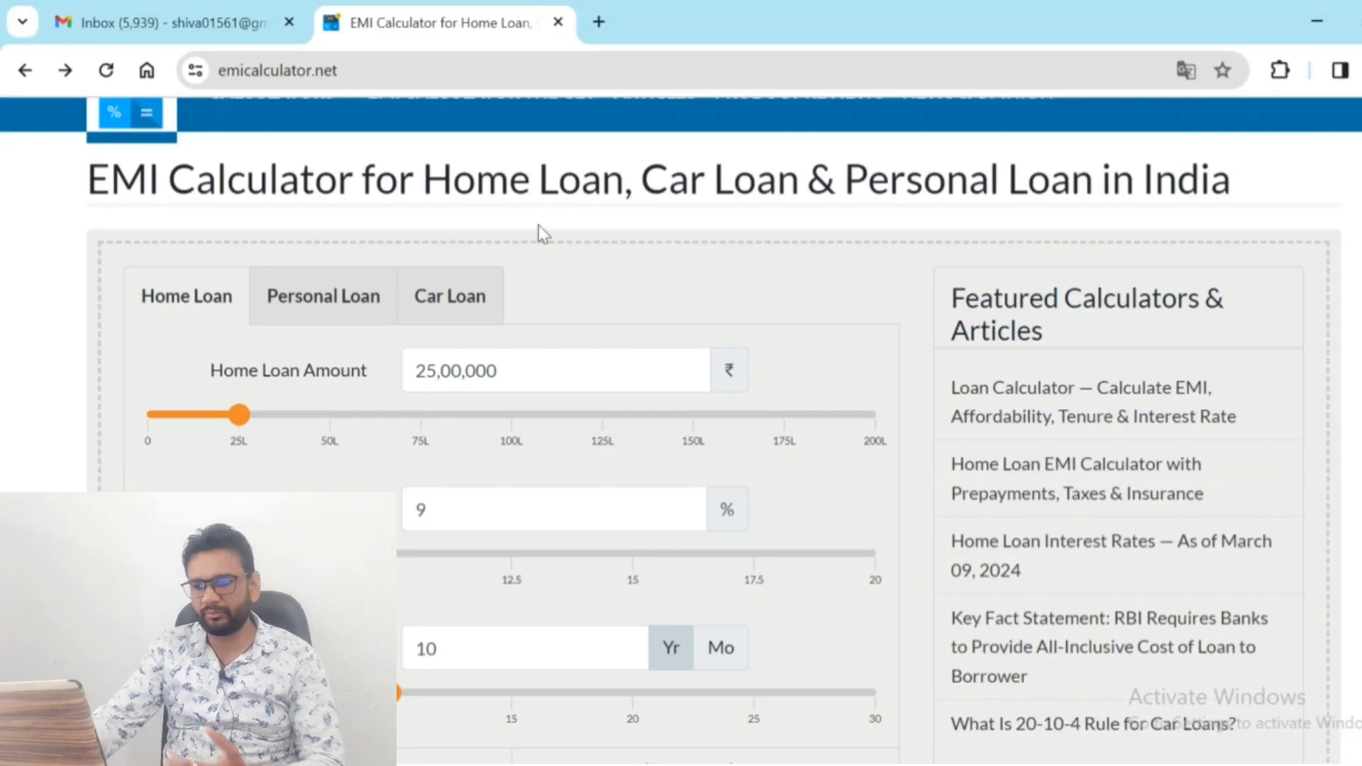
pyautogui.click(441, 295)
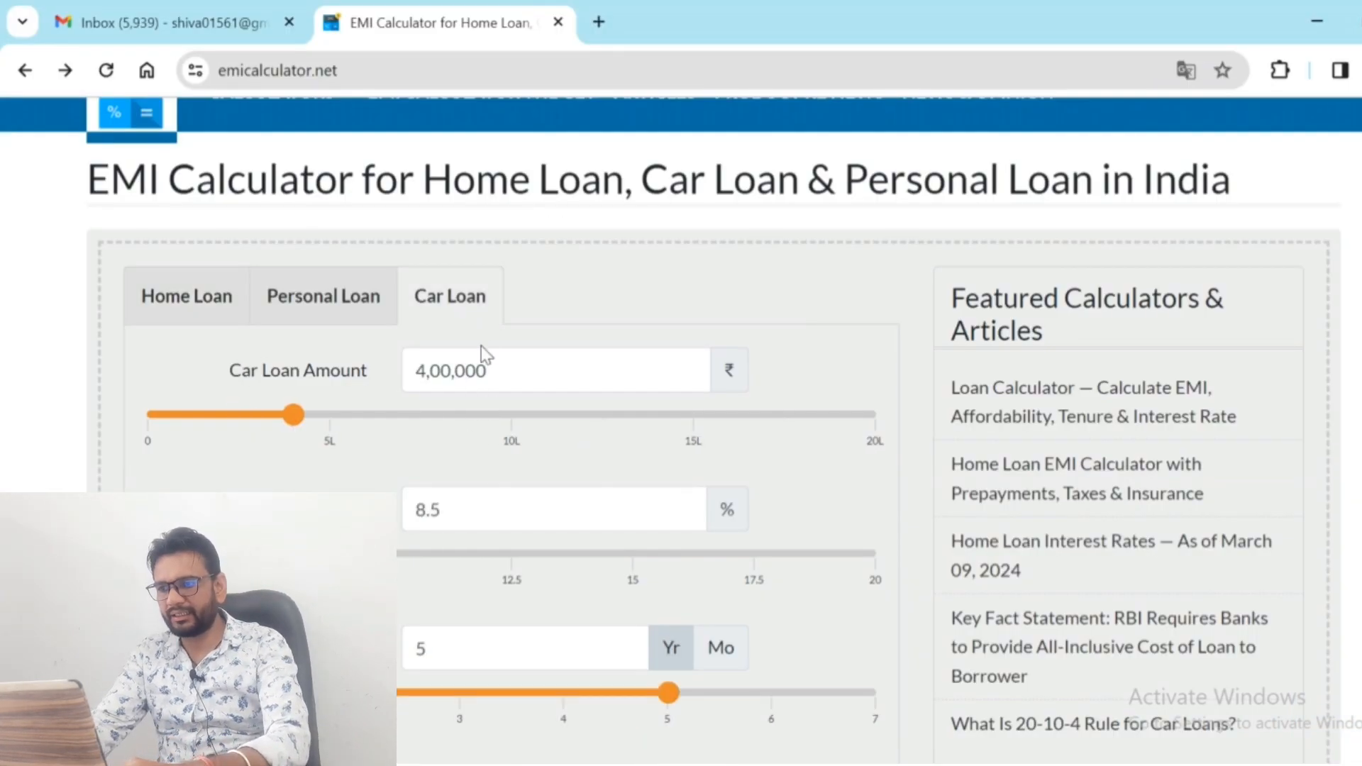
pyautogui.click(503, 381)
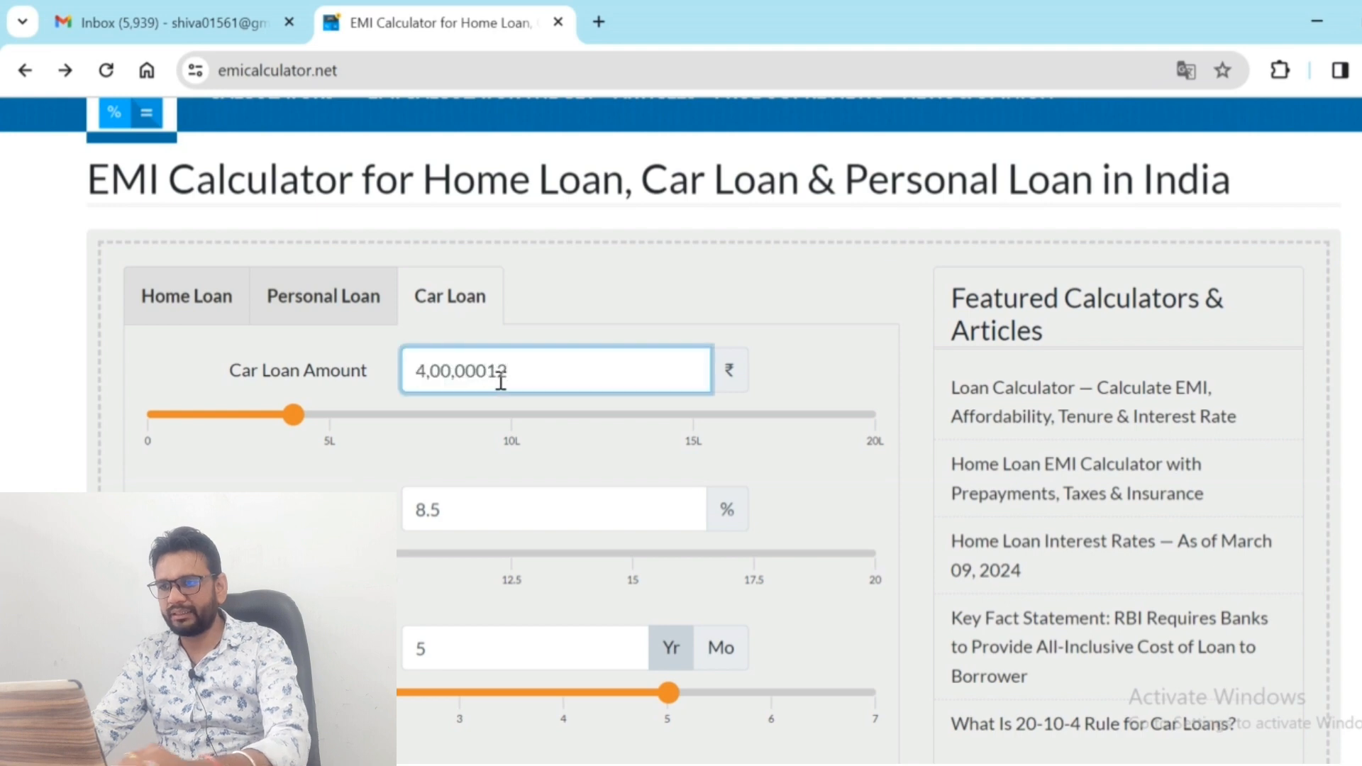
pyautogui.press('BackSpace')
pyautogui.press('BackSpace')
pyautogui.press('BackSpace')
pyautogui.press('BackSpace')
pyautogui.press('BackSpace')
pyautogui.press('BackSpace')
pyautogui.press('BackSpace')
pyautogui.press('BackSpace')
pyautogui.write('12,00,00')
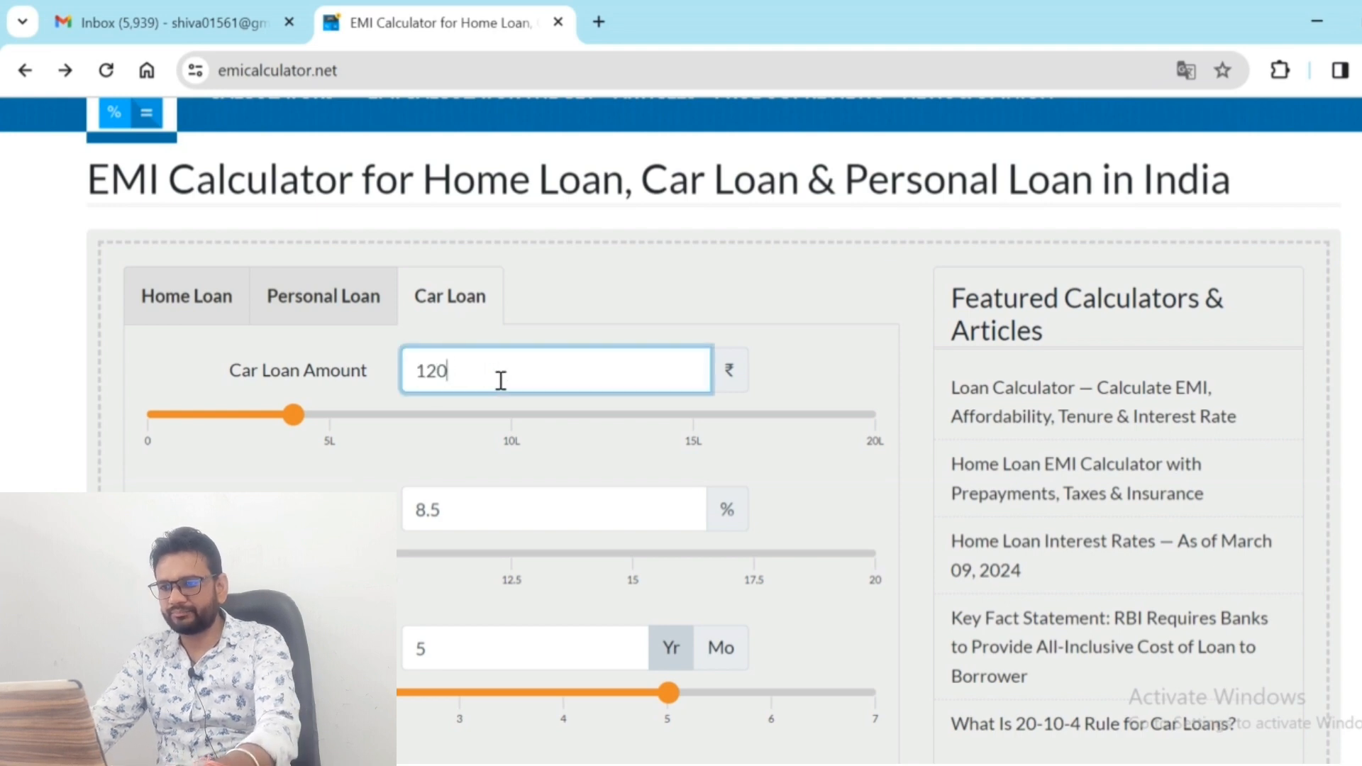
pyautogui.write('0000')
pyautogui.click(746, 448)
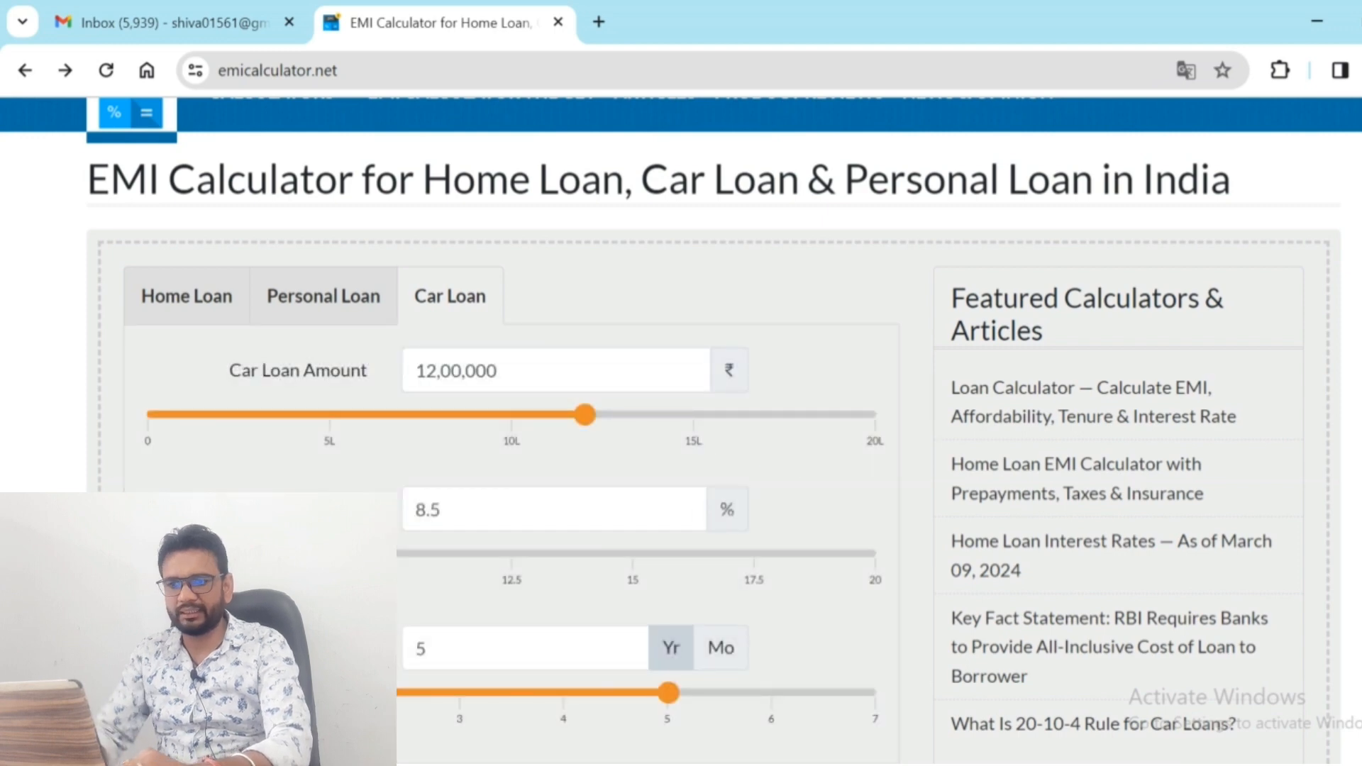
pyautogui.scroll(-6, 726, 430)
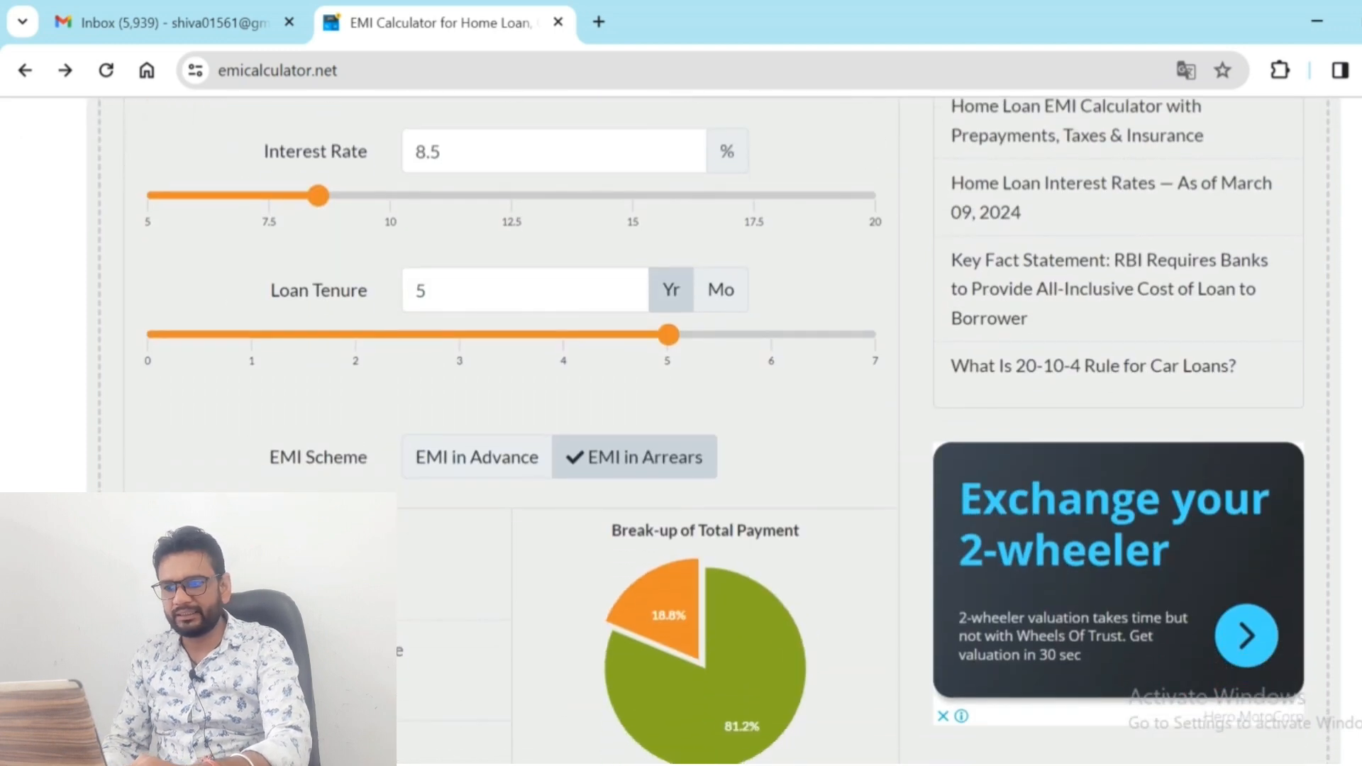
pyautogui.scroll(-3, 667, 298)
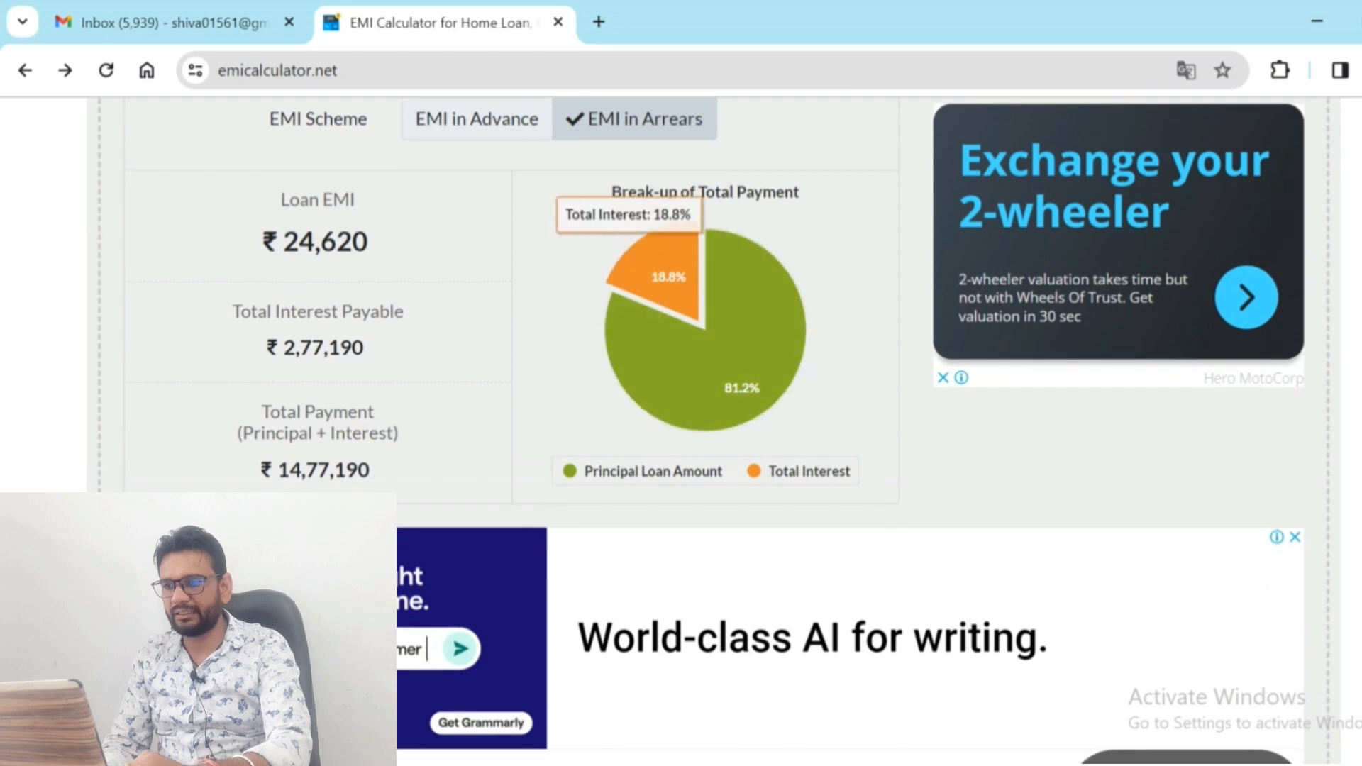
# Expand FY25 in the car loan's repayment schedule to examine the monthly principal and interest split
pyautogui.scroll(-15, 808, 371)
pyautogui.scroll(6, 809, 370)
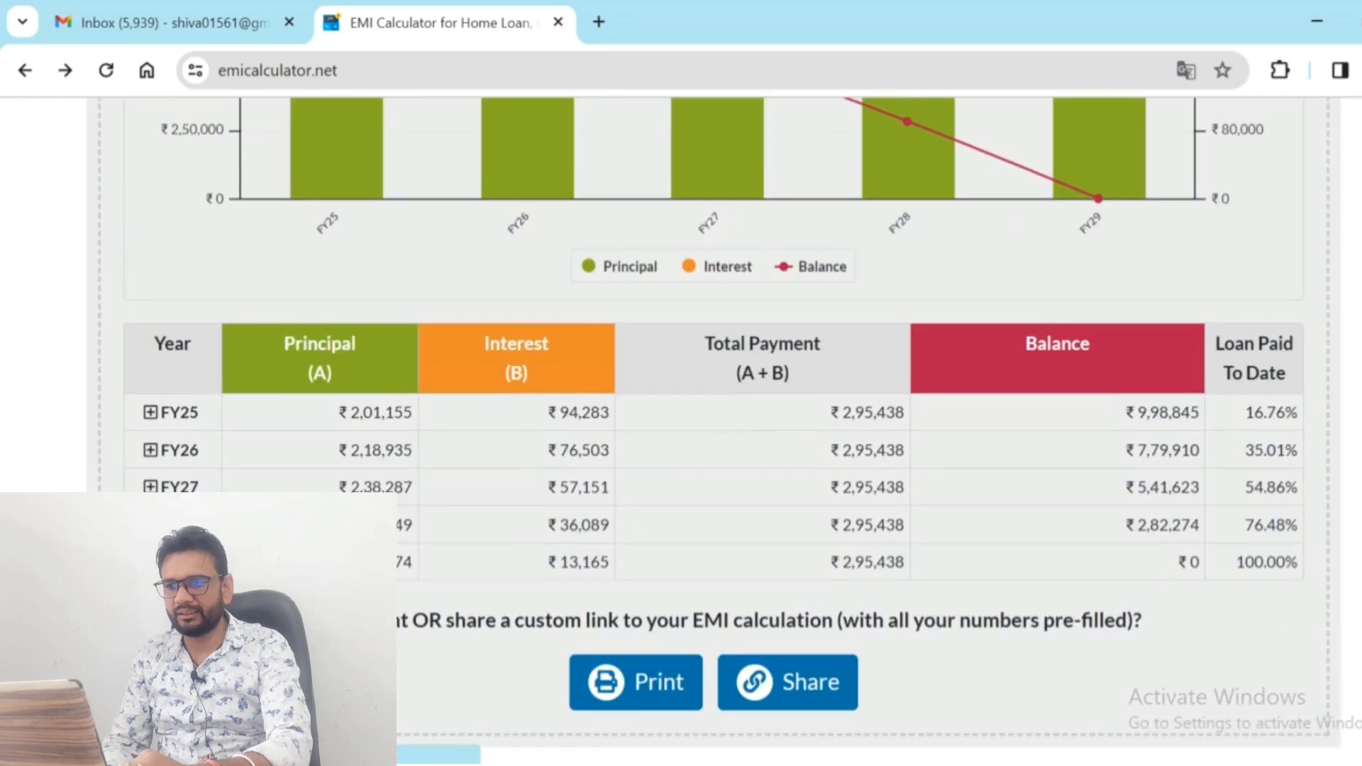
pyautogui.click(150, 412)
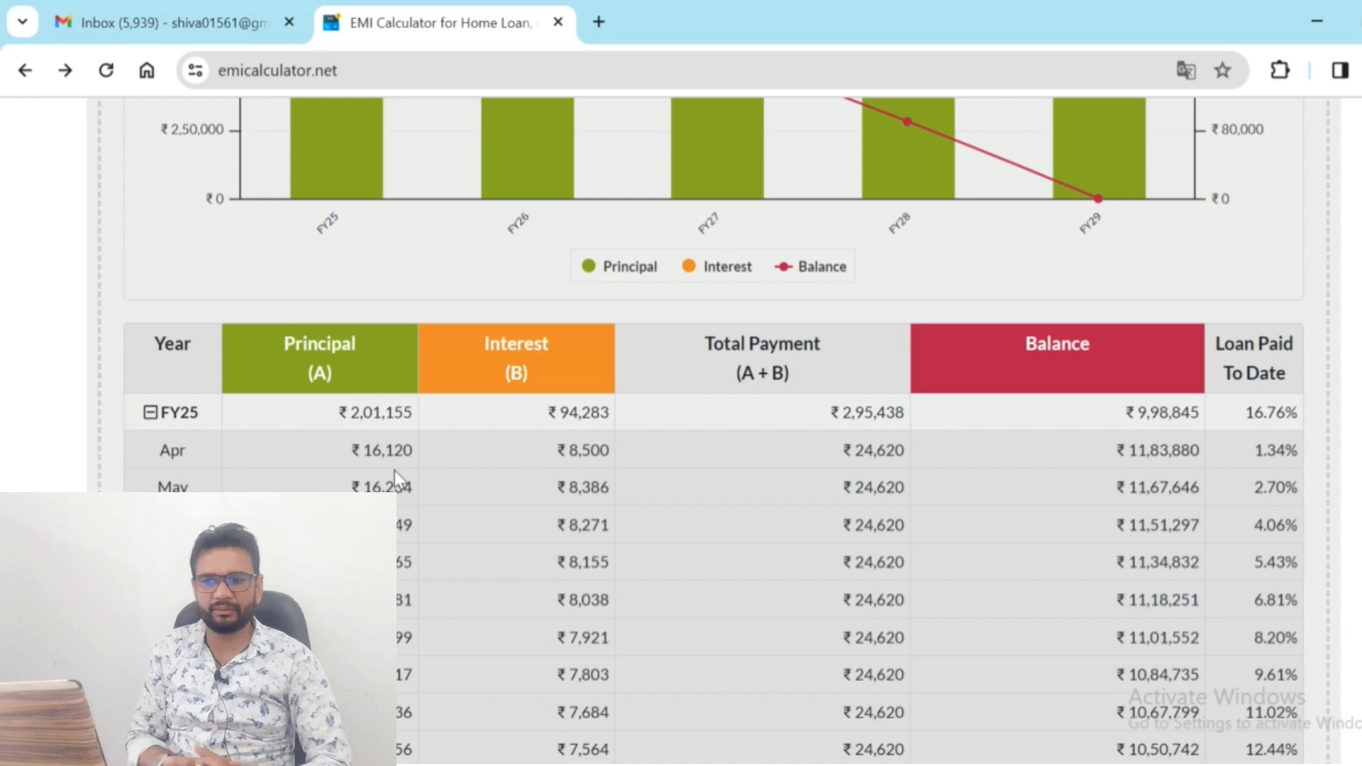
# Switch to TallyPrime, open a payment voucher, and start a new ledger named Sbi Cc Limit from its account field
pyautogui.hotkey('alt', 'Tab')
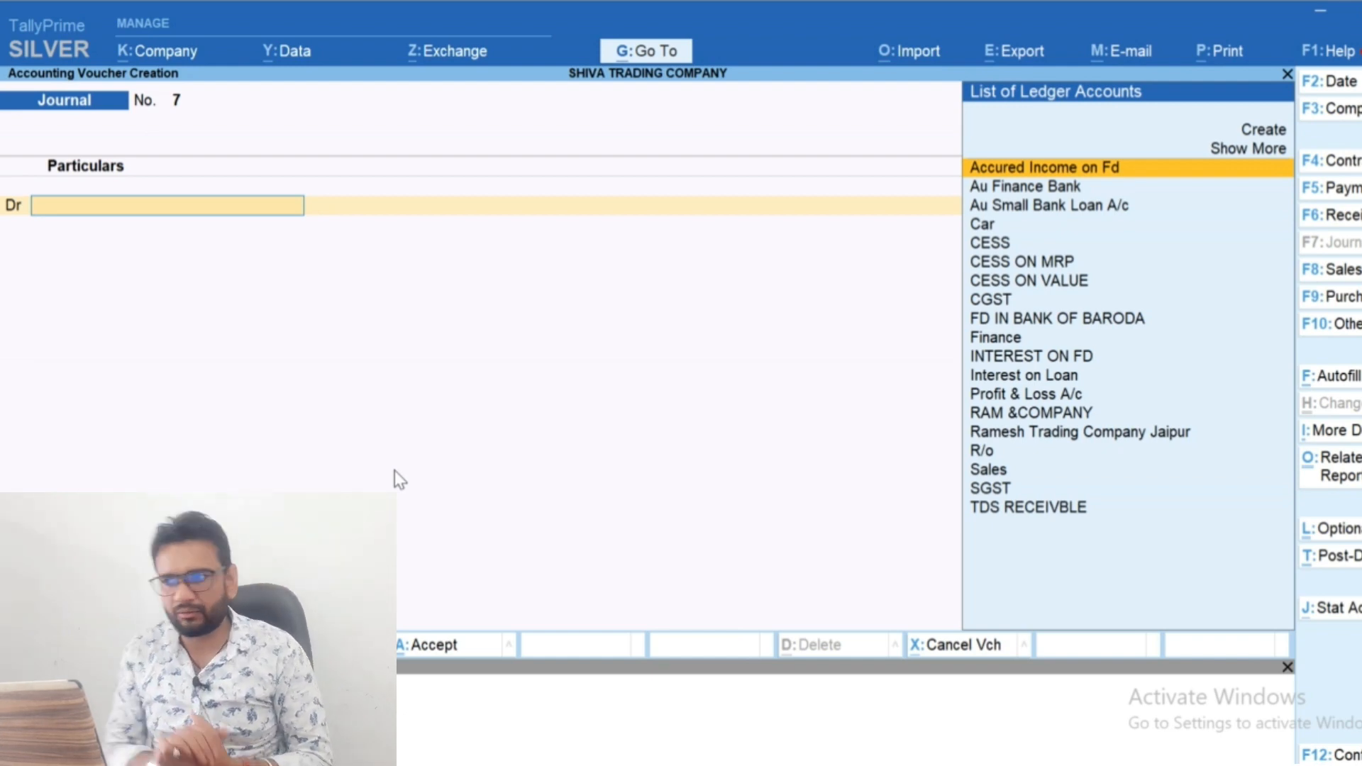
pyautogui.press('F5')
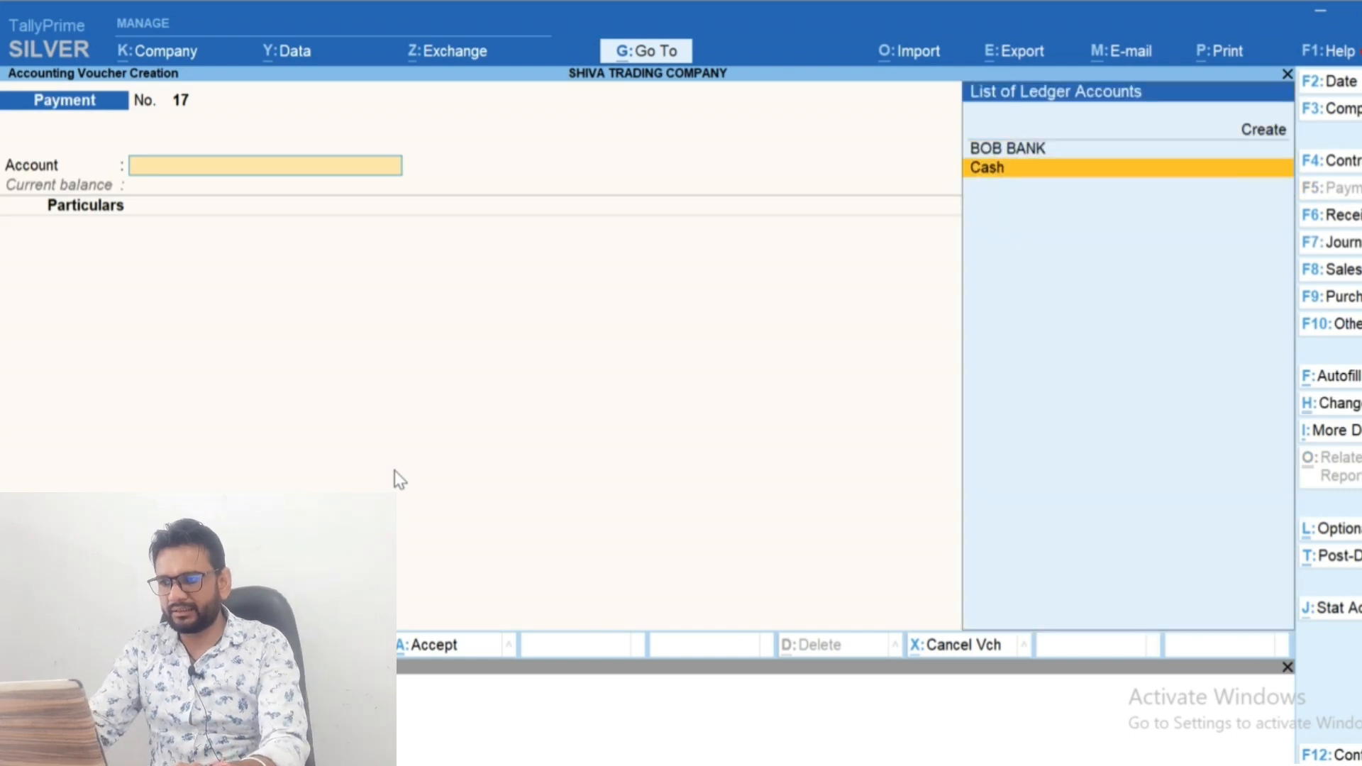
pyautogui.press('Up')
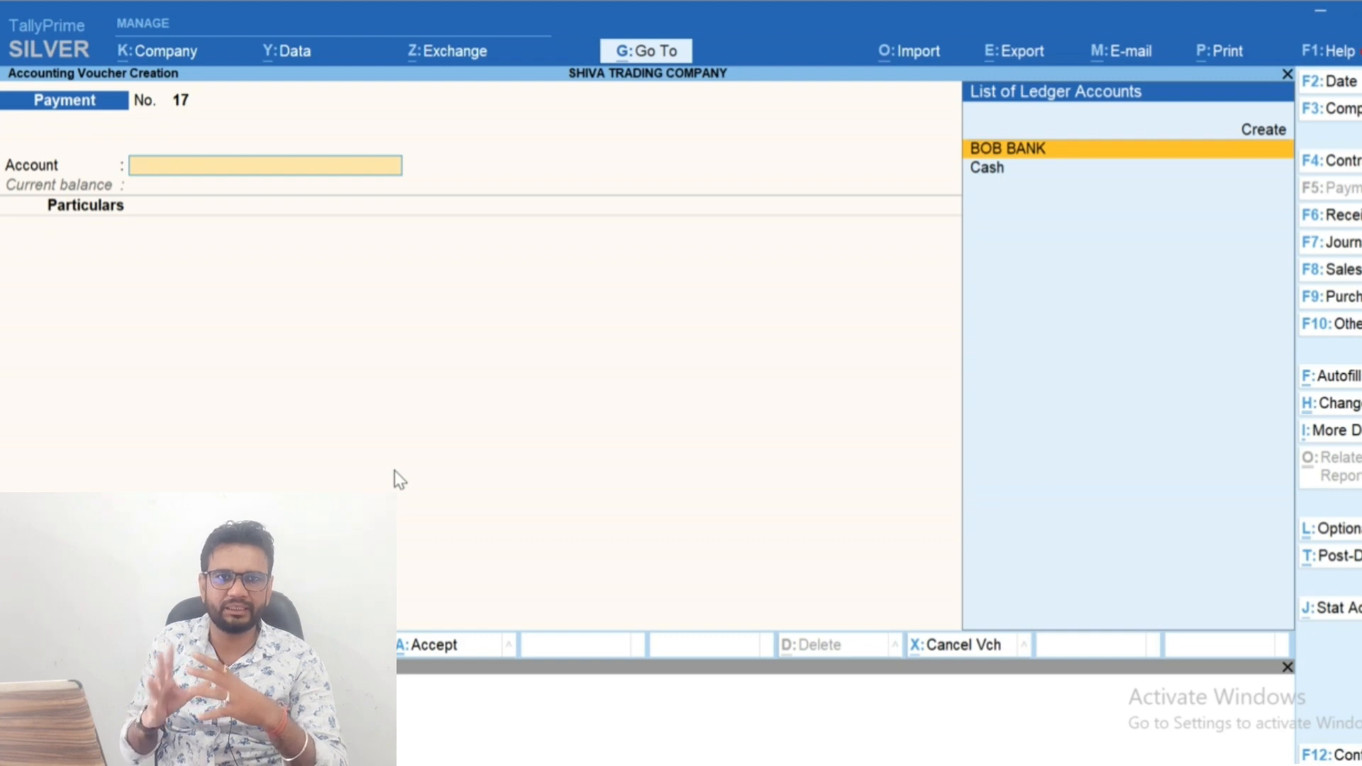
pyautogui.hotkey('alt', 'c')
pyautogui.write('S')
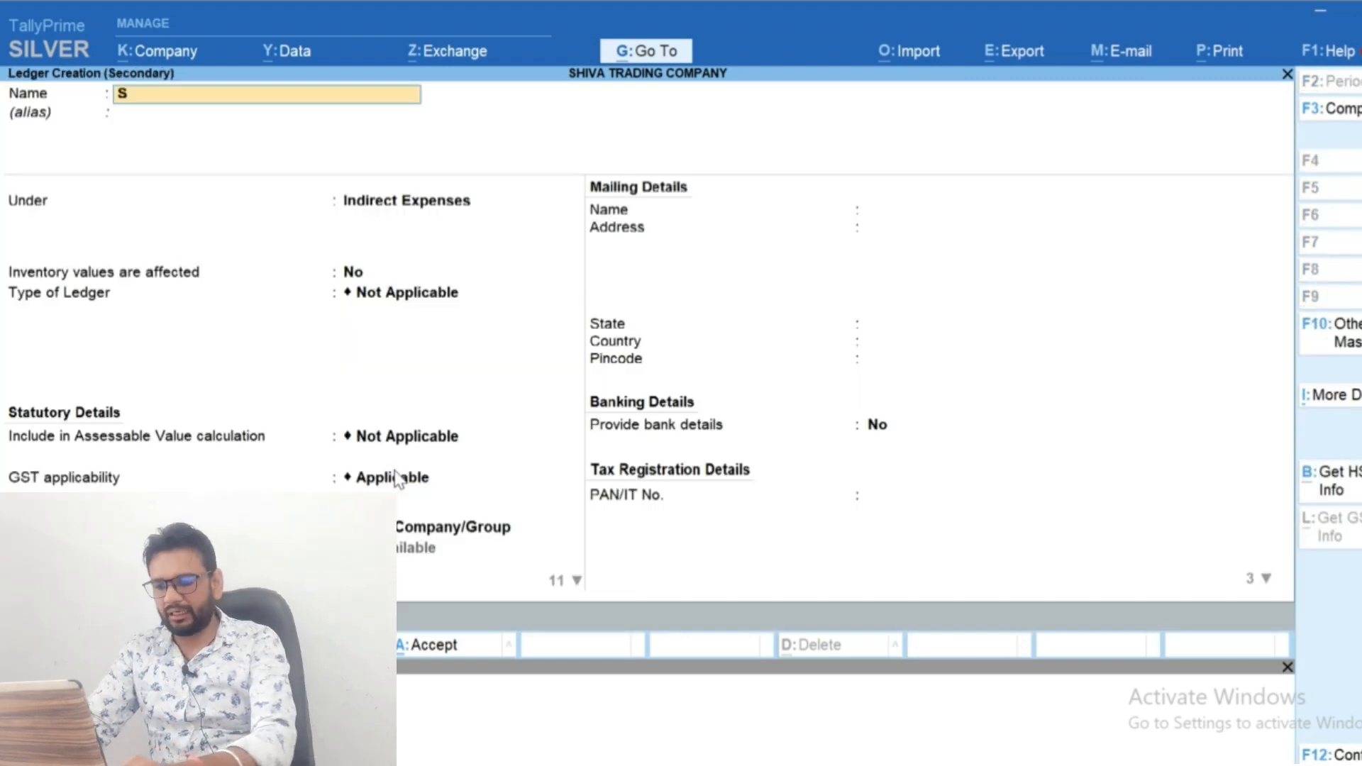
pyautogui.write('bi Cc Limit')
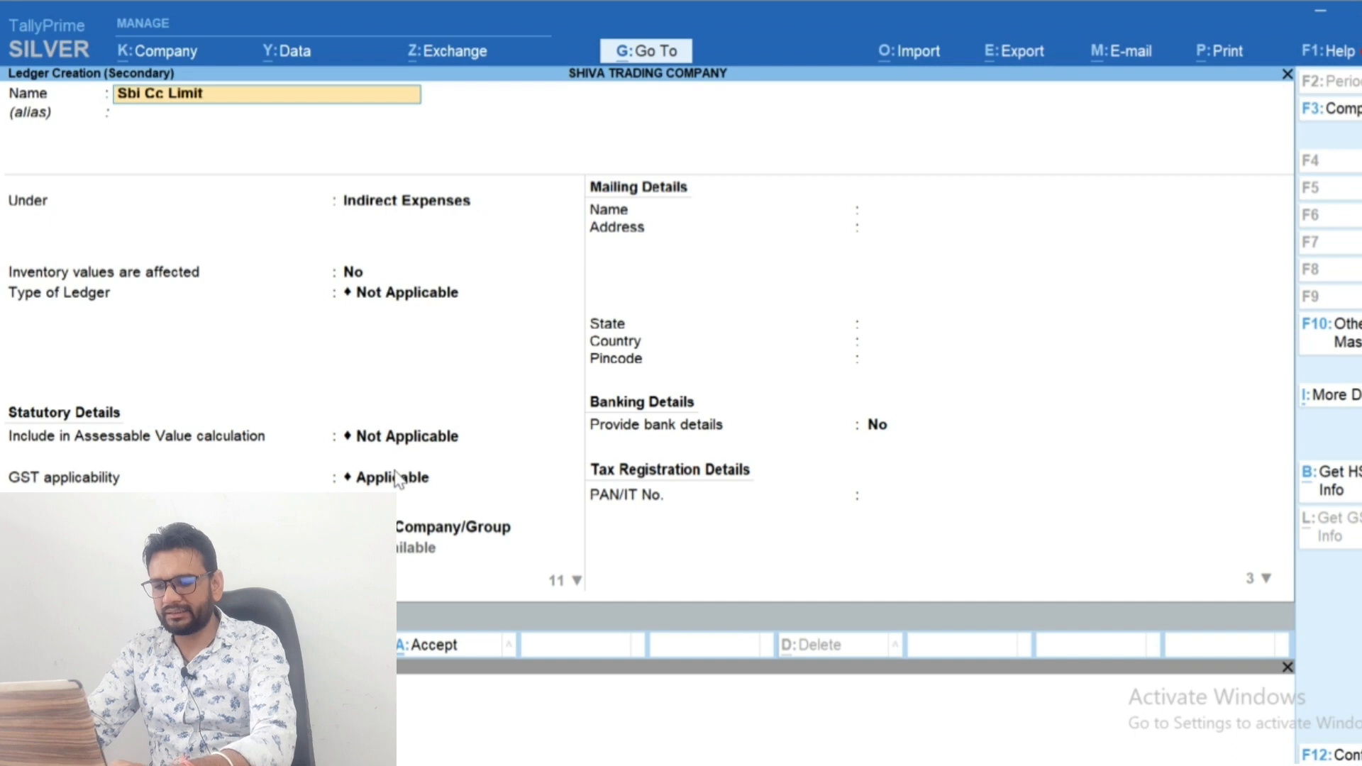
# Place the Sbi Cc Limit ledger under the Bank OD A/c group and save it
pyautogui.press('Return')
pyautogui.press('Return')
pyautogui.write('Ba')
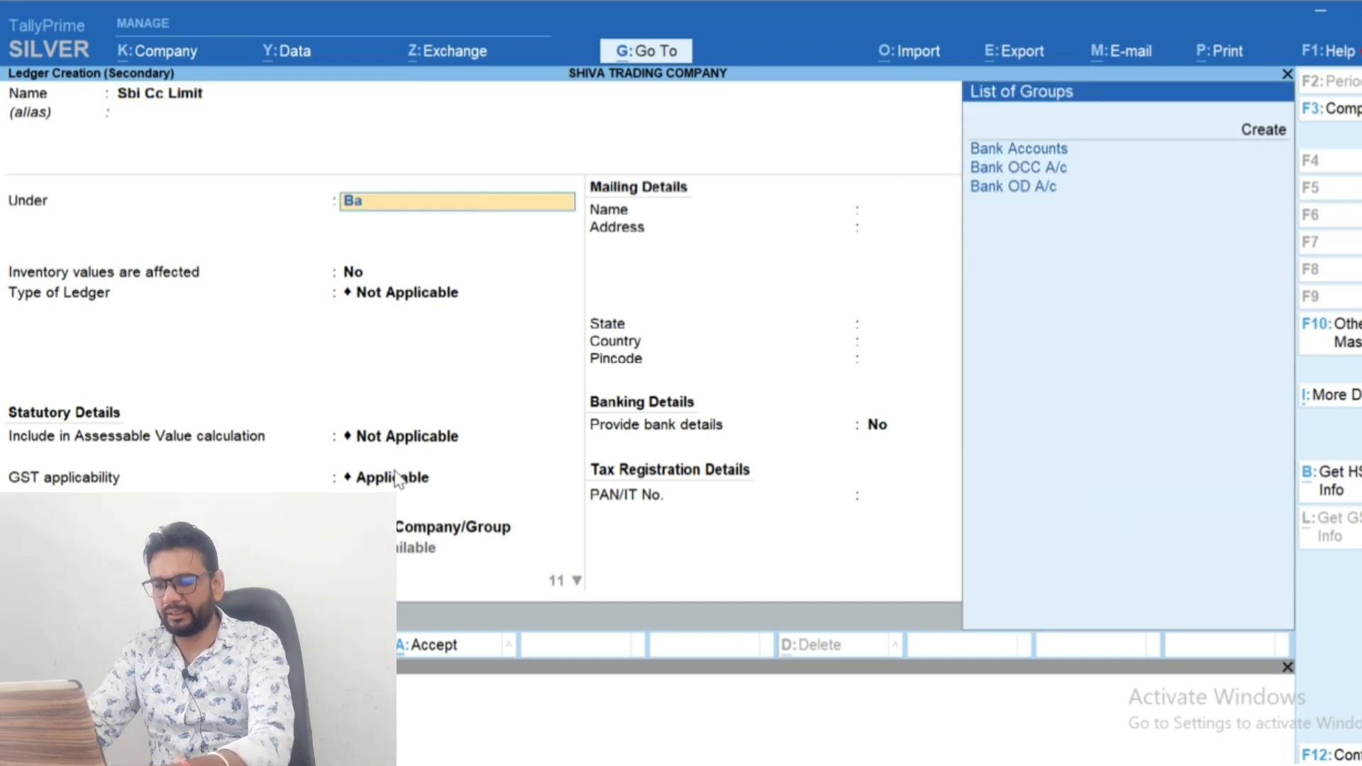
pyautogui.write('nk')
pyautogui.press('Down')
pyautogui.press('Down')
pyautogui.press('Return')
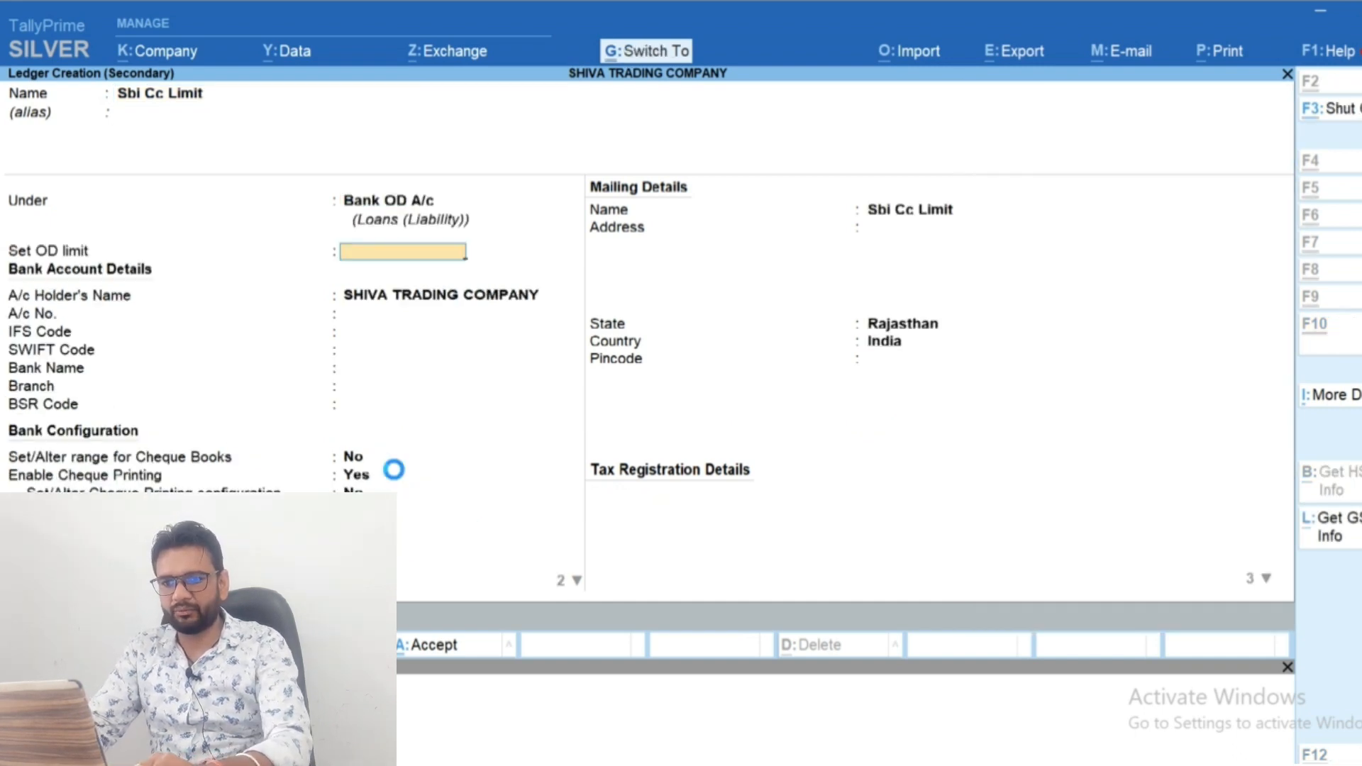
pyautogui.hotkey('ctrl', 'a')
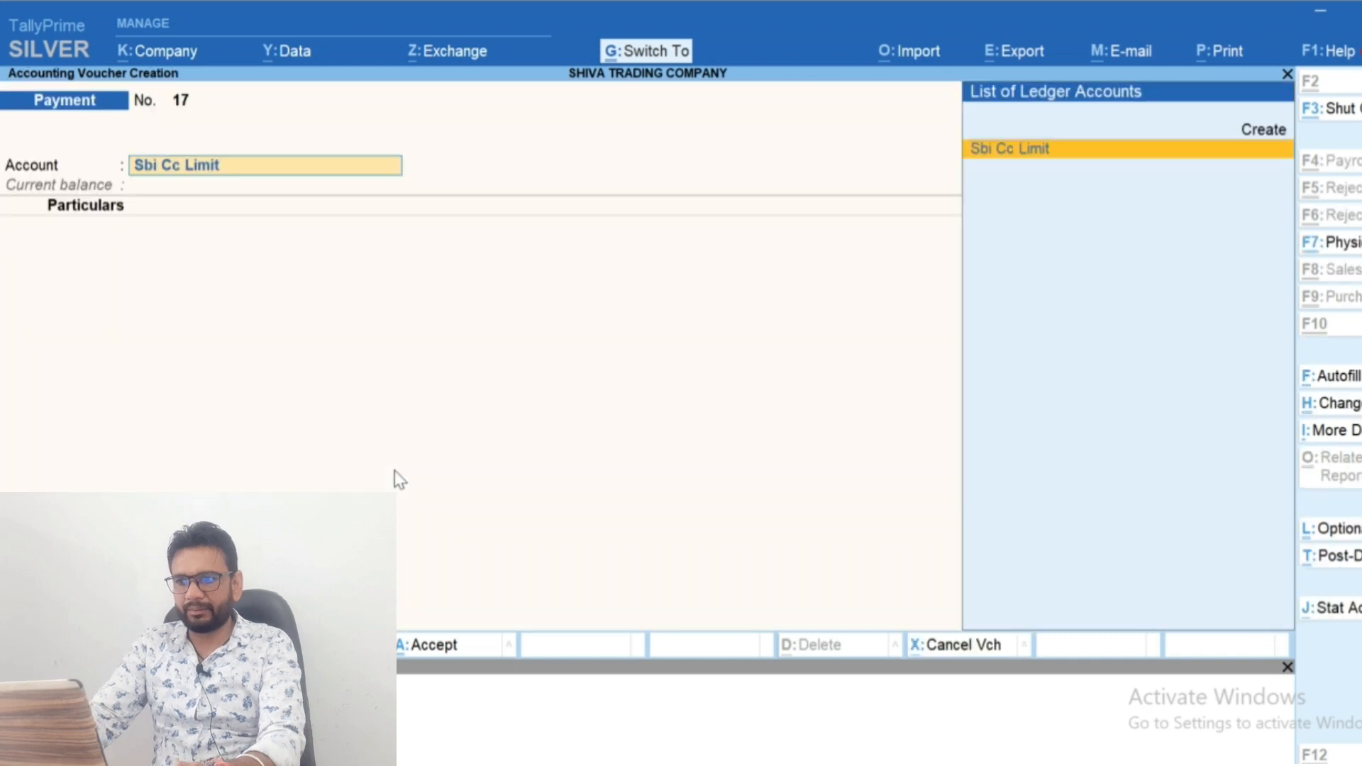
# Record and save a contra voucher with BOB BANK as the account and Sbi Cc Limit as the particulars for 45,00,000
pyautogui.press('BackSpace')
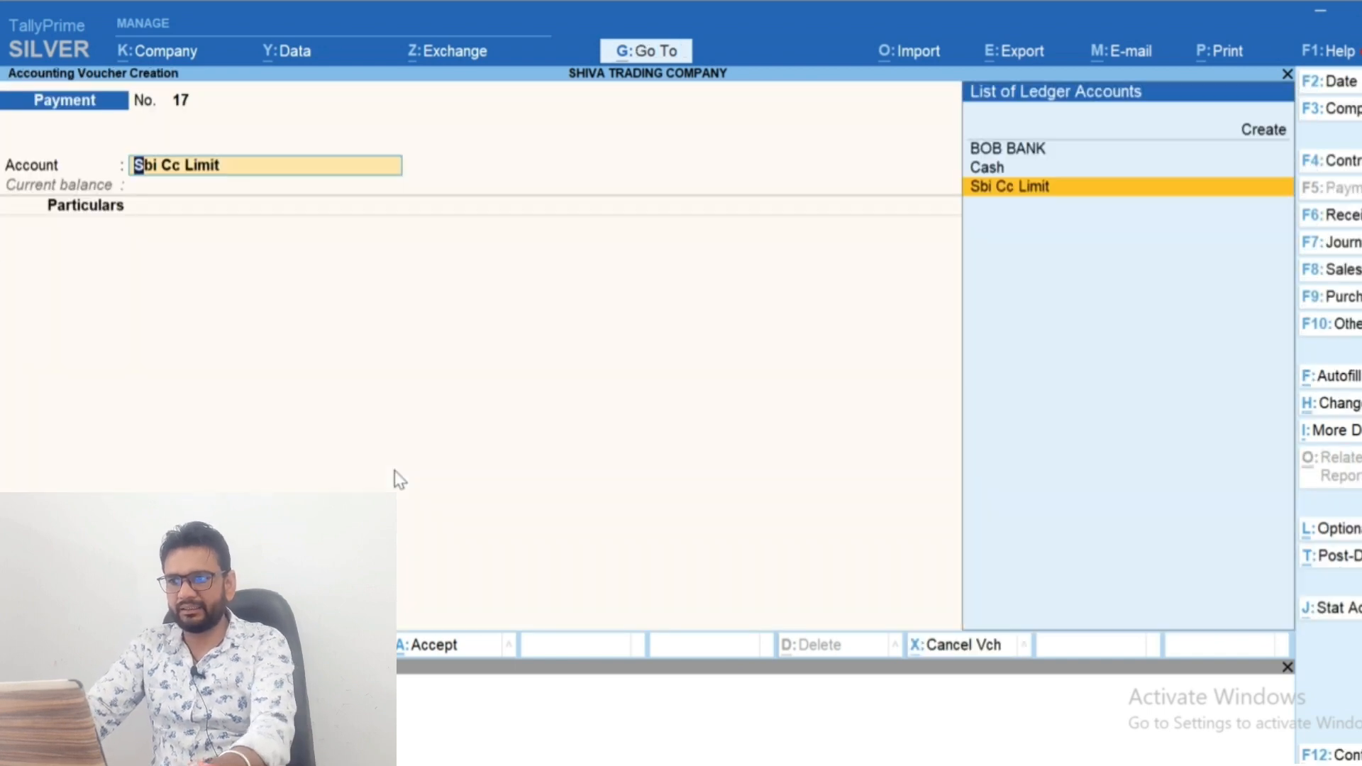
pyautogui.press('F6')
pyautogui.write('Bo')
pyautogui.press('Return')
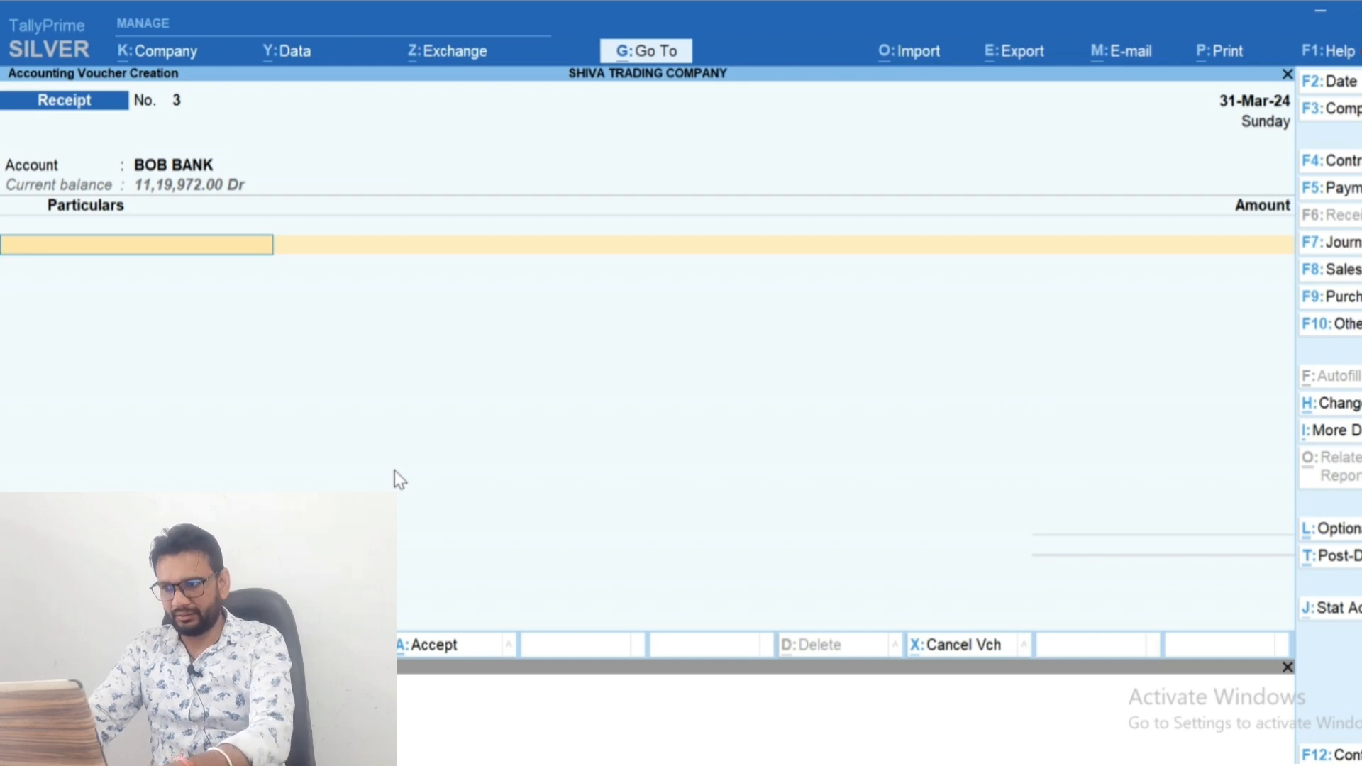
pyautogui.press('F4')
pyautogui.press('Return')
pyautogui.write('Sbi')
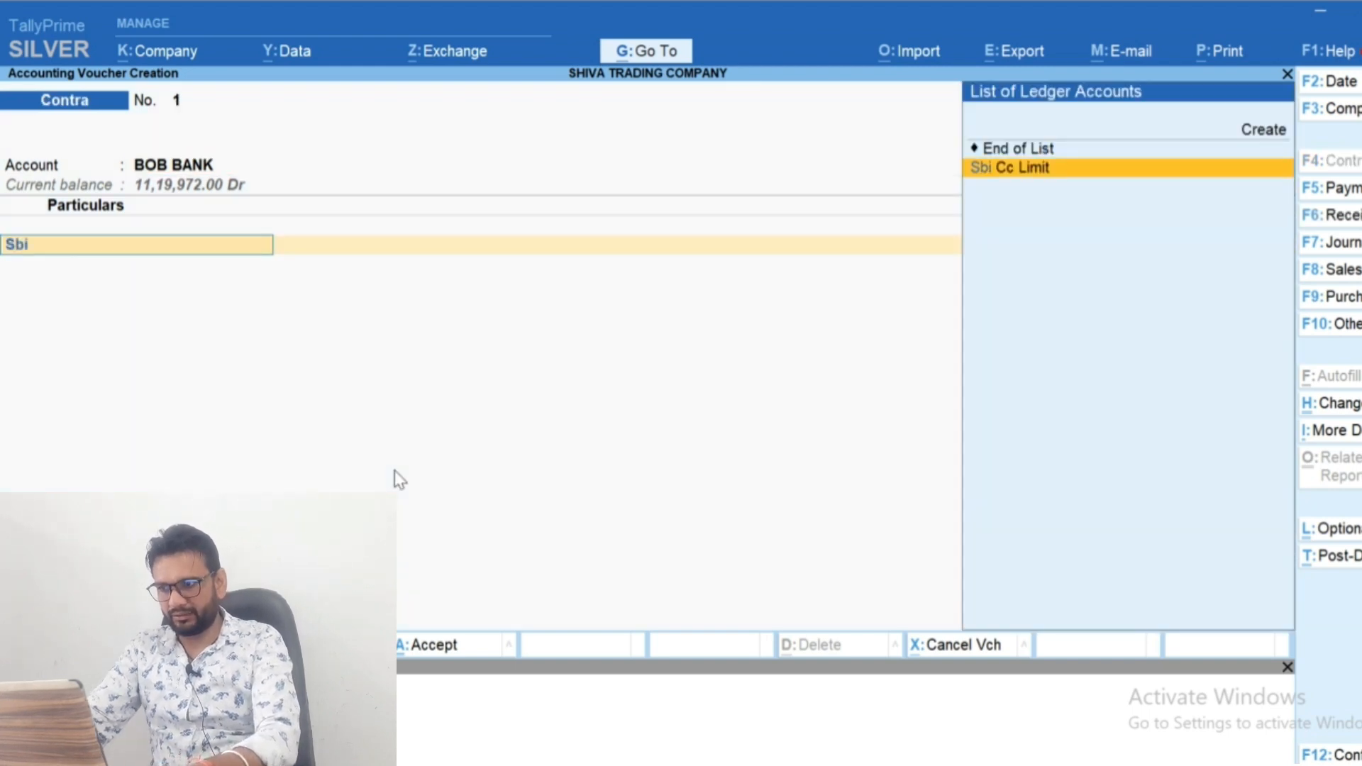
pyautogui.press('Return')
pyautogui.write('4500000')
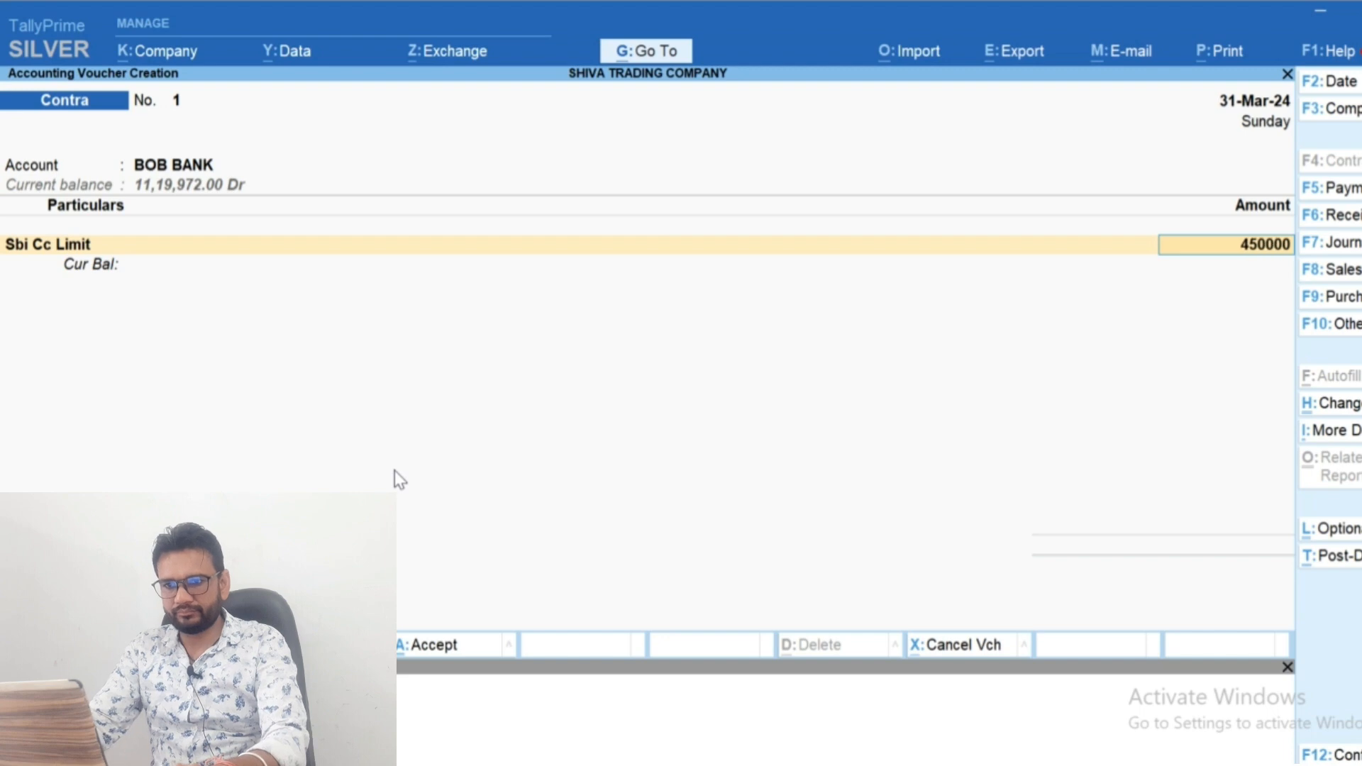
pyautogui.press('Return')
pyautogui.hotkey('ctrl', 'a')
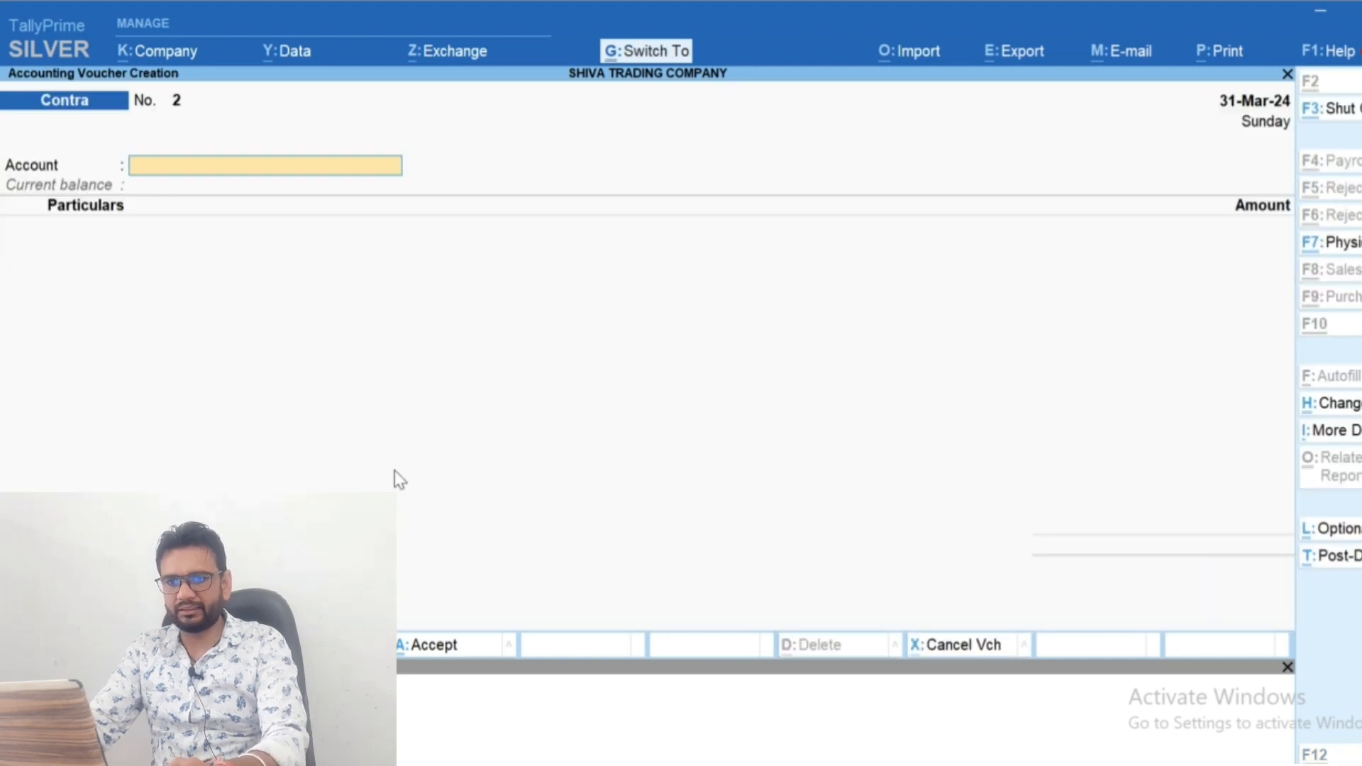
# Reopen the saved contra voucher, set its date to 15-May-23, and save it again
pyautogui.press('pageup')
pyautogui.press('F2')
pyautogui.write('15.5')
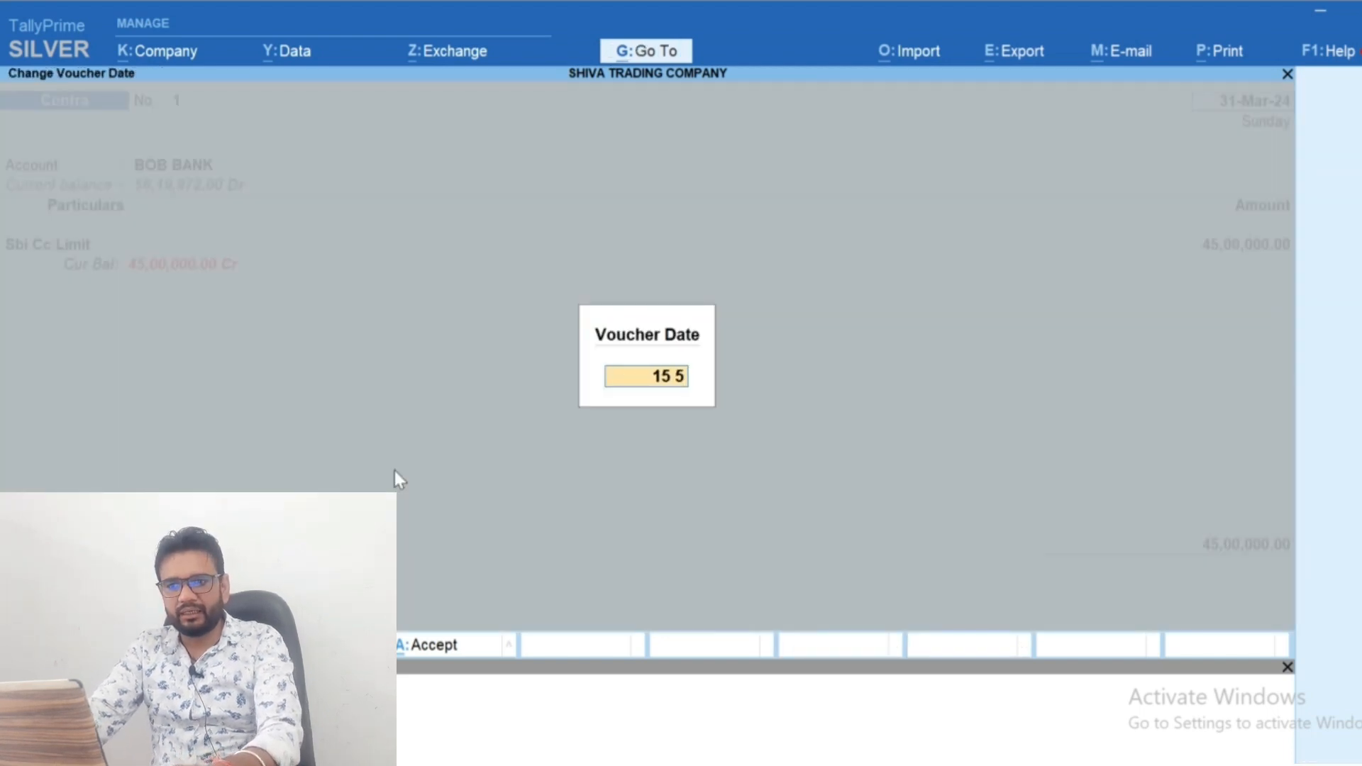
pyautogui.press('Return')
pyautogui.hotkey('ctrl', 'a')
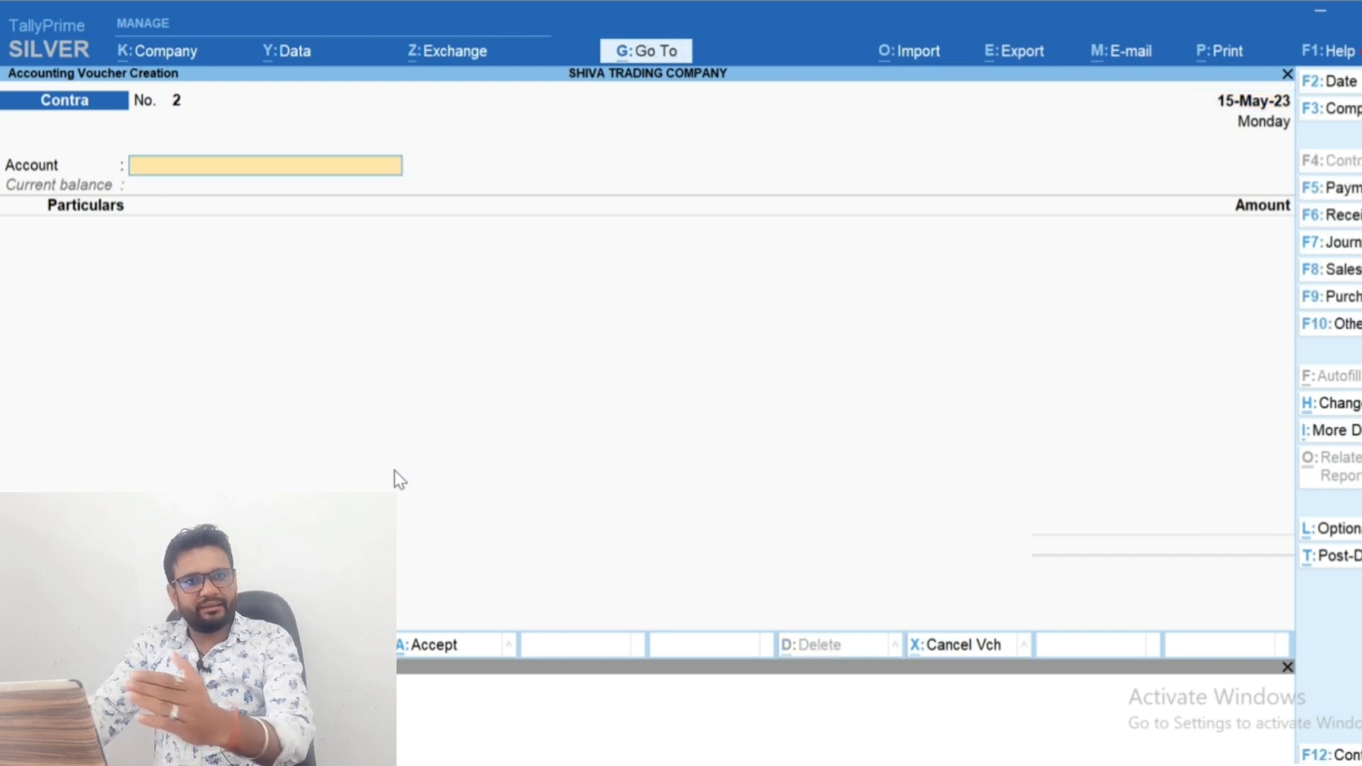
# Start a payment voucher with Sbi Cc Limit as the paying account
pyautogui.press('F6')
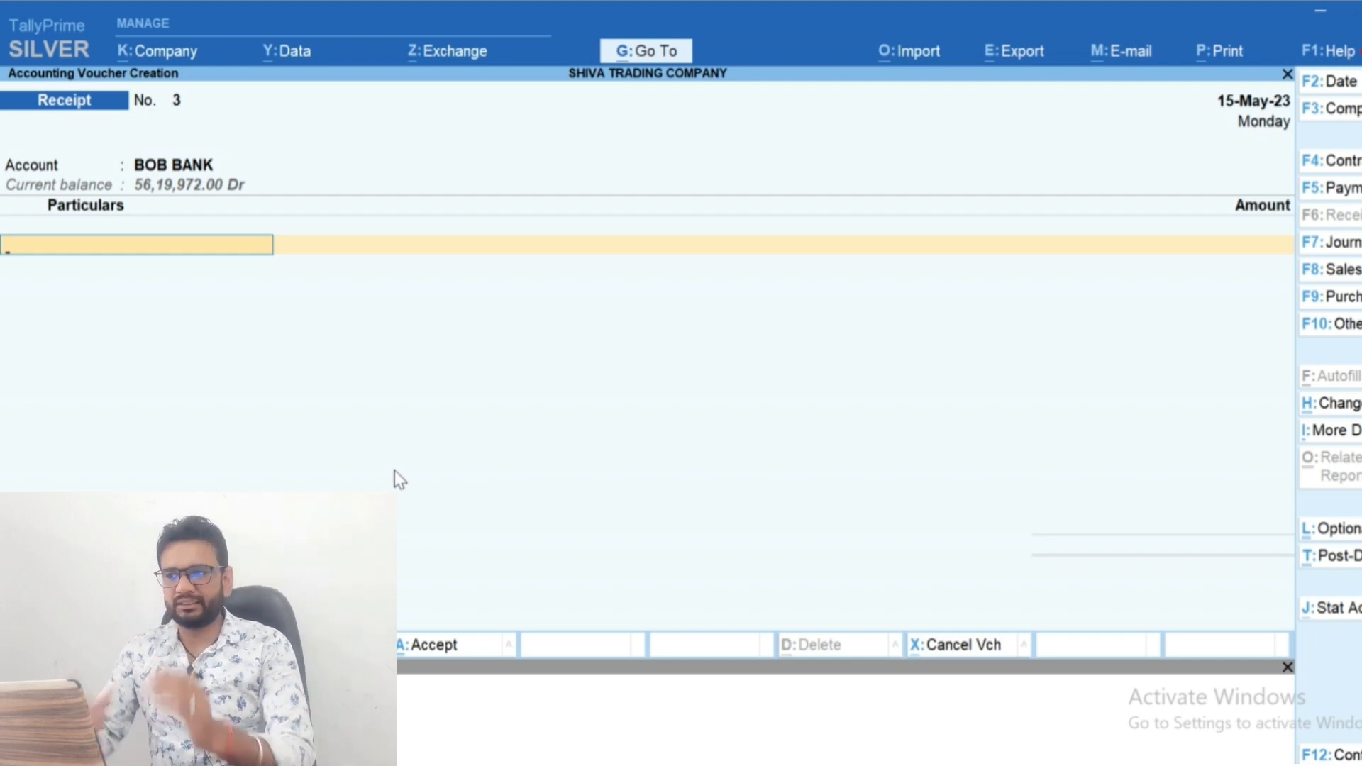
pyautogui.press('F5')
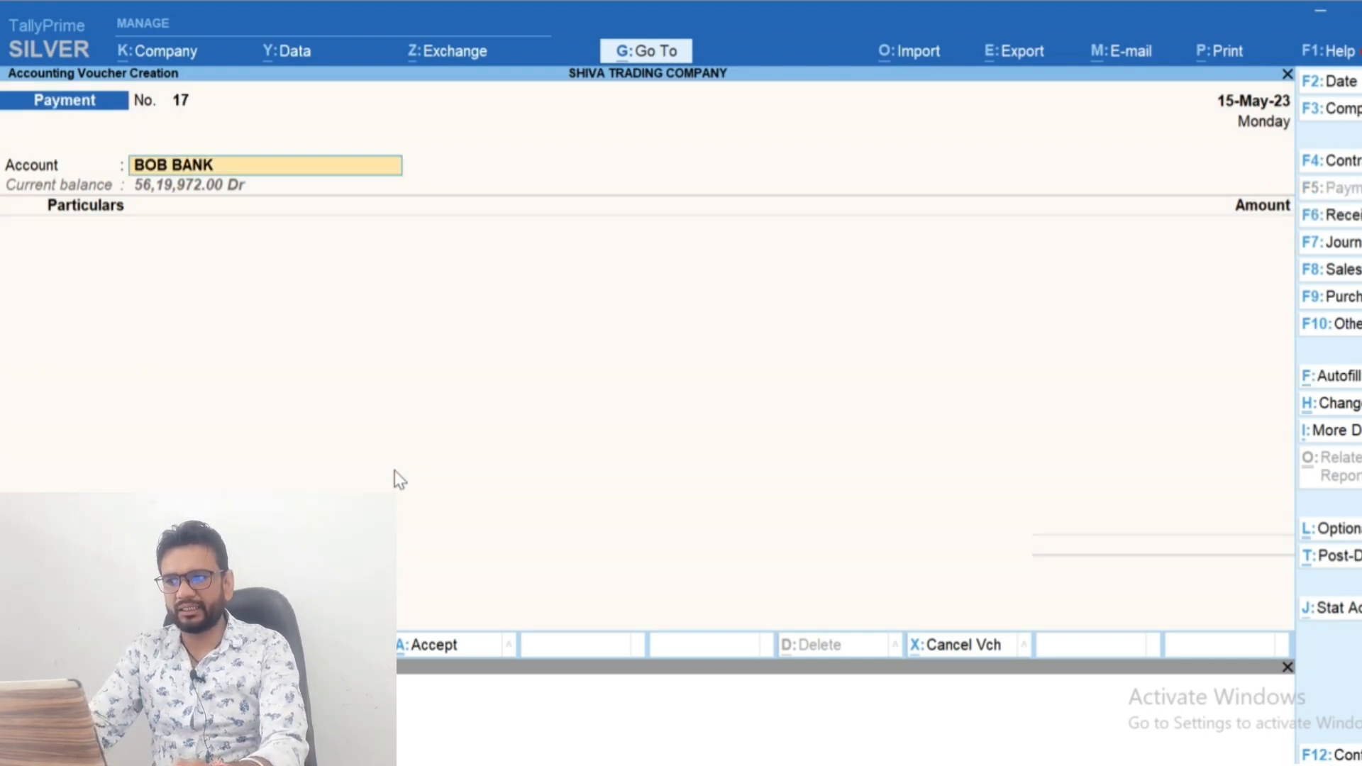
pyautogui.press('BackSpace')
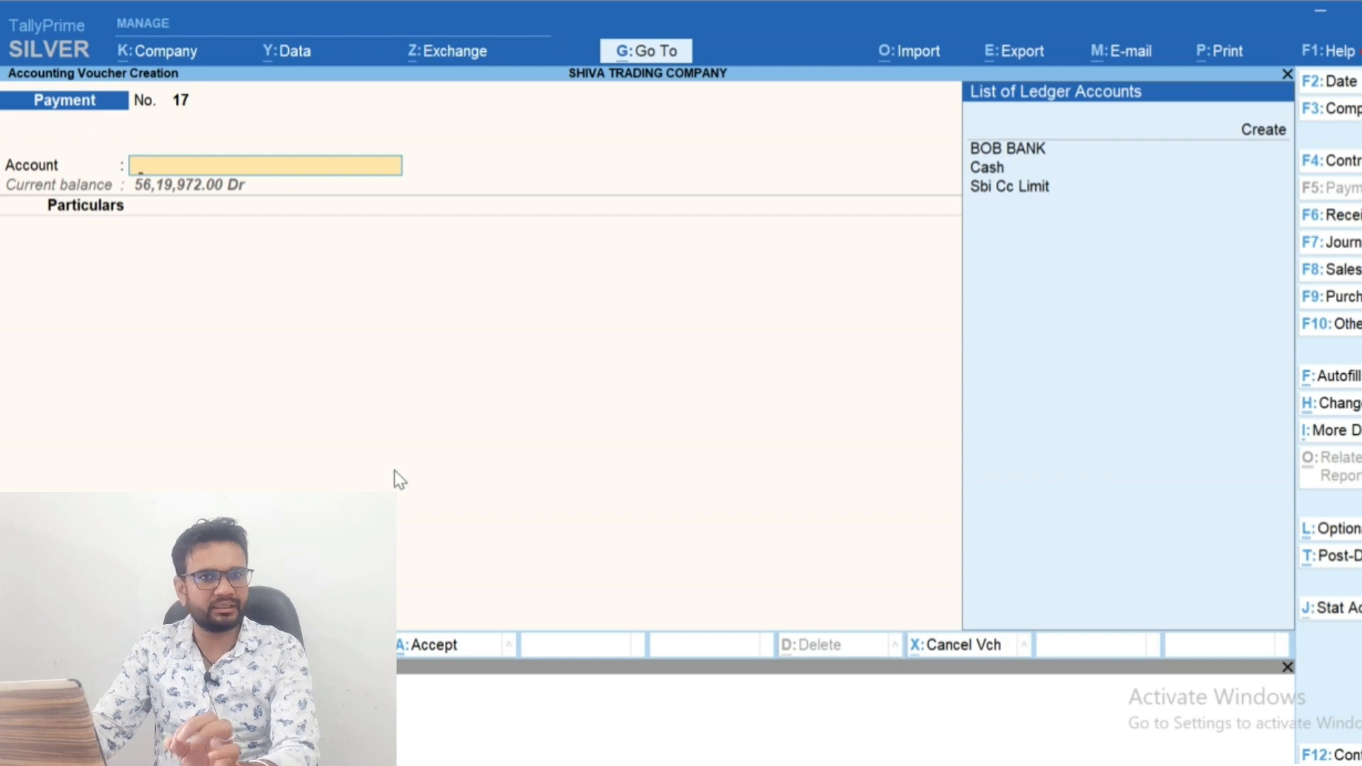
pyautogui.press('Down')
pyautogui.press('Down')
pyautogui.press('Down')
pyautogui.press('Return')
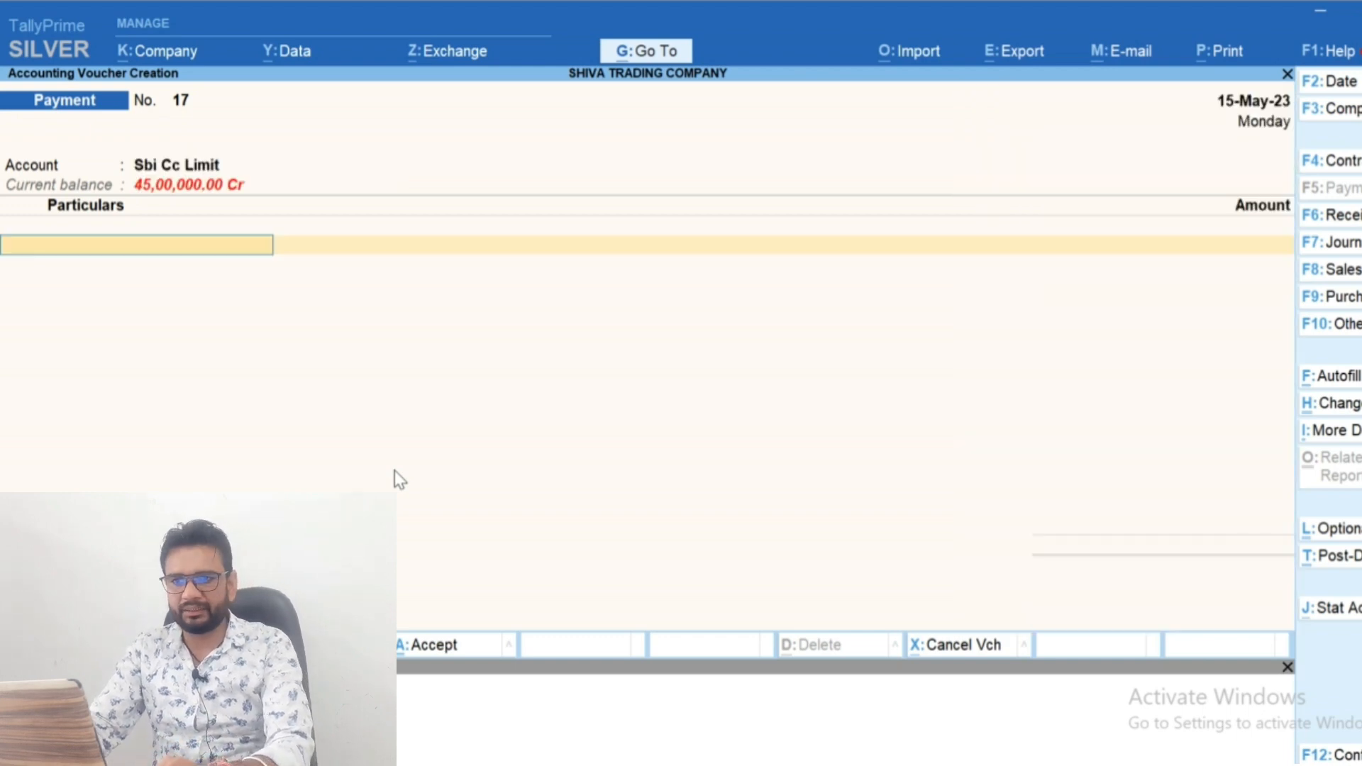
# Create a ledger named Interest on Cc Limit under Indirect Expenses from the payment voucher's particulars
pyautogui.write('Intere')
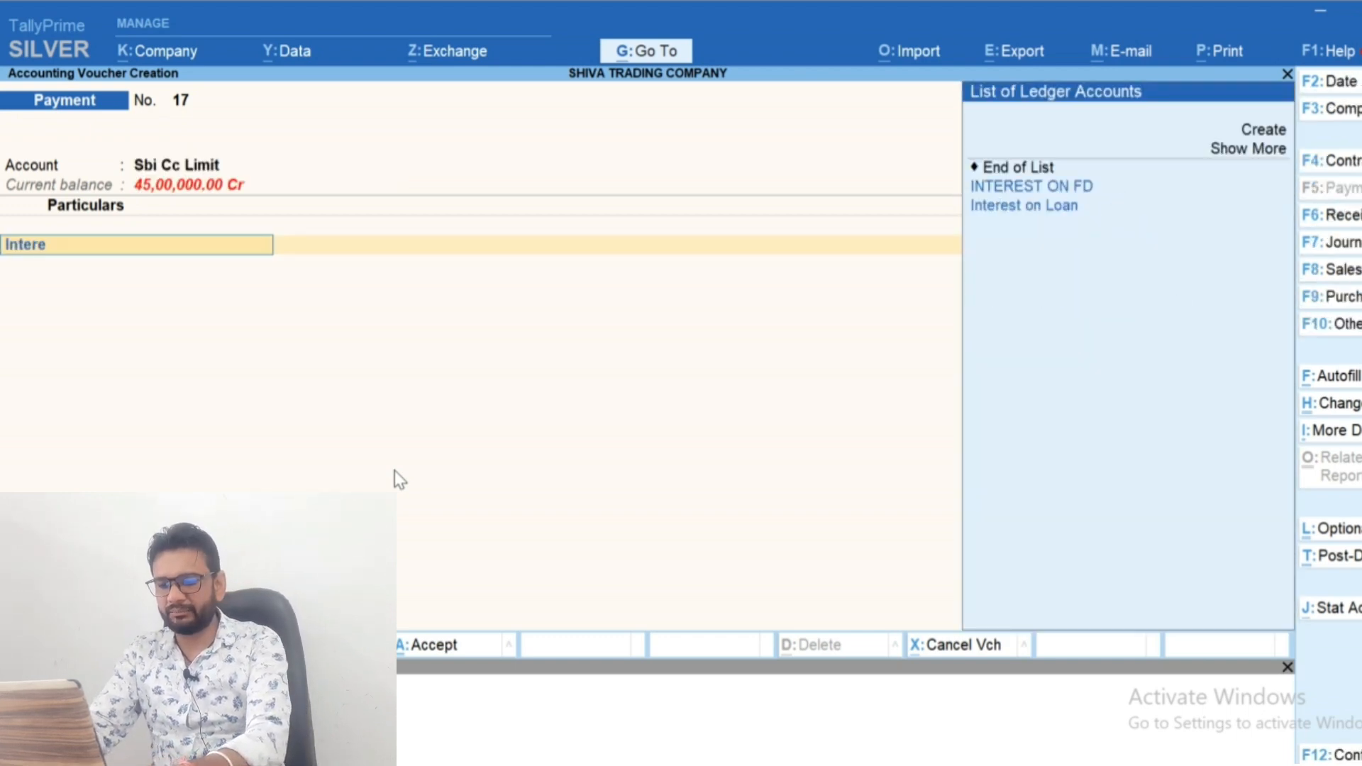
pyautogui.hotkey('alt', 'c')
pyautogui.write('Interest')
pyautogui.write(' on Cc Li')
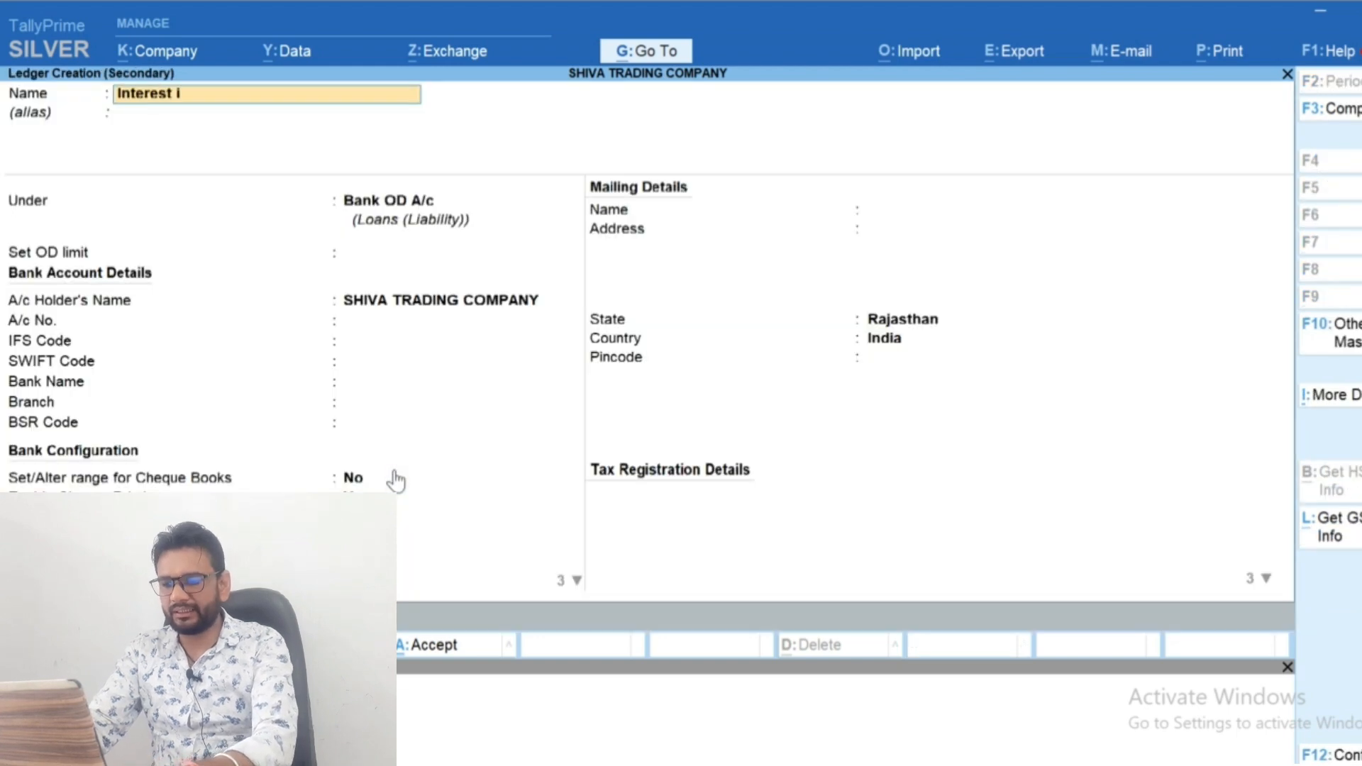
pyautogui.press('BackSpace')
pyautogui.write('on Cc Lim')
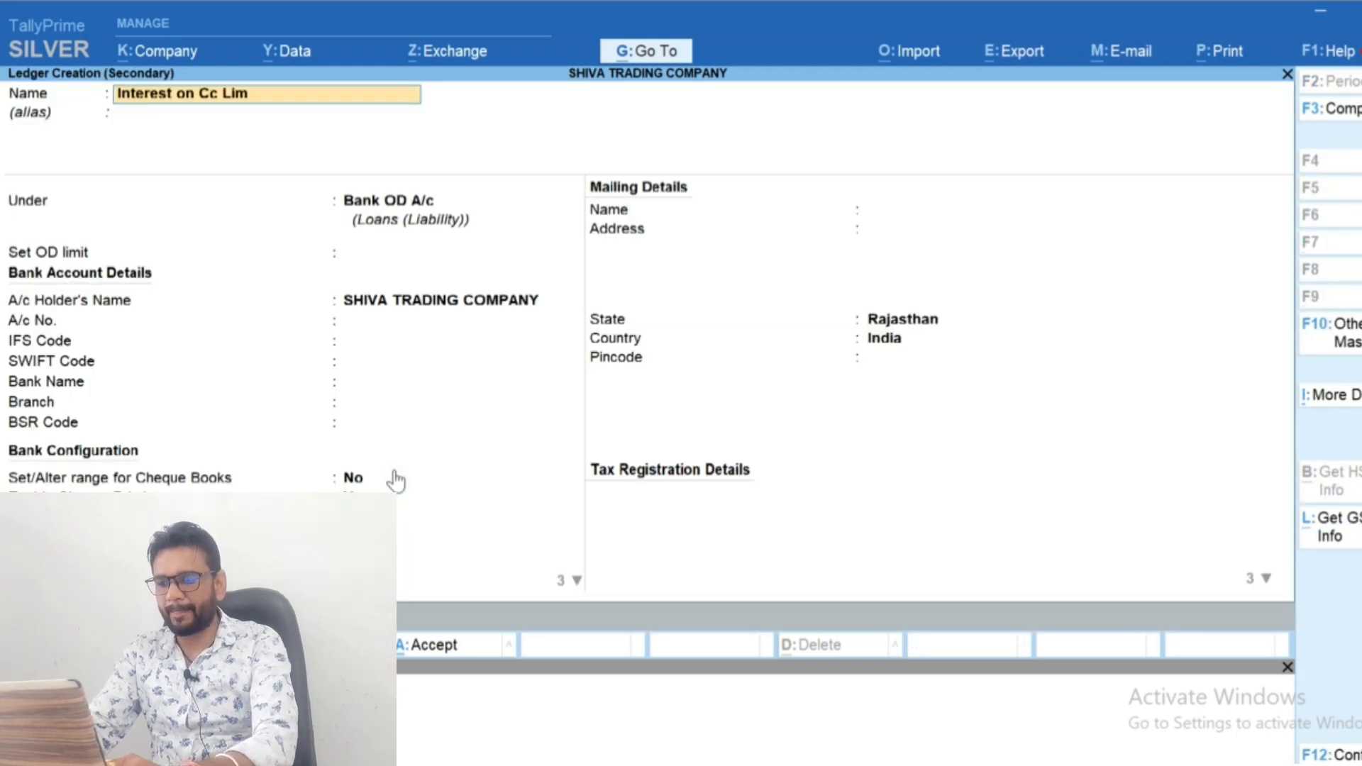
pyautogui.write('it')
pyautogui.press('Return')
pyautogui.write('Ind')
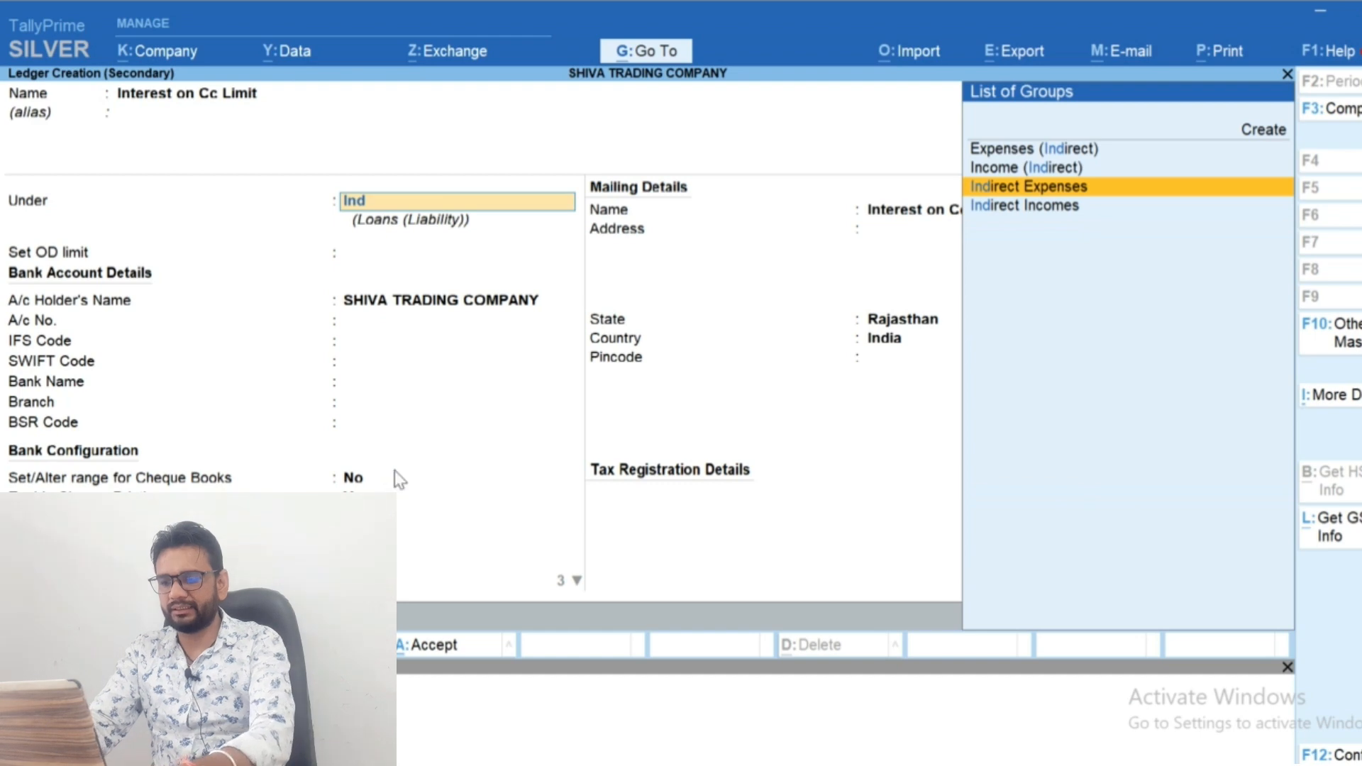
pyautogui.press('Return')
pyautogui.hotkey('ctrl', 'a')
# Set the Interest on Cc Limit amount to 31,949 in the payment voucher
pyautogui.press('Return')
pyautogui.write('31949')
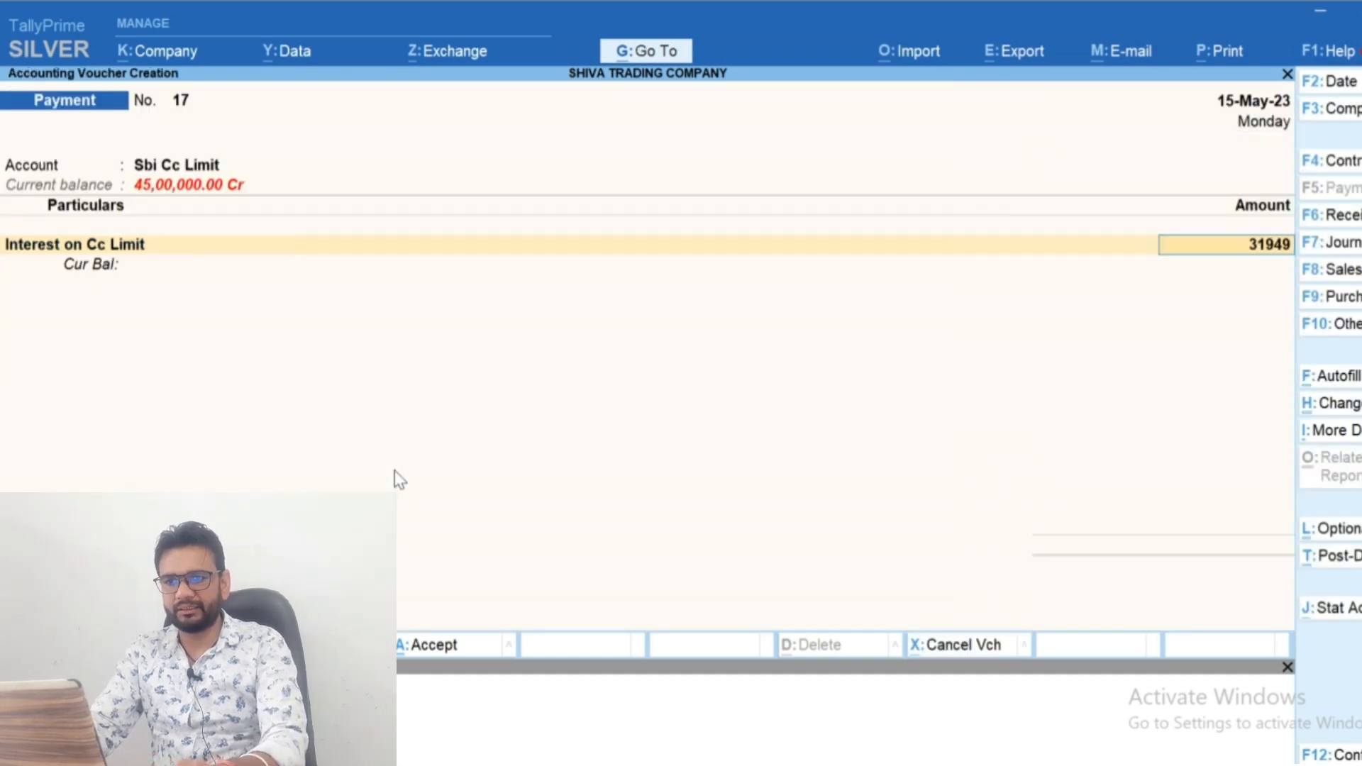
pyautogui.press('Return')
pyautogui.press('Return')
pyautogui.press('Escape')
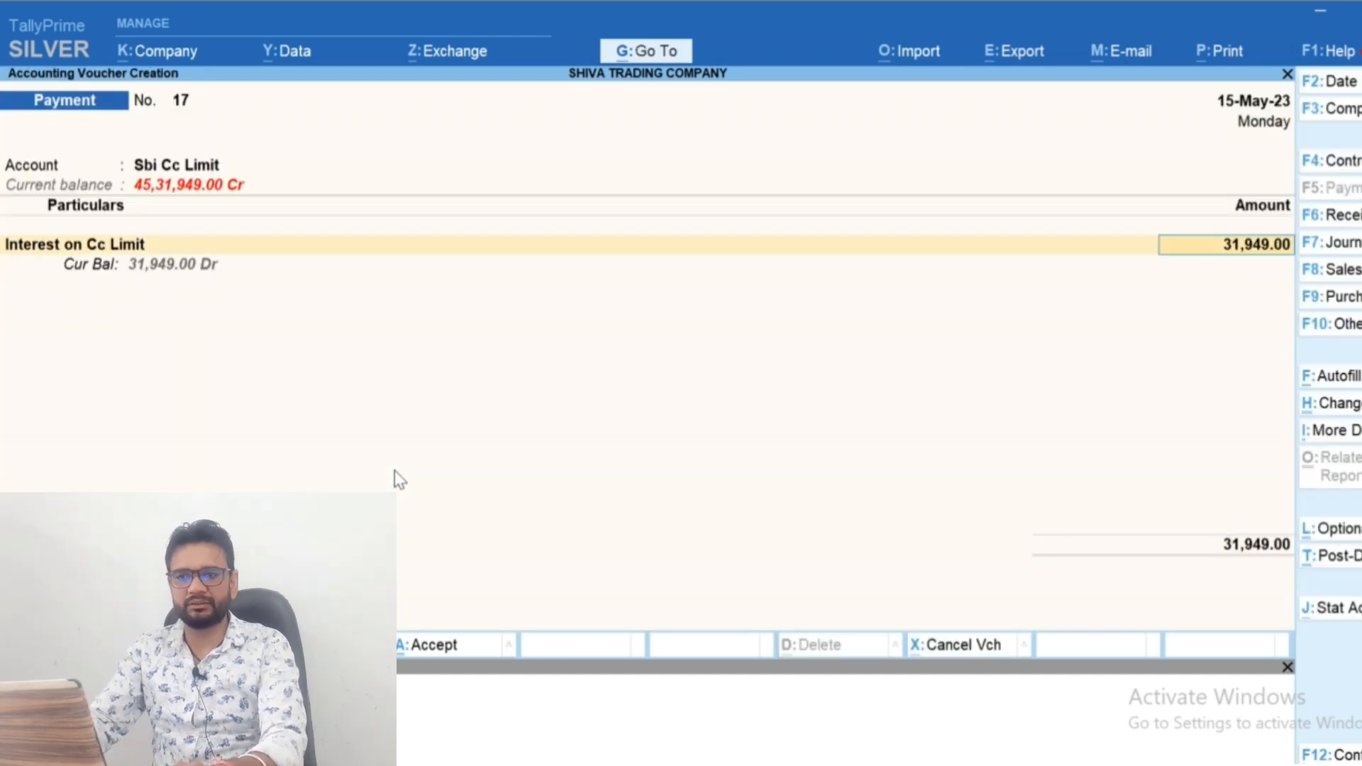
# Set the interest payment voucher's date to 31-May-23 and save the voucher
pyautogui.press('F2')
pyautogui.write('31 3')
pyautogui.press('Return')
pyautogui.press('F2')
pyautogui.write('31 5')
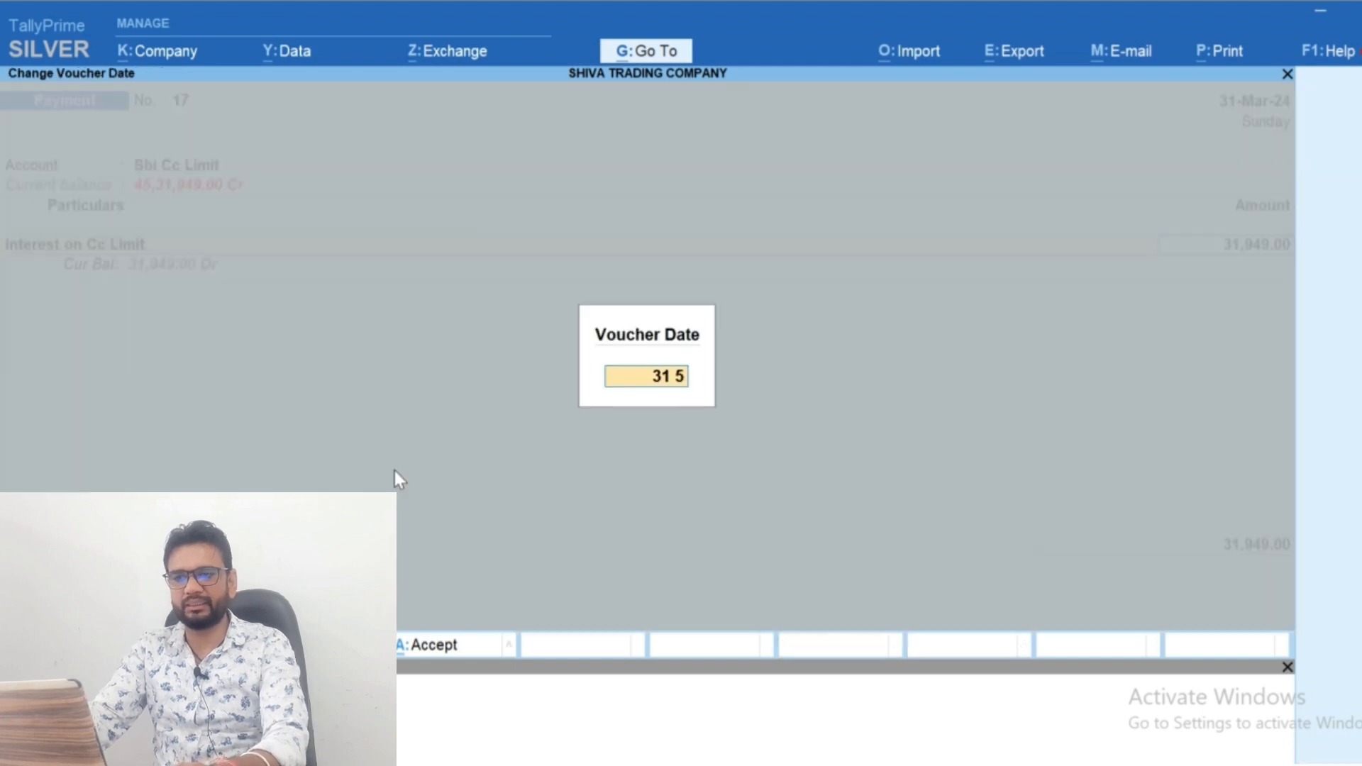
pyautogui.press('Return')
pyautogui.press('Return')
pyautogui.press('Return')
pyautogui.press('Return')
pyautogui.press('Return')
pyautogui.press('Return')
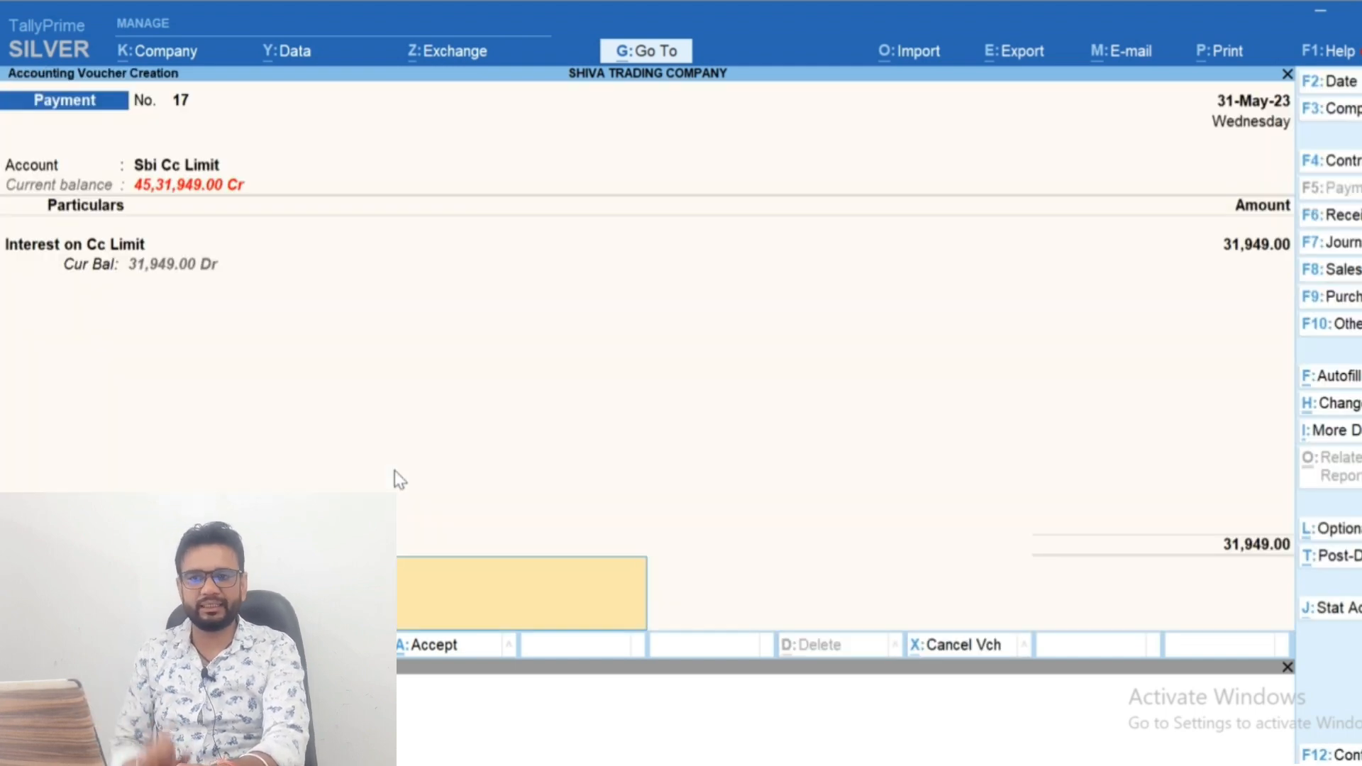
pyautogui.press('Return')
pyautogui.press('Return')
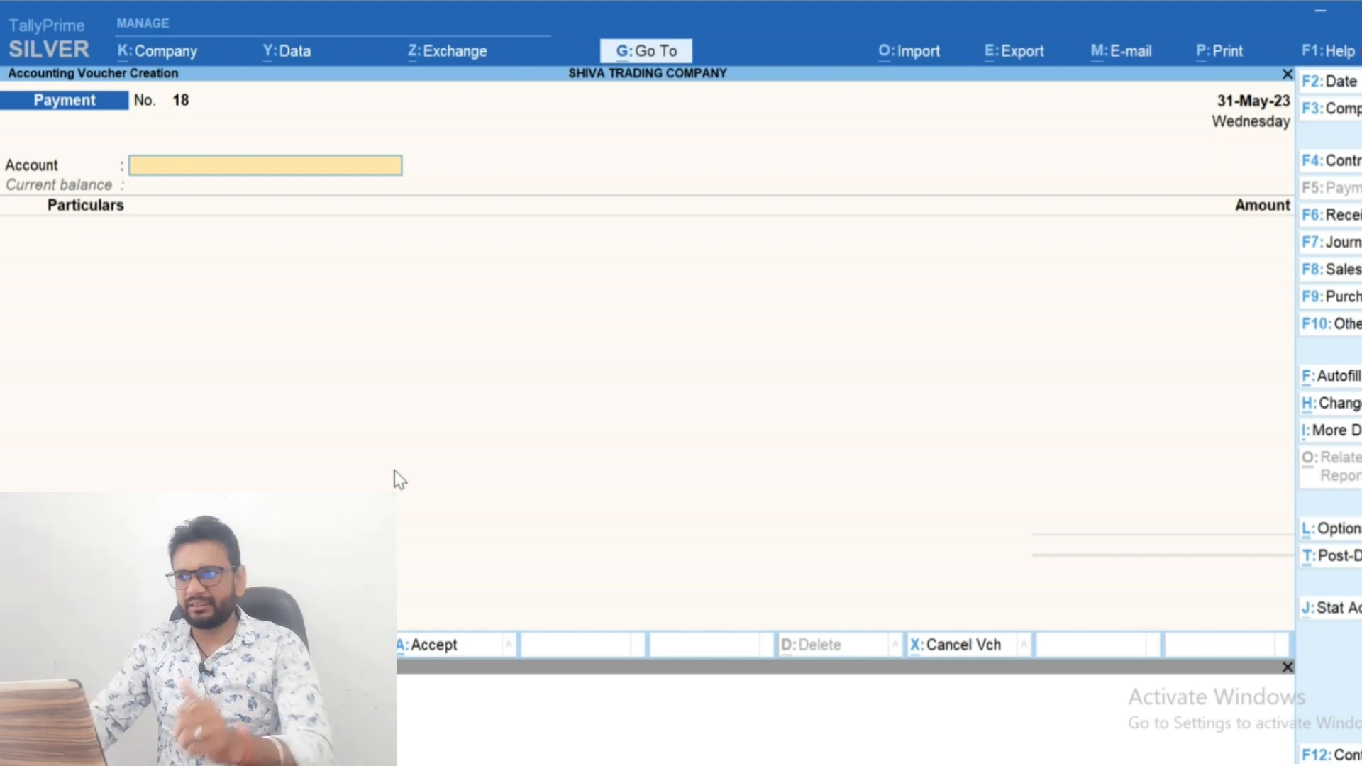
# Start a receipt voucher dated 20-May-23 with BOB BANK as the receiving account
pyautogui.press('F6')
pyautogui.press('F2')
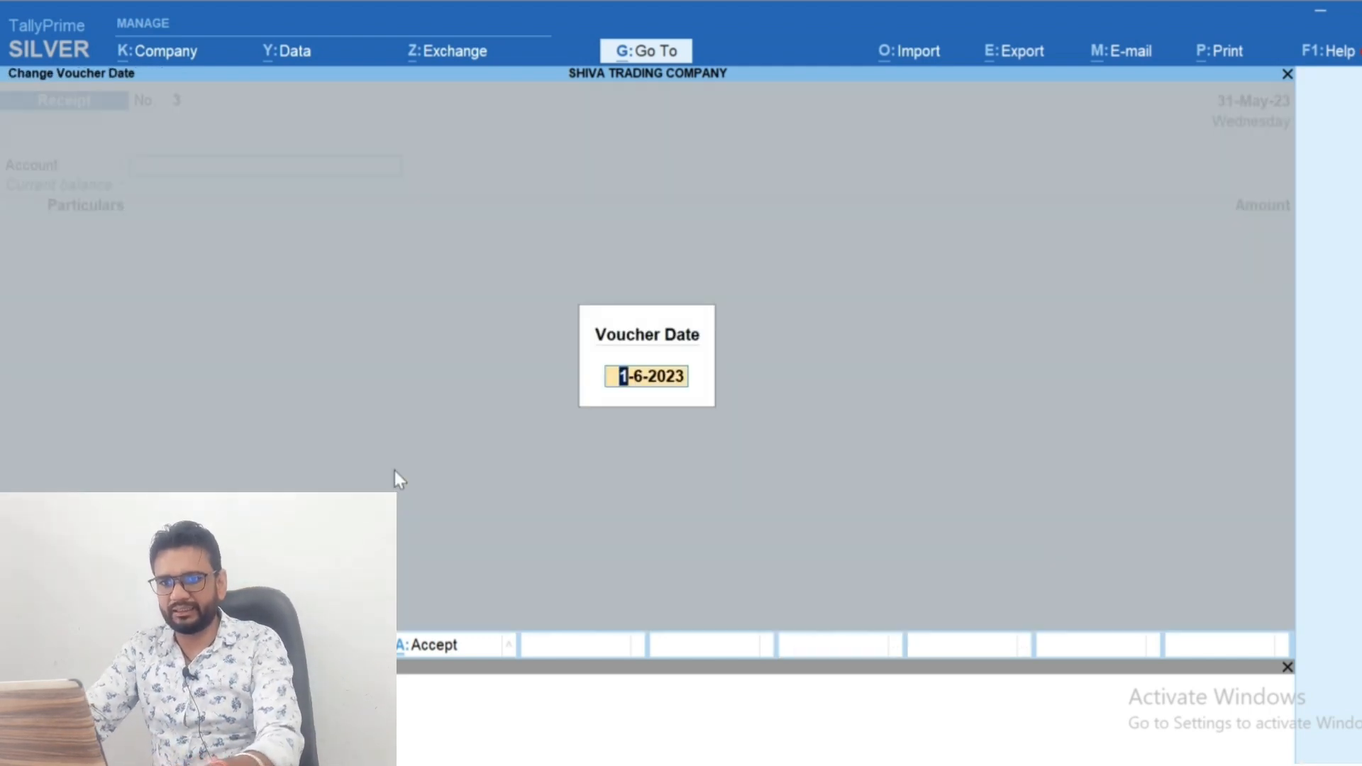
pyautogui.write('20-5')
pyautogui.press('Return')
pyautogui.press('Return')
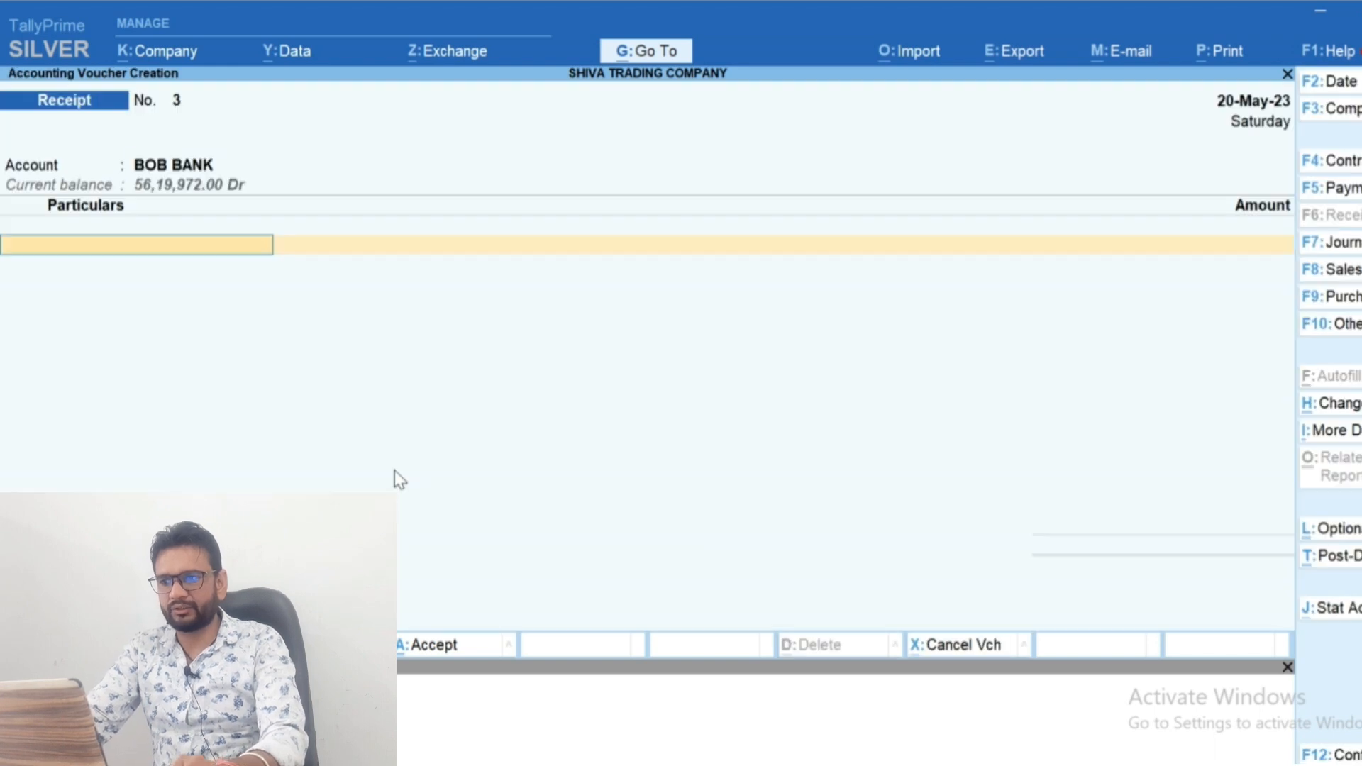
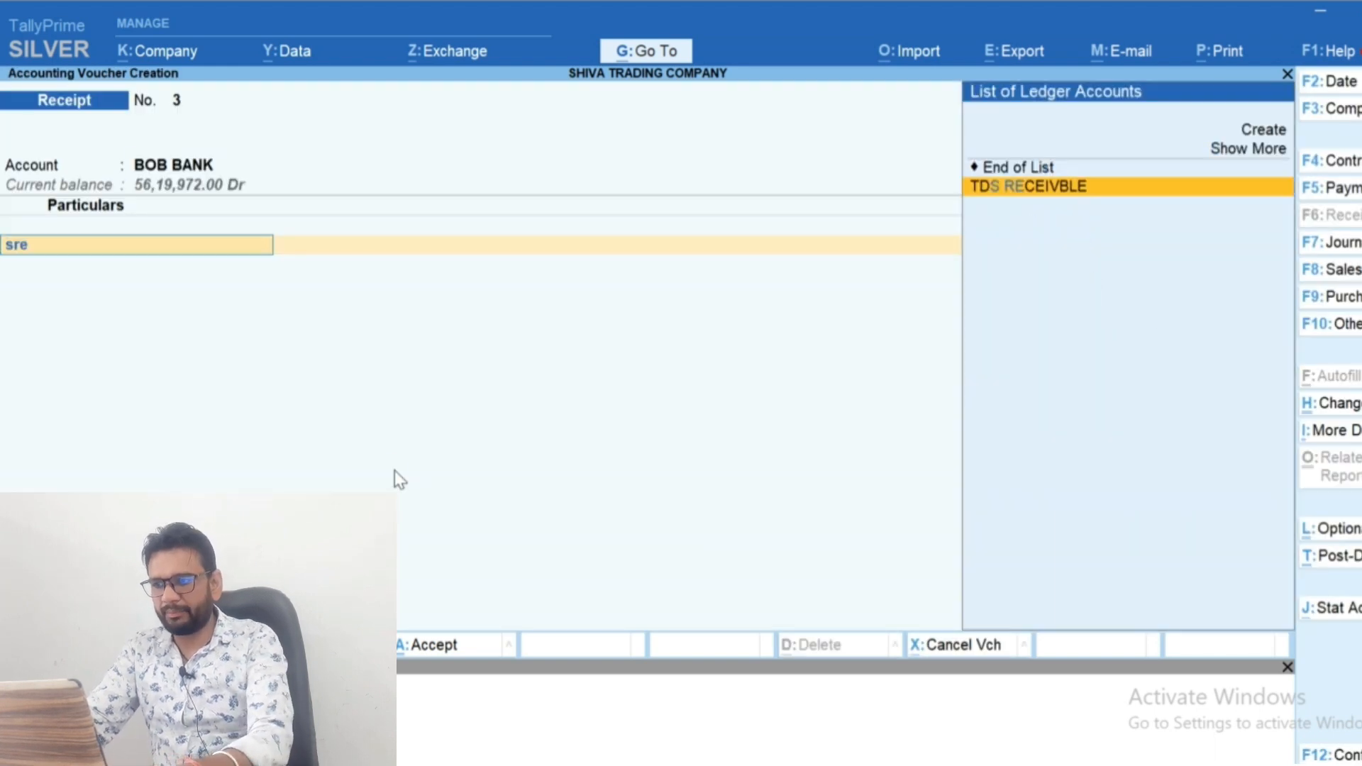
# Create a ledger with the lender's full name under Unsecured Loans from the receipt voucher's particulars
pyautogui.hotkey('alt', 'c')
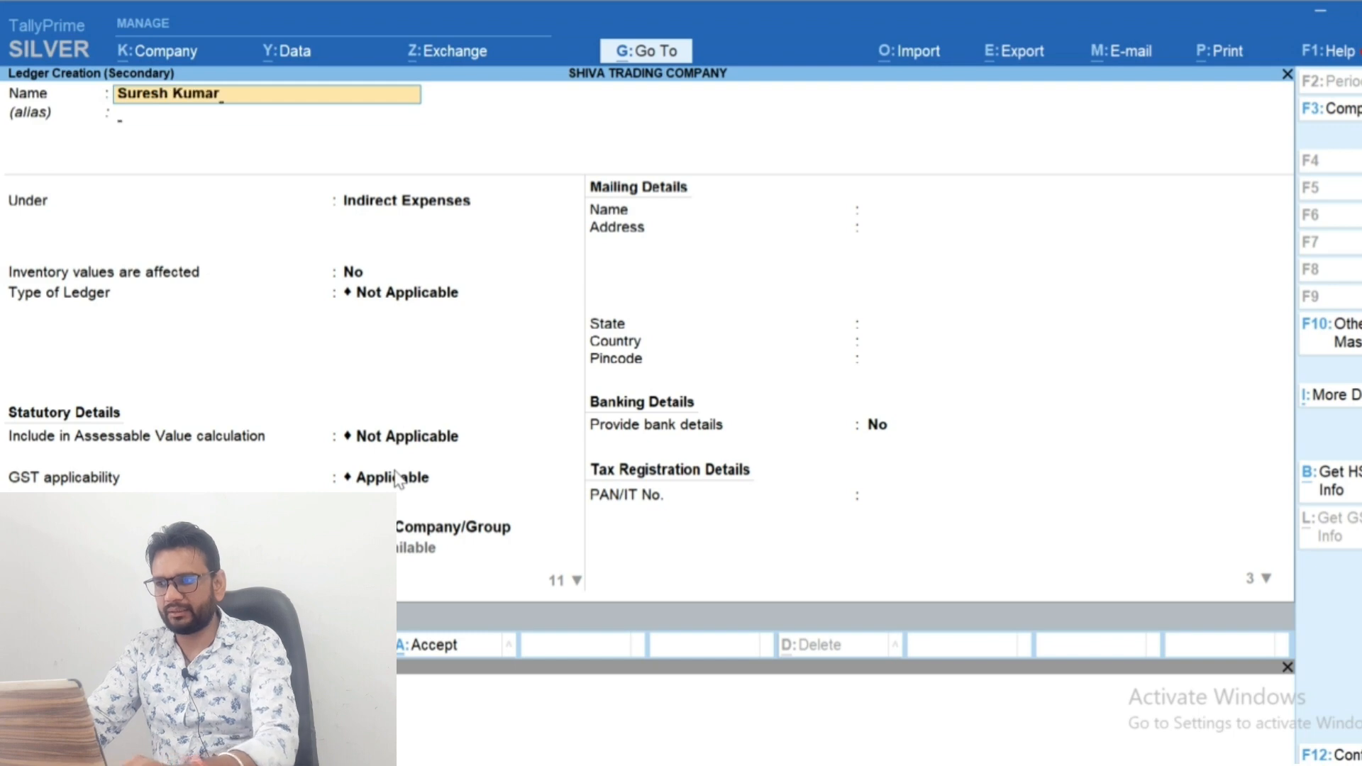
pyautogui.press('Return')
pyautogui.write('Und')
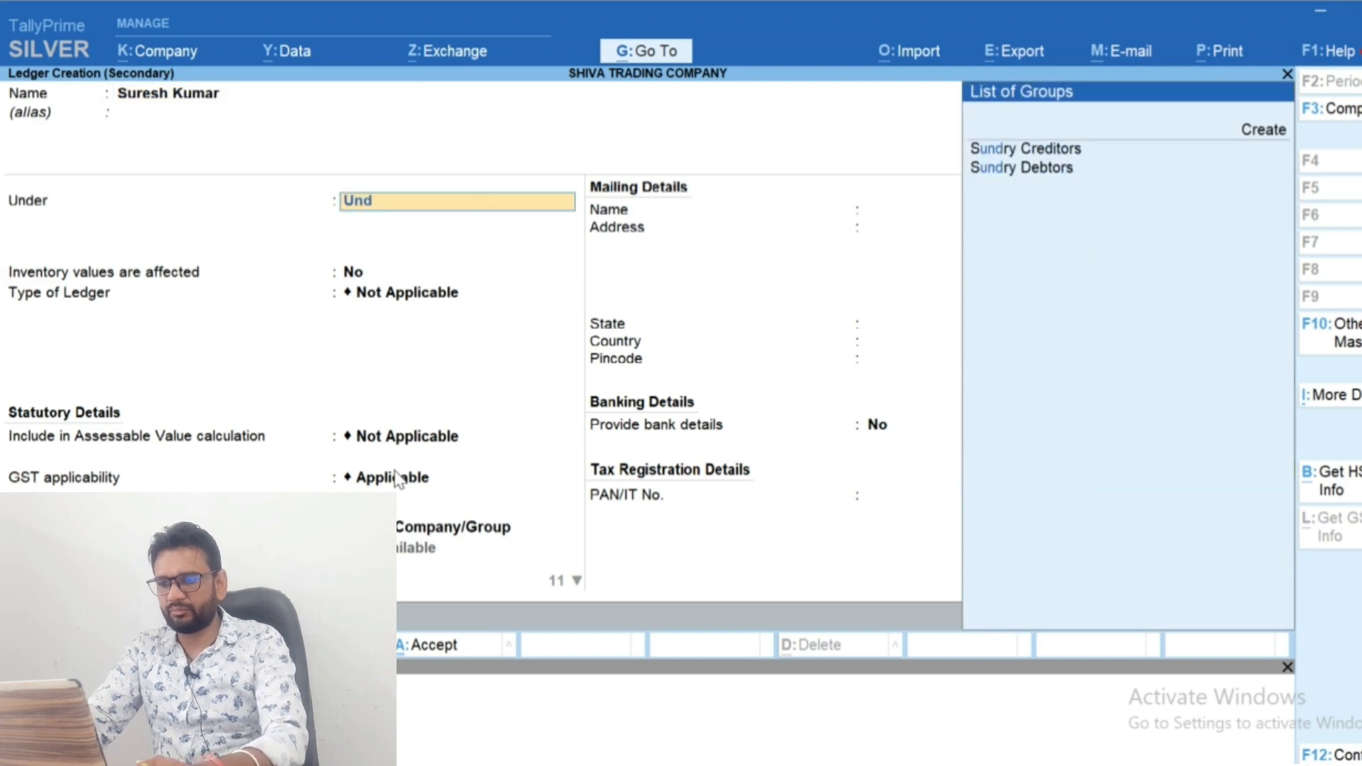
pyautogui.press('BackSpace')
pyautogui.write('s')
pyautogui.press('Return')
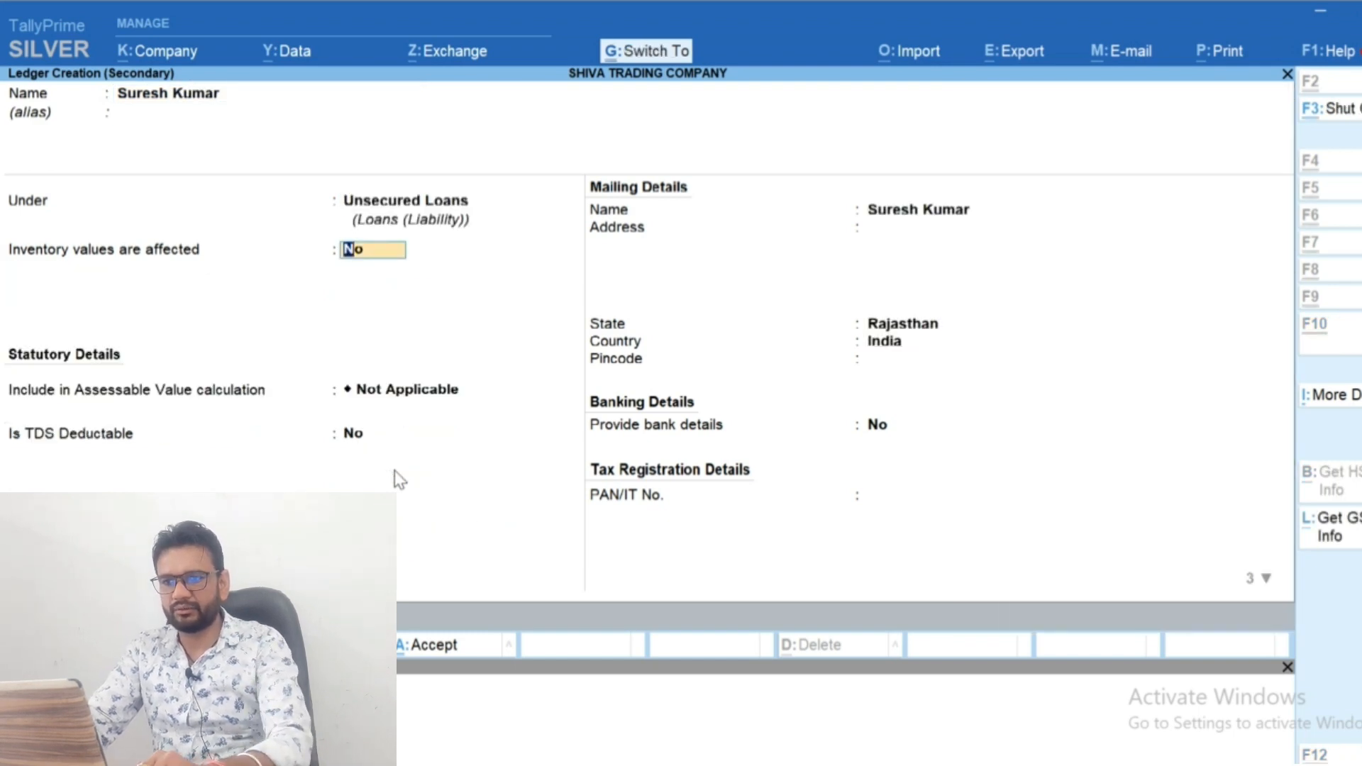
pyautogui.hotkey('ctrl', 'a')
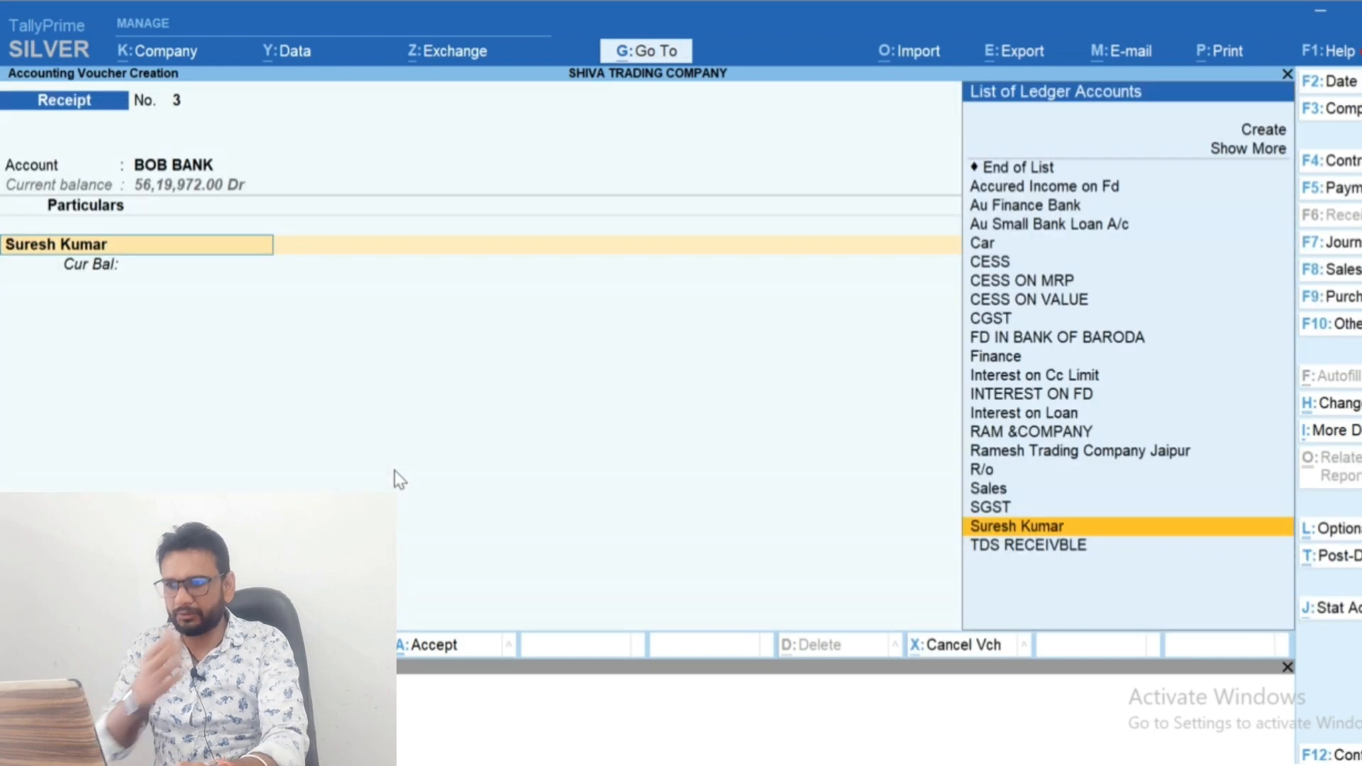
# Make the lender's ledger TDS deductable in the same voucher, with deductee type Individual/HUF - Resident
pyautogui.hotkey('ctrl', 'Return')
pyautogui.press('BackSpace')
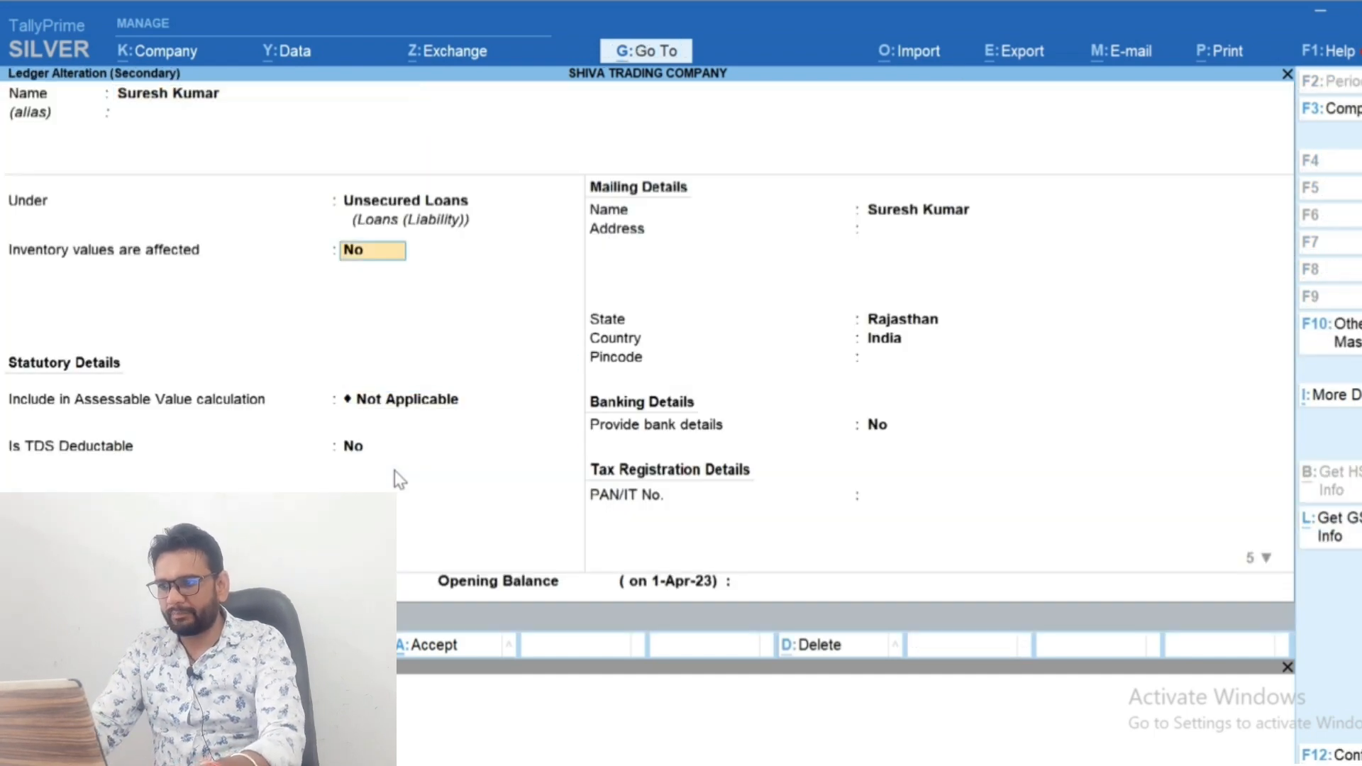
pyautogui.press('Return')
pyautogui.press('Return')
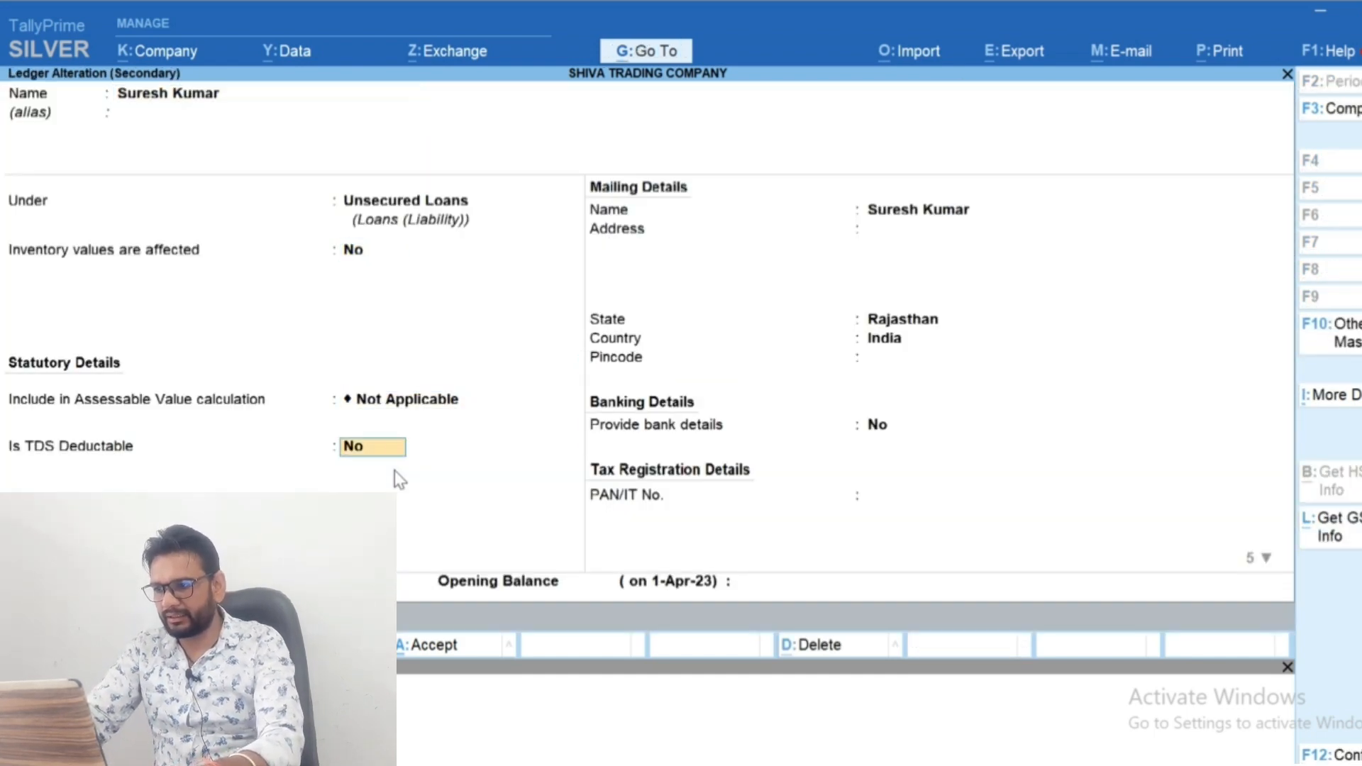
pyautogui.press('y')
pyautogui.press('Return')
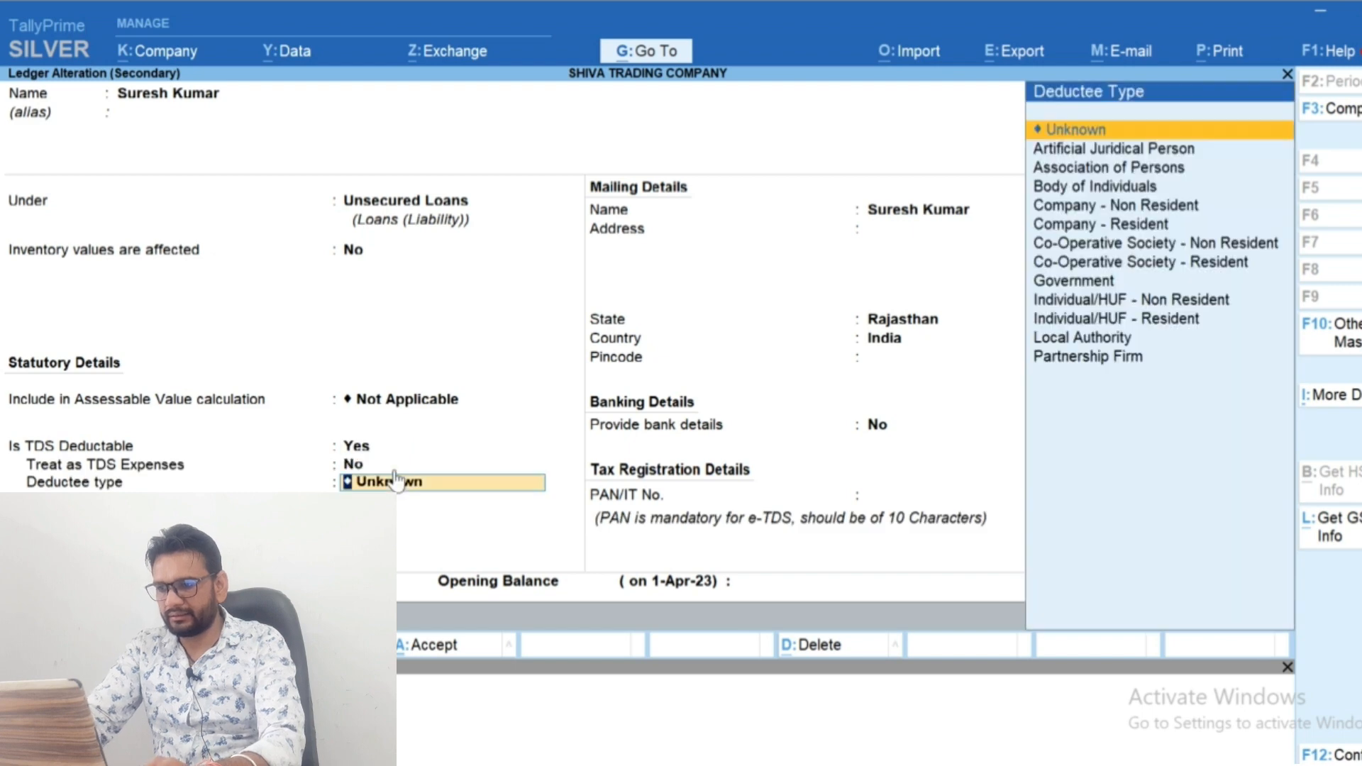
pyautogui.press('Down')
pyautogui.press('Down')
pyautogui.press('Down')
pyautogui.press('Down')
pyautogui.press('Down')
pyautogui.press('Up')
pyautogui.press('Up')
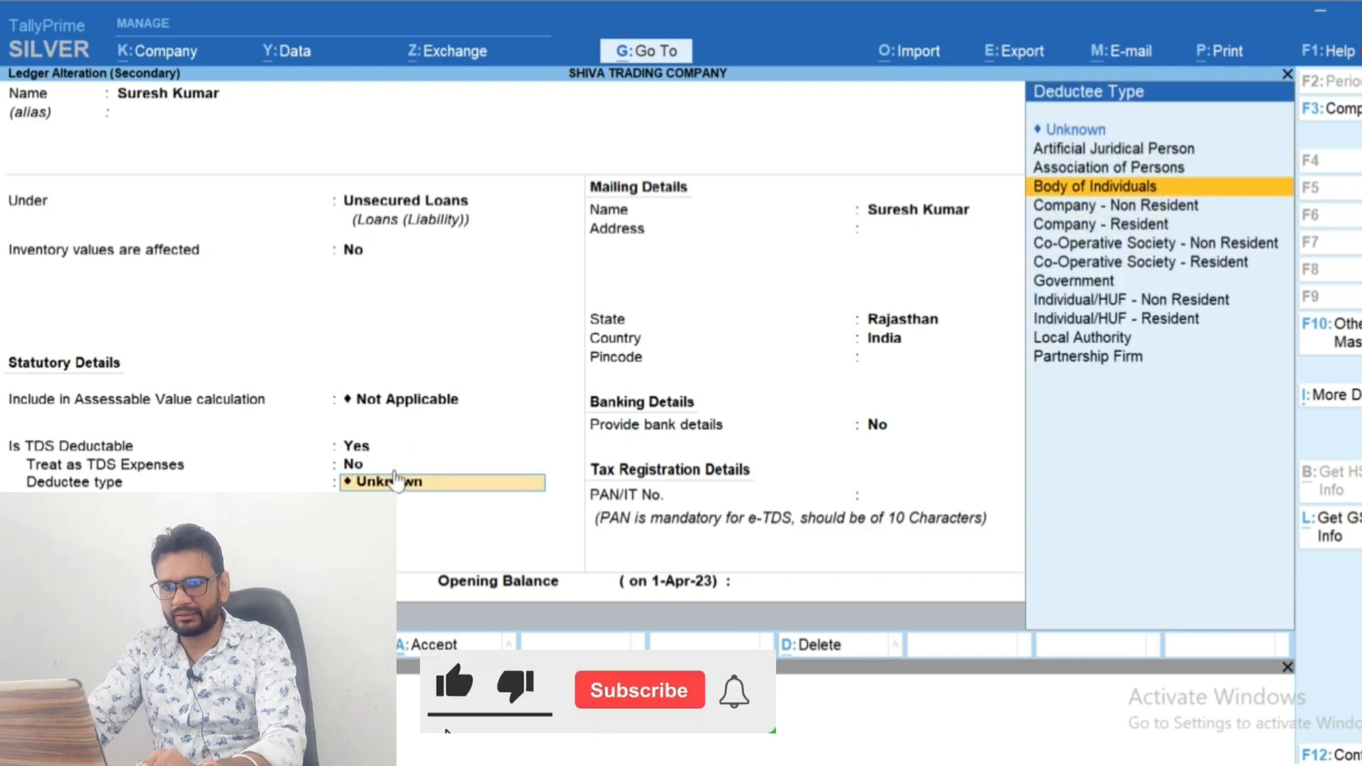
pyautogui.press('Down')
pyautogui.press('Down')
pyautogui.press('Down')
pyautogui.press('Down')
pyautogui.press('Down')
pyautogui.press('Down')
pyautogui.press('Down')
pyautogui.press('Return')
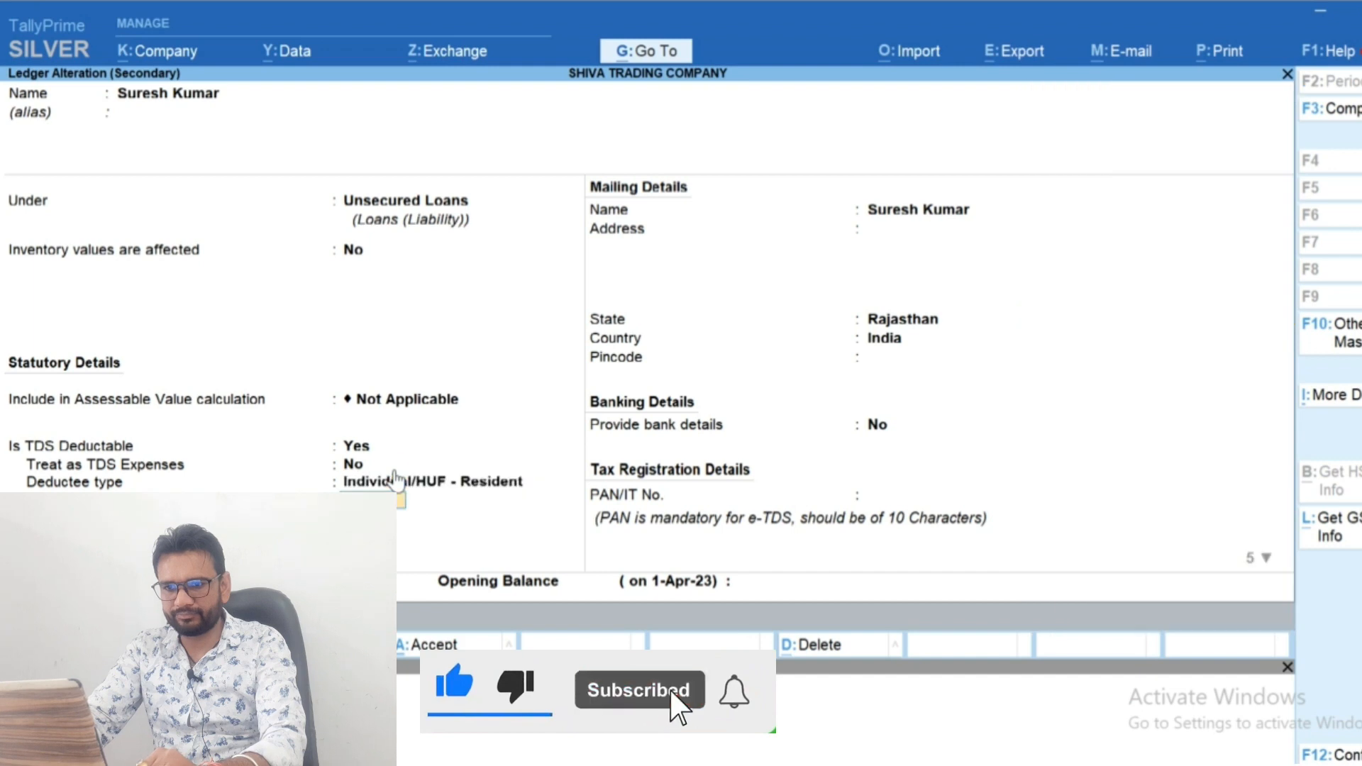
pyautogui.press('Return')
# Keep the state as Rajasthan and enter the lender's PAN in the tax registration details
pyautogui.press('Return')
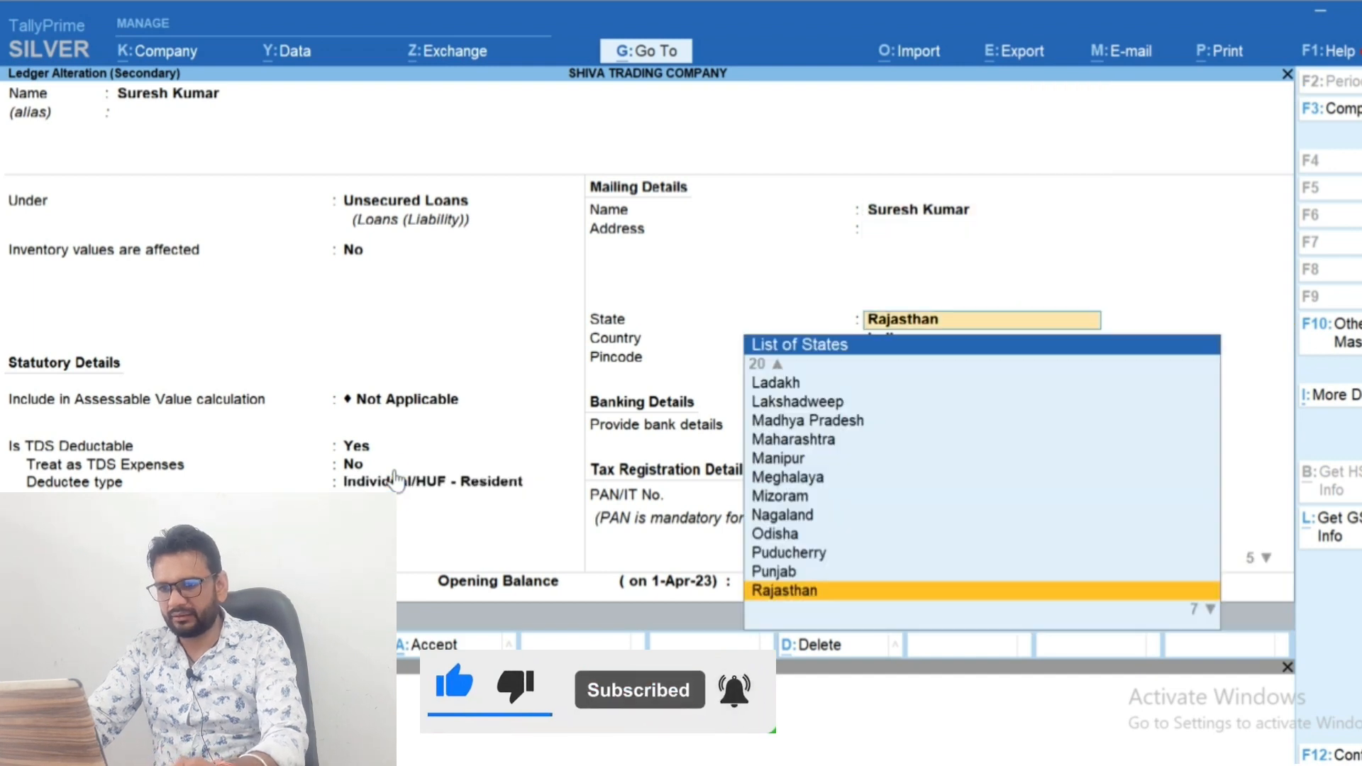
pyautogui.press('Return')
pyautogui.press('Return')
pyautogui.press('Return')
pyautogui.press('Return')
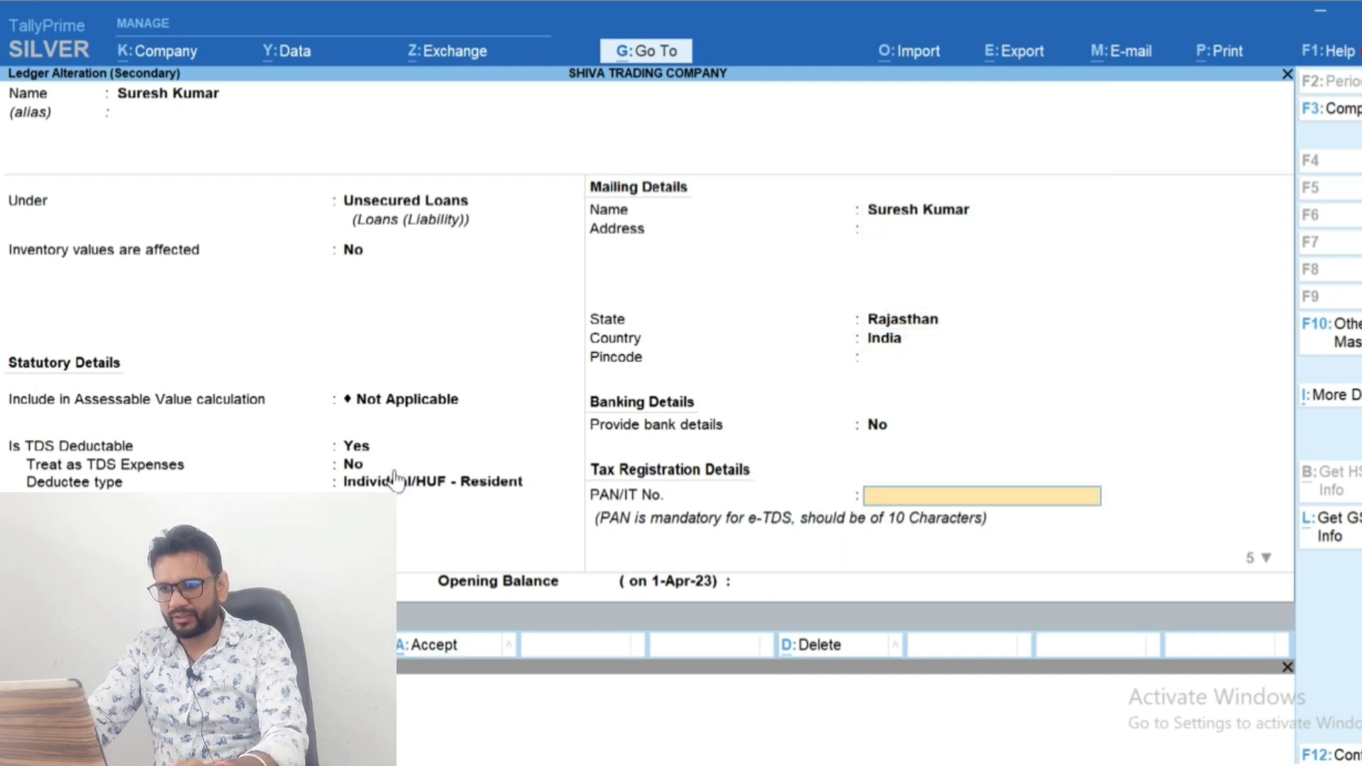
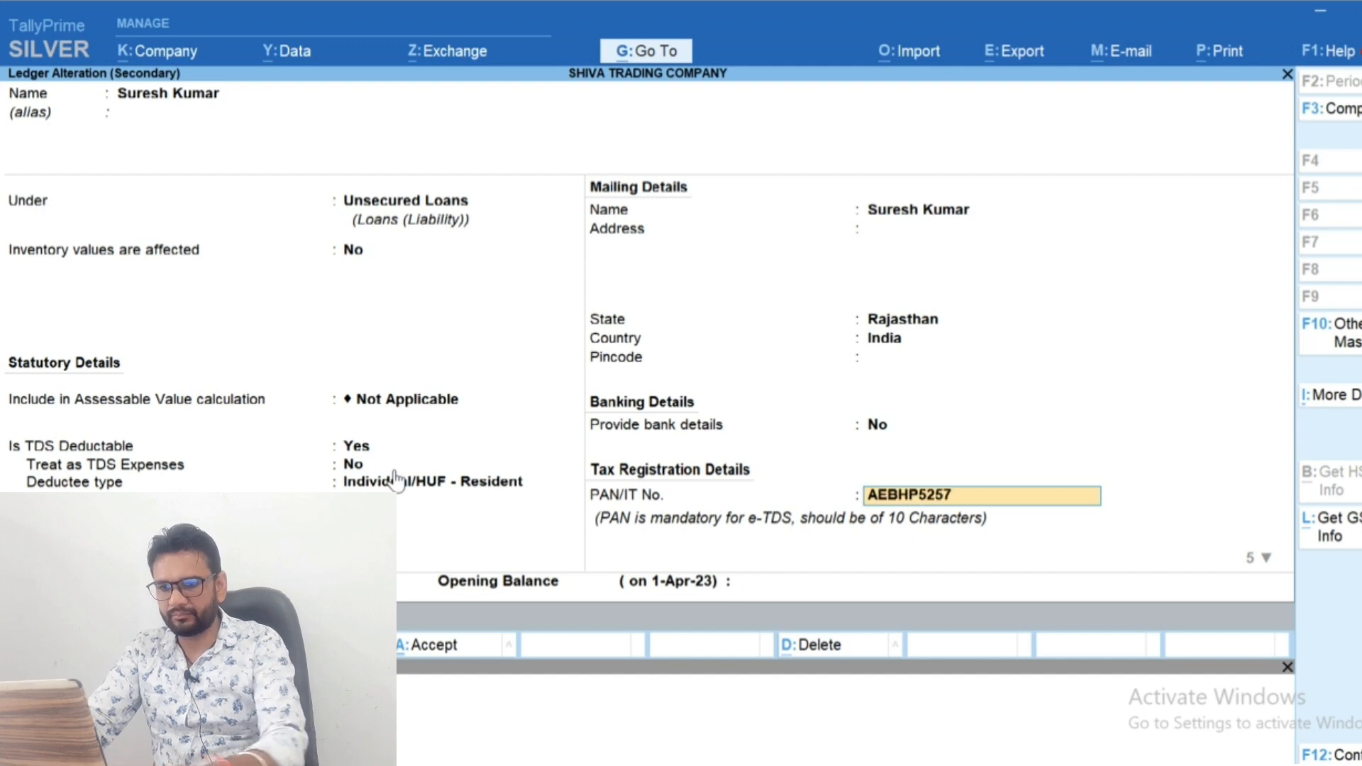
pyautogui.press('Return')
# Set the lender's GST registration type to Unregistered/Consumer, effective 20-May-23, and save the ledger
pyautogui.press('Return')
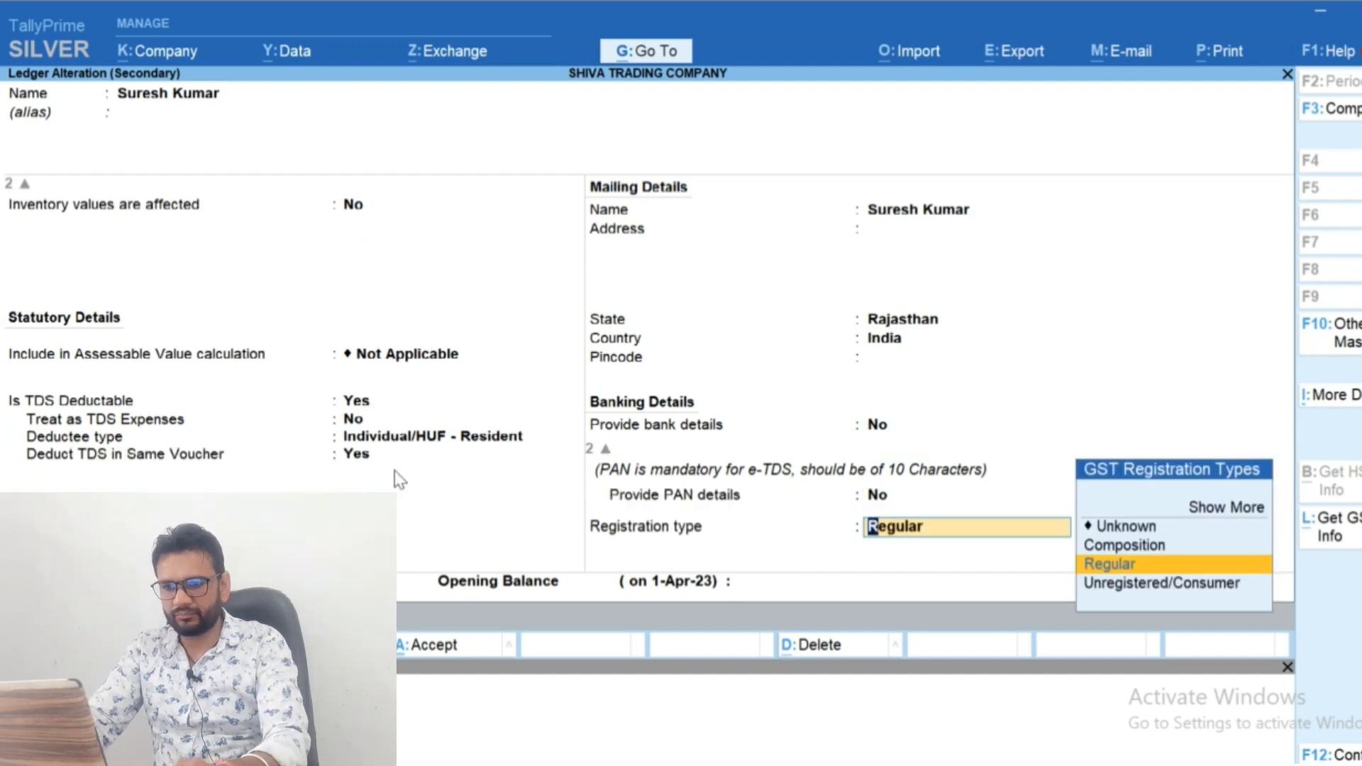
pyautogui.press('Down')
pyautogui.press('Return')
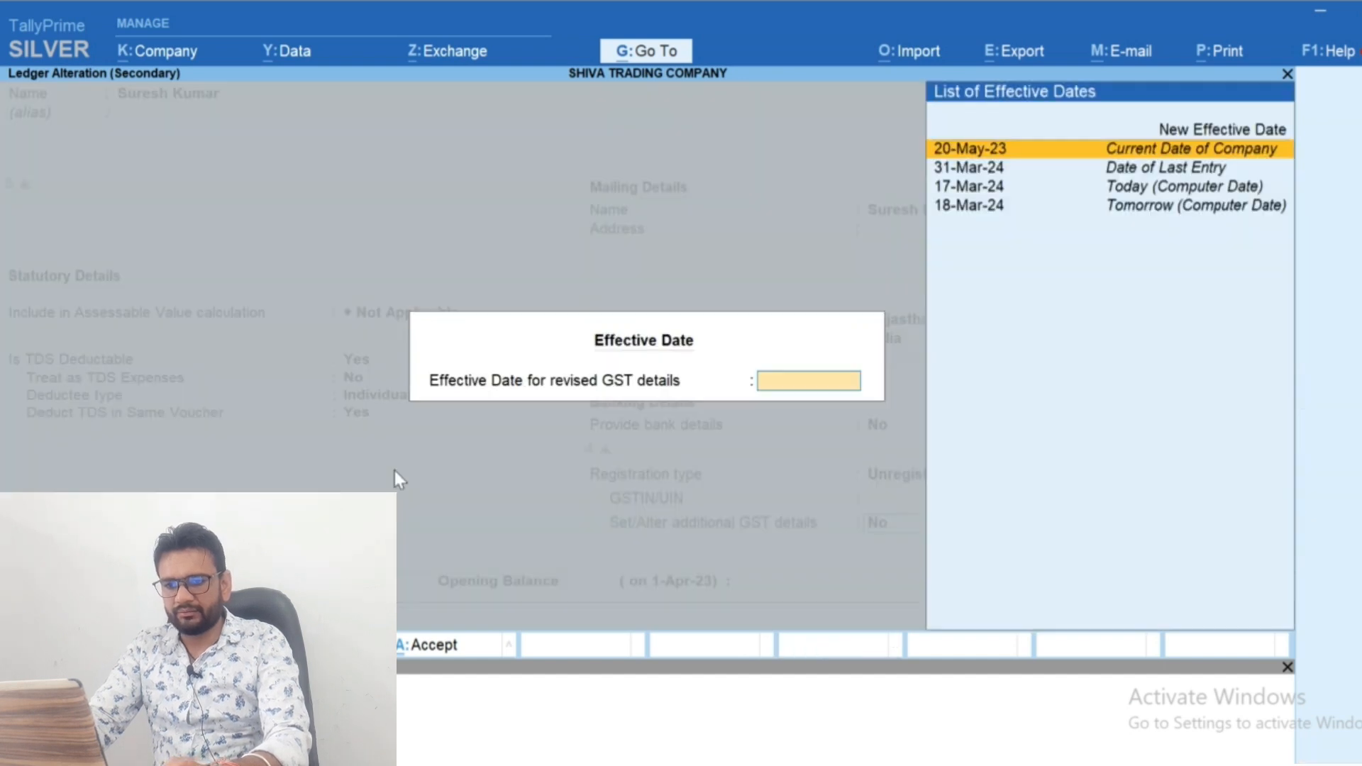
pyautogui.press('Return')
pyautogui.press('Return')
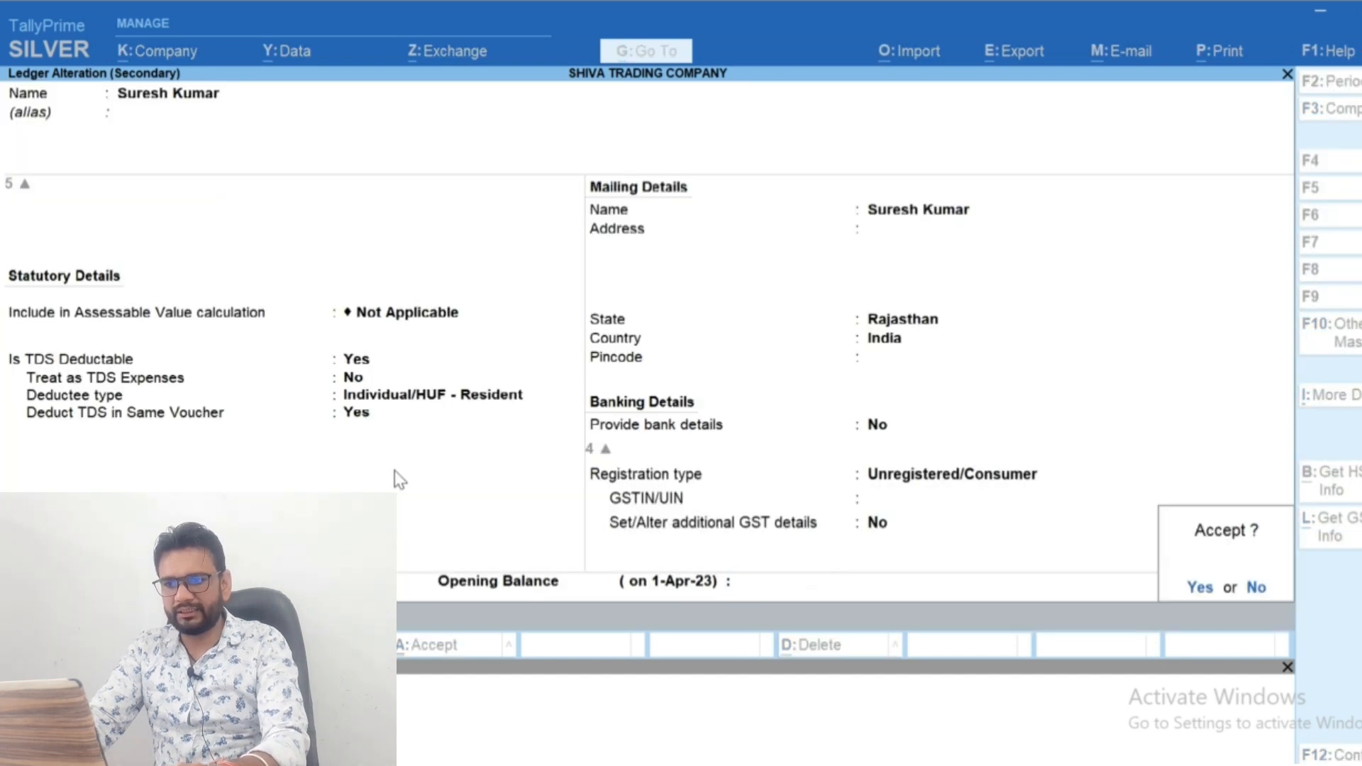
pyautogui.press('Return')
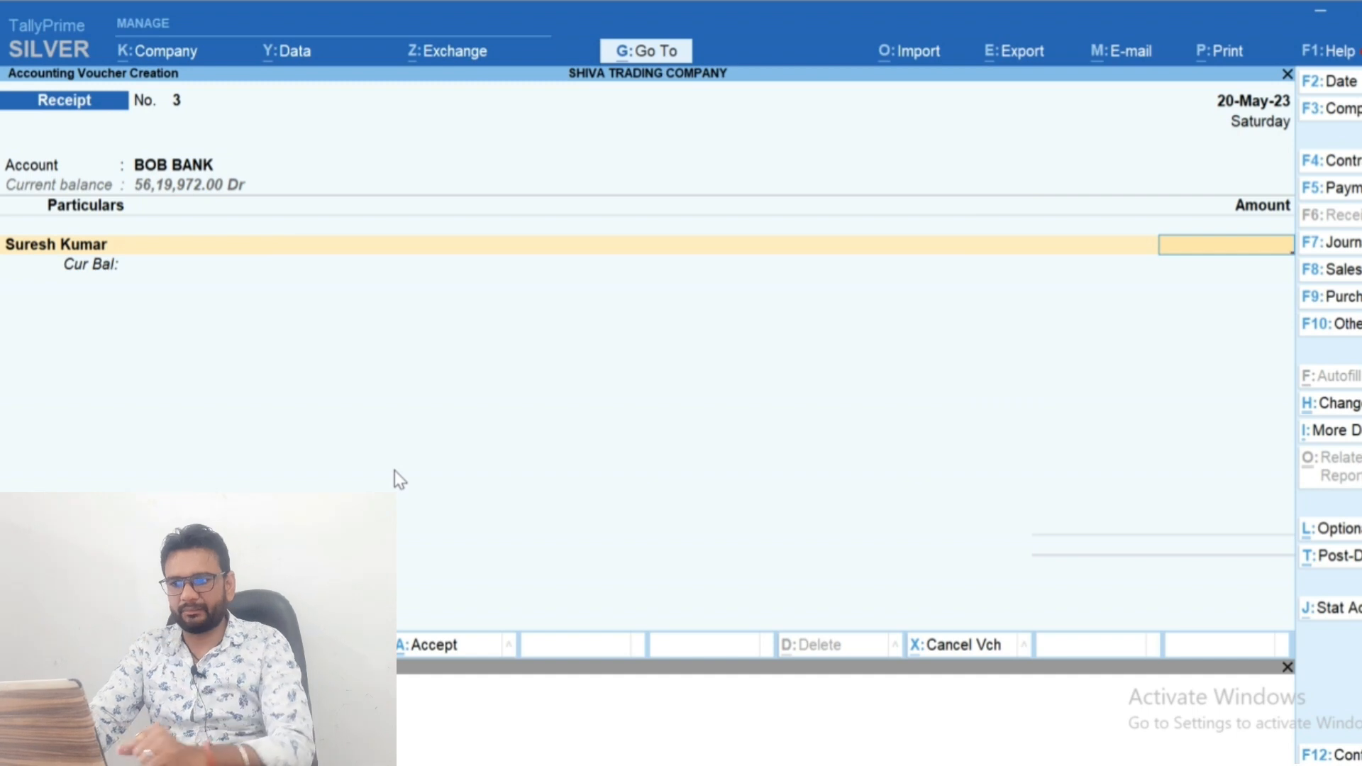
# Enter 20,00,000 as the amount received from the lender and save the receipt voucher
pyautogui.write('2000000')
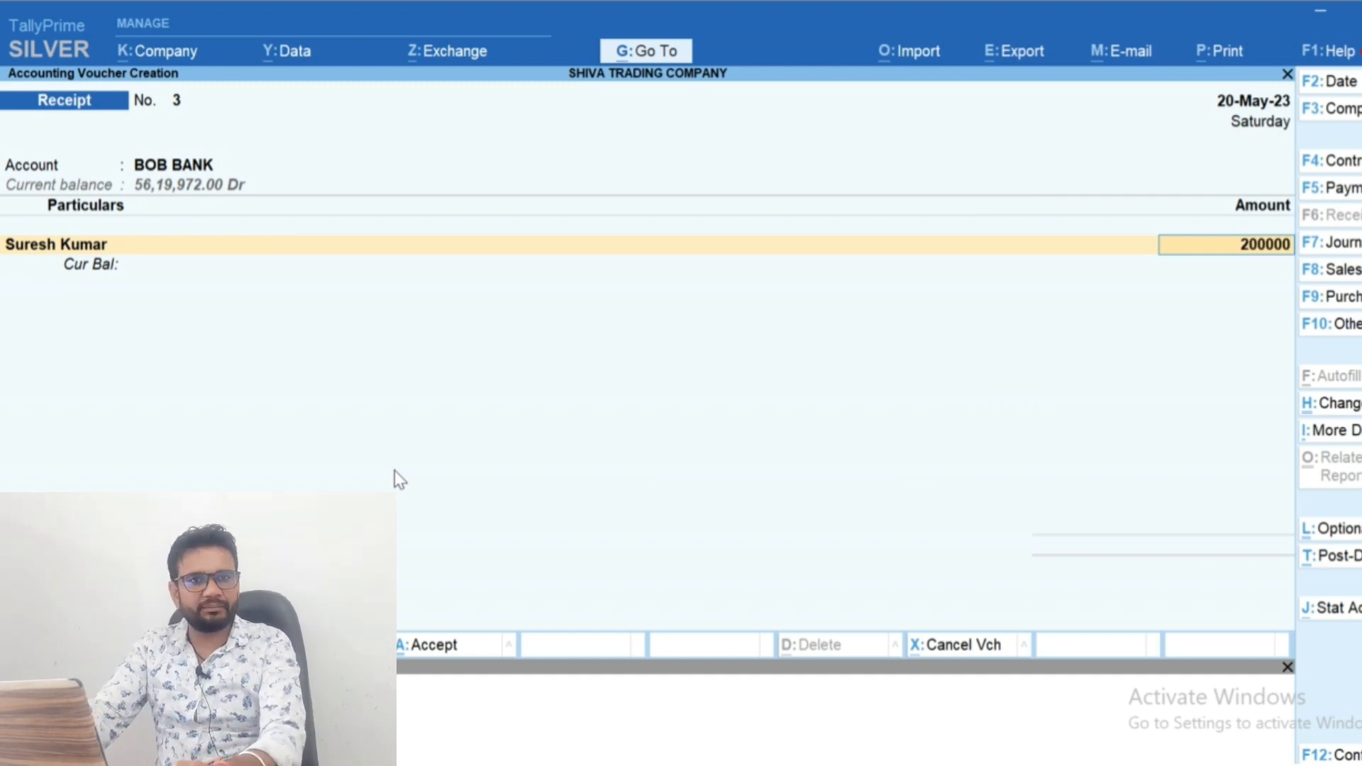
pyautogui.press('Return')
pyautogui.press('Return')
pyautogui.press('Return')
pyautogui.press('Return')
pyautogui.press('Return')
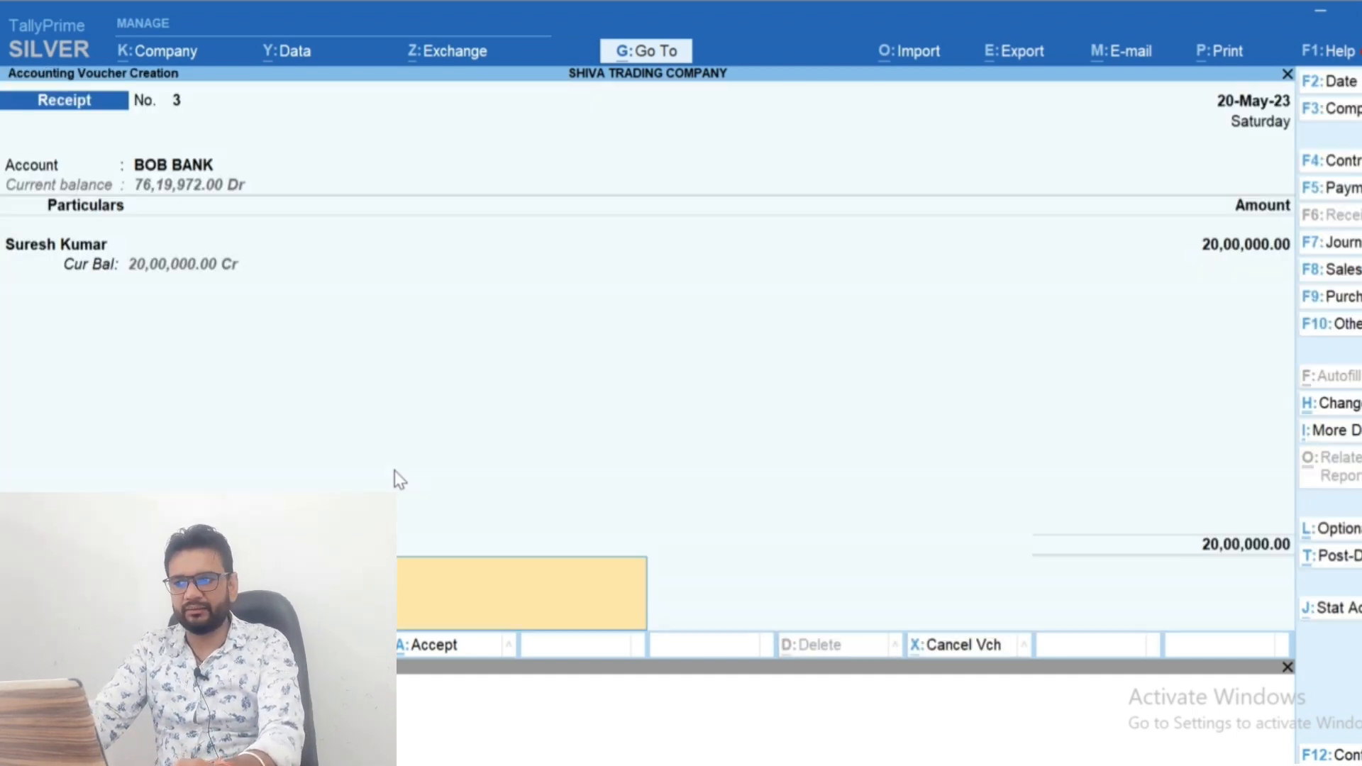
pyautogui.press('Return')
pyautogui.press('Return')
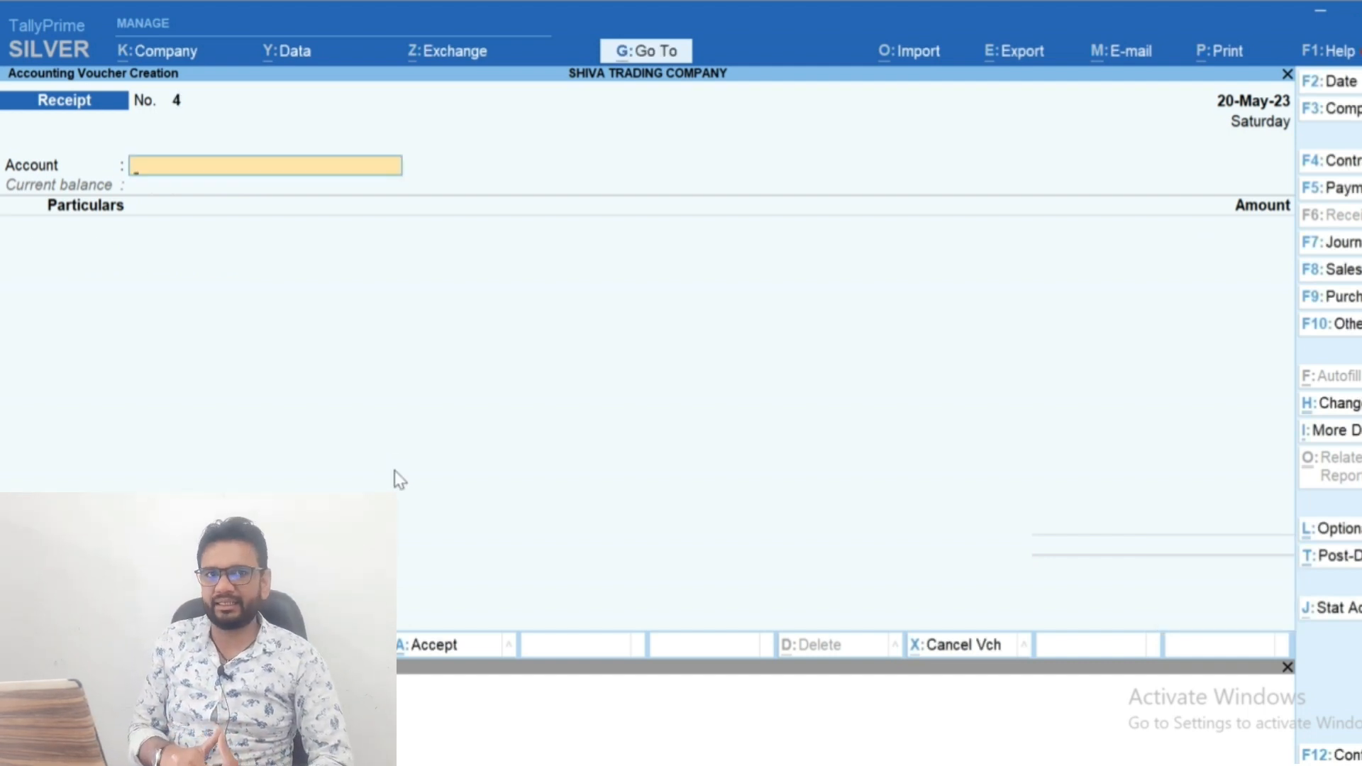
pyautogui.press('F2')
pyautogui.write('31-3')
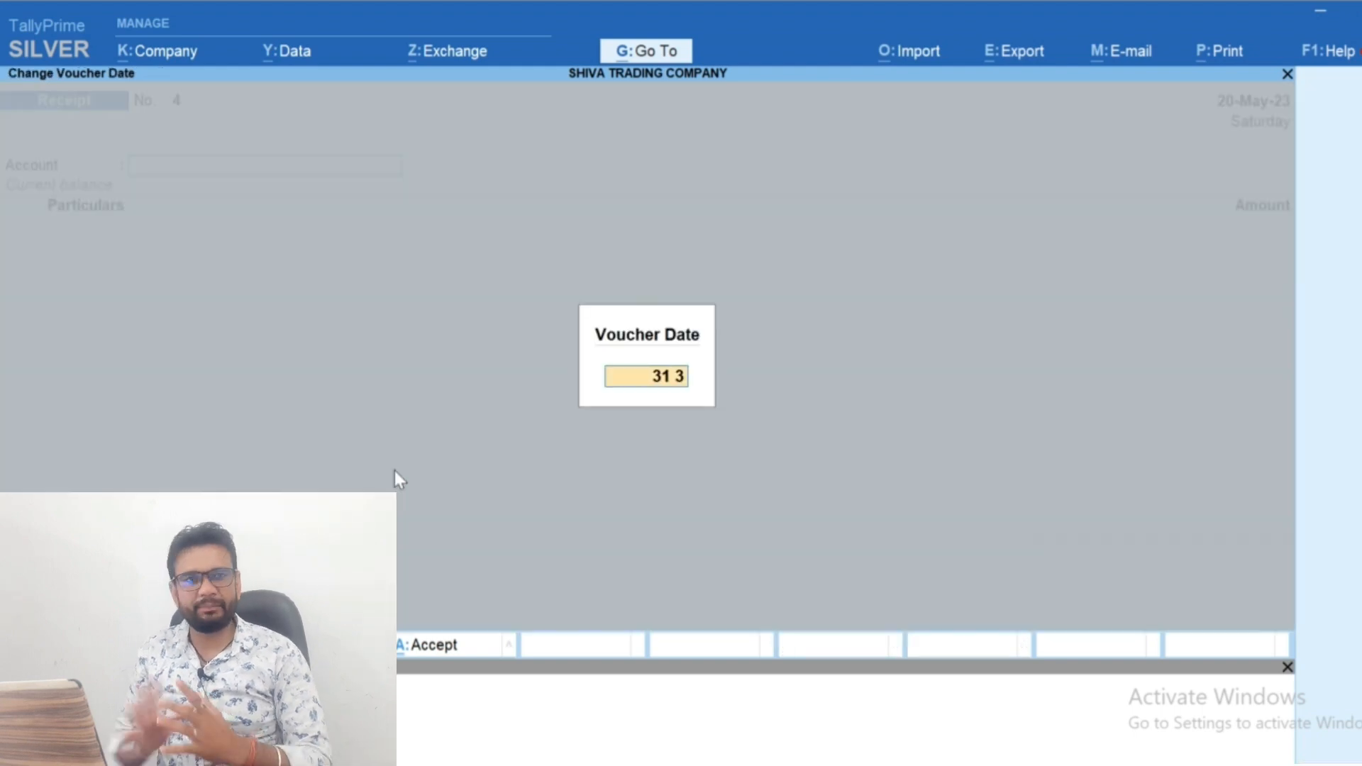
pyautogui.press('Return')
pyautogui.press('F7')
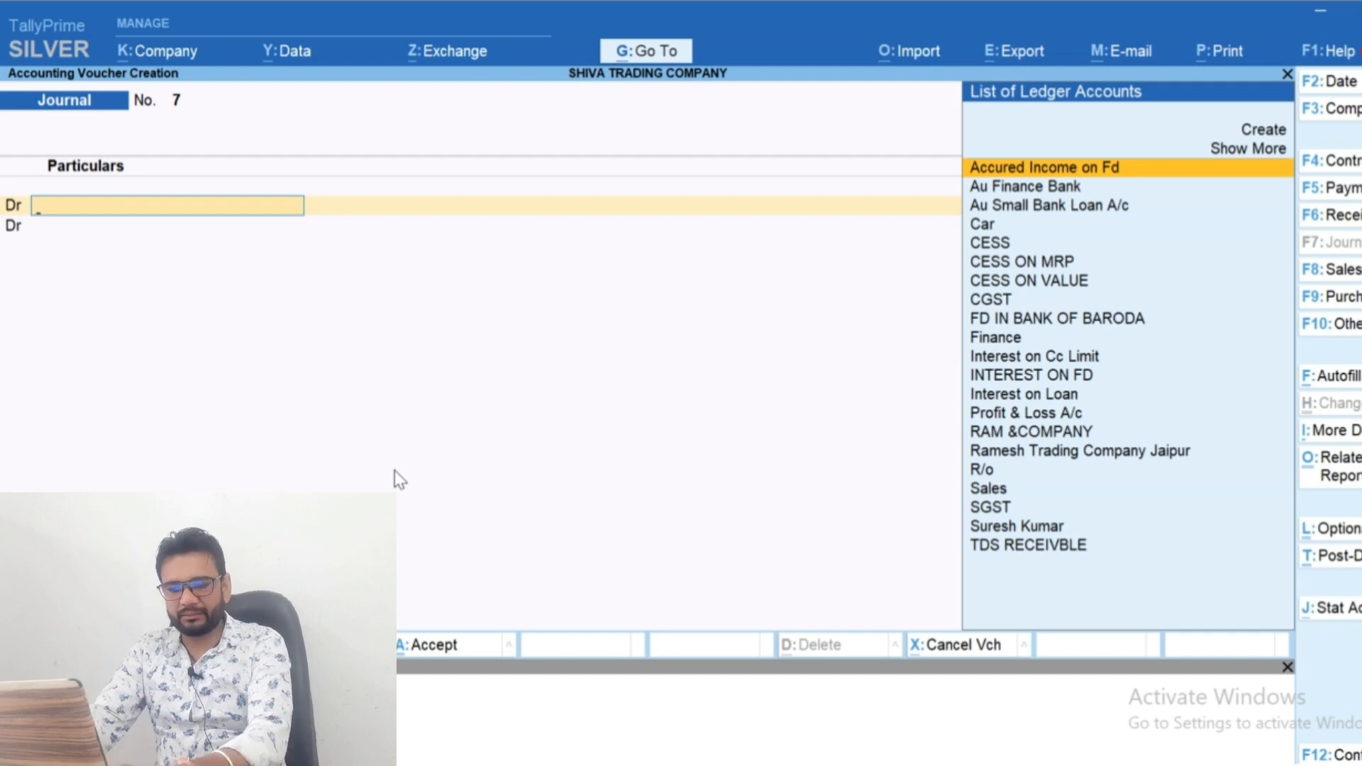
pyautogui.press('Escape')
# Open the lender's ledger report for the period 1-Apr-23 to 31-Mar-24
pyautogui.write('ydal')
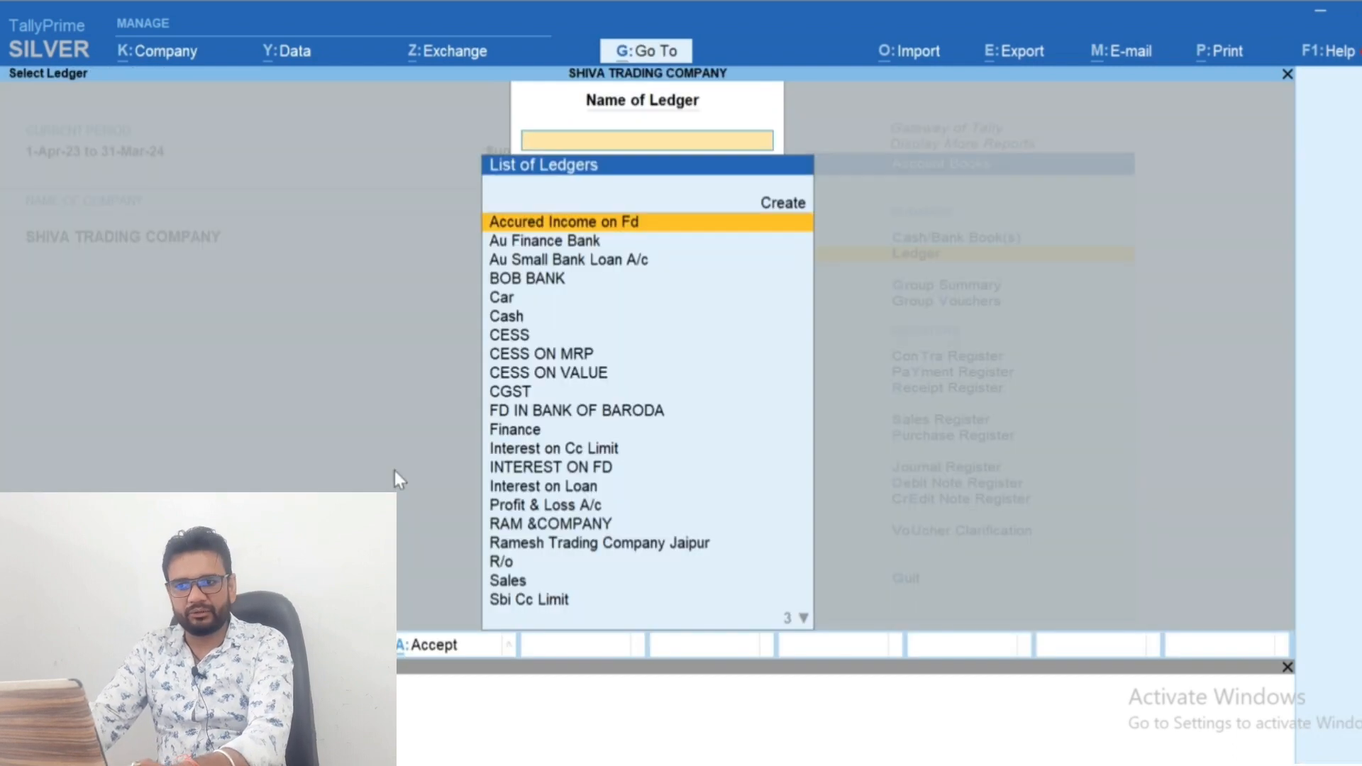
pyautogui.write('Sure')
pyautogui.press('Return')
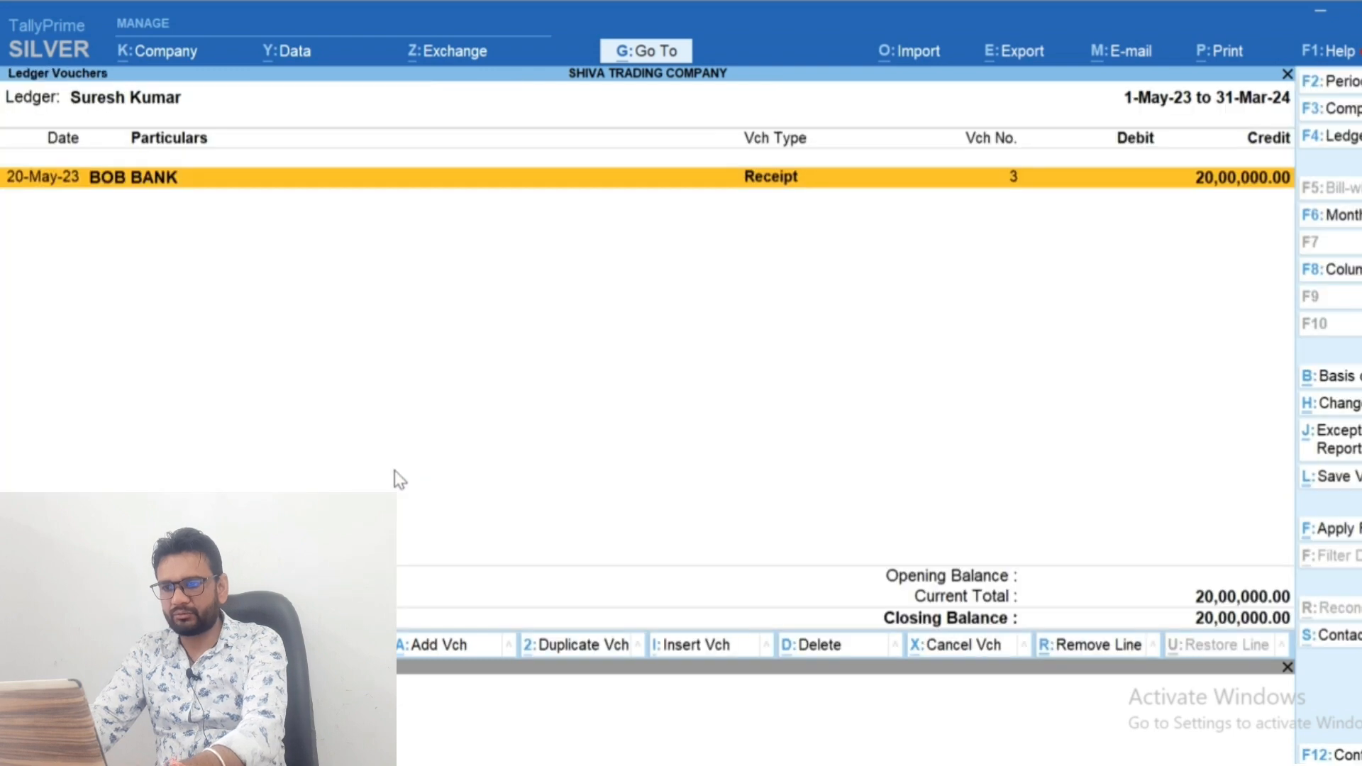
pyautogui.press('F2')
pyautogui.press('Return')
pyautogui.press('Return')
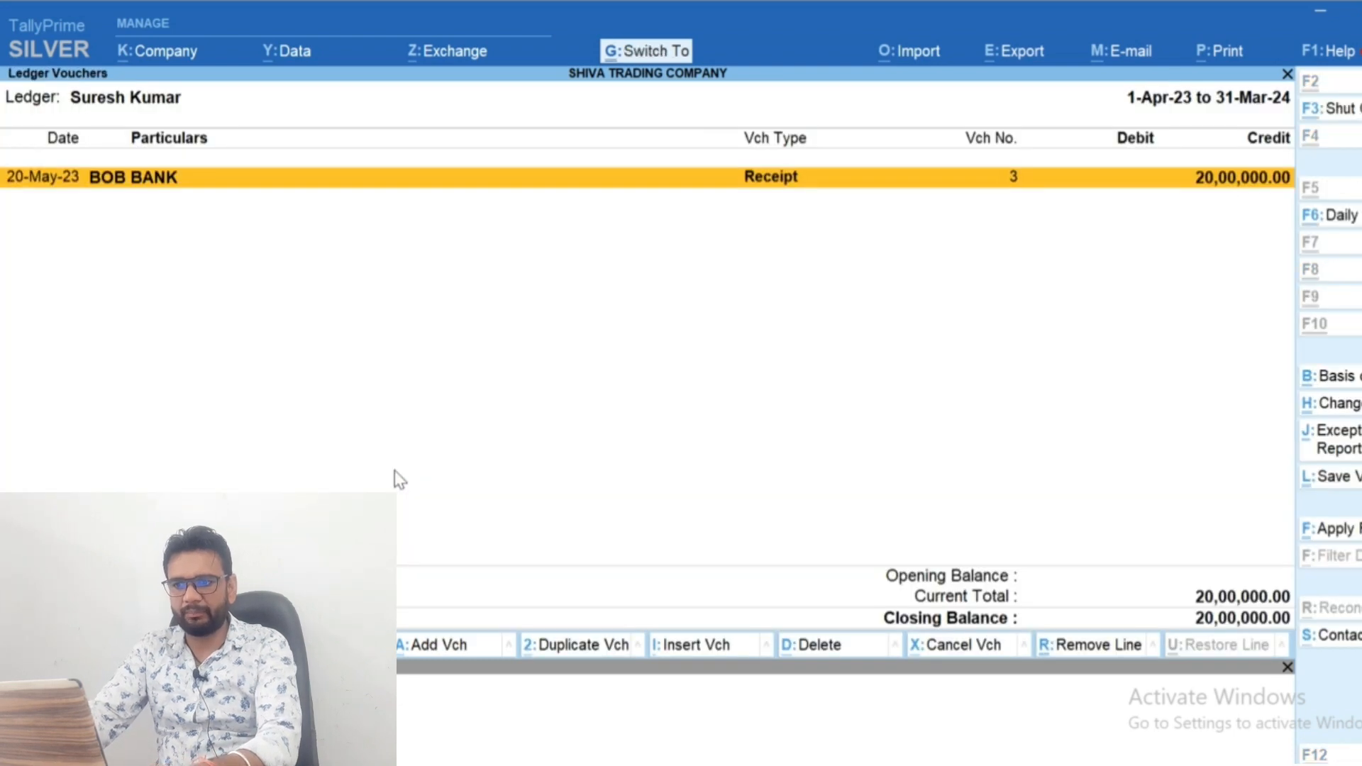
pyautogui.hotkey('ctrl', 'h')
pyautogui.press('Down')
pyautogui.press('Down')
pyautogui.press('Down')
pyautogui.press('Down')
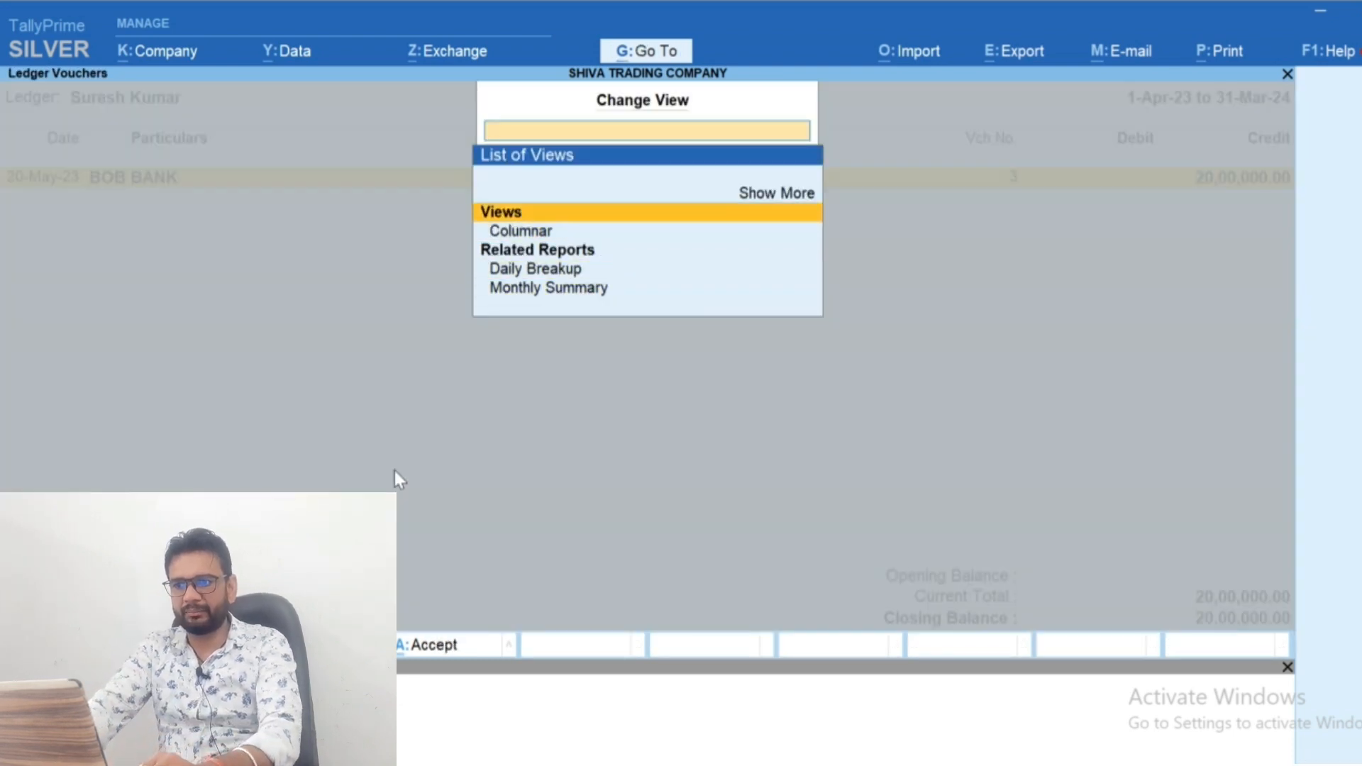
pyautogui.press('Up')
pyautogui.press('Return')
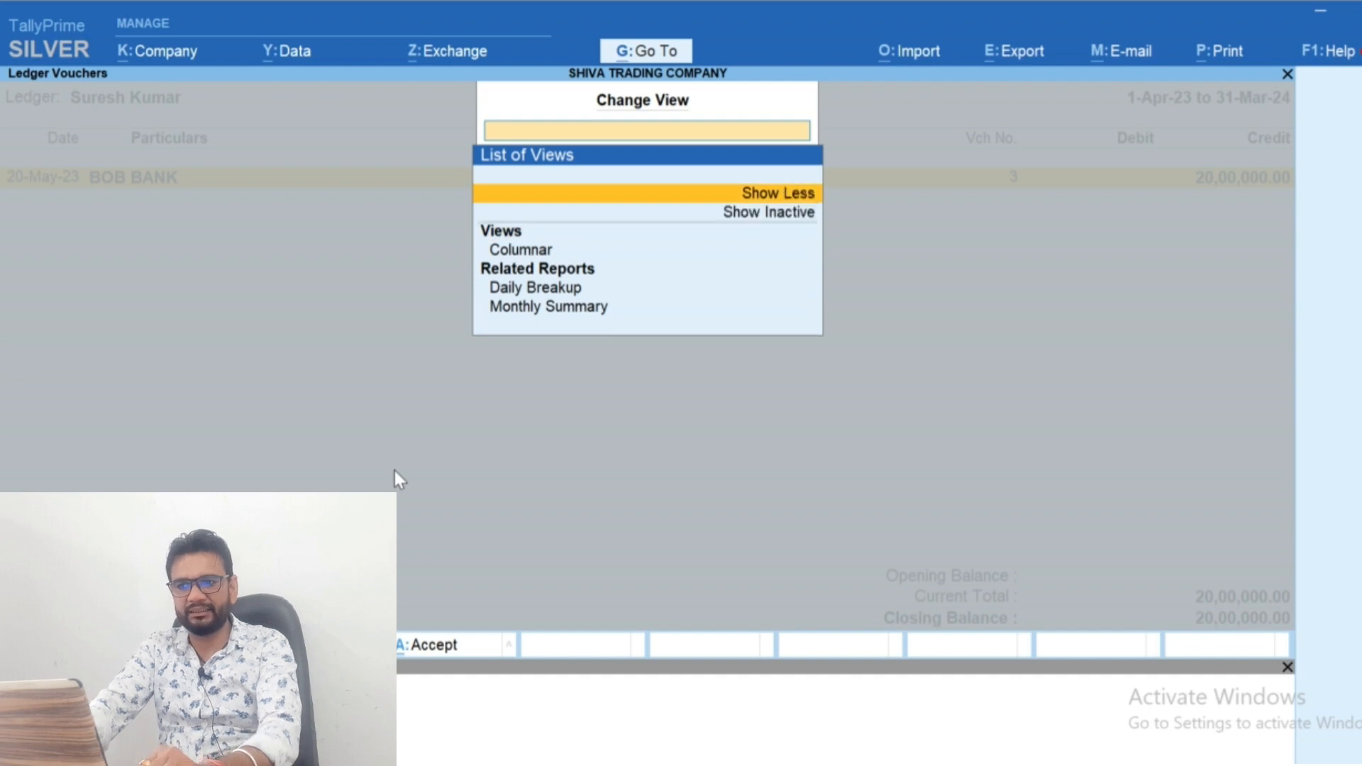
pyautogui.press('Escape')
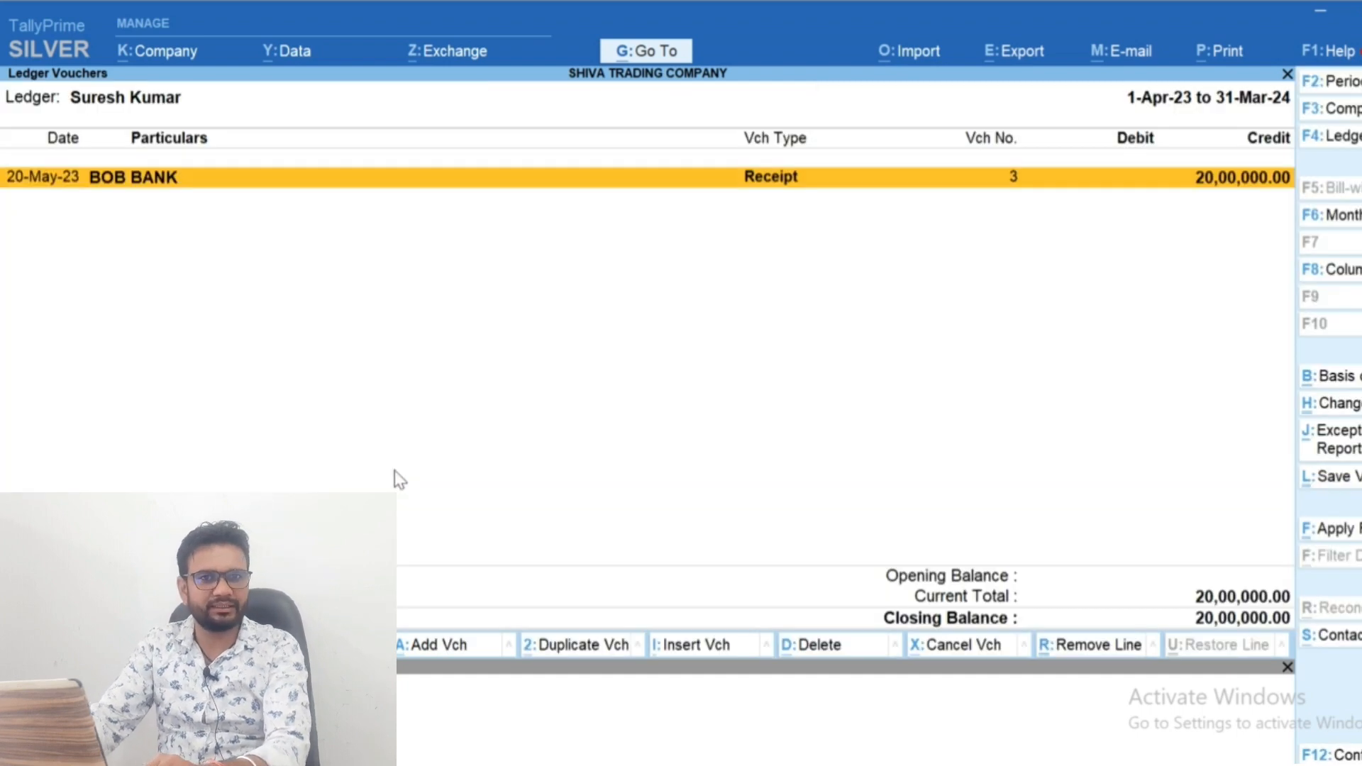
# Open the lender's ledger for alteration from the receipt voucher and enable Interest Calculation in the company features
pyautogui.press('Return')
pyautogui.hotkey('ctrl', 'Return')
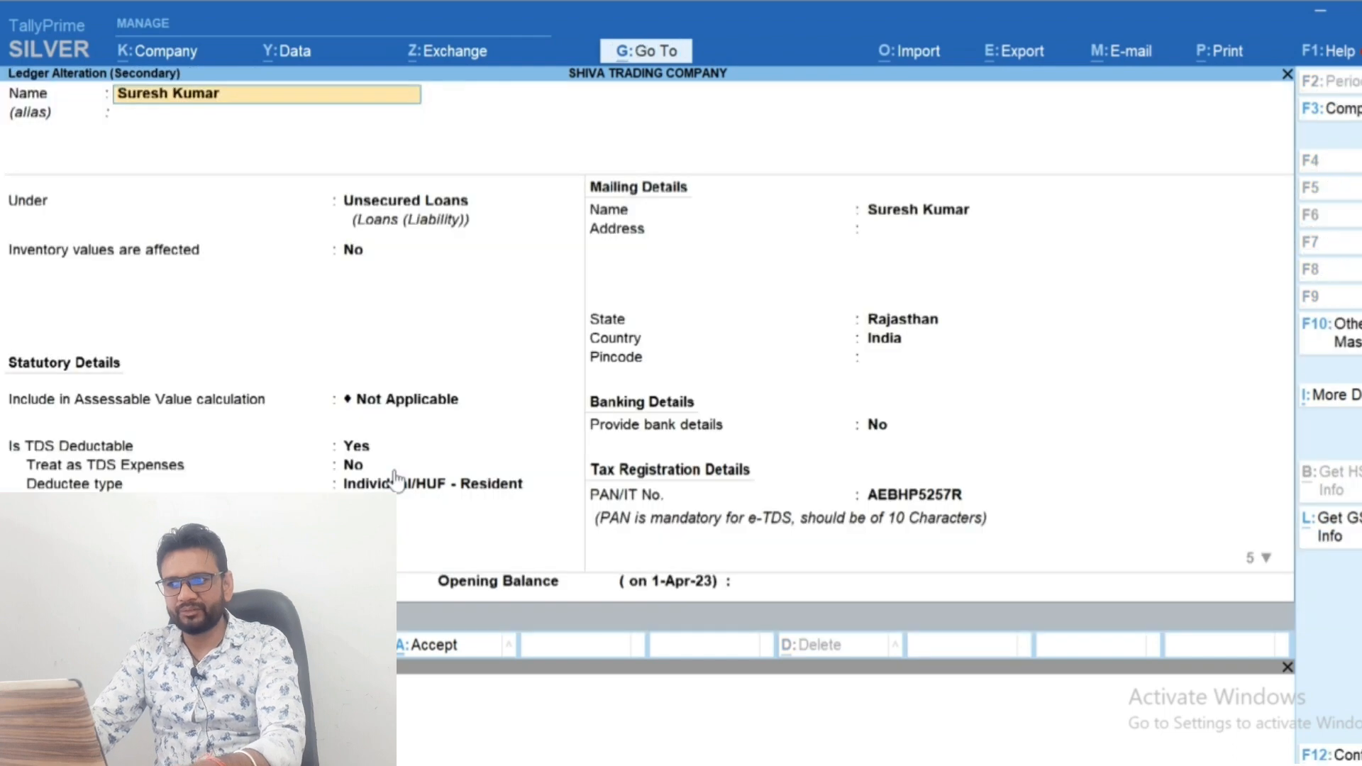
pyautogui.press('F11')
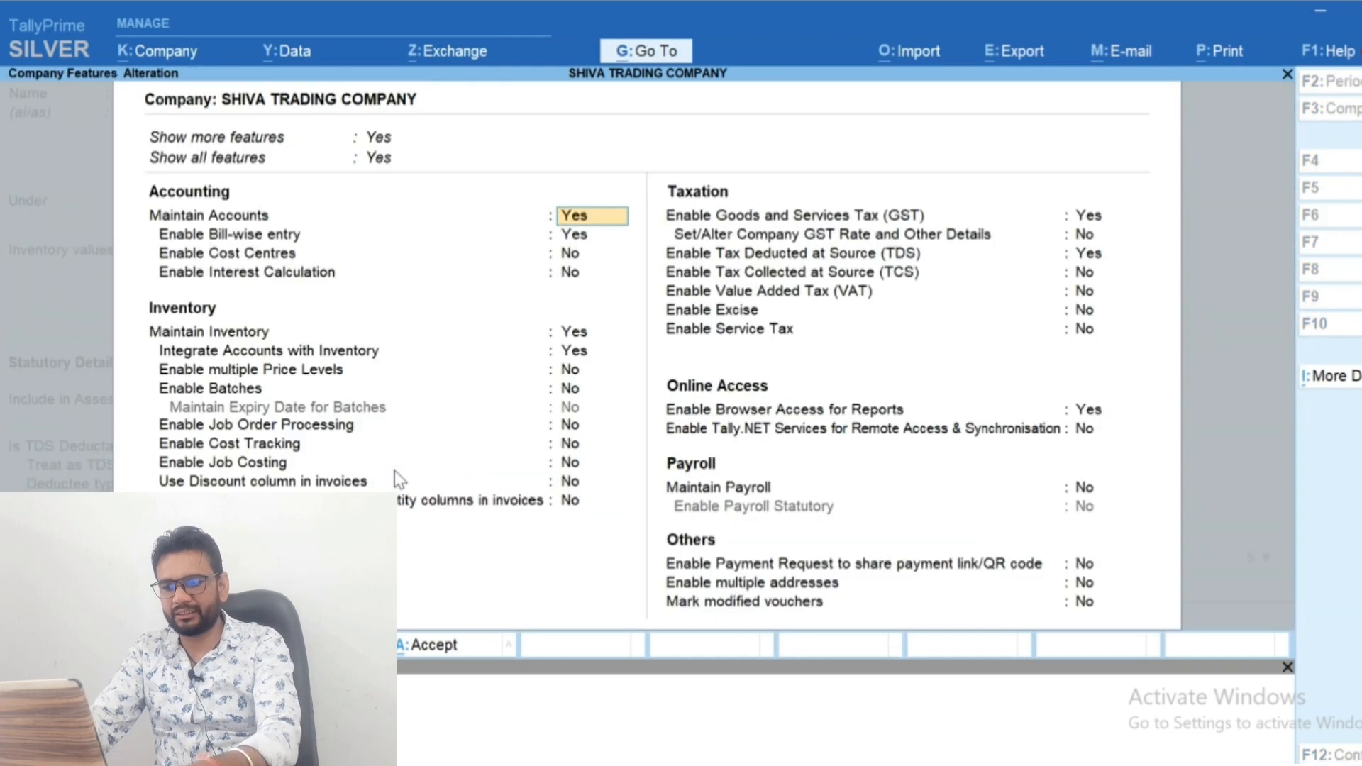
pyautogui.press('Down')
pyautogui.press('Down')
pyautogui.press('Down')
pyautogui.press('Down')
pyautogui.press('Down')
pyautogui.press('Down')
pyautogui.press('Down')
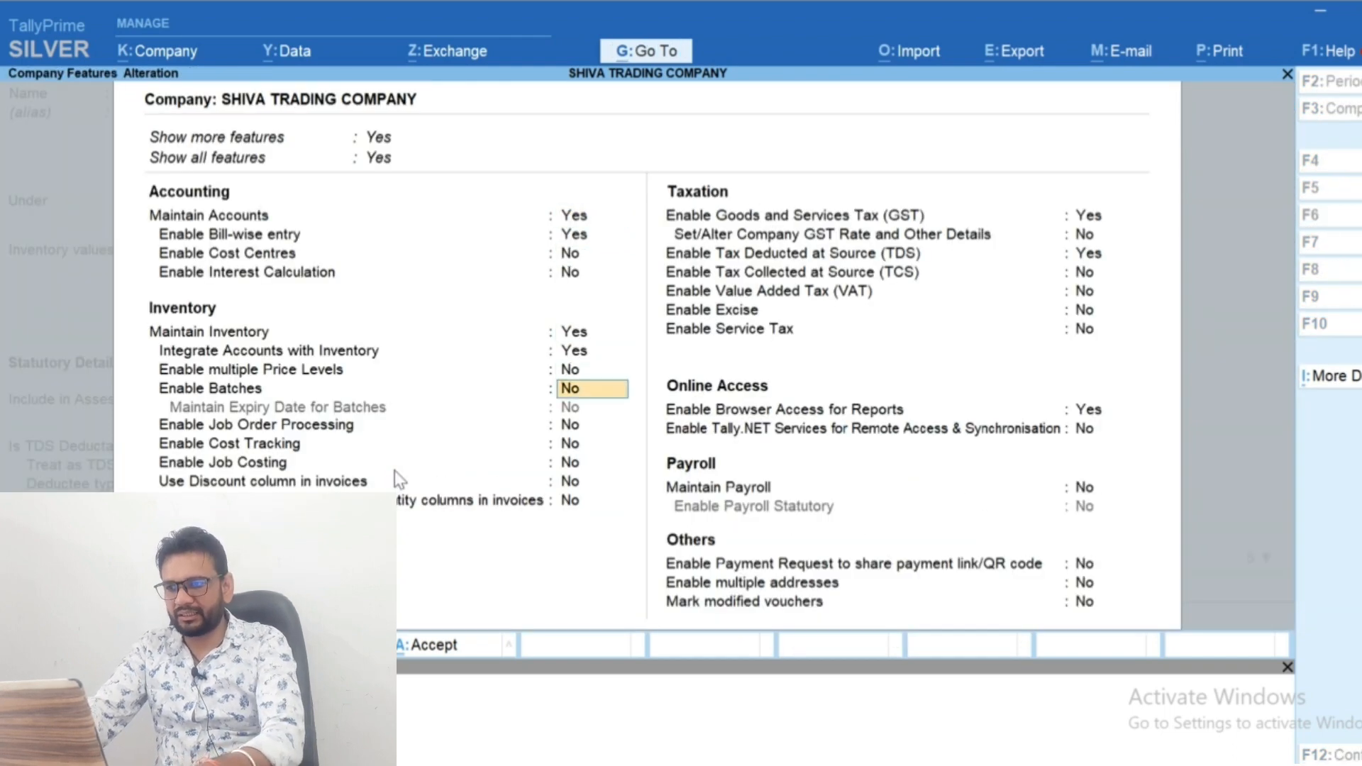
pyautogui.press('Up')
pyautogui.press('Up')
pyautogui.press('Up')
pyautogui.press('Up')
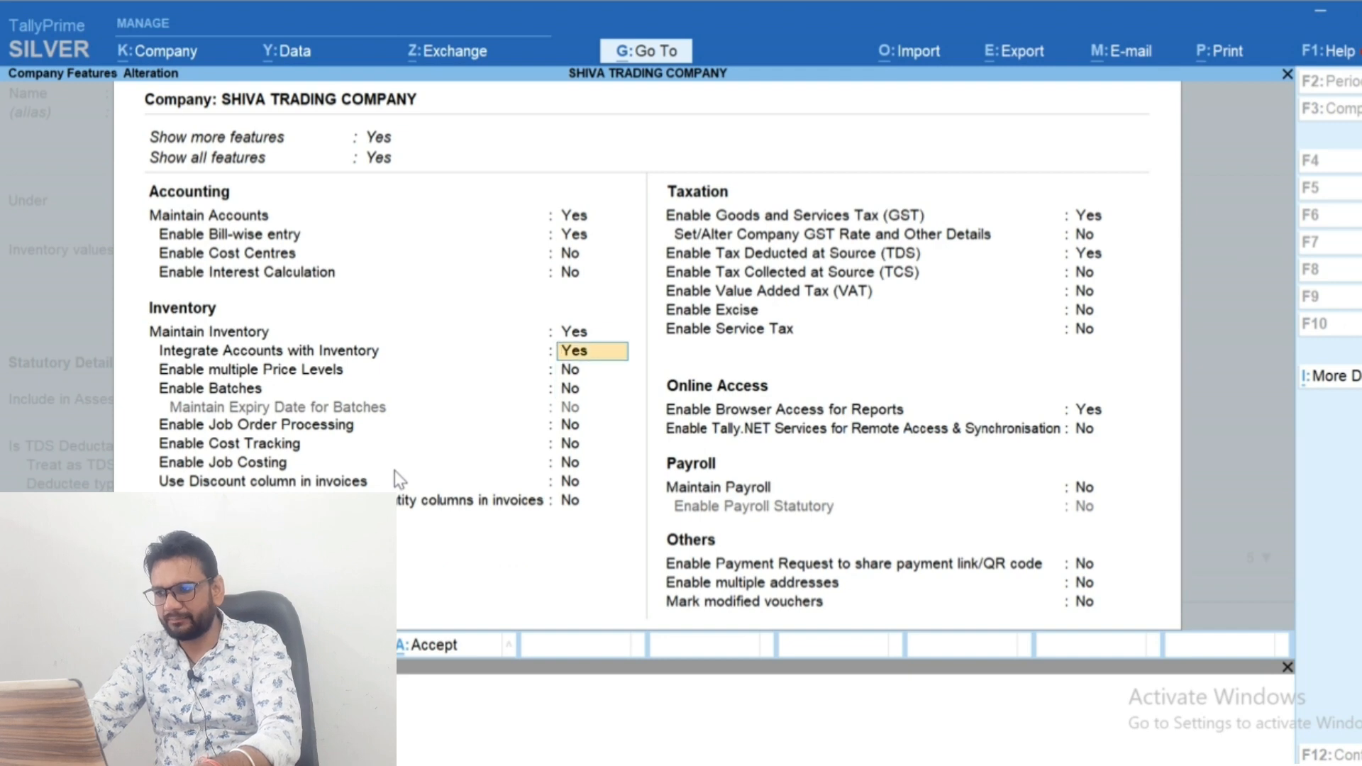
pyautogui.press('y')
pyautogui.hotkey('ctrl', 'a')
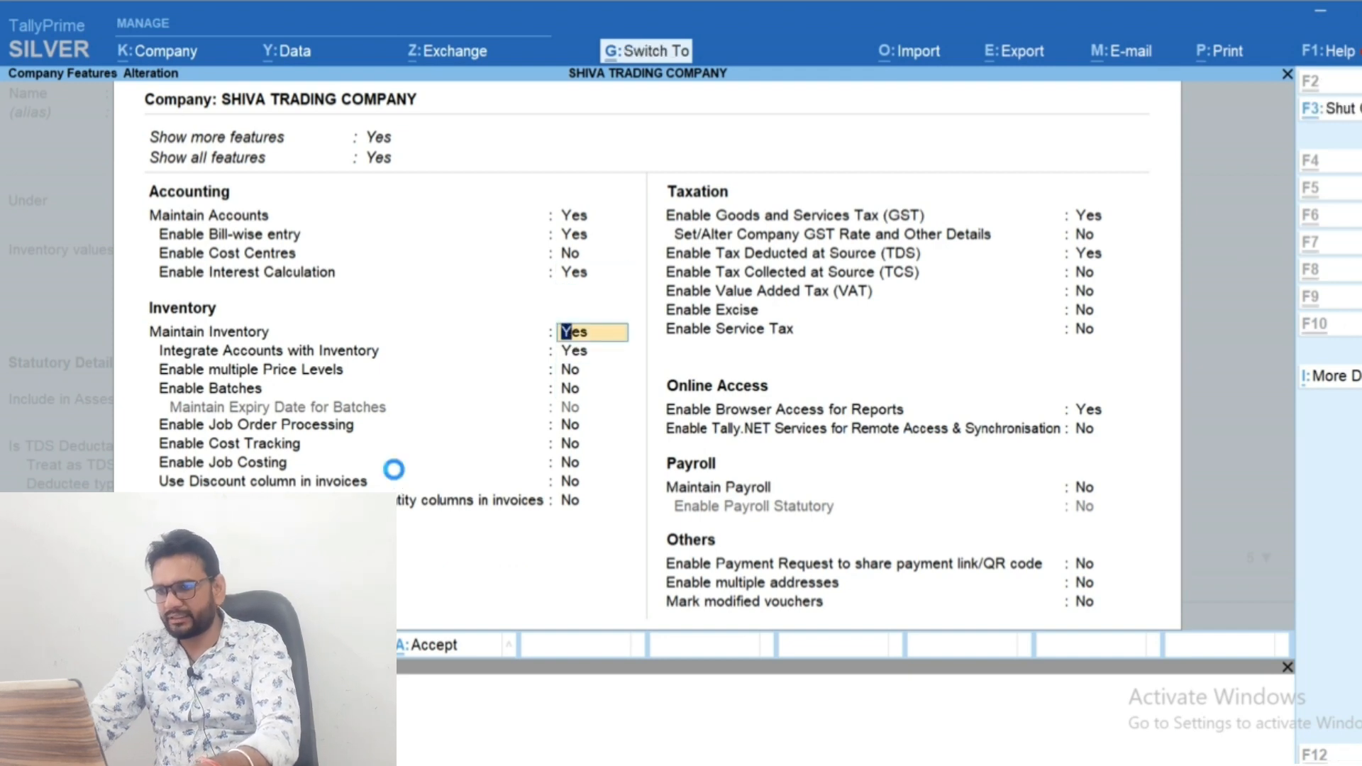
# Activate interest calculation on the lender's ledger at 12% per 365-Day Year and save the ledger
pyautogui.write('y')
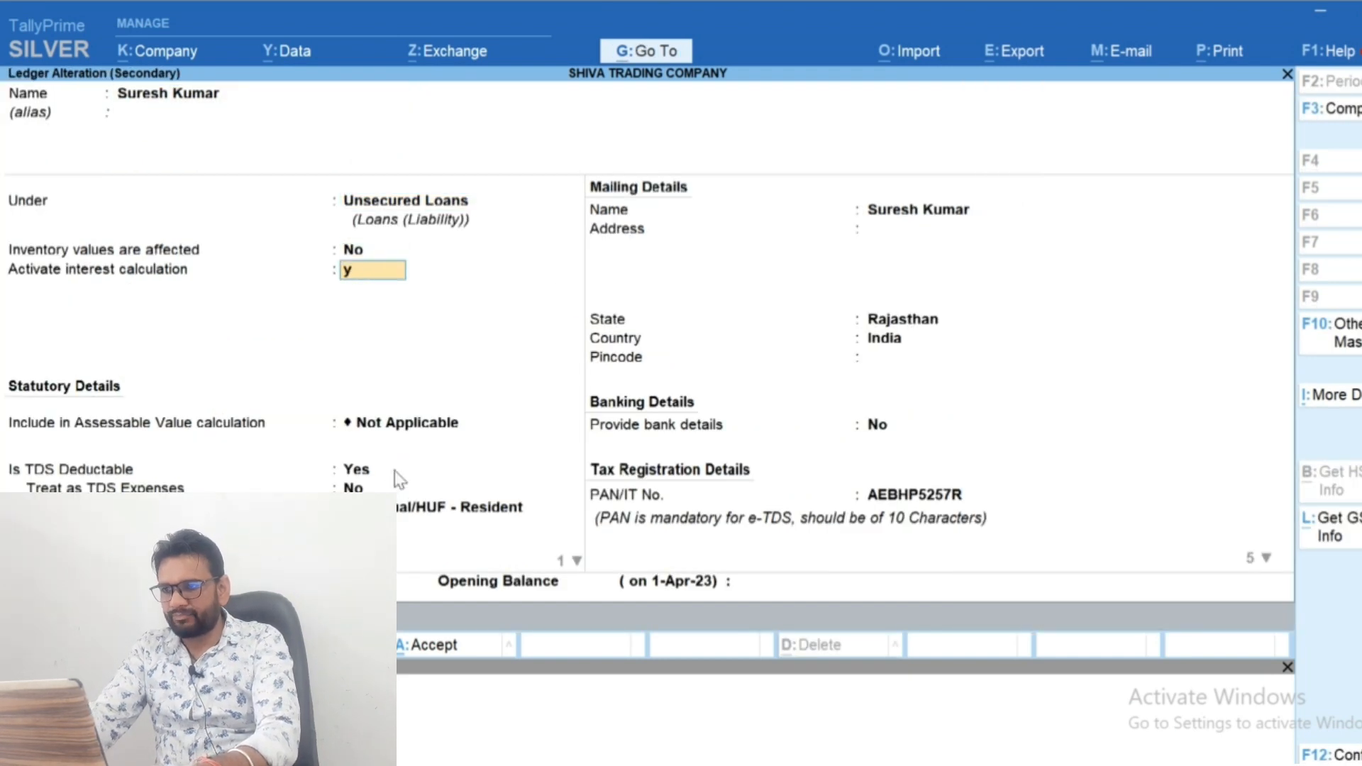
pyautogui.press('Return')
pyautogui.press('Return')
pyautogui.press('Return')
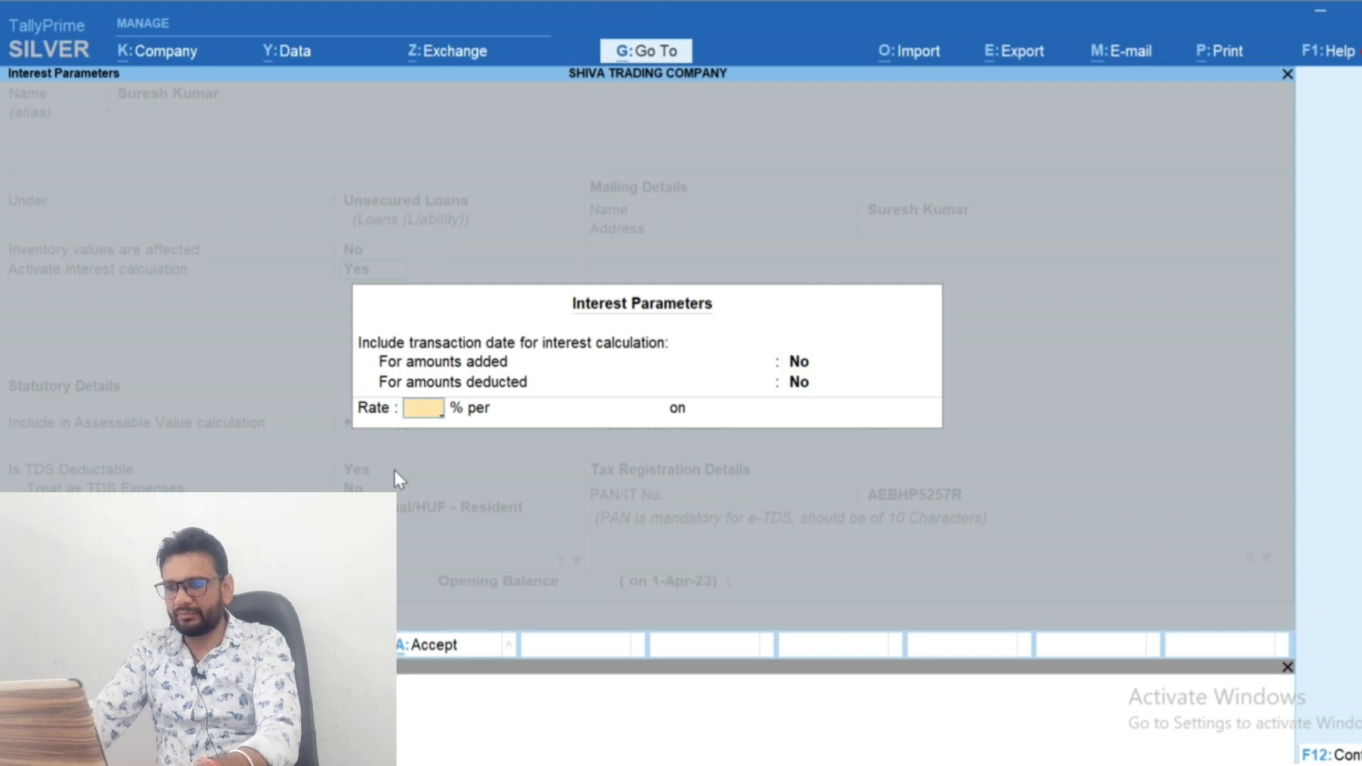
pyautogui.write('12')
pyautogui.press('Return')
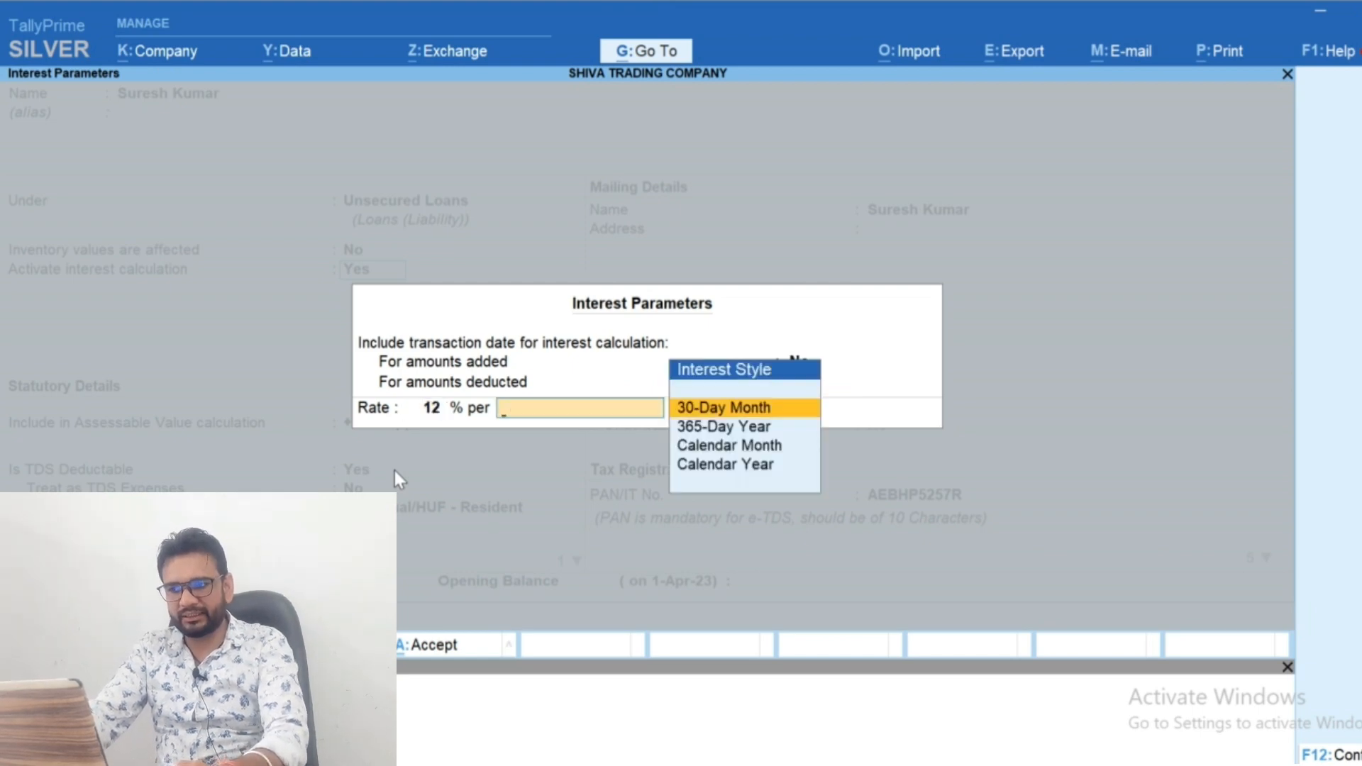
pyautogui.press('Down')
pyautogui.press('Return')
pyautogui.press('Return')
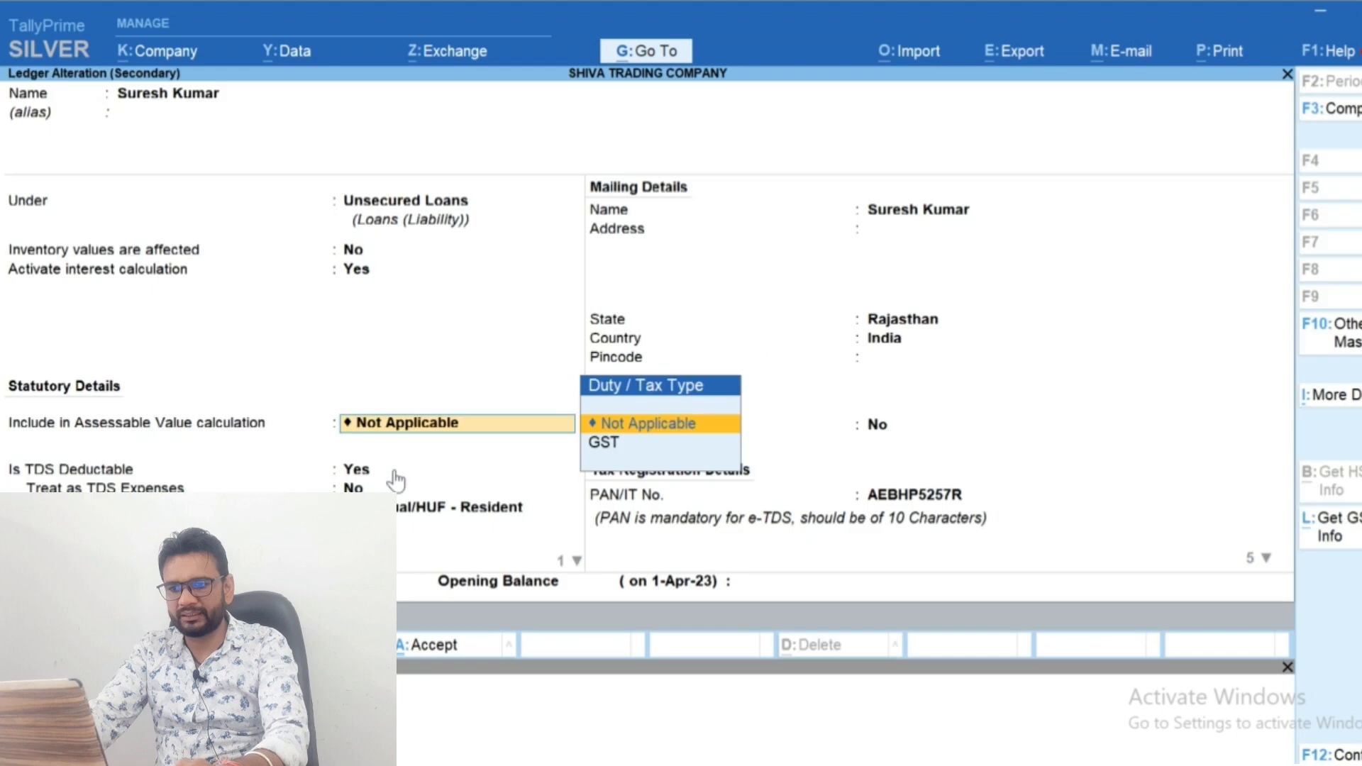
pyautogui.hotkey('ctrl', 'a')
pyautogui.press('BackSpace')
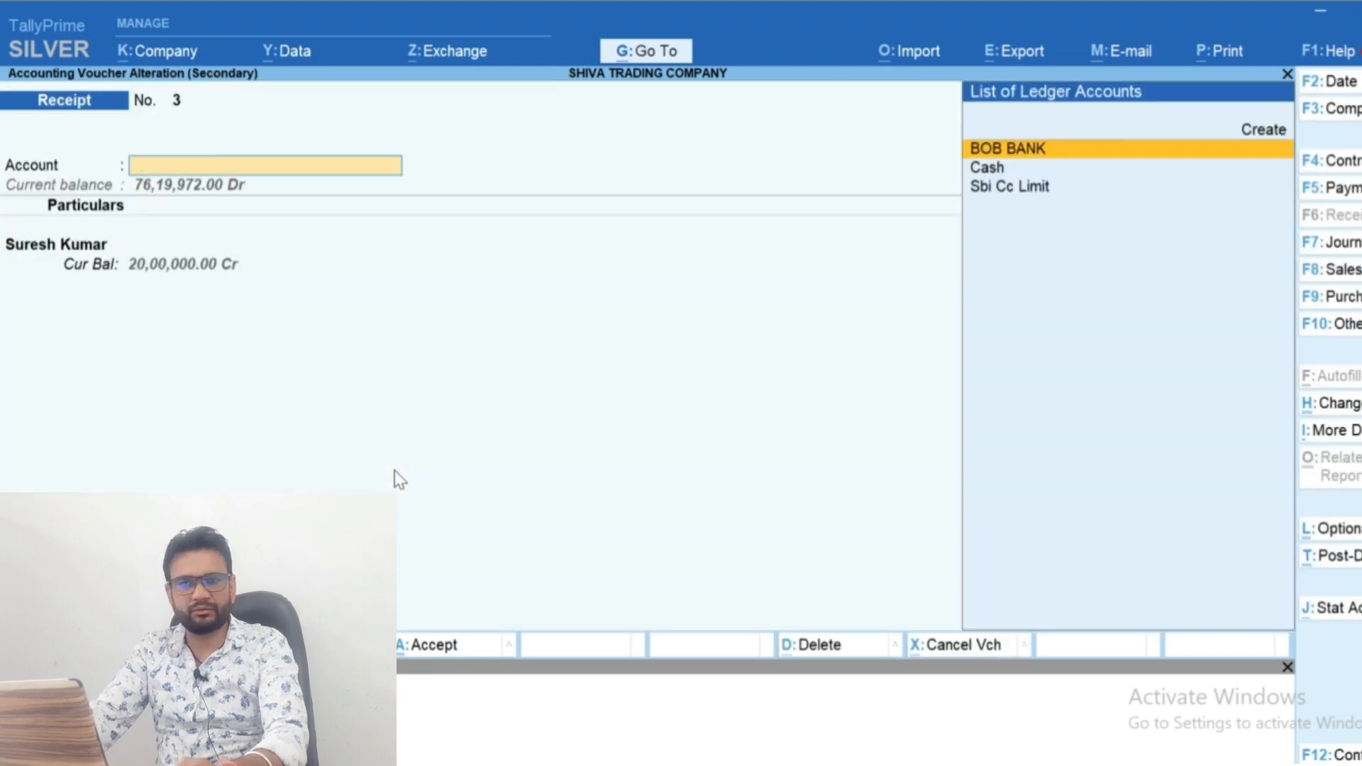
# Return to the lender's ledger vouchers and open the related Interest Calculations report
pyautogui.press('Escape')
pyautogui.hotkey('ctrl', 'h')
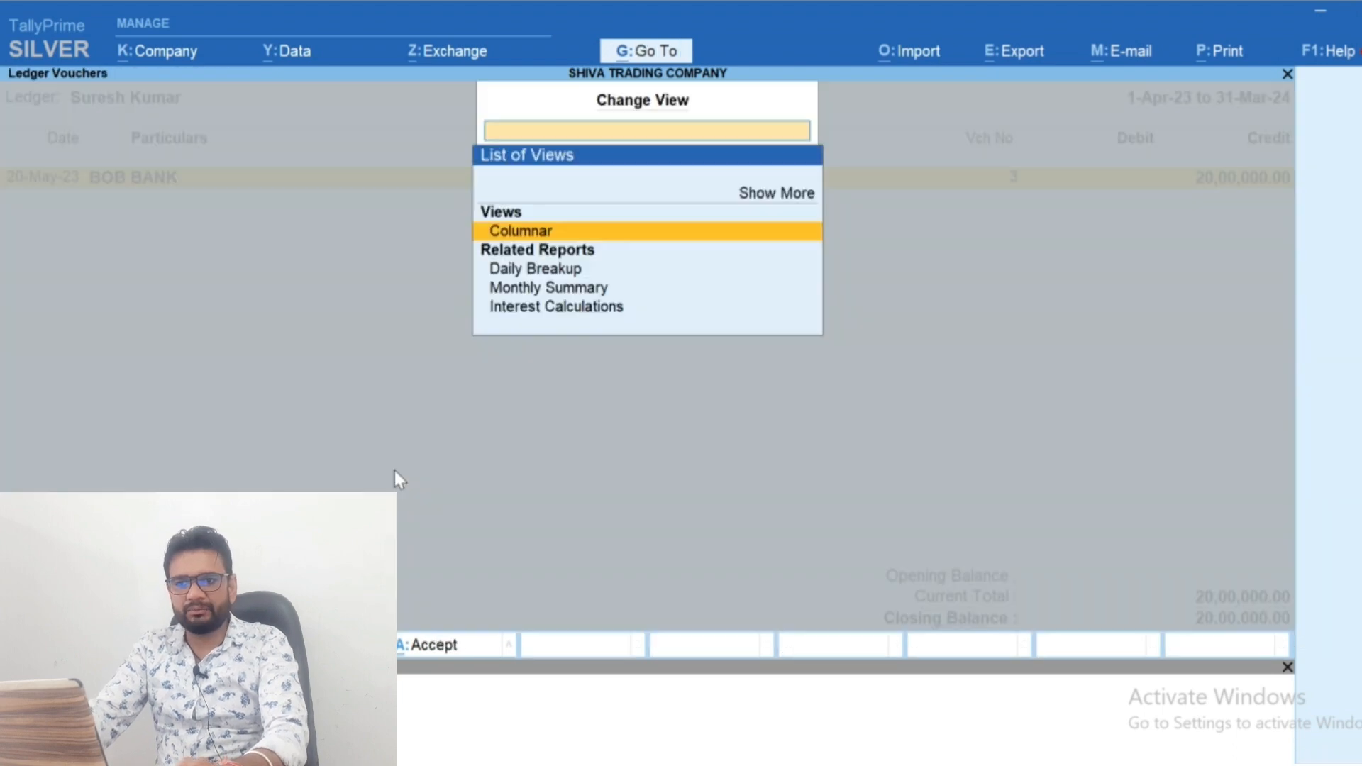
pyautogui.press('Down')
pyautogui.press('Down')
pyautogui.press('Down')
pyautogui.press('Return')
# Set the interest calculation report's period to 1-Apr-23 through 31-Mar-24
pyautogui.hotkey('alt', 'F2')
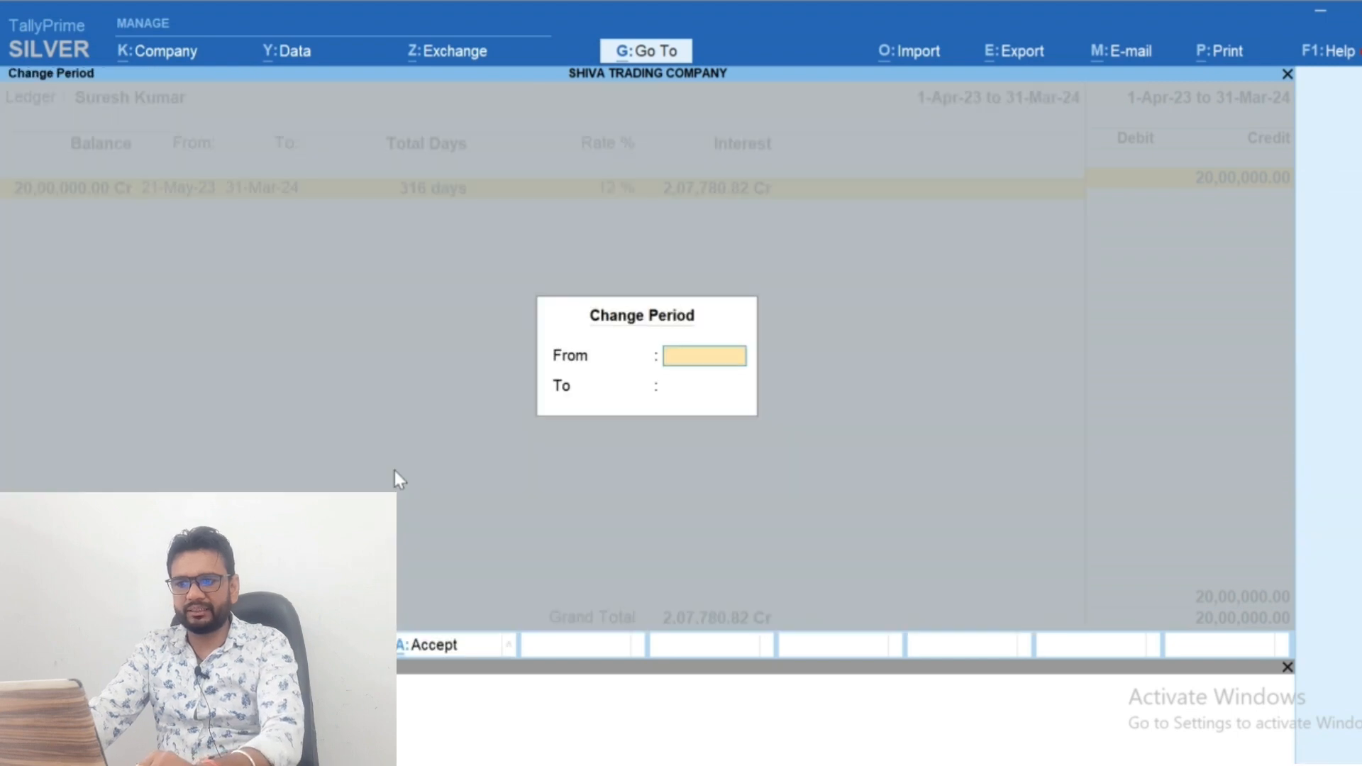
pyautogui.write('1')
pyautogui.press('BackSpace')
pyautogui.write('1-4')
pyautogui.press('Return')
pyautogui.write('31-3')
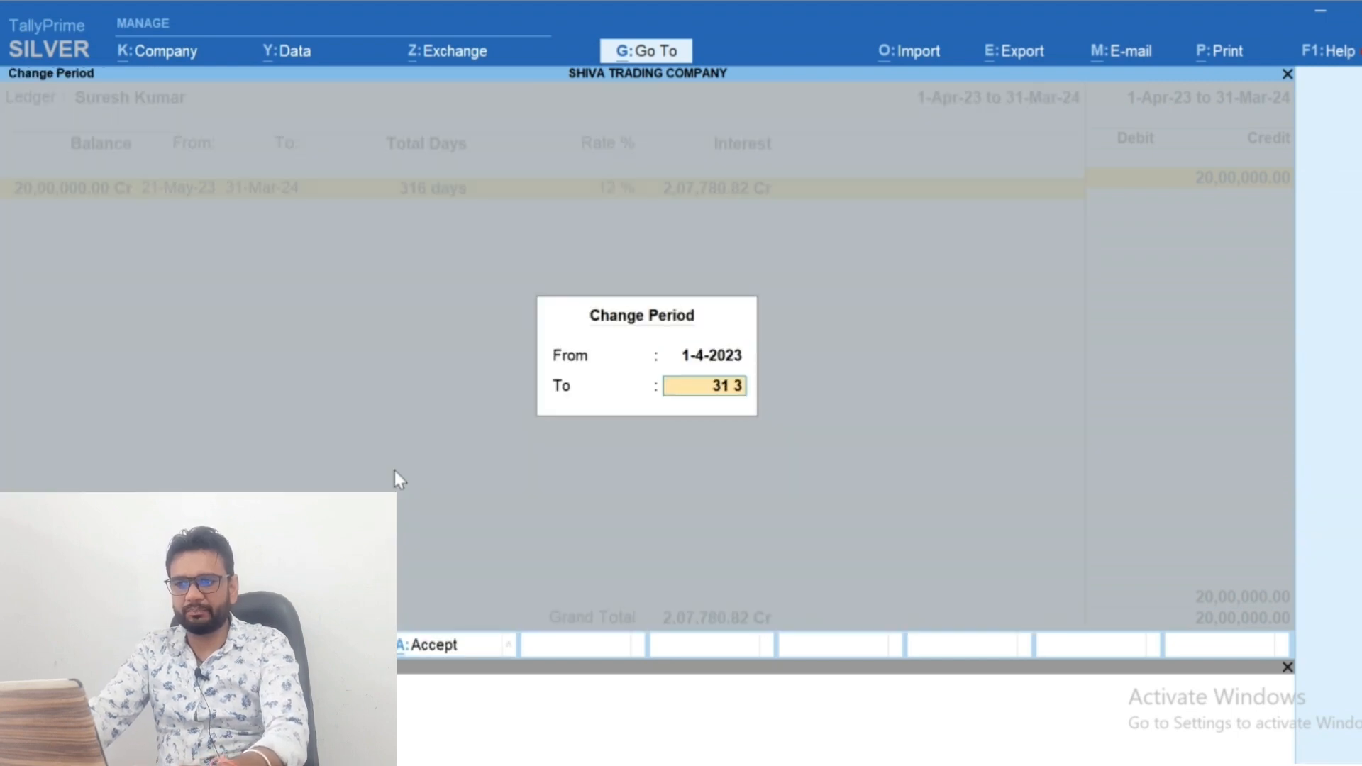
pyautogui.press('Return')
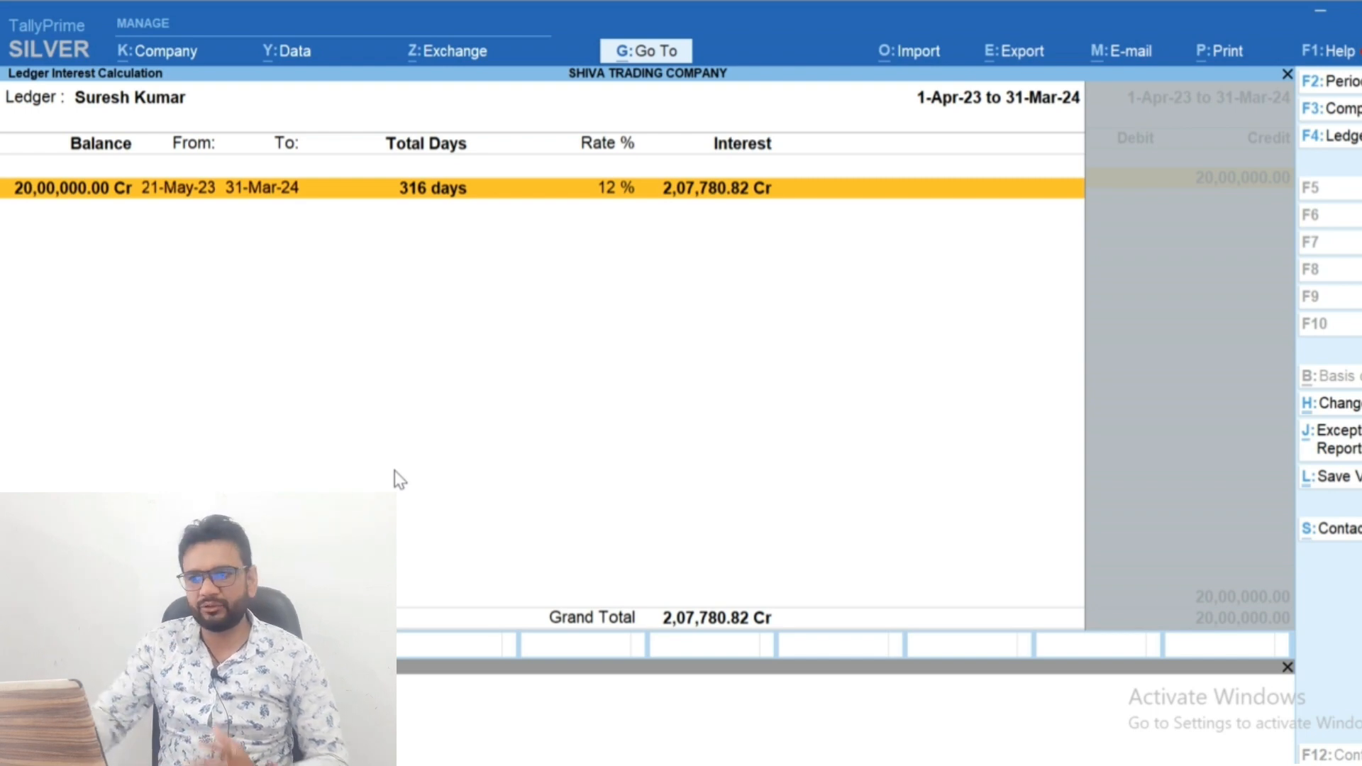
# Leave the ledger reports and start a journal voucher dated 31-Mar-24
pyautogui.press('Escape')
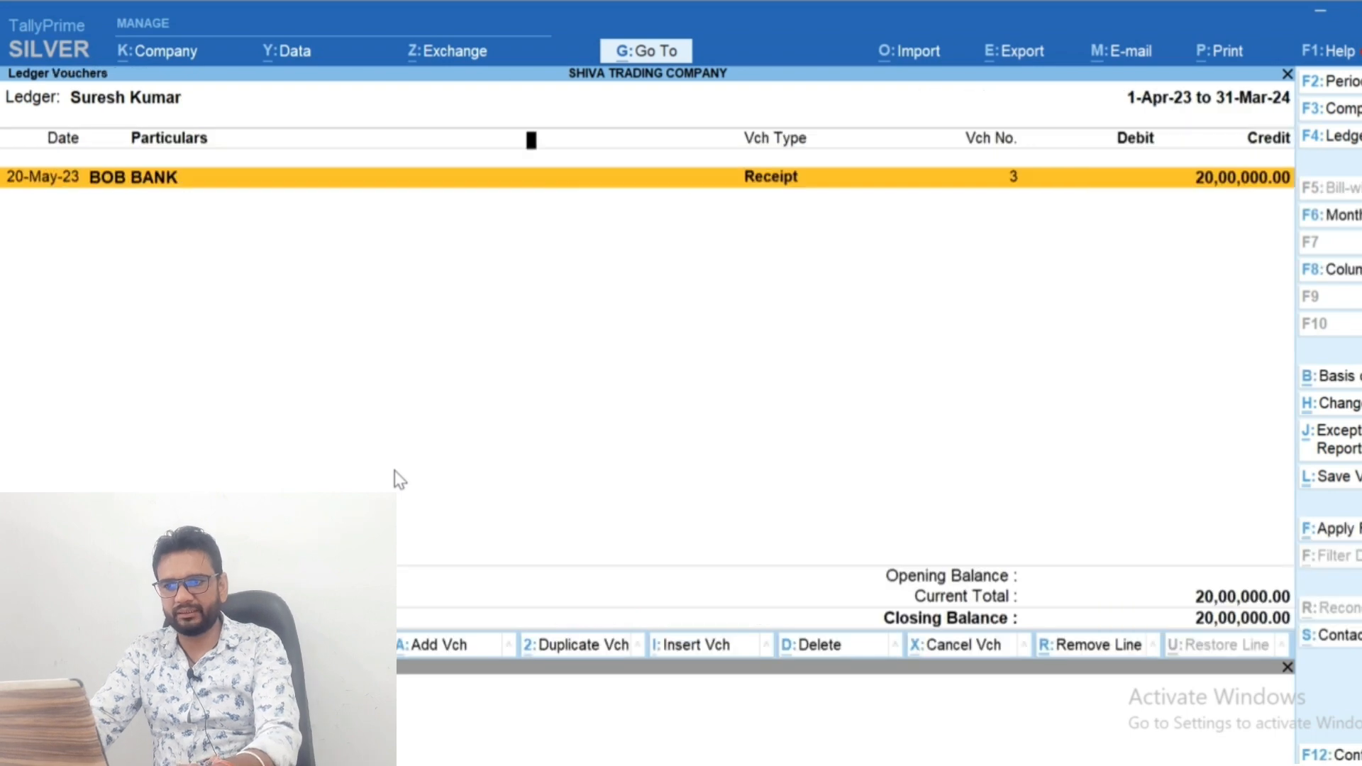
pyautogui.press('Escape')
pyautogui.press('Escape')
pyautogui.press('Escape')
pyautogui.press('Escape')
pyautogui.press('v')
pyautogui.press('F2')
pyautogui.write('31 3')
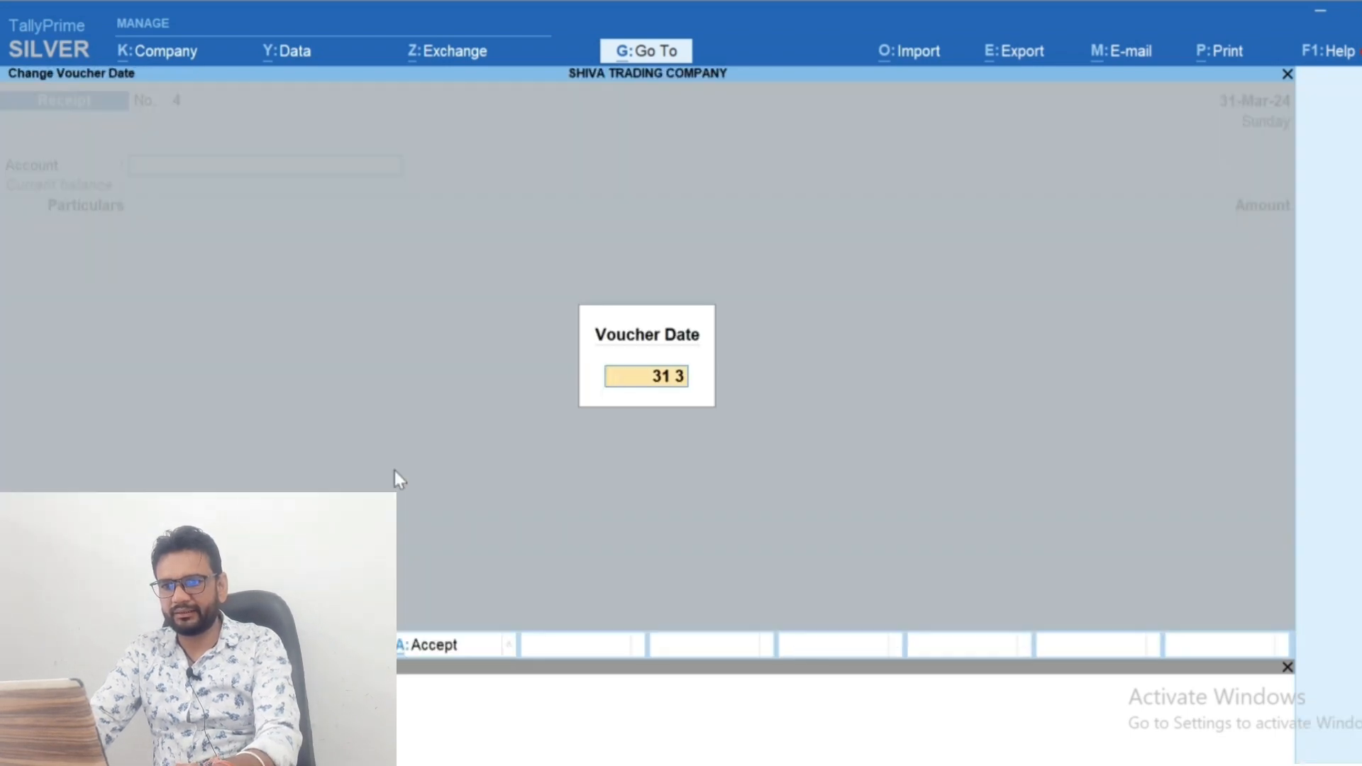
pyautogui.press('Return')
pyautogui.press('F7')
pyautogui.write('Inte')
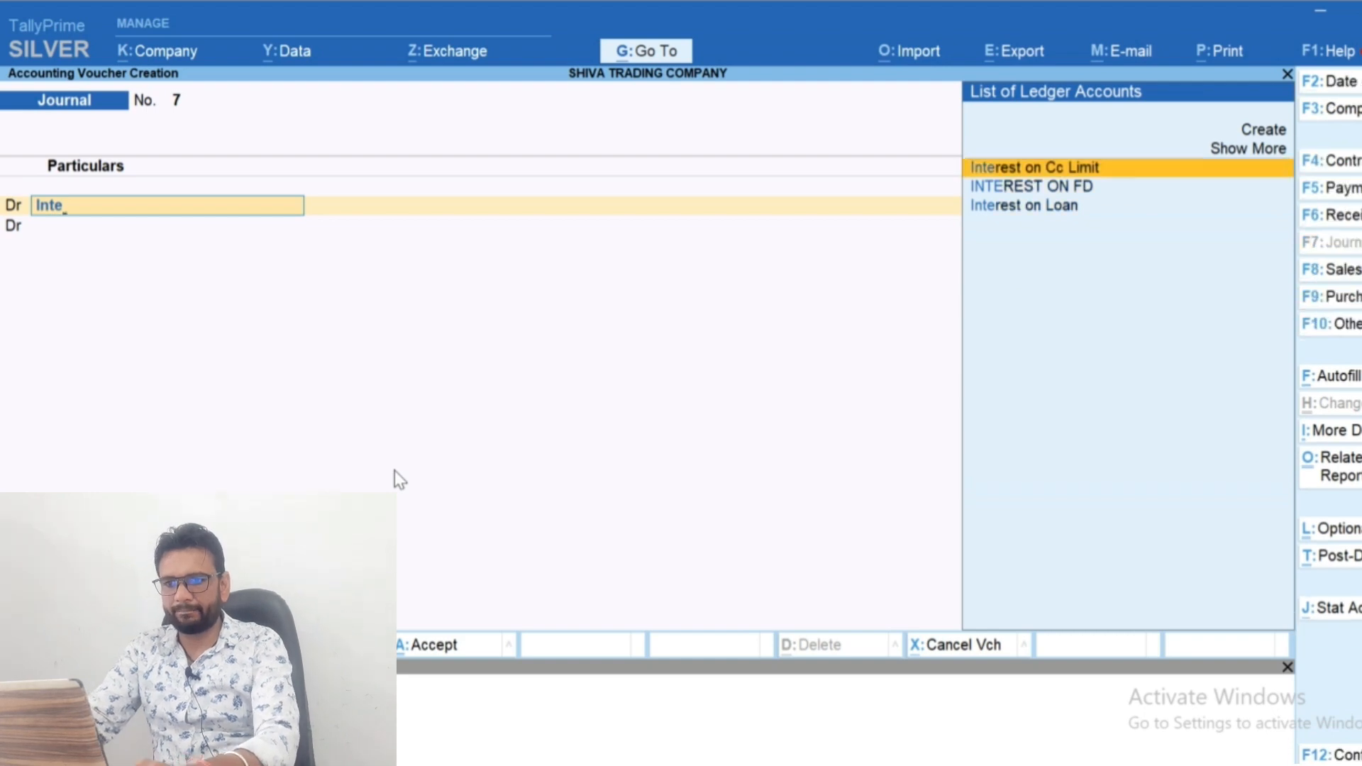
pyautogui.press('Down')
pyautogui.press('Down')
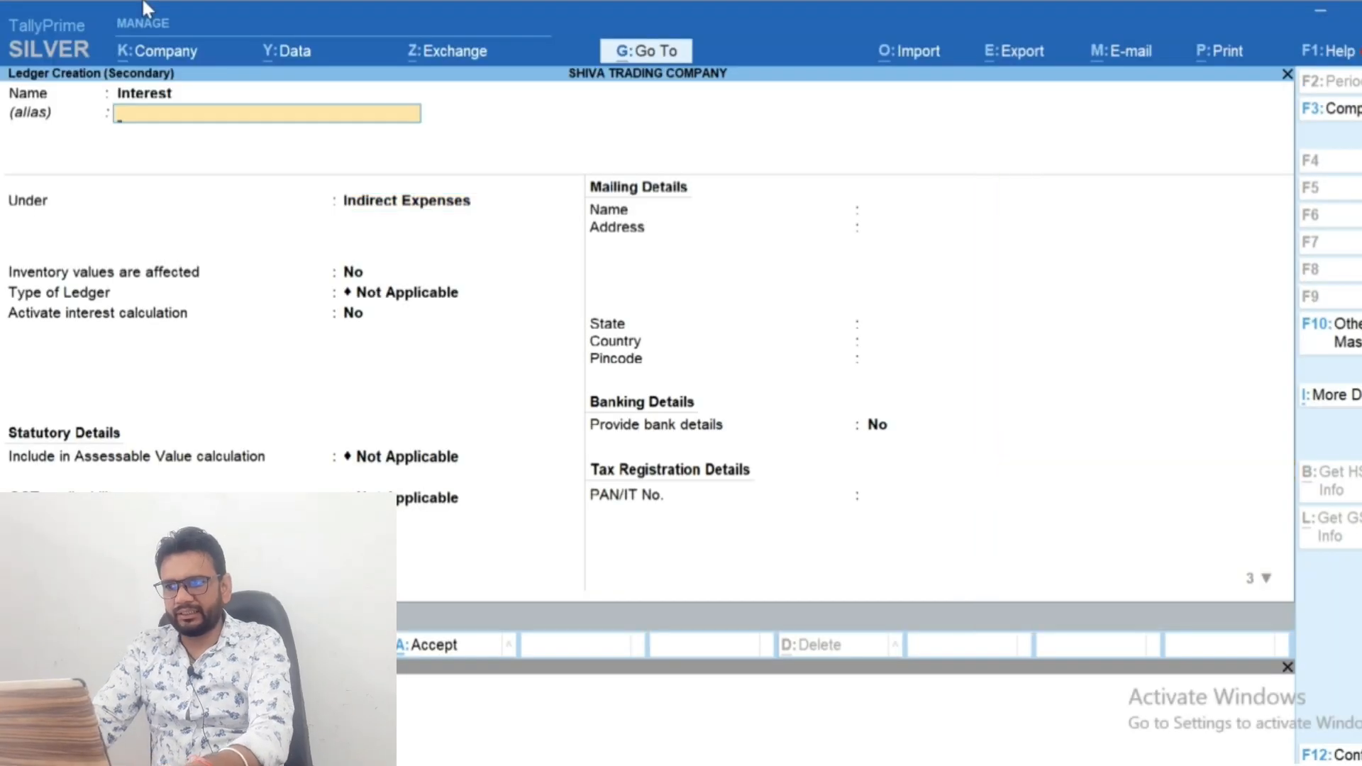
pyautogui.press('Escape')
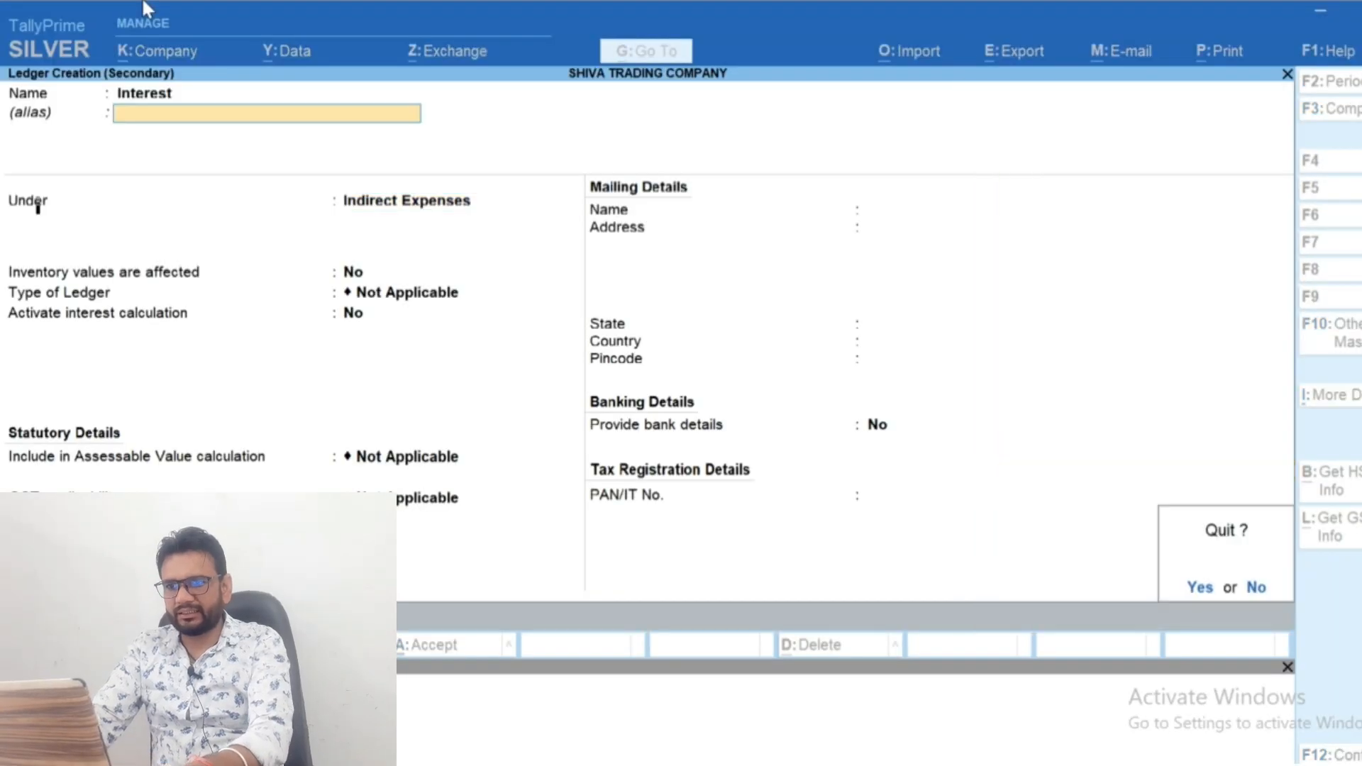
pyautogui.press('y')
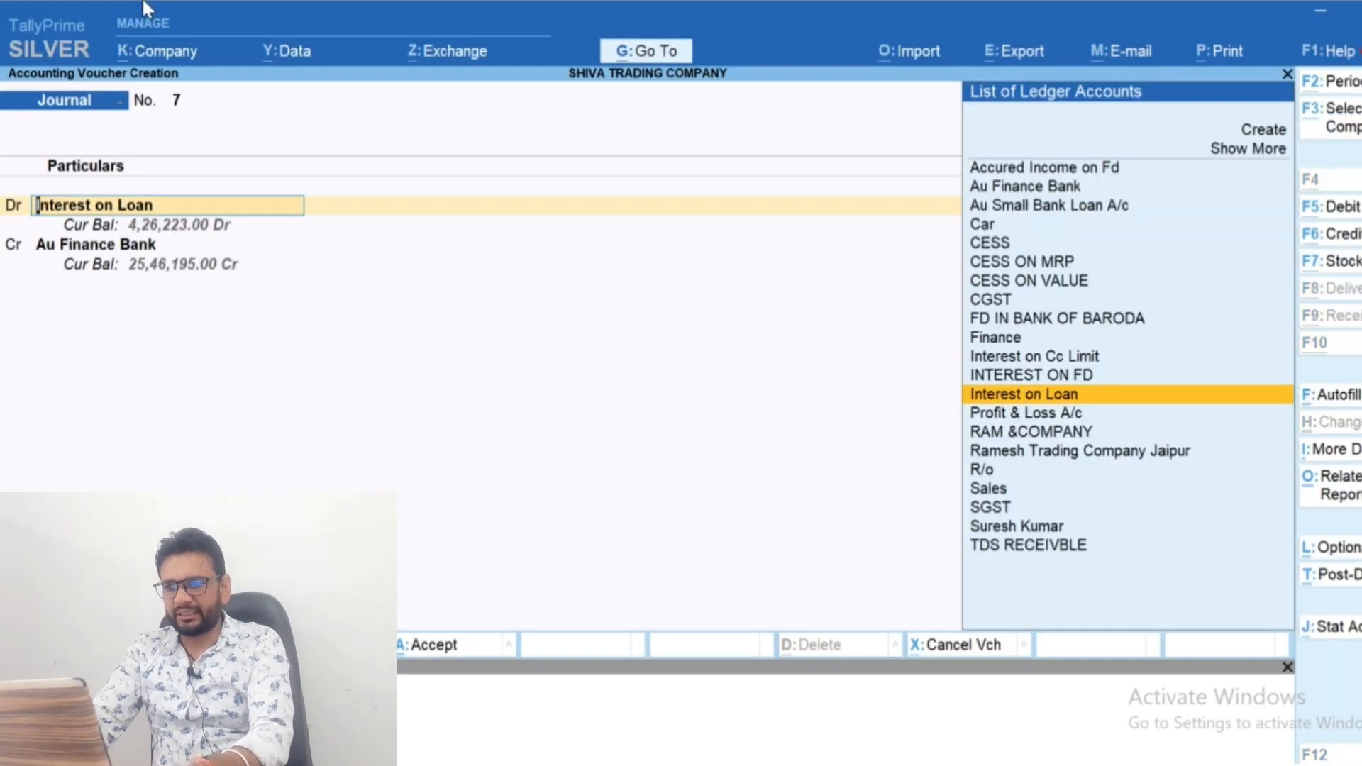
# Create a ledger named Interest under Indirect Expenses from the journal's debit line
pyautogui.hotkey('alt', 'c')
pyautogui.write('Interest')
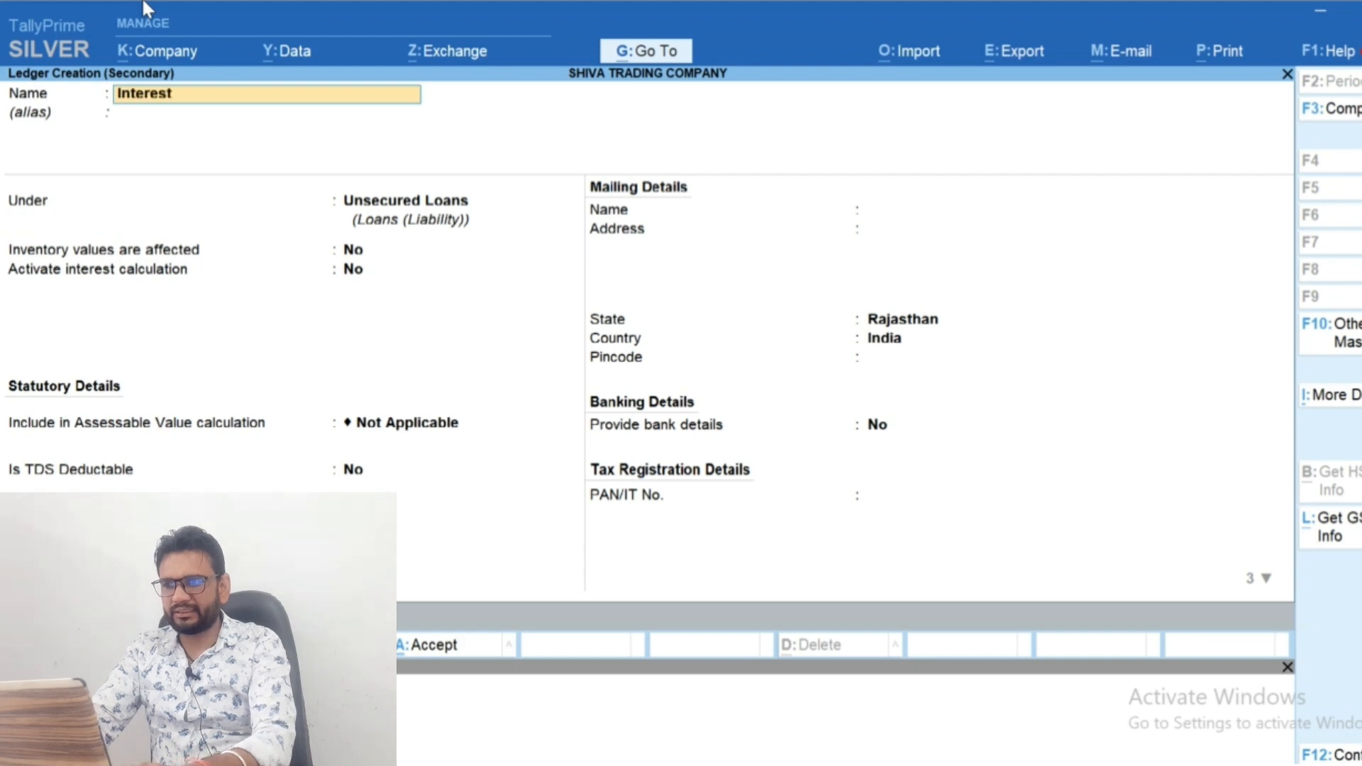
pyautogui.press('Return')
pyautogui.press('Return')
pyautogui.write('Ind')
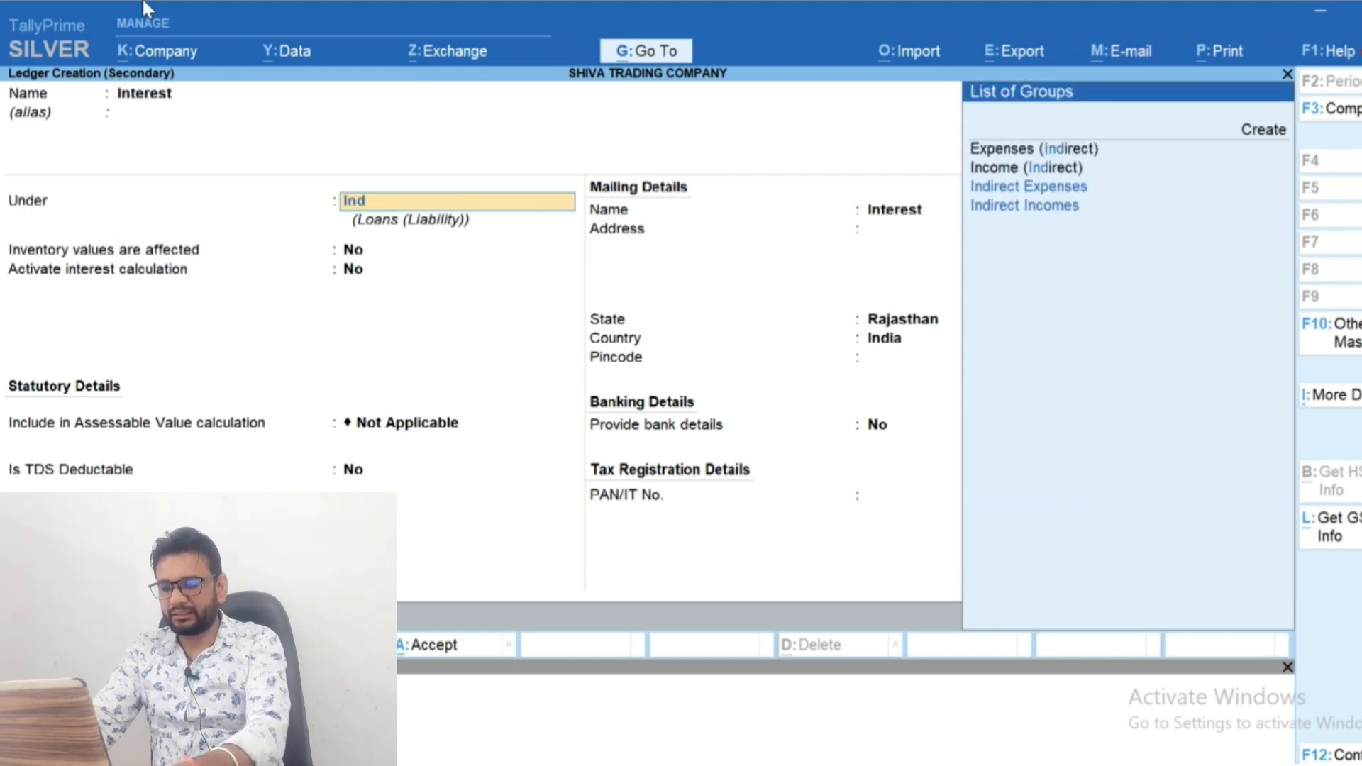
pyautogui.press('Return')
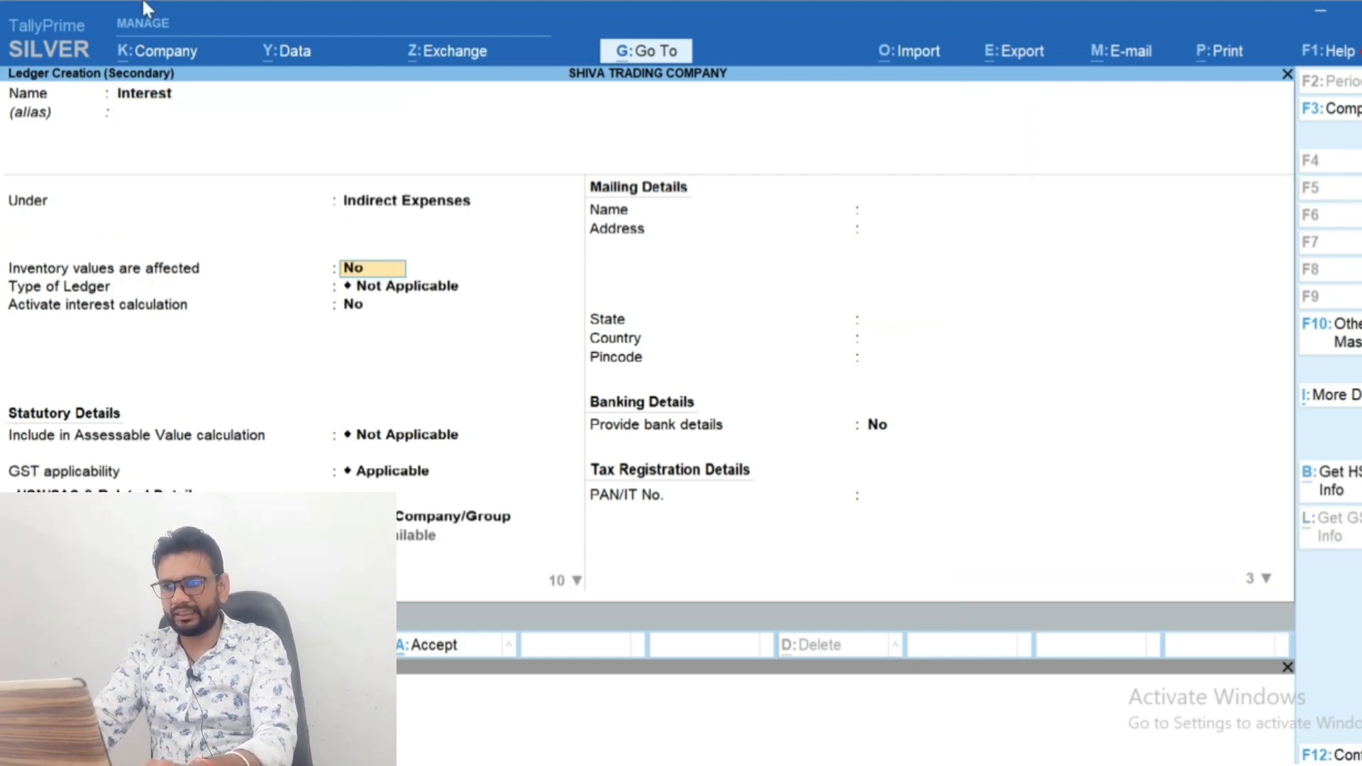
# Add TDS details to the Interest ledger as Applicable and start creating a new nature of payment
pyautogui.press('ctrl')
pyautogui.hotkey('ctrl', 'i')
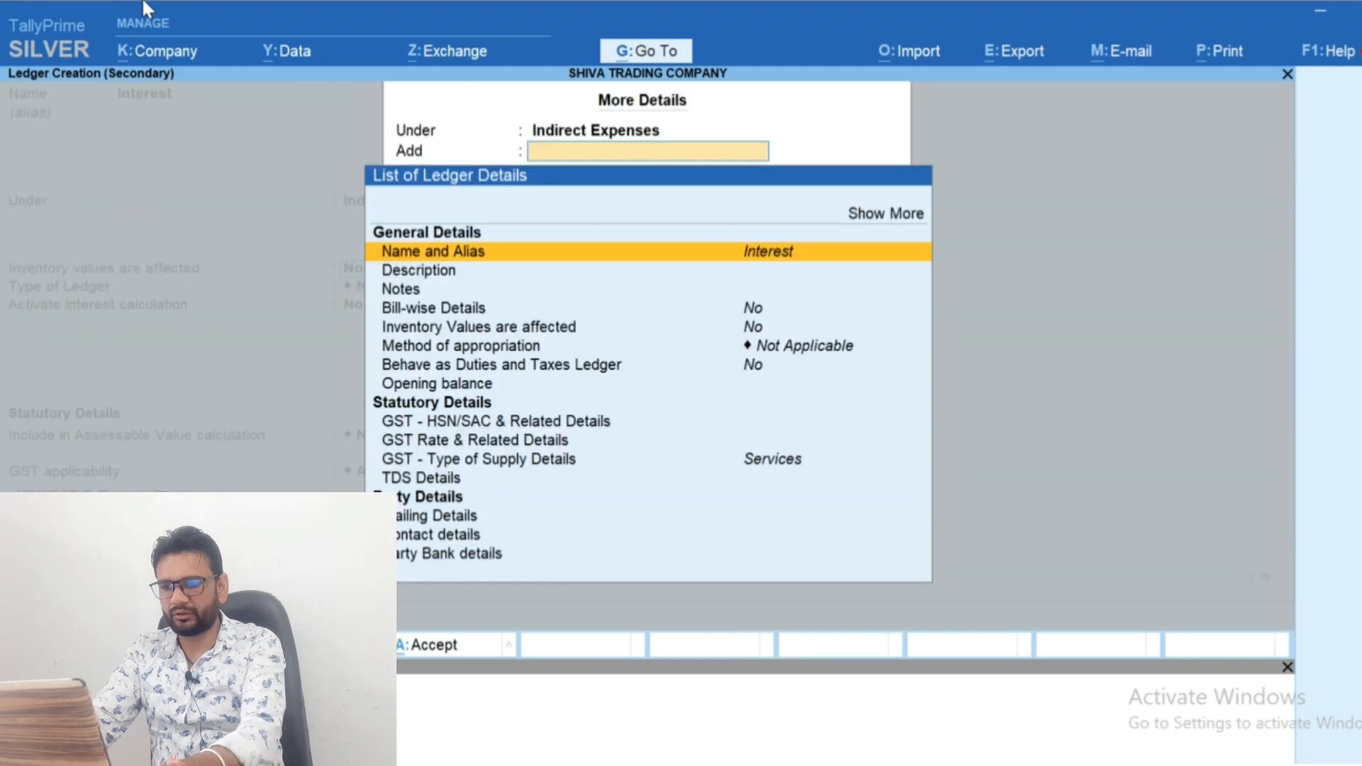
pyautogui.write('tds')
pyautogui.press('Return')
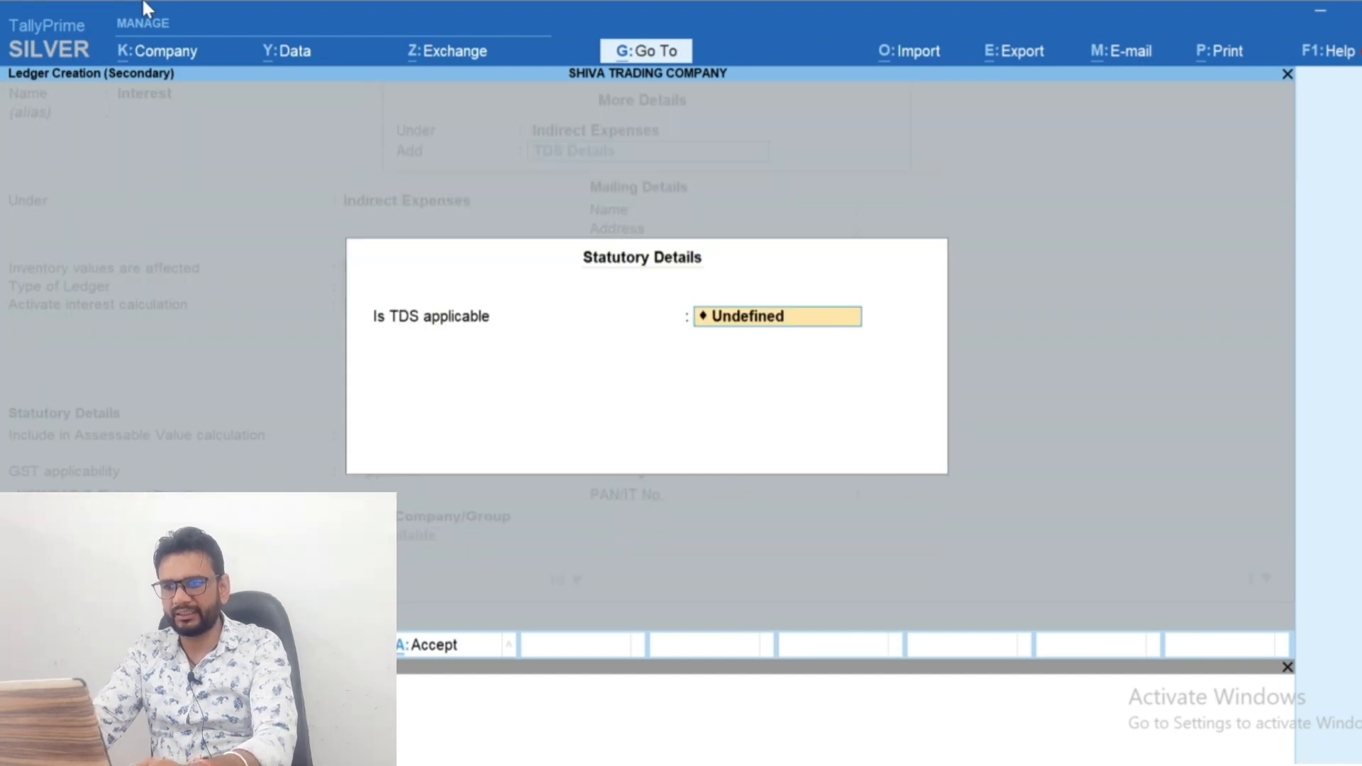
pyautogui.press('Up')
pyautogui.press('Up')
pyautogui.press('Return')
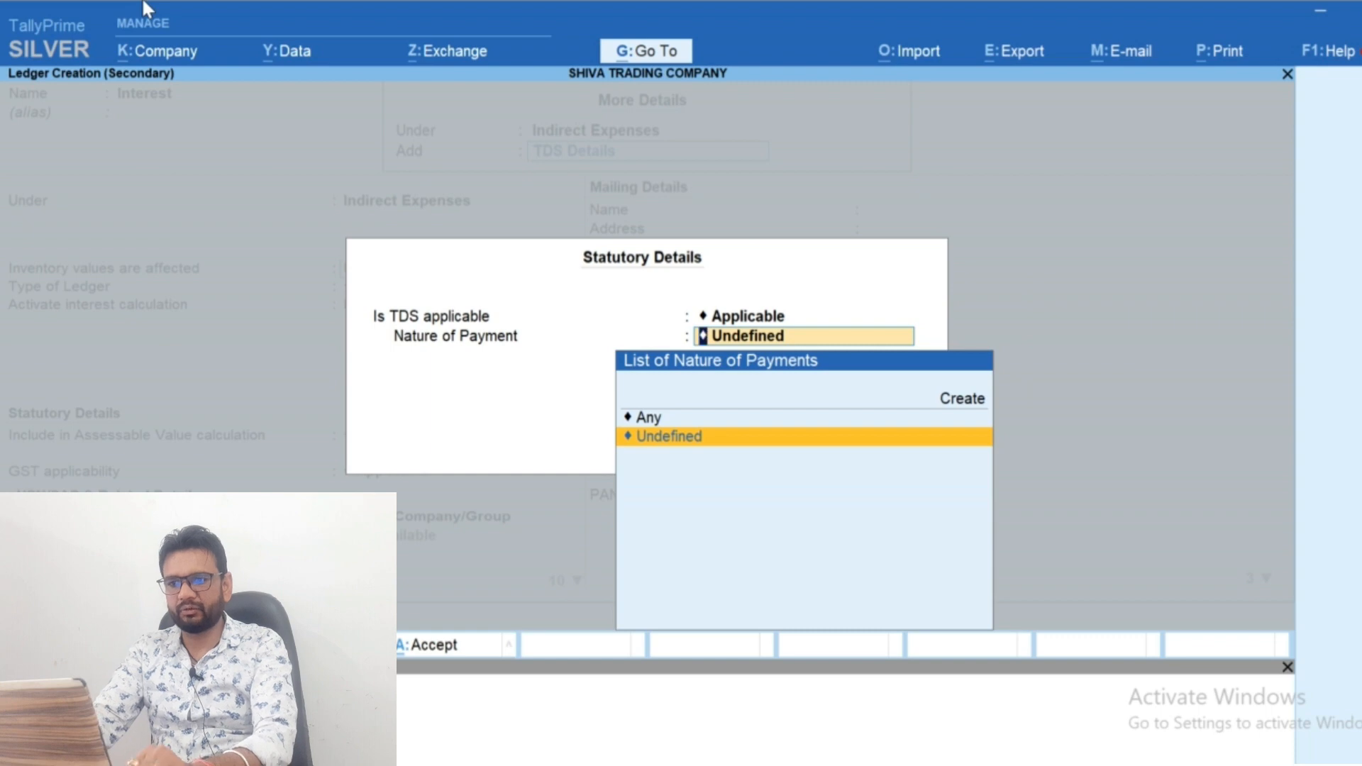
pyautogui.press('Up')
pyautogui.press('Up')
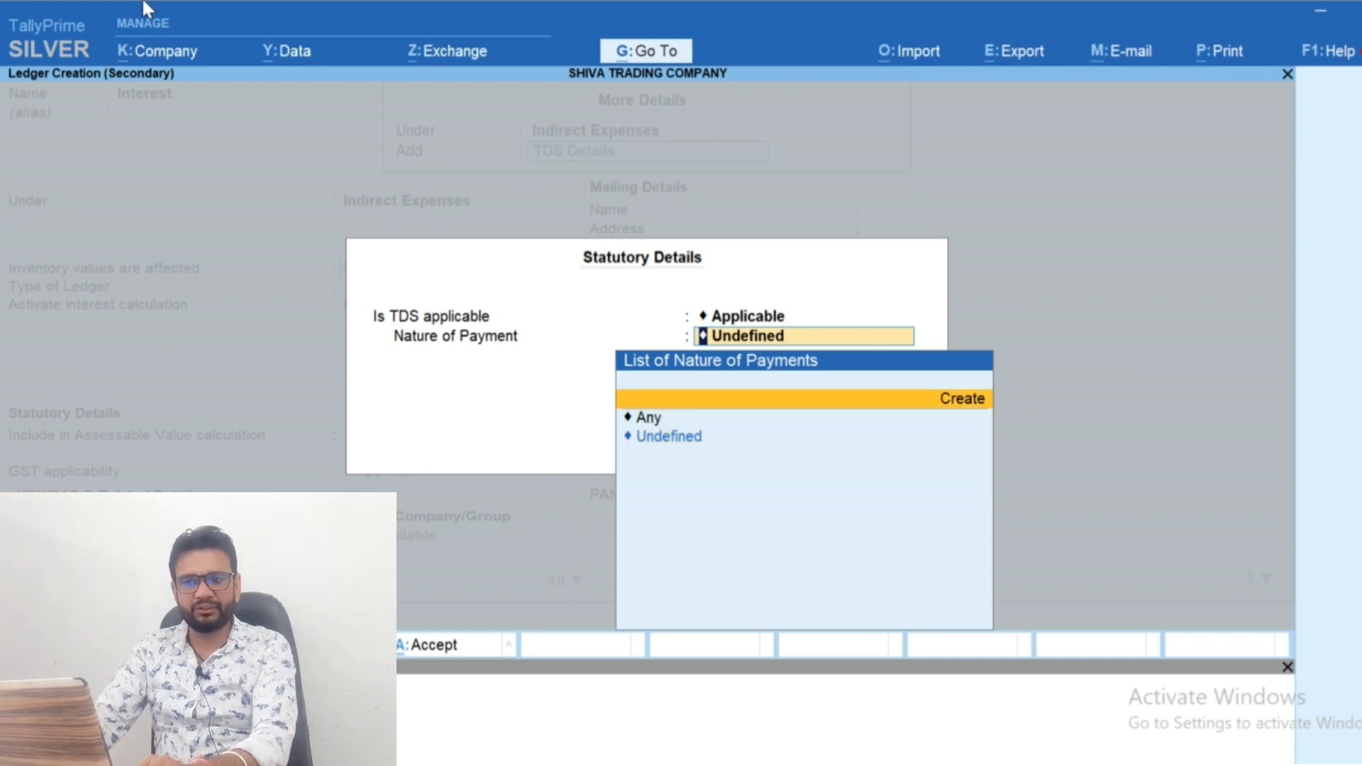
pyautogui.press('Return')
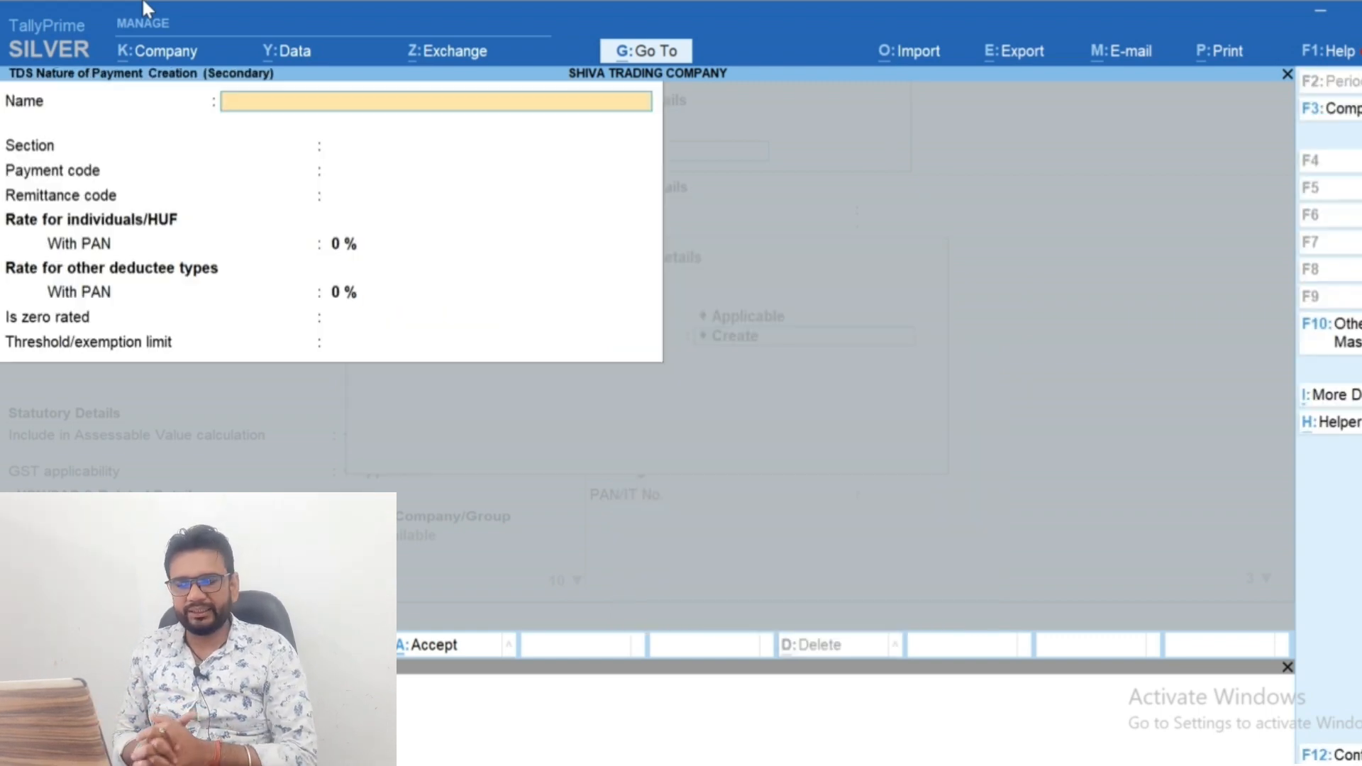
pyautogui.write('194a')
pyautogui.press('BackSpace')
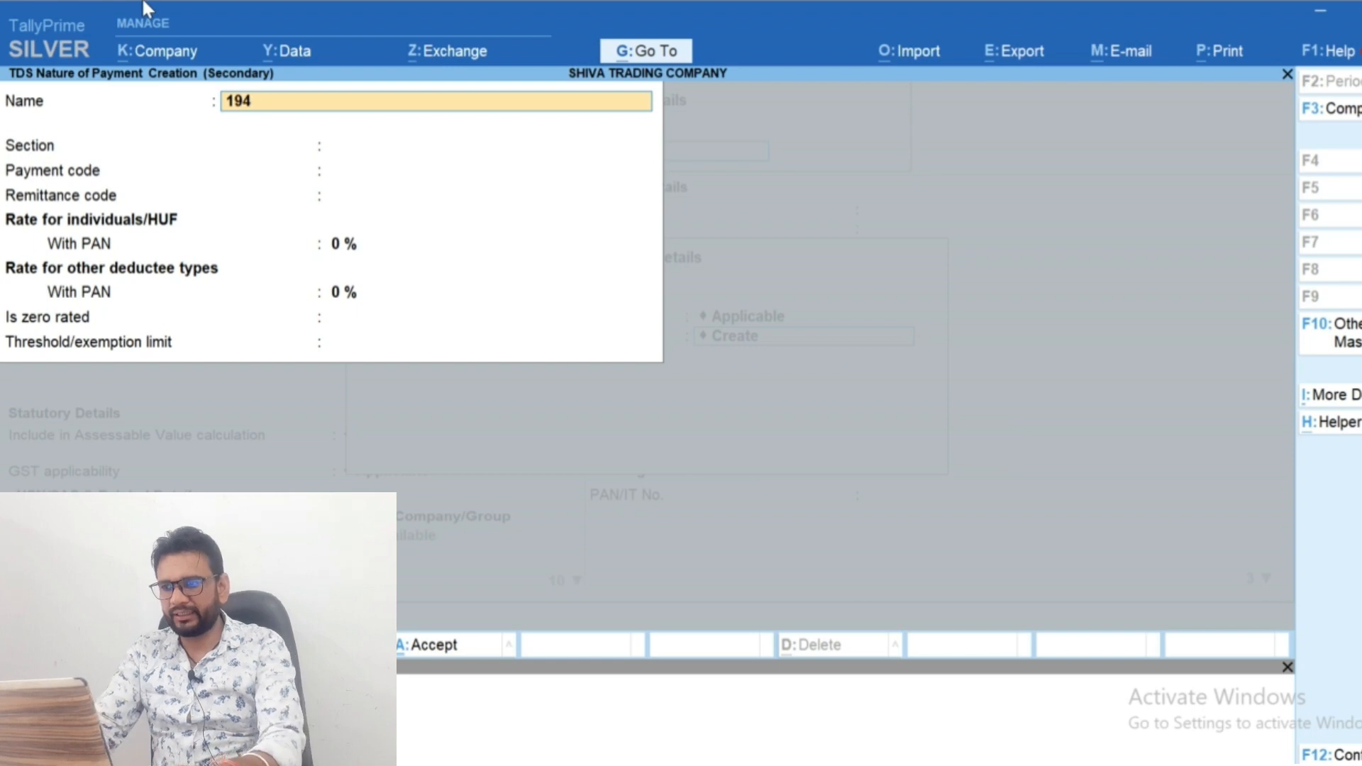
pyautogui.write('A')
pyautogui.press('Return')
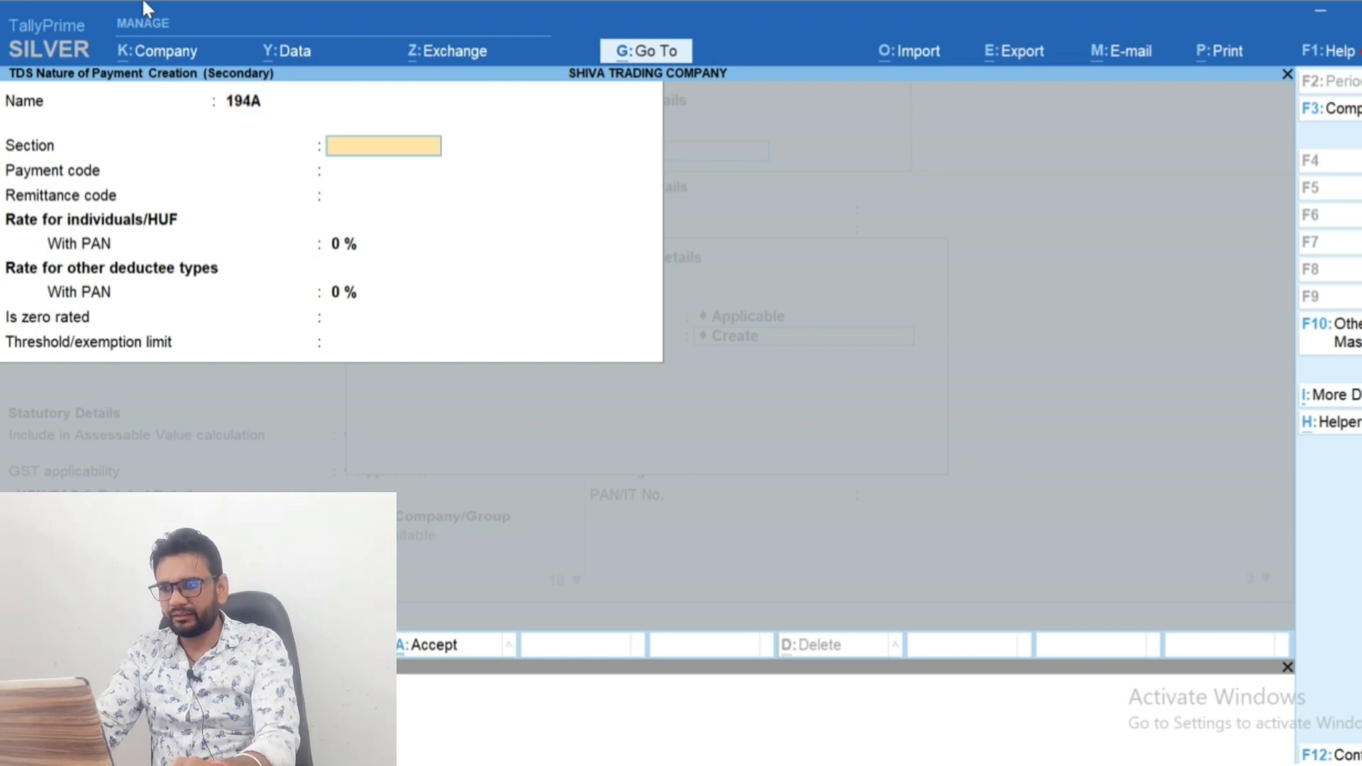
pyautogui.press('BackSpace')
pyautogui.write('Tds')
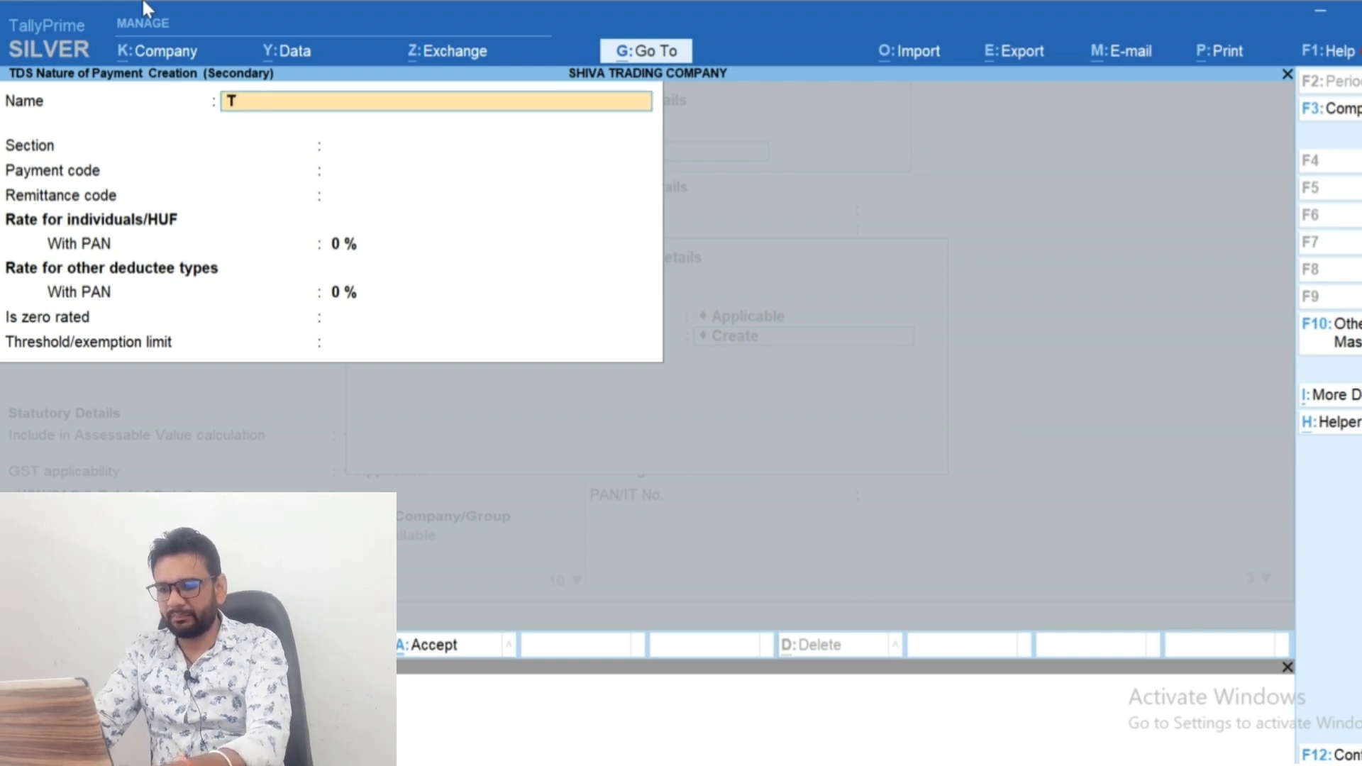
pyautogui.press('BackSpace')
pyautogui.press('BackSpace')
pyautogui.press('BackSpace')
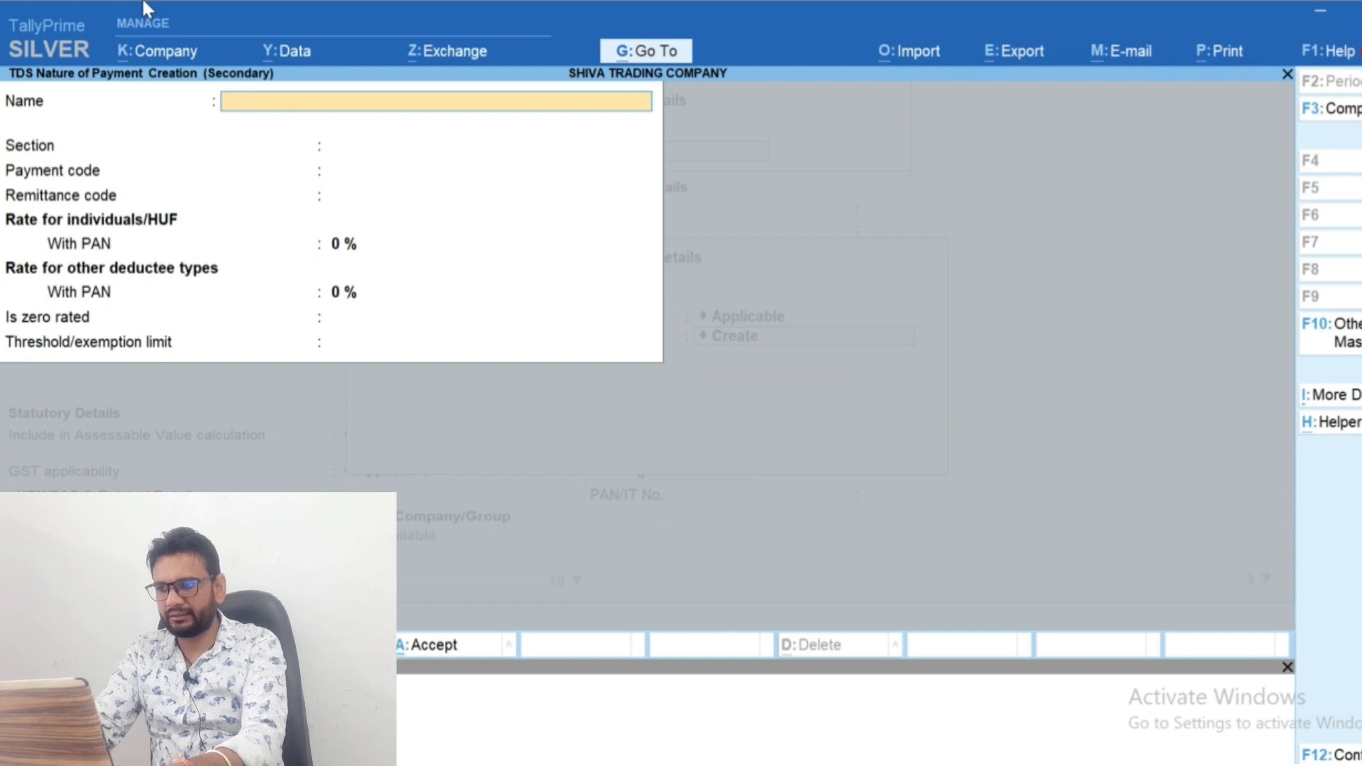
# Name the nature of payment Tds on Interest with section 194A, leaving the payment and remittance codes blank
pyautogui.write('Tds on Interest')
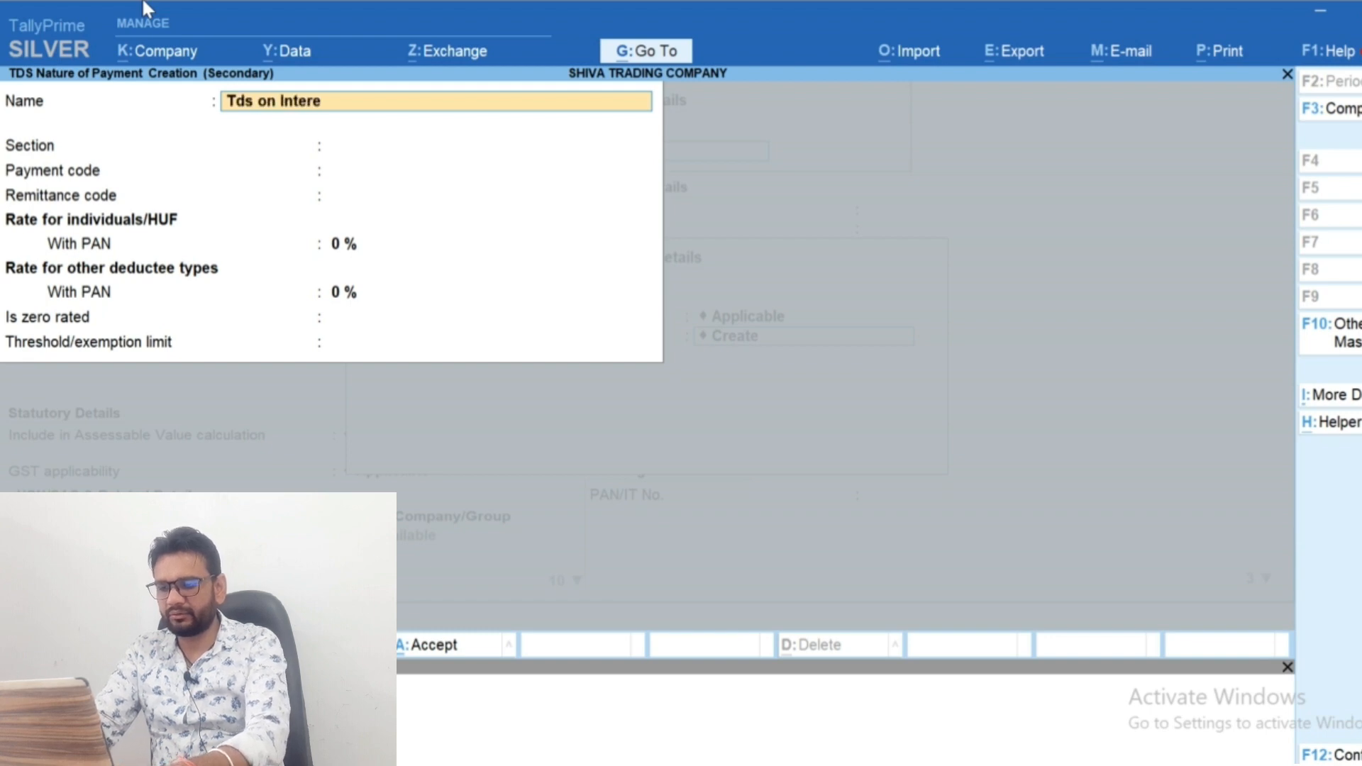
pyautogui.press('Return')
pyautogui.write('194A')
pyautogui.press('Return')
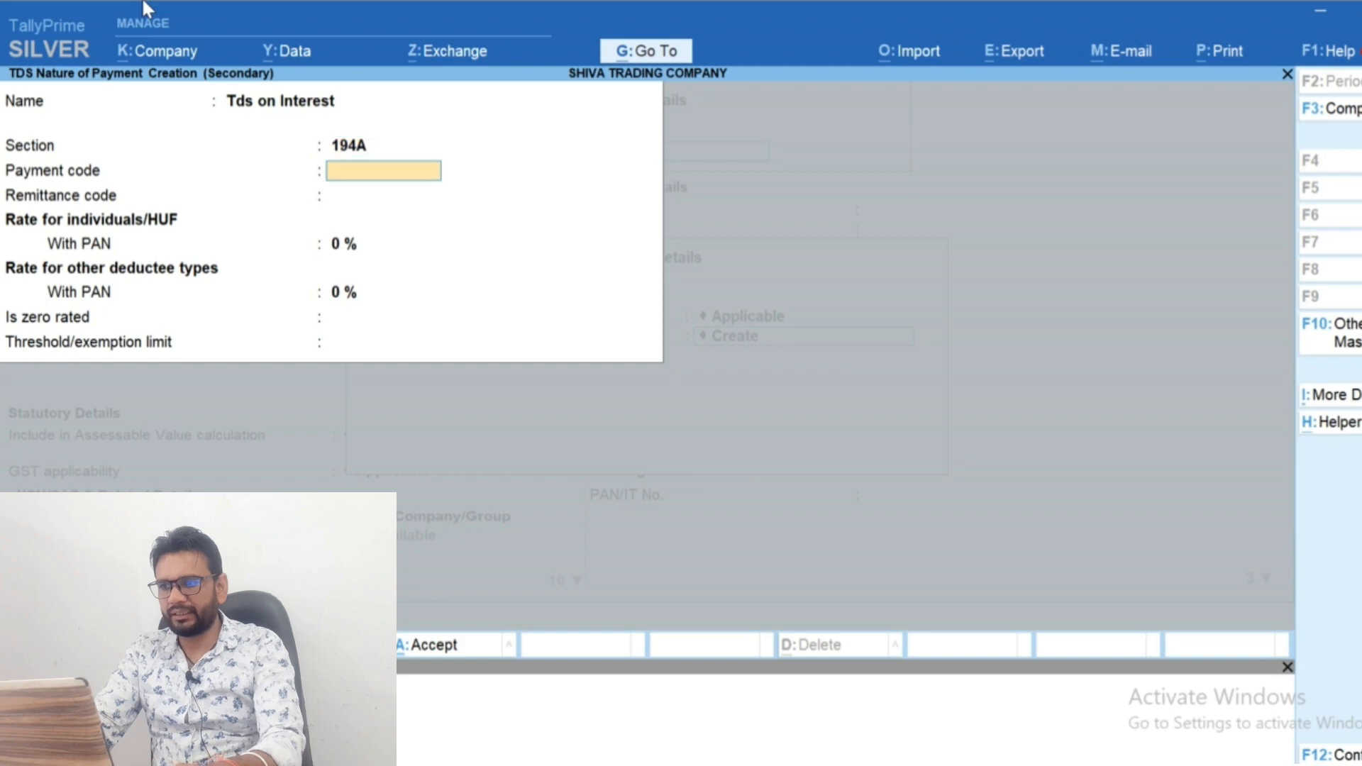
pyautogui.press('Return')
pyautogui.press('Return')
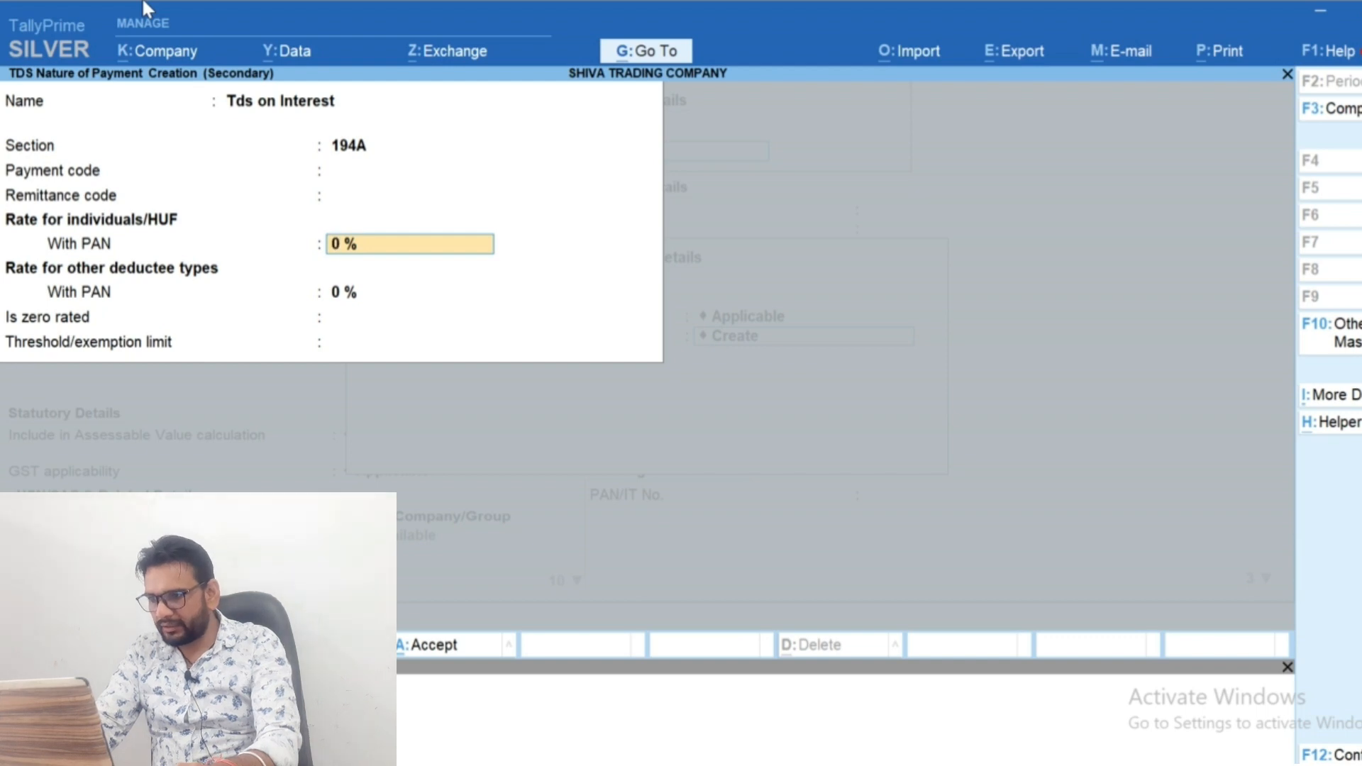
# Set both TDS rates with PAN to 10% and the exemption limit to 5,000, then save the nature of payment and the Interest ledger
pyautogui.write('10')
pyautogui.press('Return')
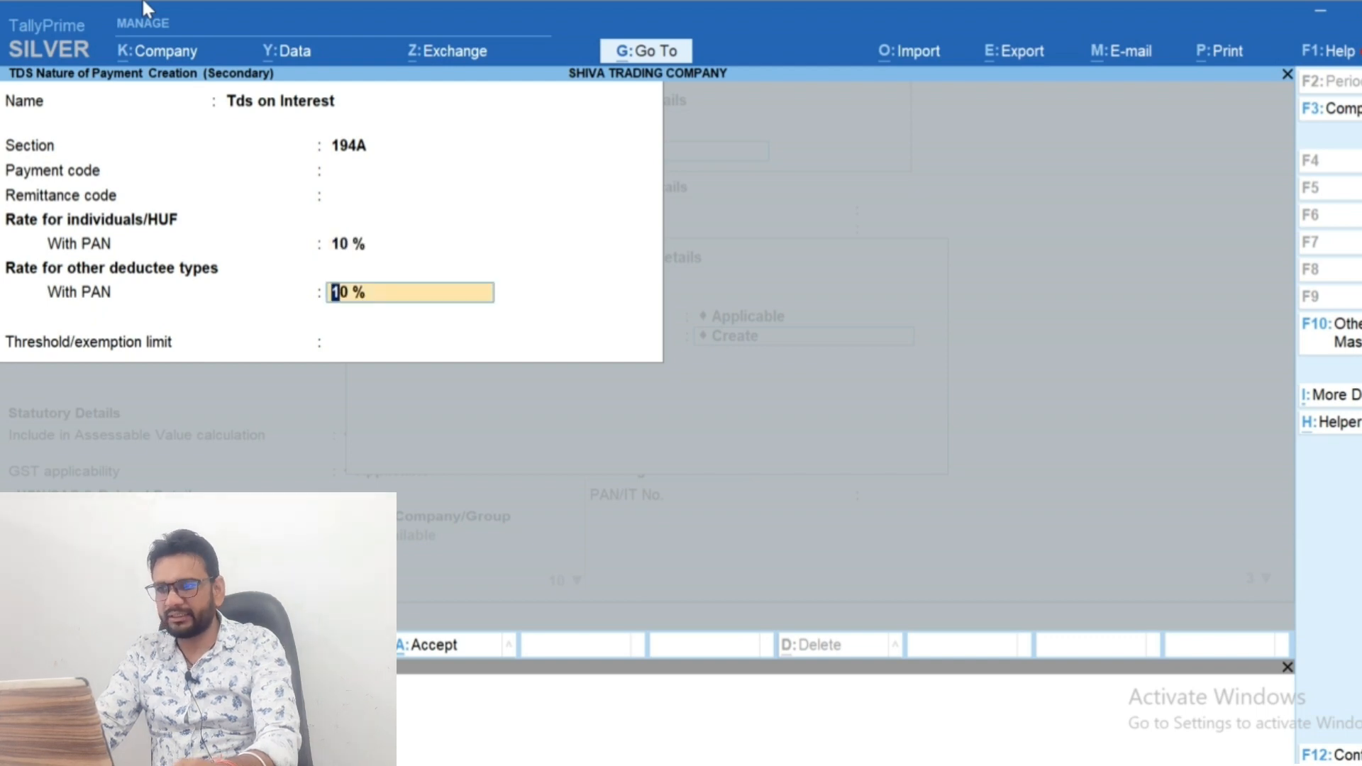
pyautogui.press('Return')
pyautogui.write('5000')
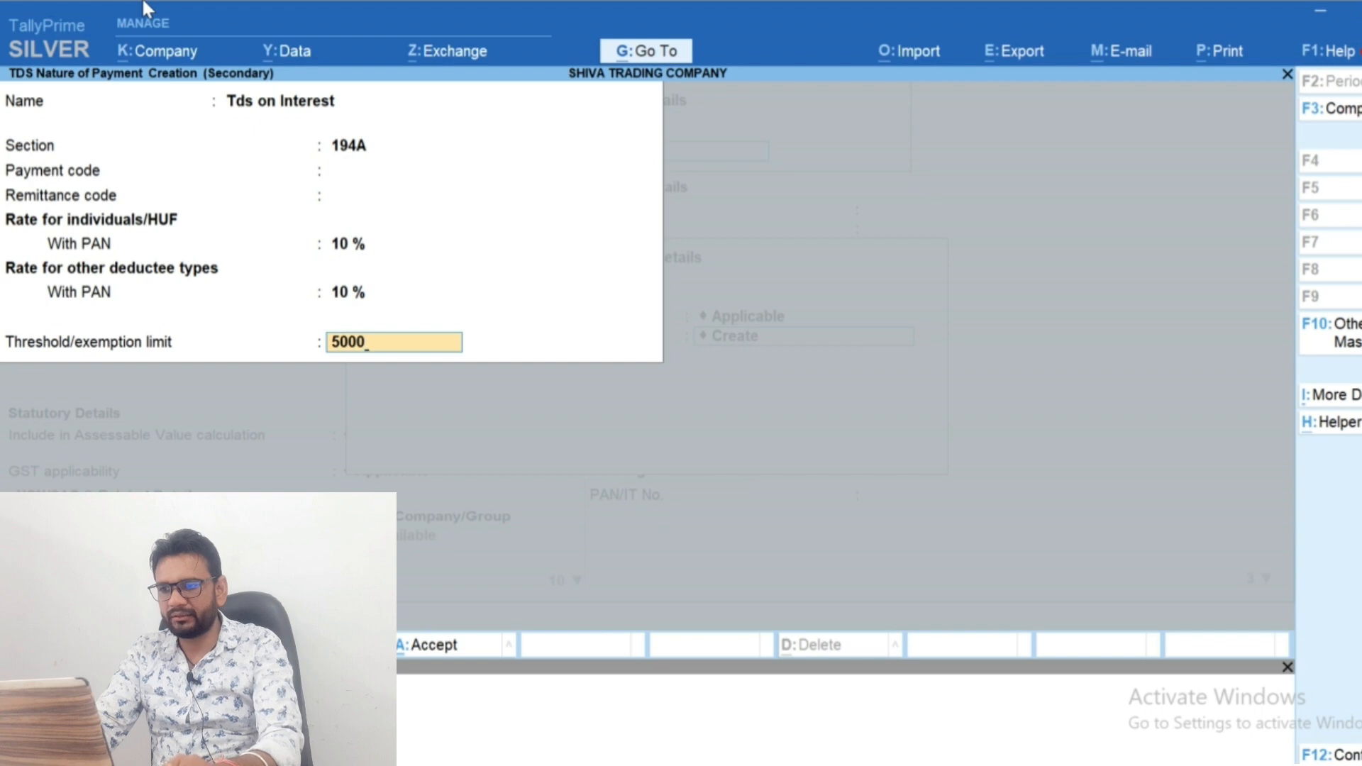
pyautogui.press('Return')
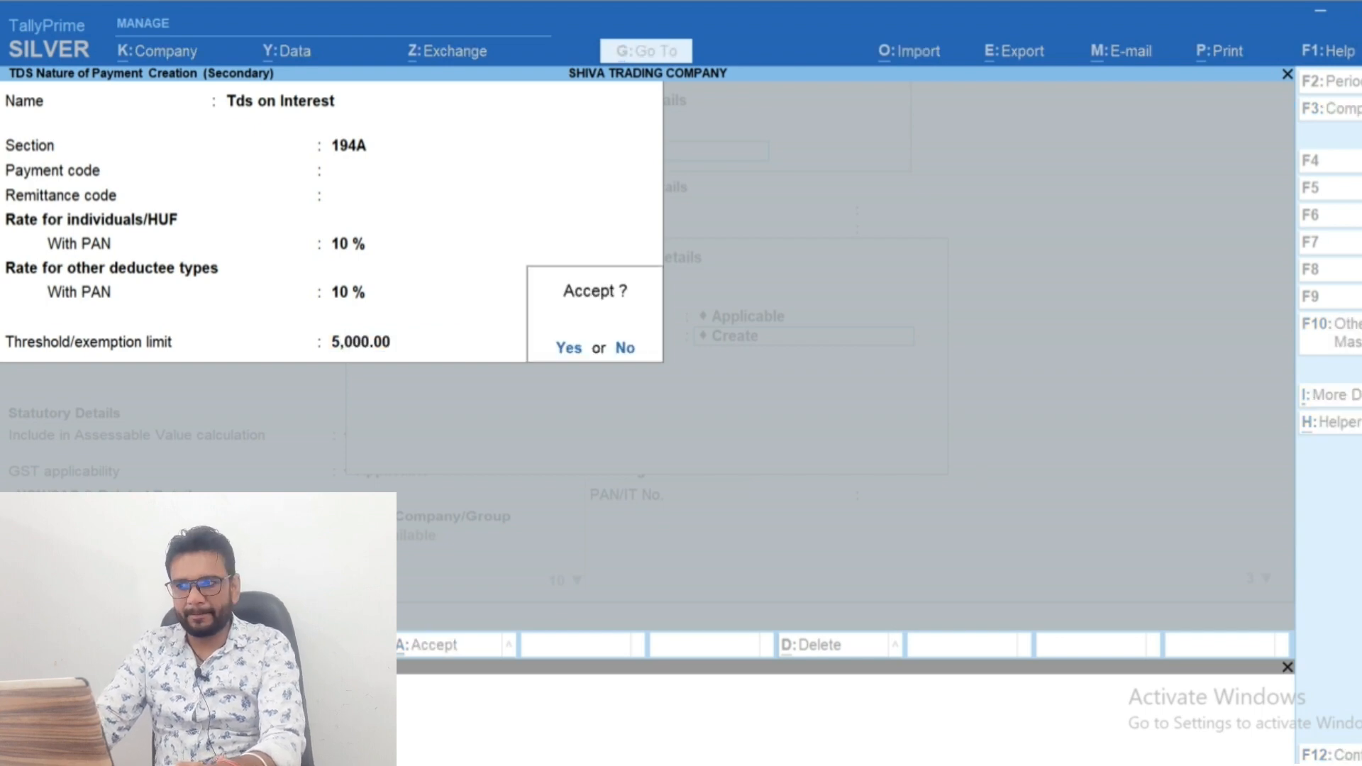
pyautogui.press('Return')
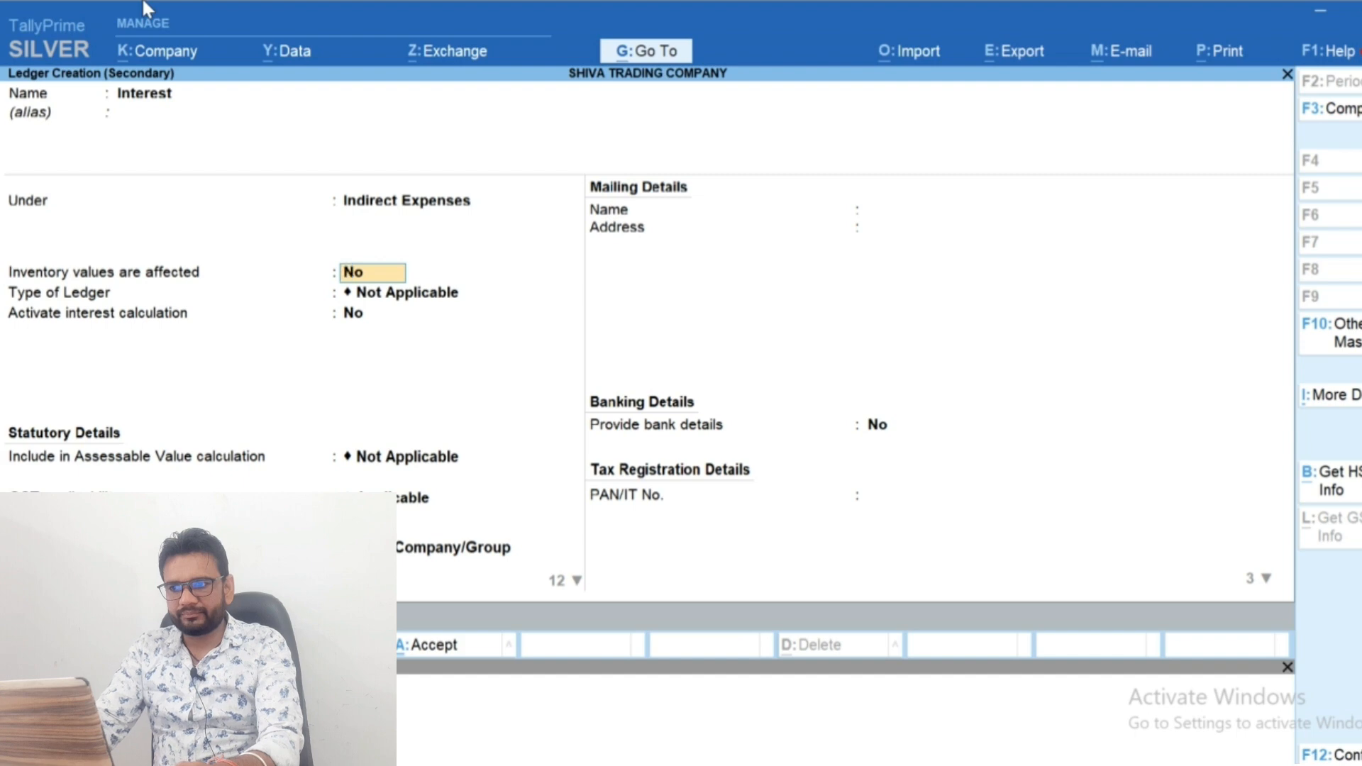
pyautogui.hotkey('ctrl', 'a')
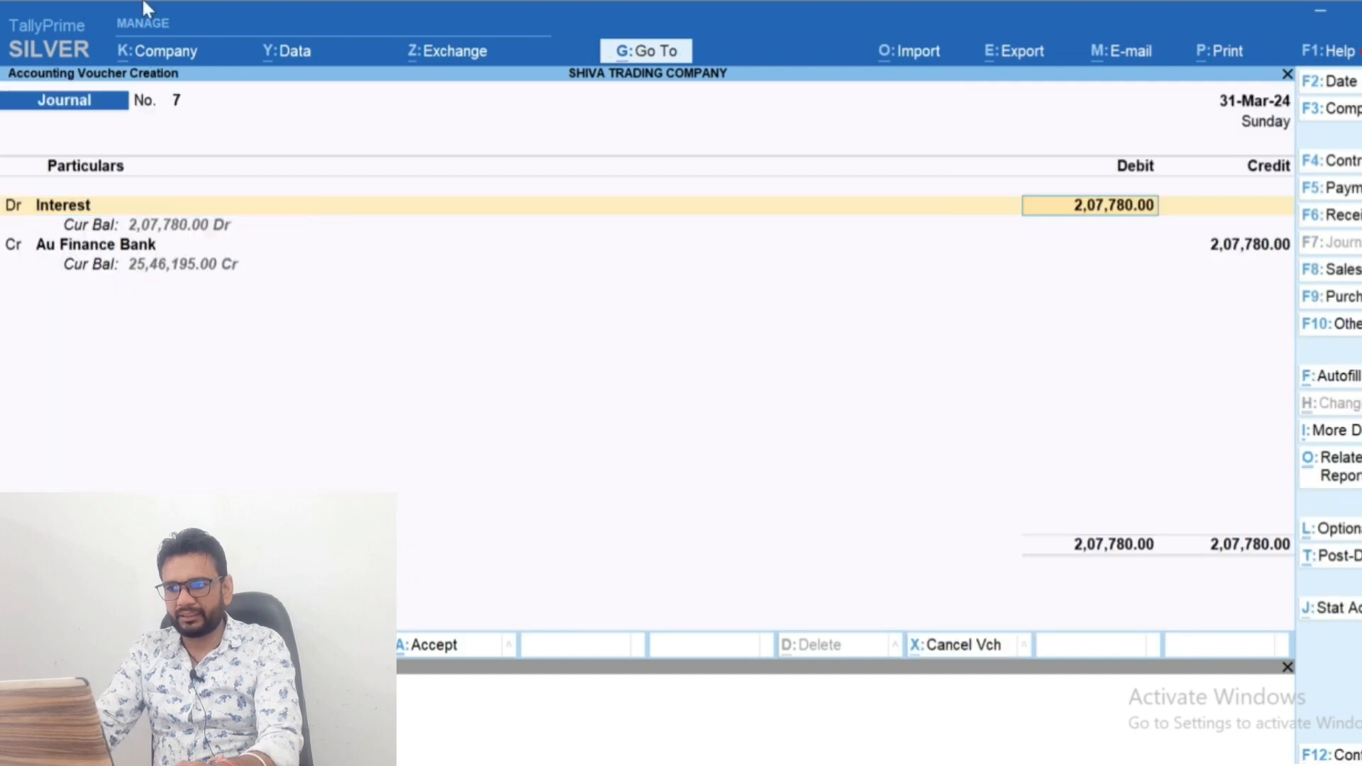
# Replace Au Finance Bank on the journal's credit line with the unsecured lender's ledger, credited 1,87,002
pyautogui.press('Return')
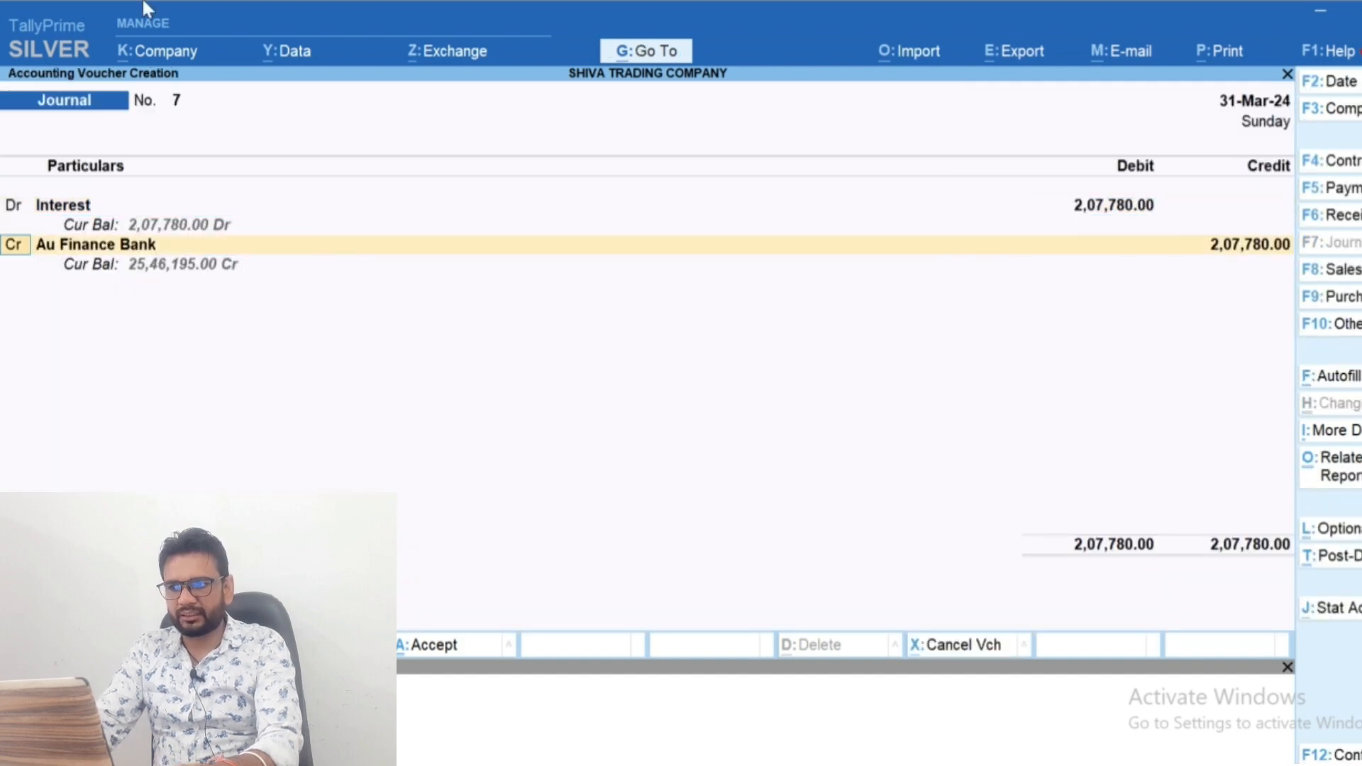
pyautogui.press('Return')
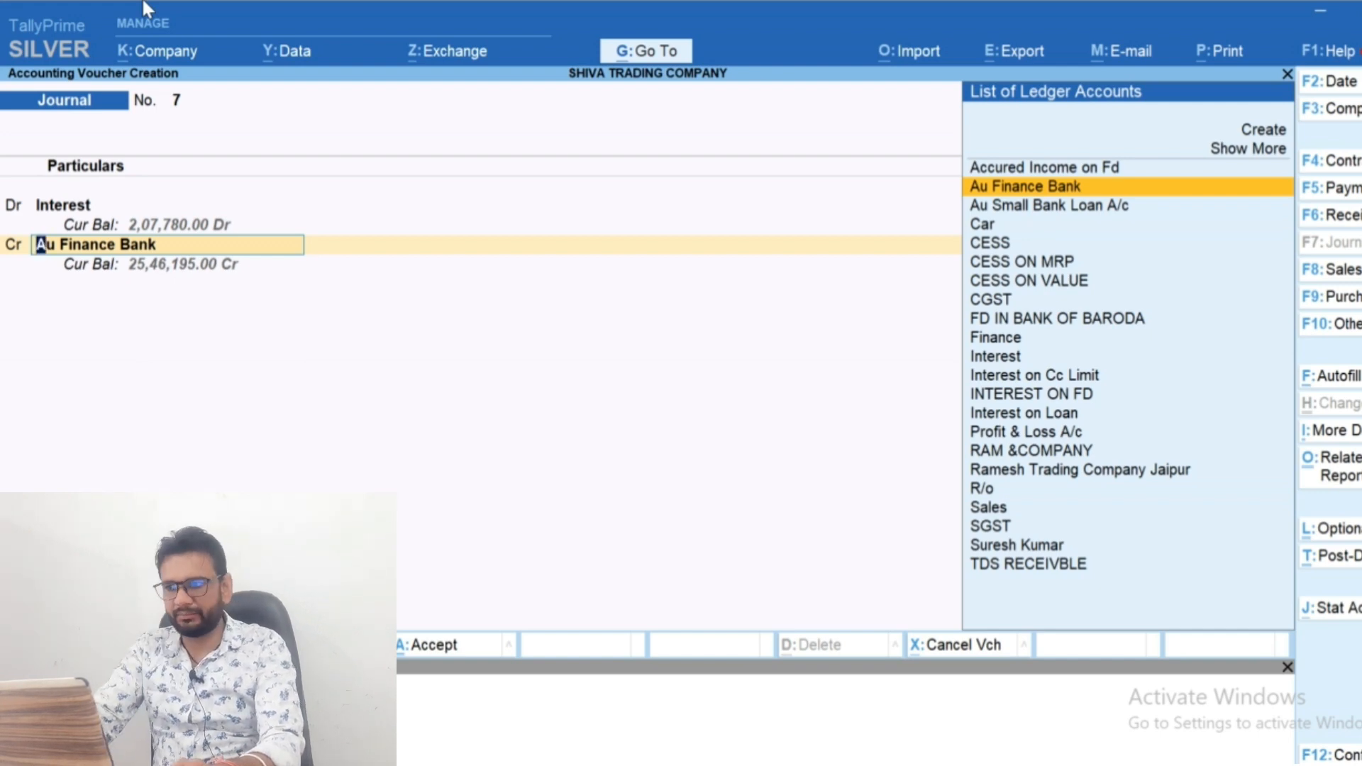
pyautogui.write('Sure')
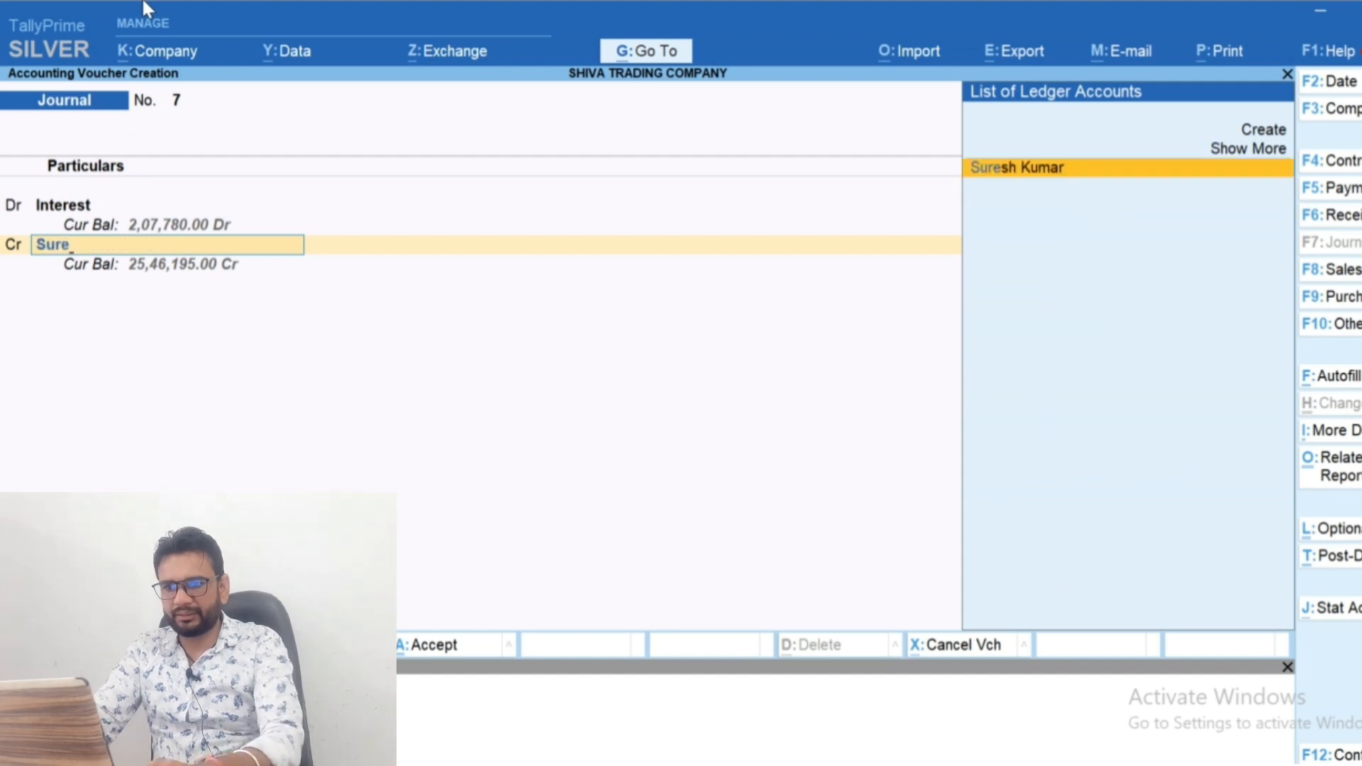
pyautogui.press('Return')
# Start a new ledger named Tds on Interest from the journal's second credit line, leaving its alias blank
pyautogui.press('Return')
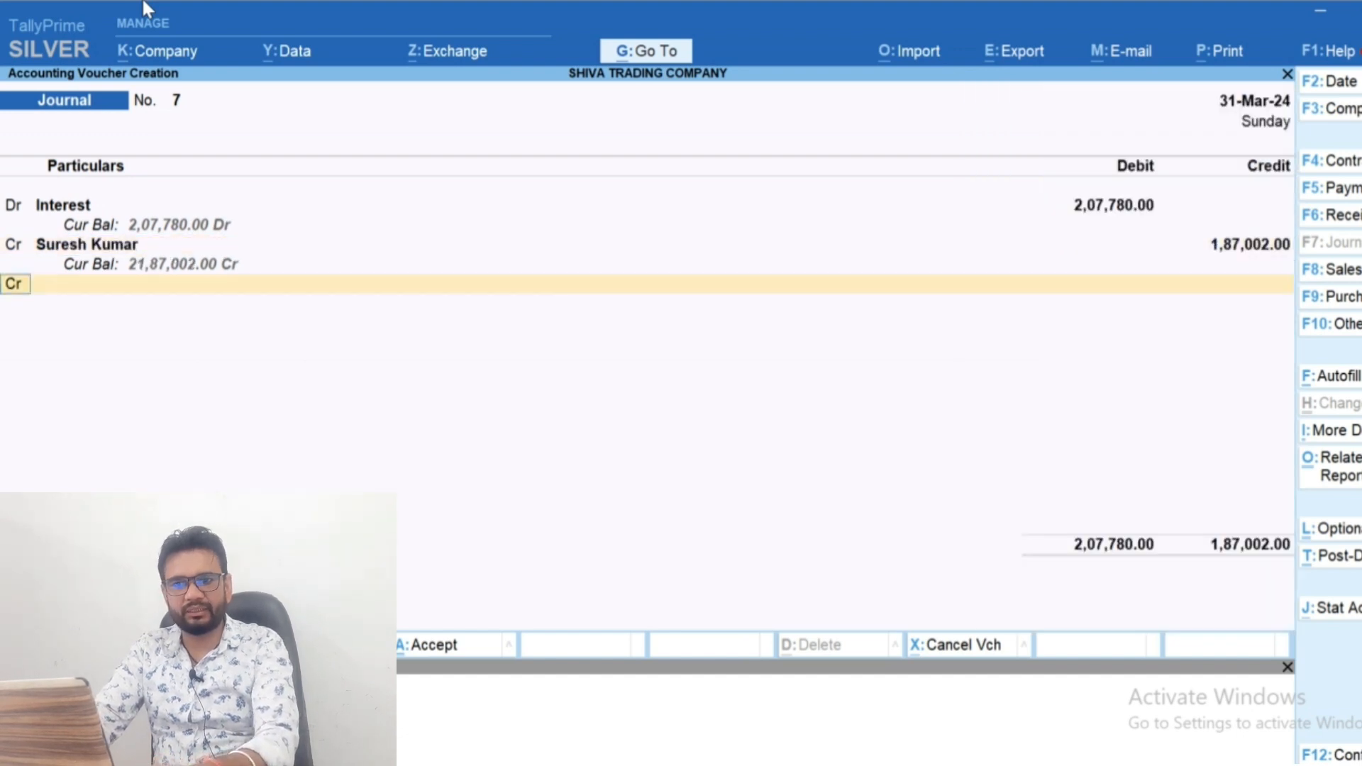
pyautogui.press('Return')
pyautogui.write('Tds')
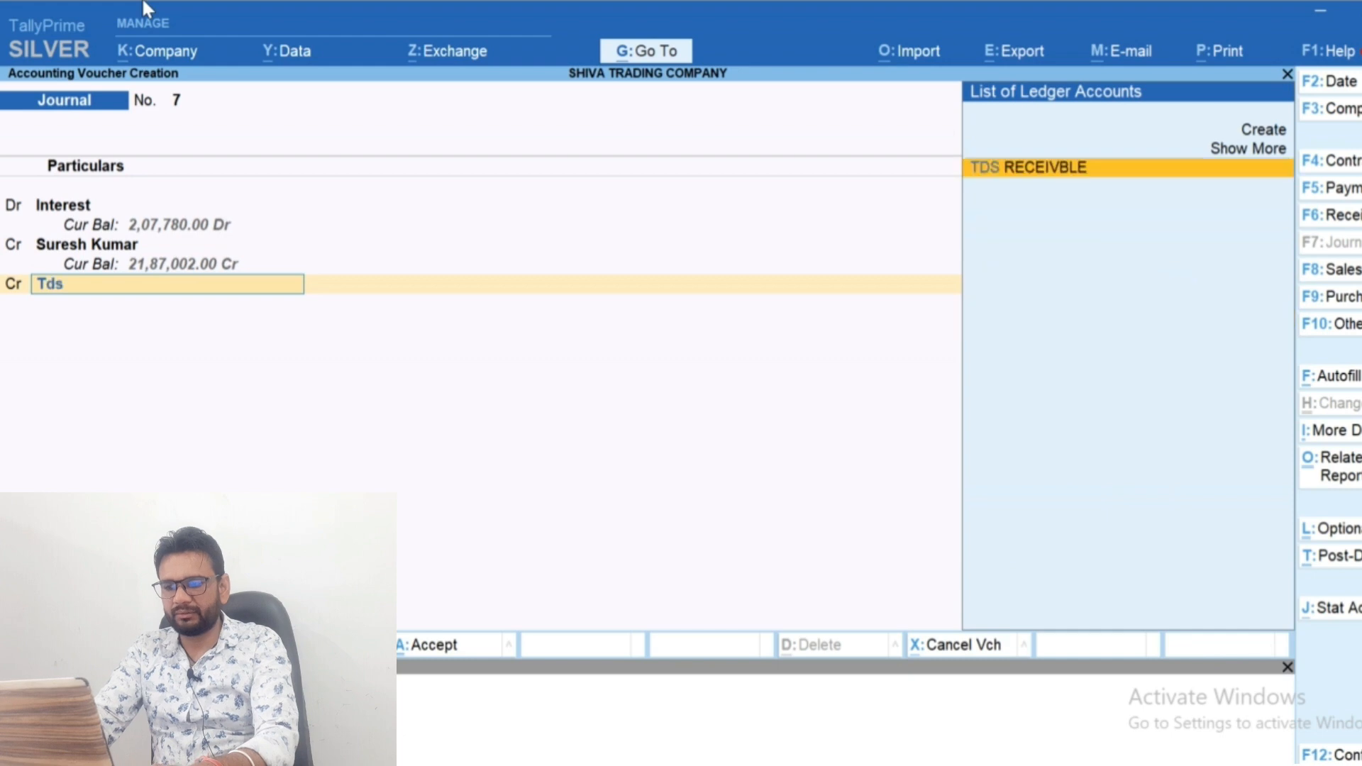
pyautogui.hotkey('alt', 'c')
pyautogui.write('Tds on')
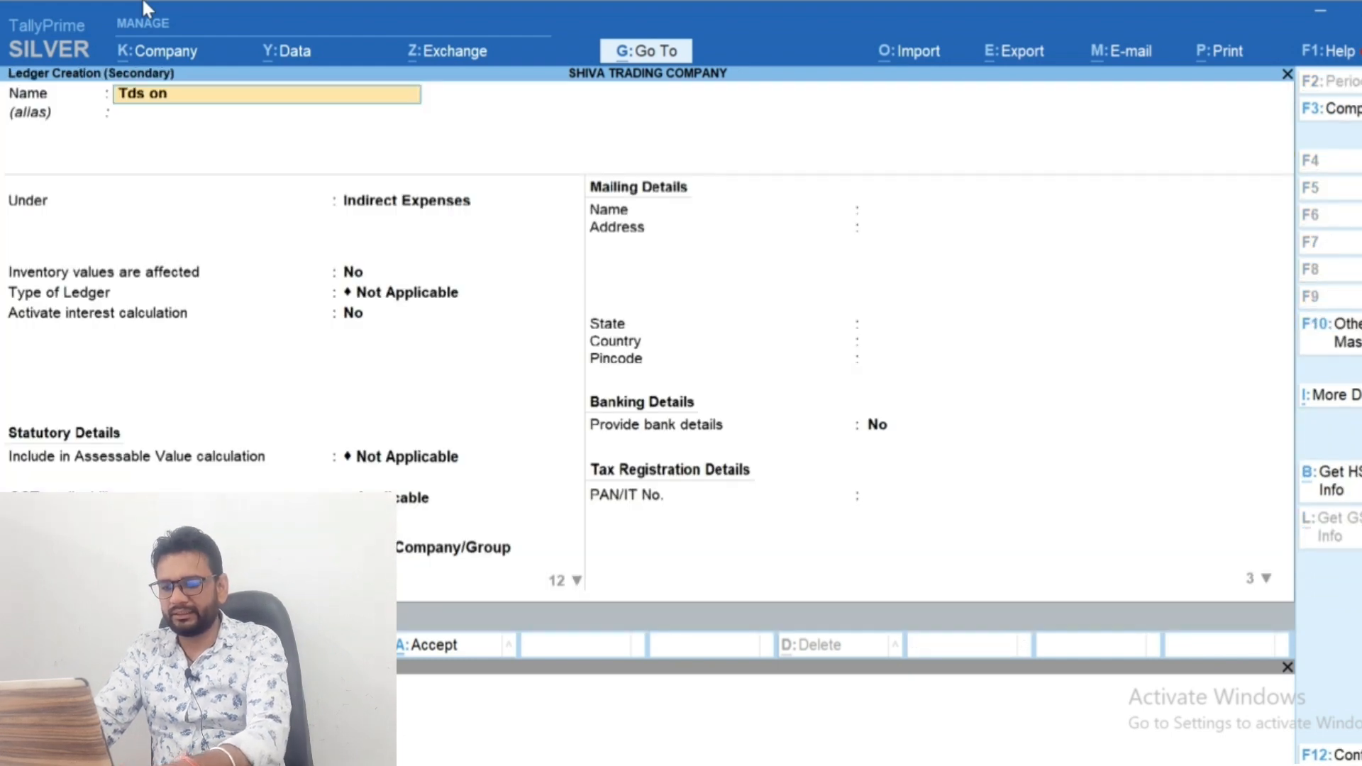
pyautogui.write(' Interest')
pyautogui.press('Return')
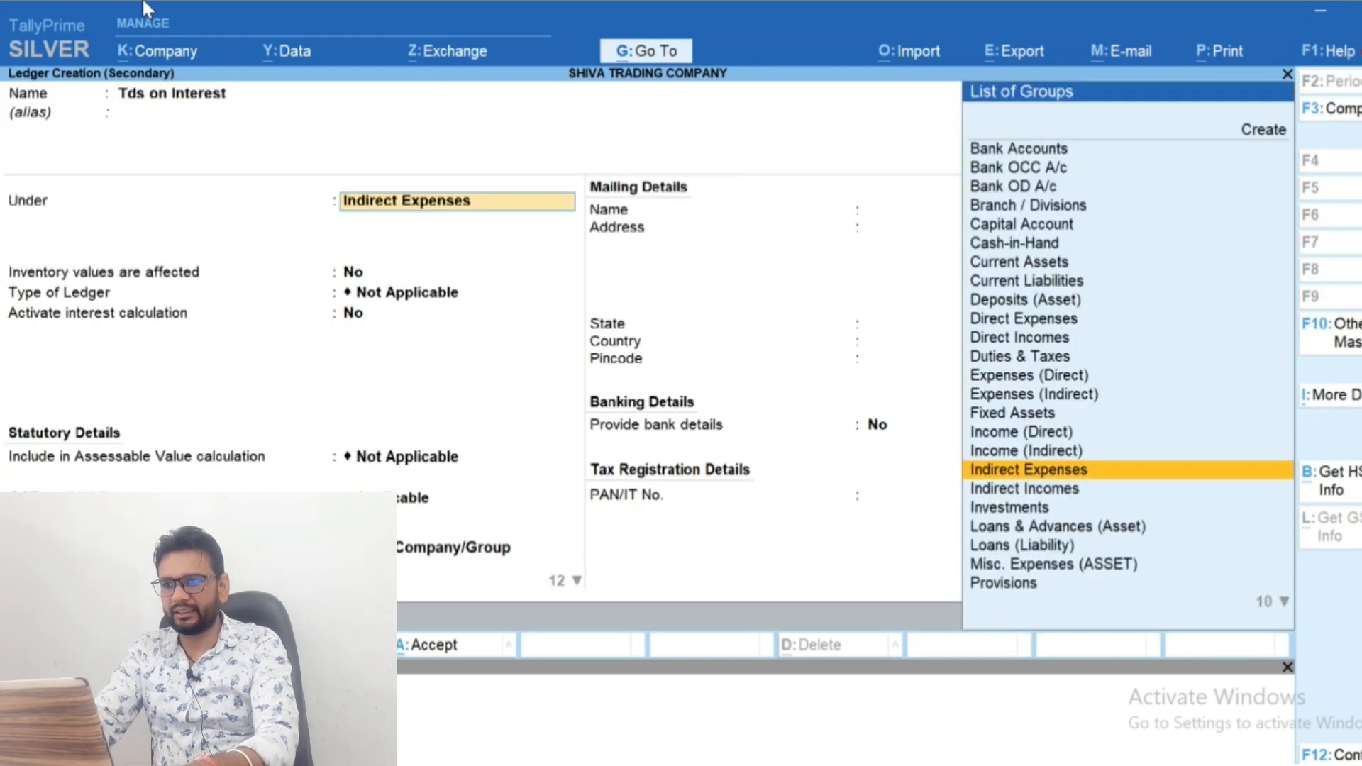
# Place the Tds on Interest ledger under Duties & Taxes with tax type TDS and nature of payment Tds on Interest, and save it
pyautogui.write('Dut')
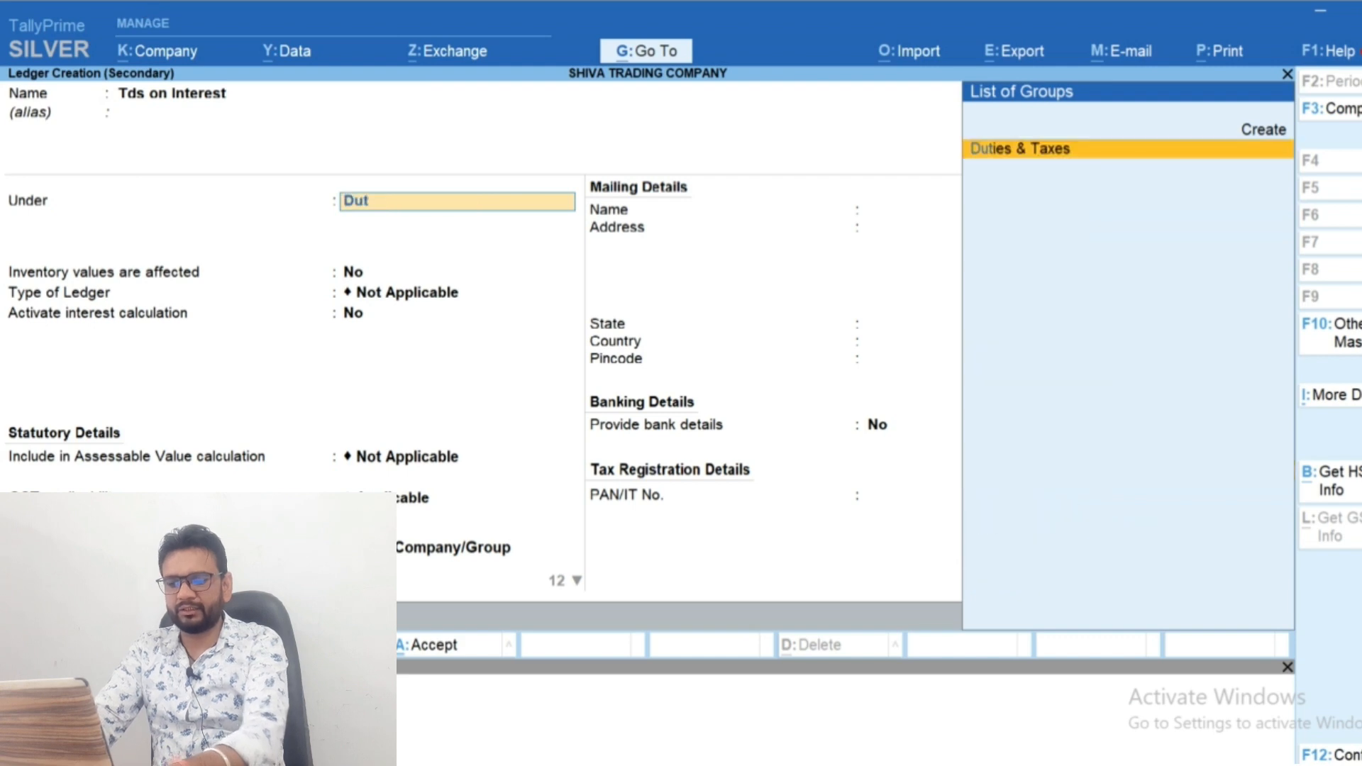
pyautogui.press('Return')
pyautogui.press('Down')
pyautogui.press('Return')
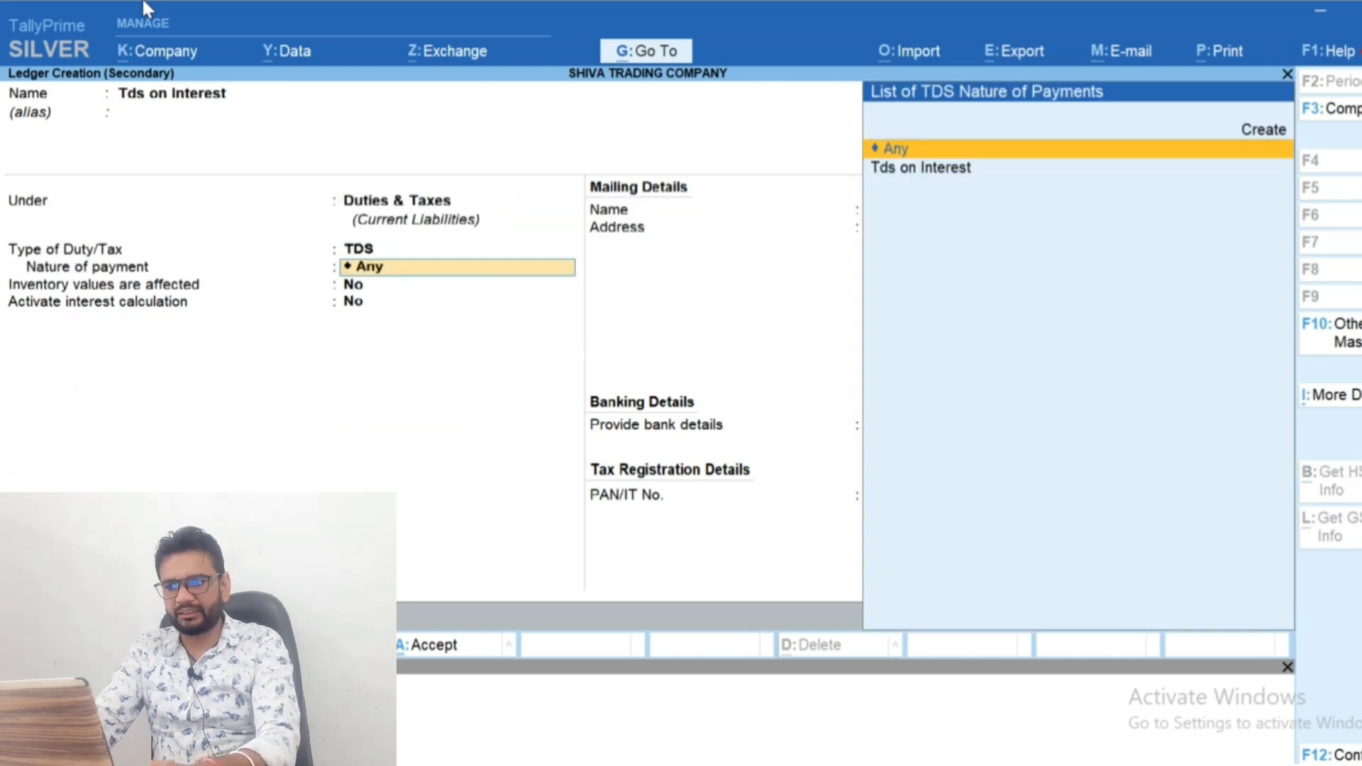
pyautogui.press('Down')
pyautogui.press('Return')
pyautogui.hotkey('ctrl', 'a')
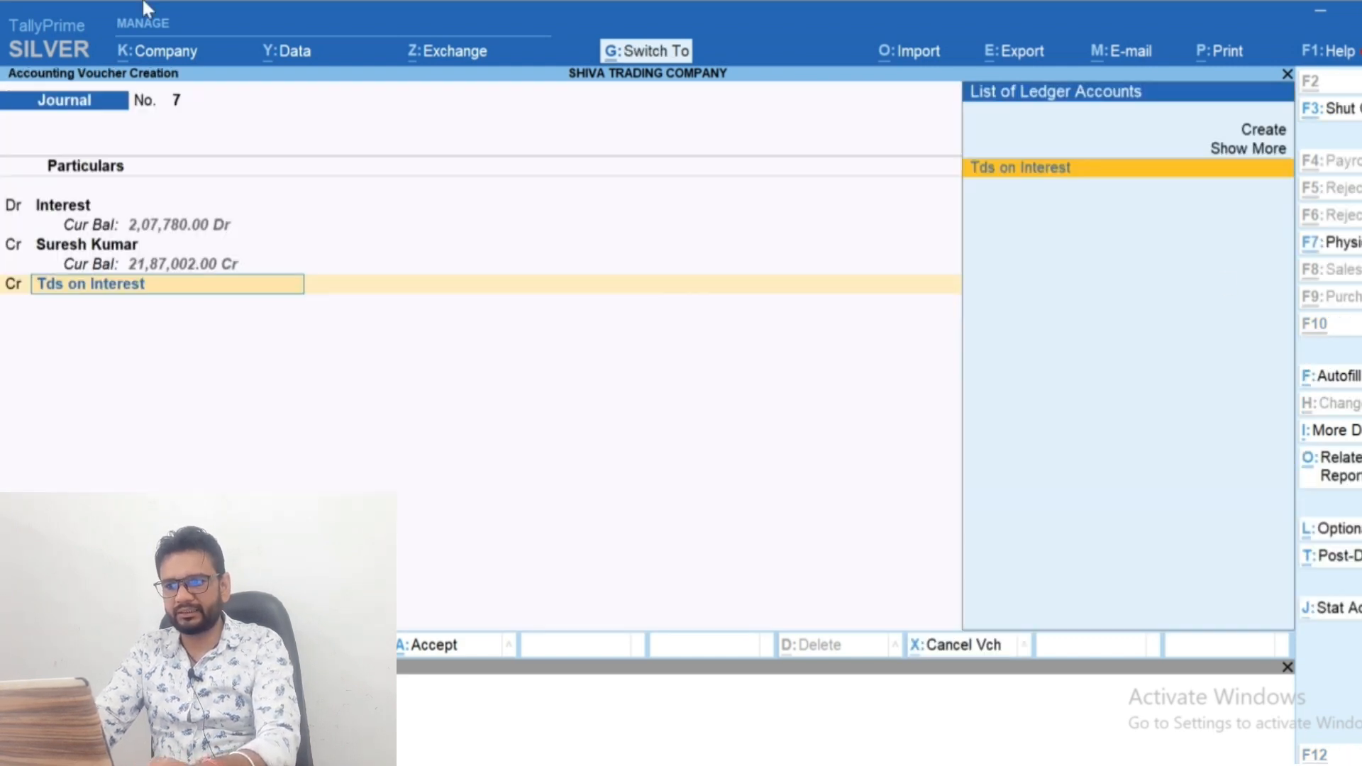
# Credit Tds on Interest with 20,778 and save the journal voucher without a narration
pyautogui.press('Return')
pyautogui.press('Return')
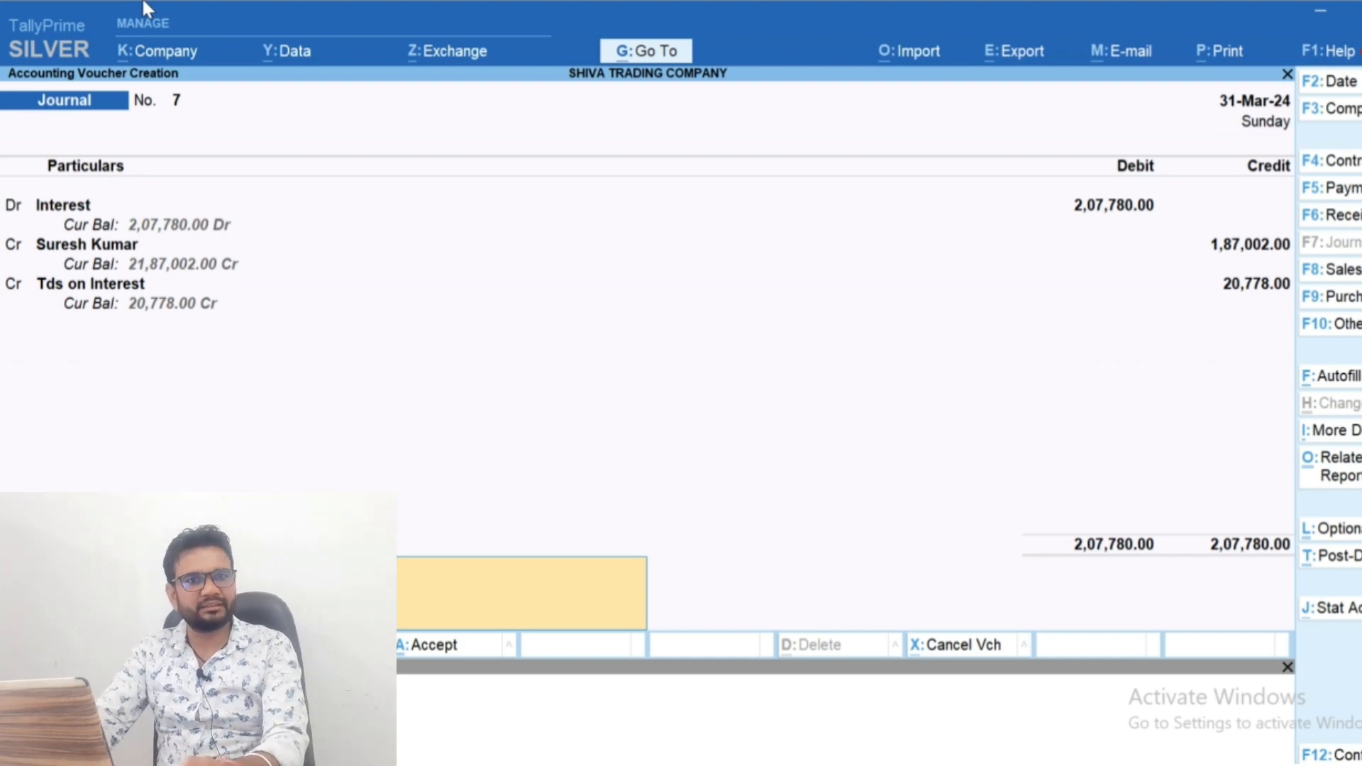
pyautogui.press('Return')
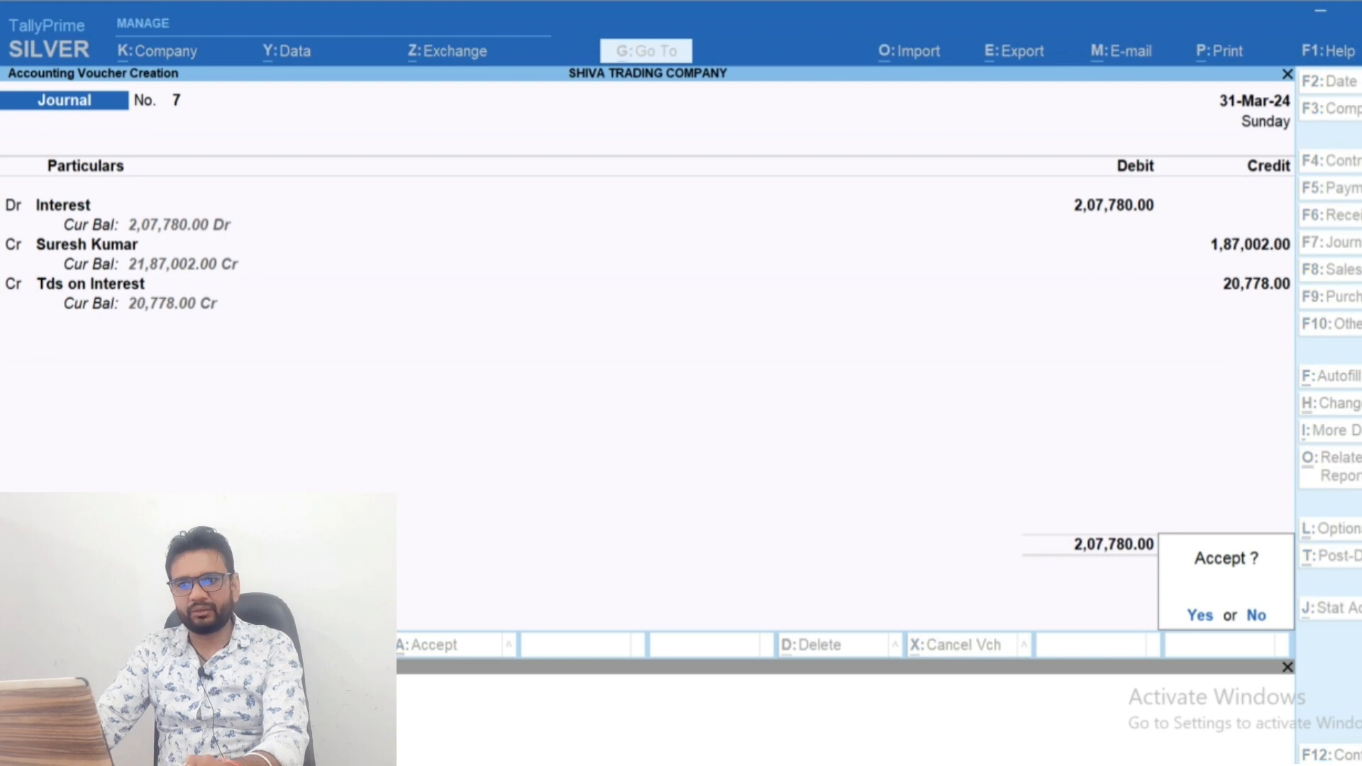
pyautogui.press('Return')
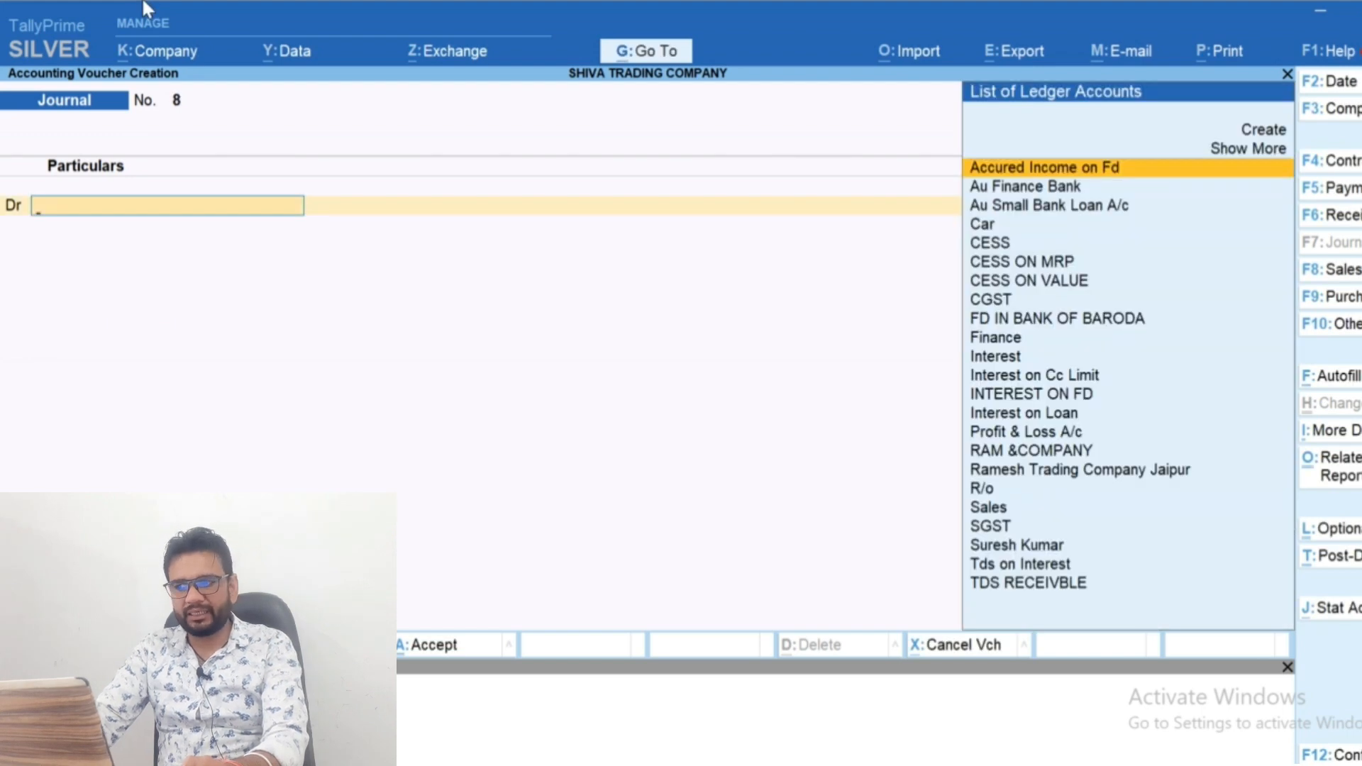
# Start a payment voucher with BOB BANK as the paying account
pyautogui.press('F5')
pyautogui.press('Return')
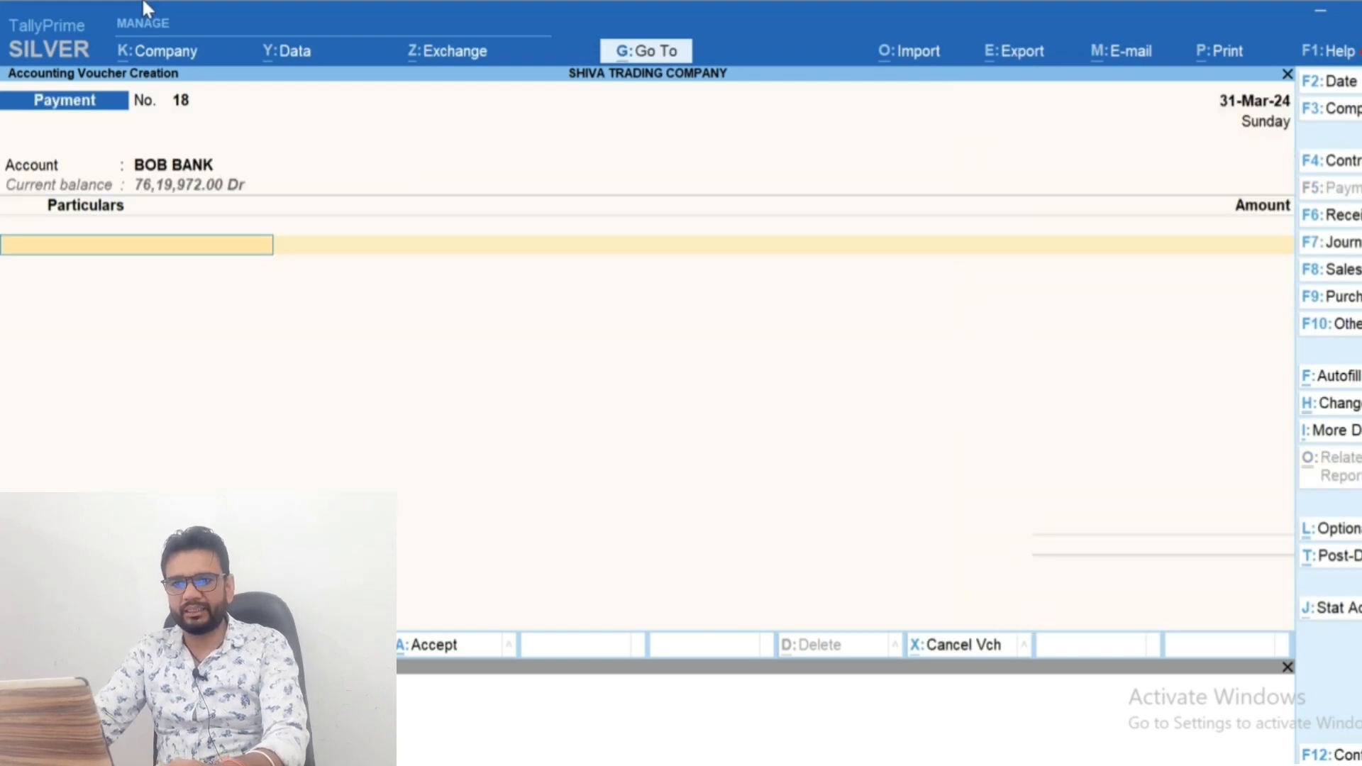
pyautogui.write('Sure')
pyautogui.press('Return')
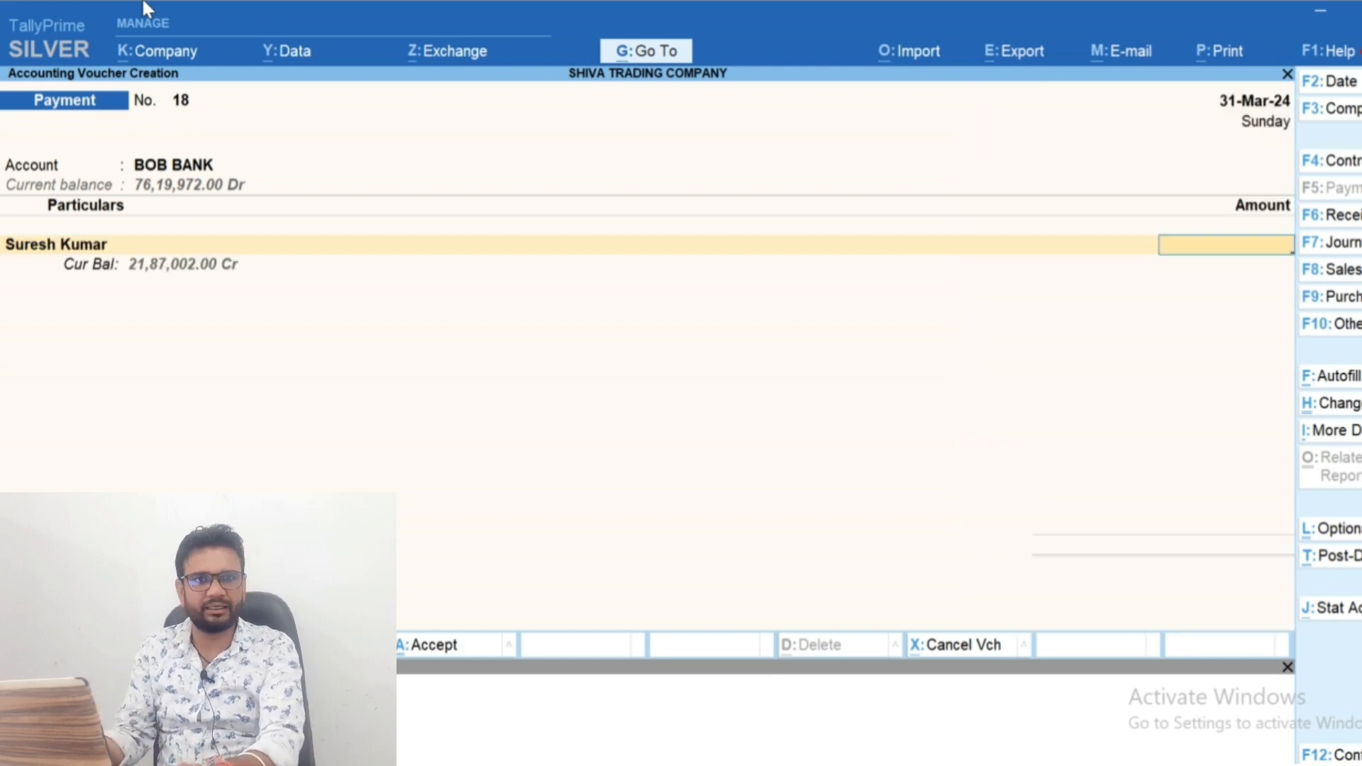
pyautogui.press('BackSpace')
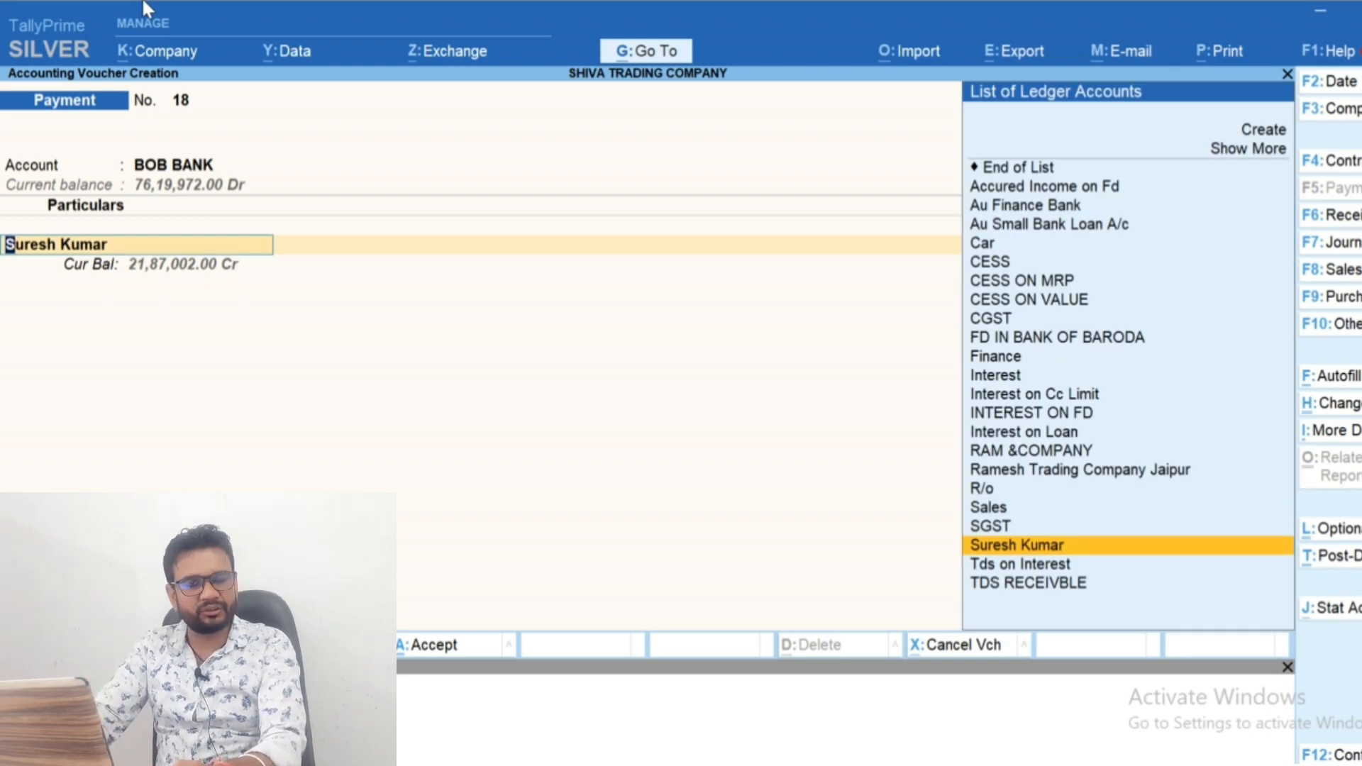
# Set the payment's particulars to Tds on Interest and settle the journal's pending TDS reference for 20,778
pyautogui.write('Tds')
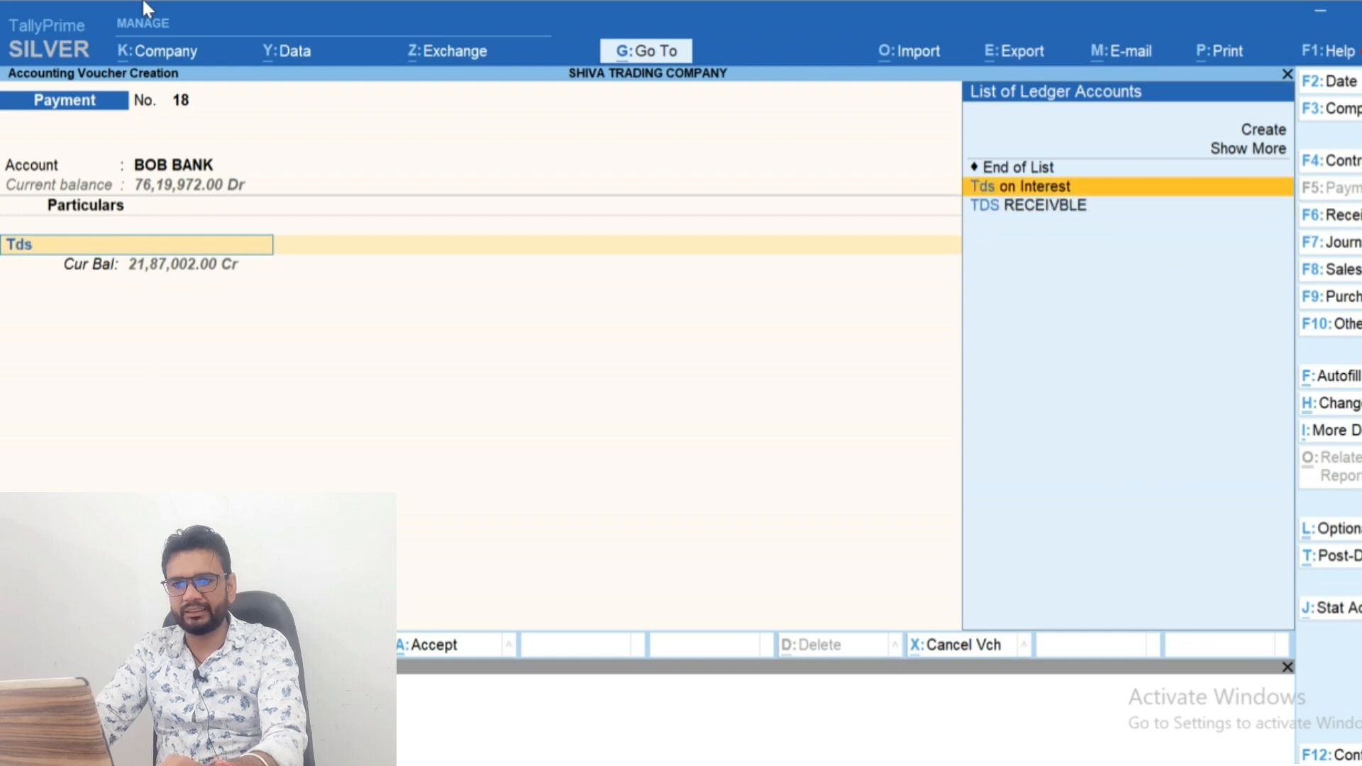
pyautogui.press('Return')
pyautogui.press('Return')
pyautogui.press('Return')
pyautogui.press('Return')
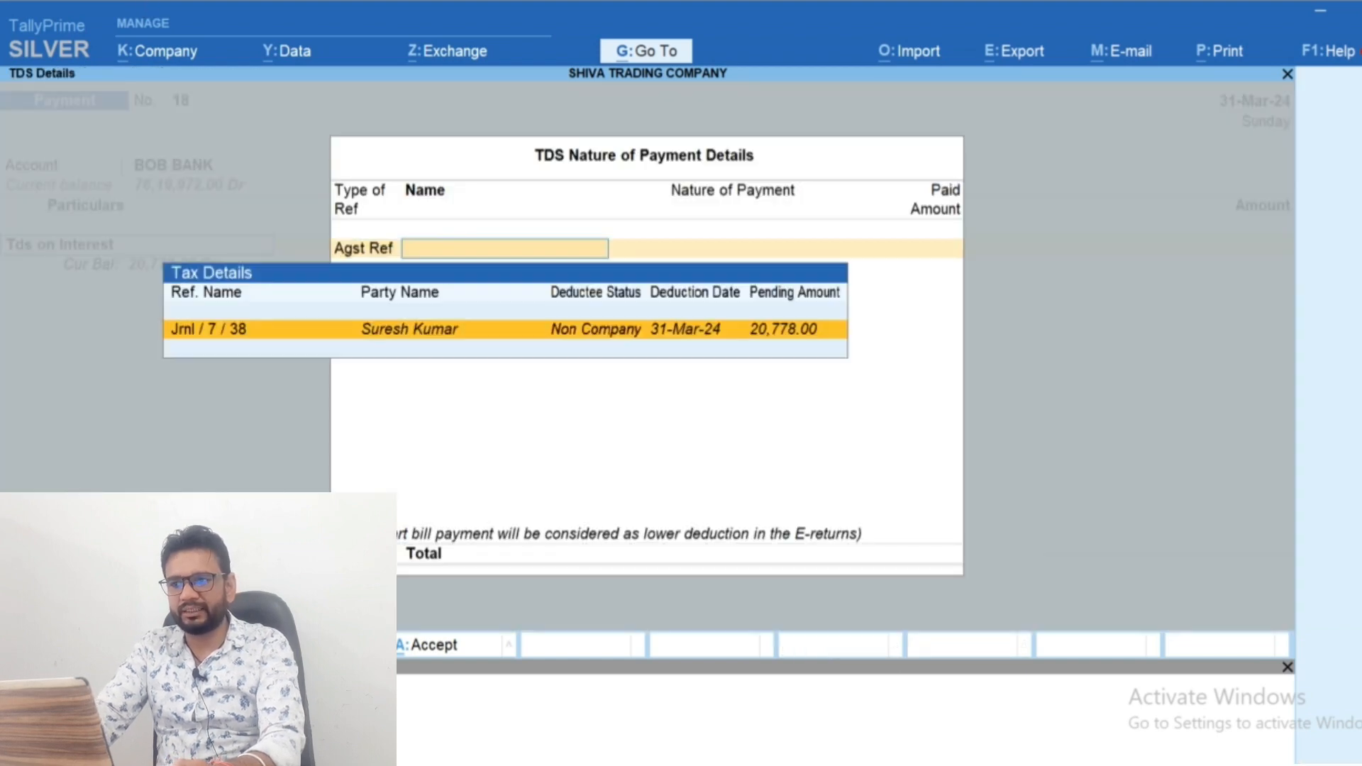
pyautogui.press('Return')
pyautogui.press('Return')
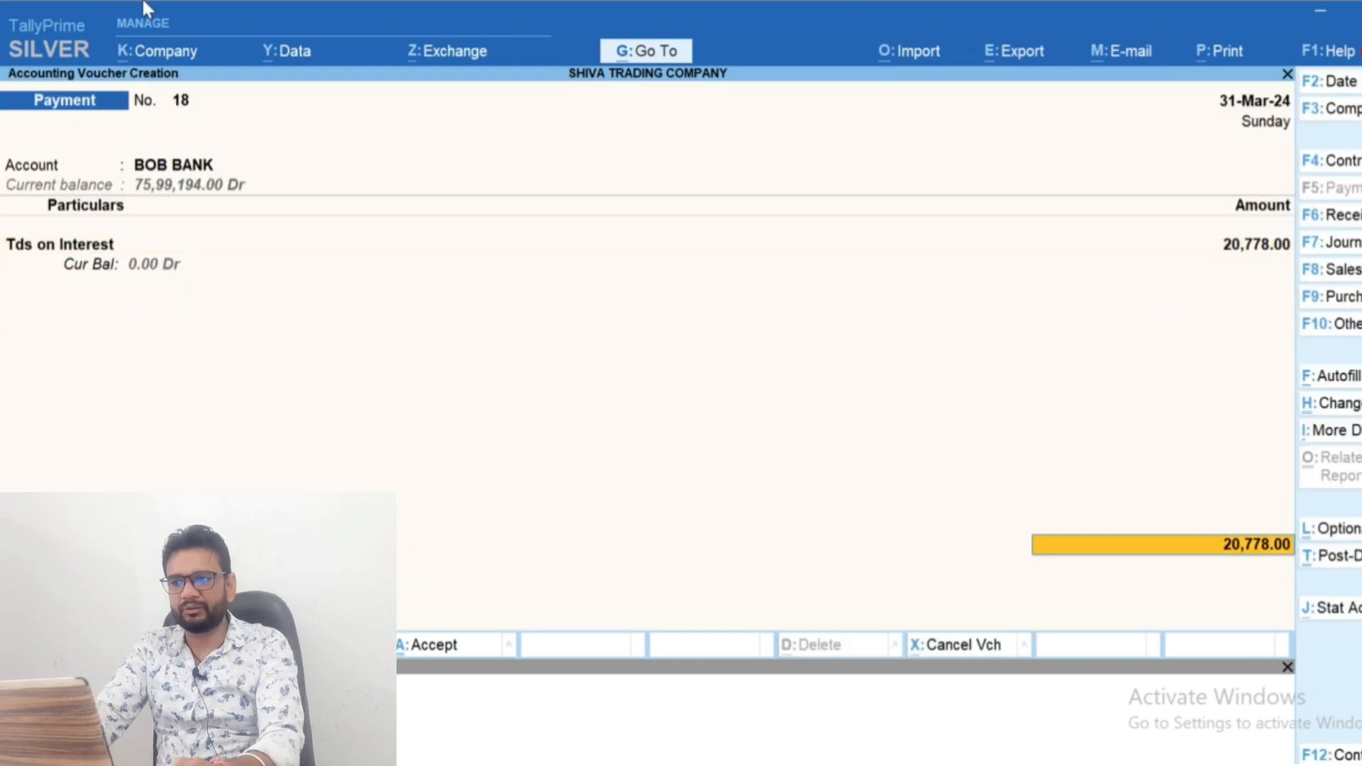